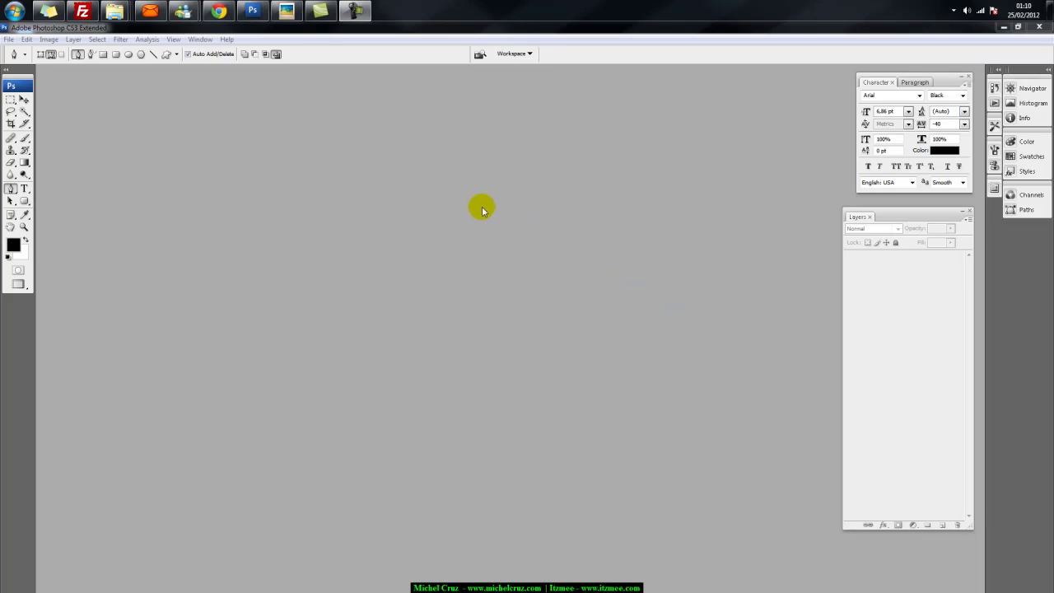
Bring the Photoshop window to the front and open the File menu
{"action": "left_click", "coordinate": [246, 156]}
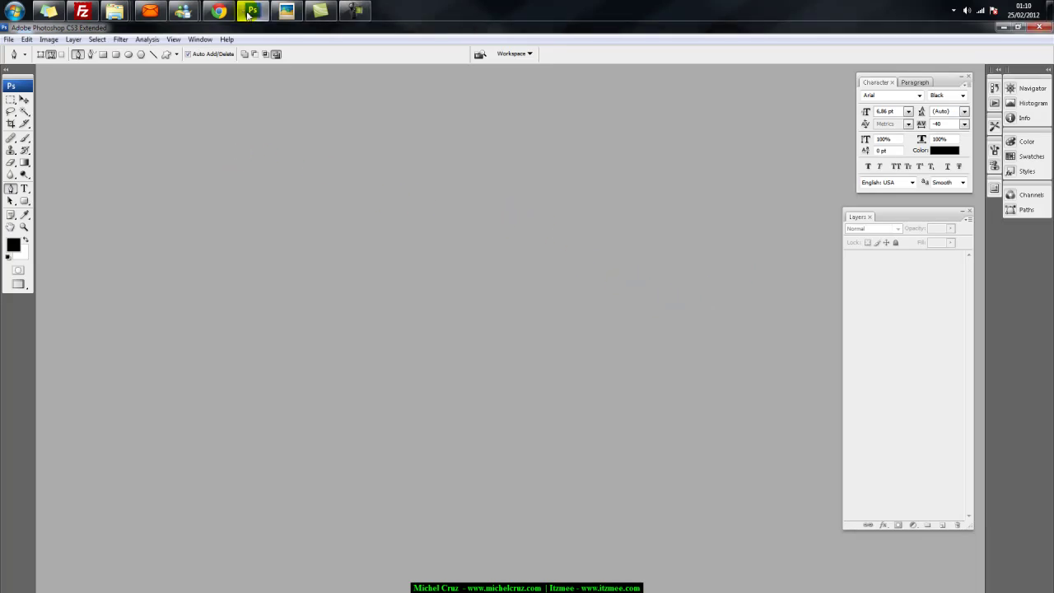
{"action": "left_click", "coordinate": [287, 10]}
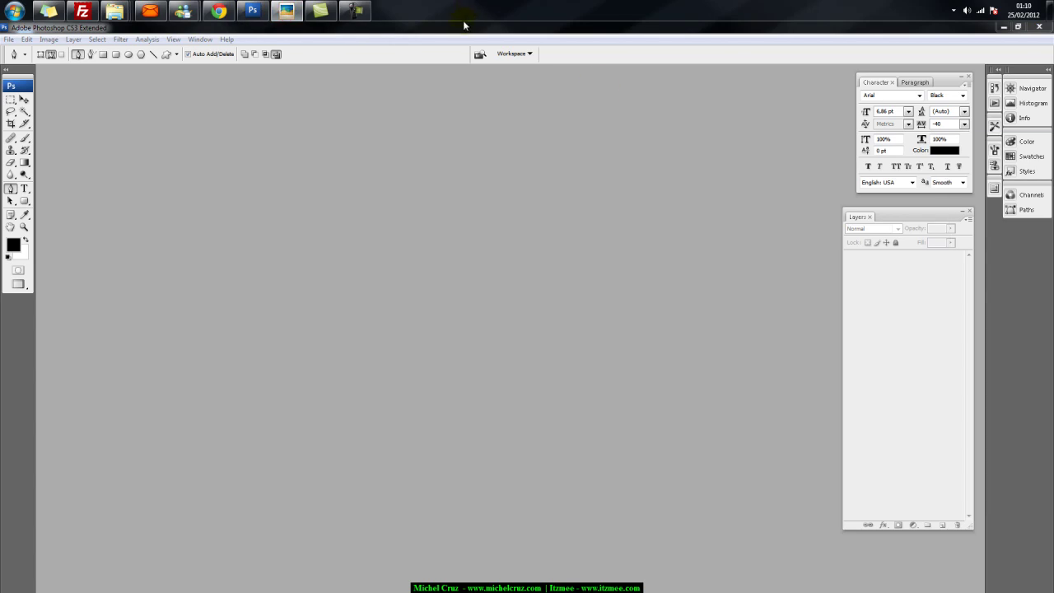
{"action": "left_click", "coordinate": [439, 146]}
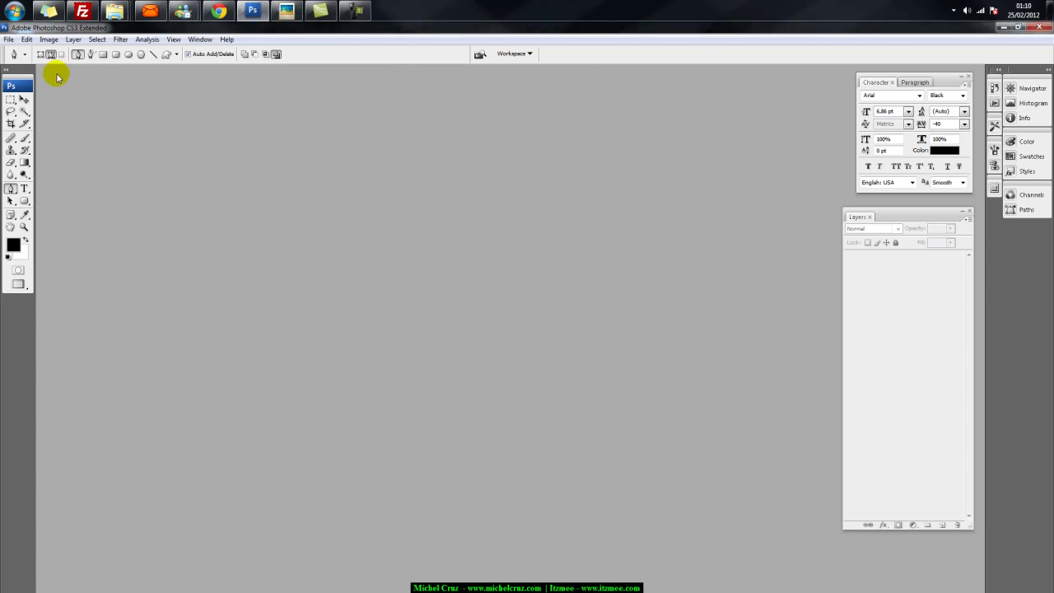
{"action": "left_click", "coordinate": [9, 40]}
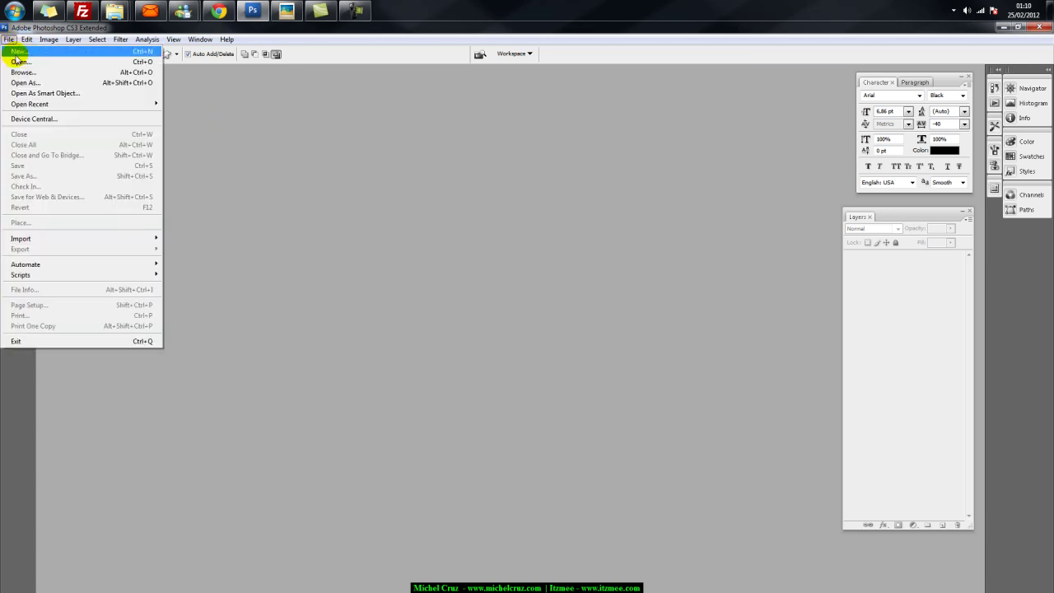
Create a new document 1000 px wide, 2000 px high at 91 pixels/inch
{"action": "left_click", "coordinate": [19, 52]}
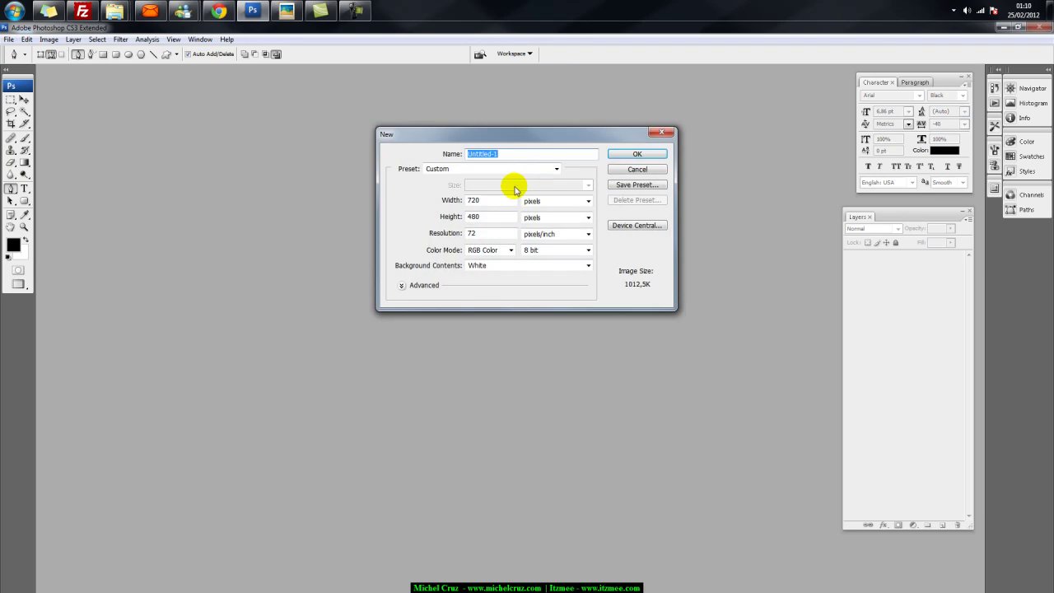
{"action": "double_click", "coordinate": [489, 200]}
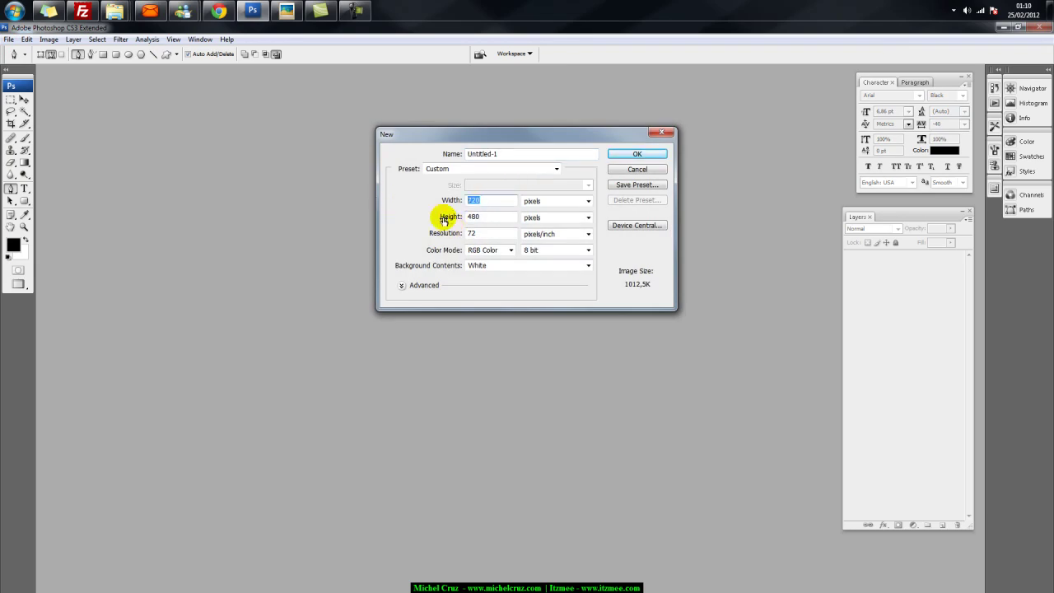
{"action": "type", "text": "1000"}
{"action": "key", "text": "Tab"}
{"action": "key", "text": "Tab"}
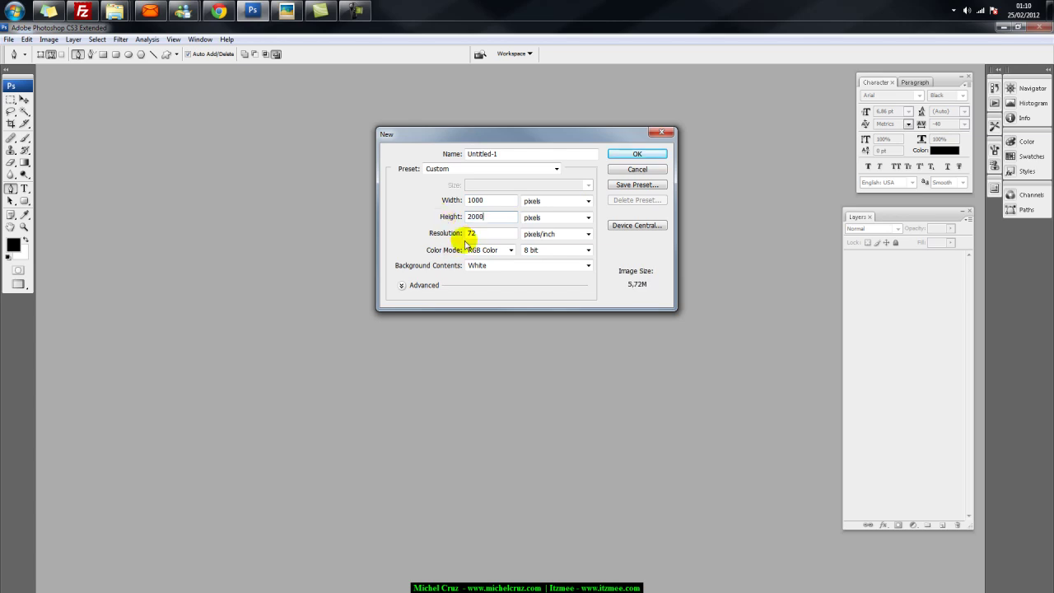
{"action": "left_click", "coordinate": [479, 234]}
{"action": "left_click_drag", "start_coordinate": [454, 235], "coordinate": [414, 228]}
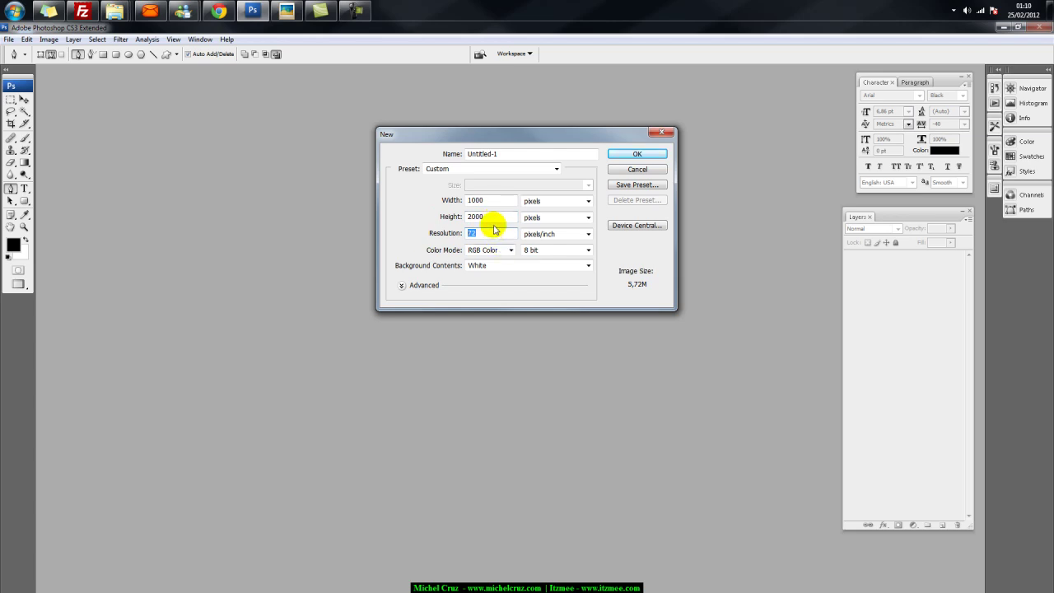
{"action": "left_click_drag", "start_coordinate": [485, 233], "coordinate": [369, 235]}
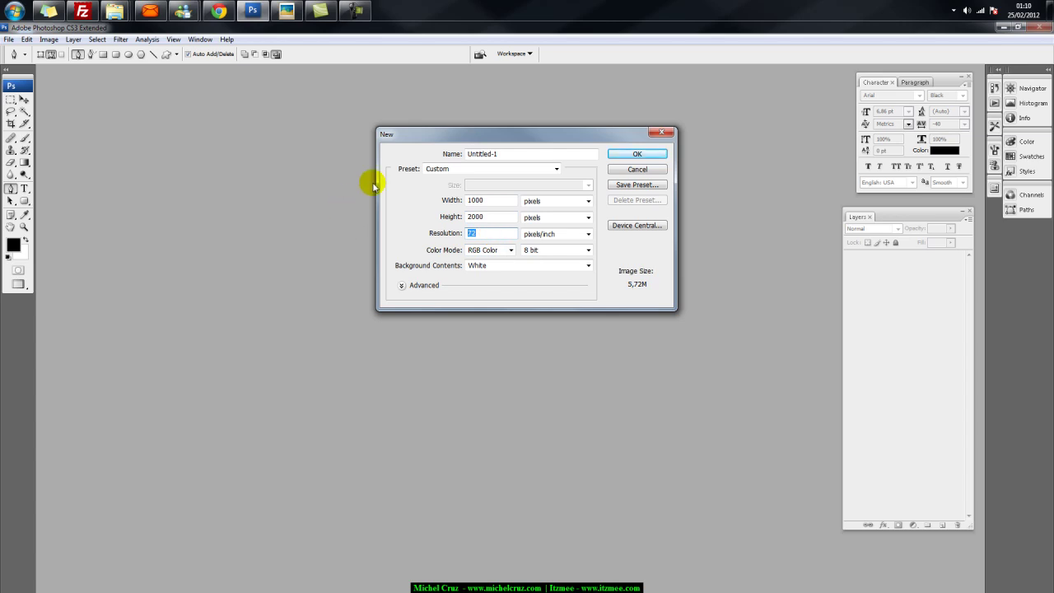
{"action": "type", "text": "91"}
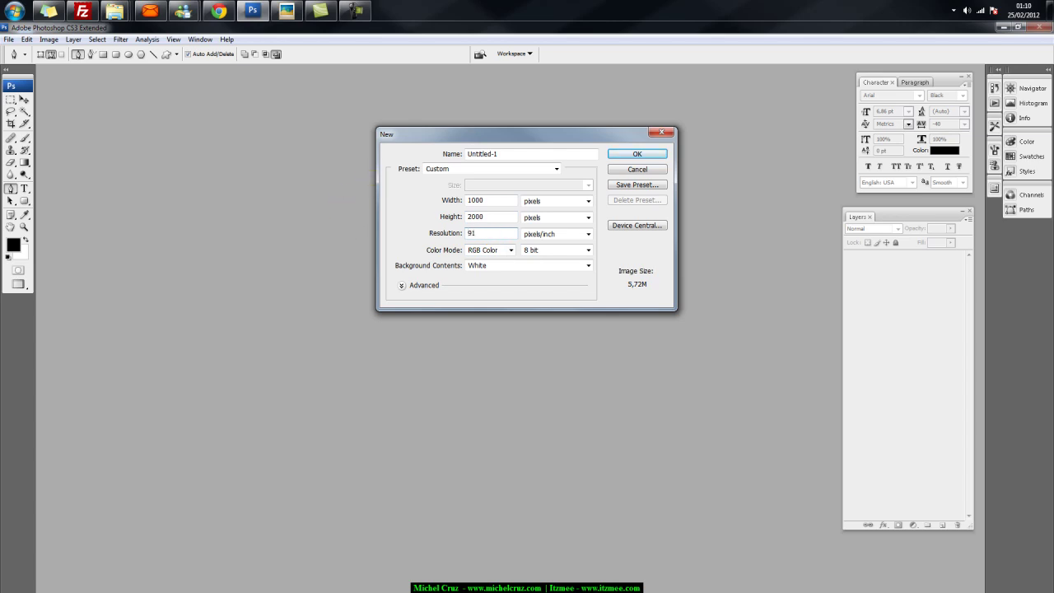
{"action": "left_click", "coordinate": [636, 154]}
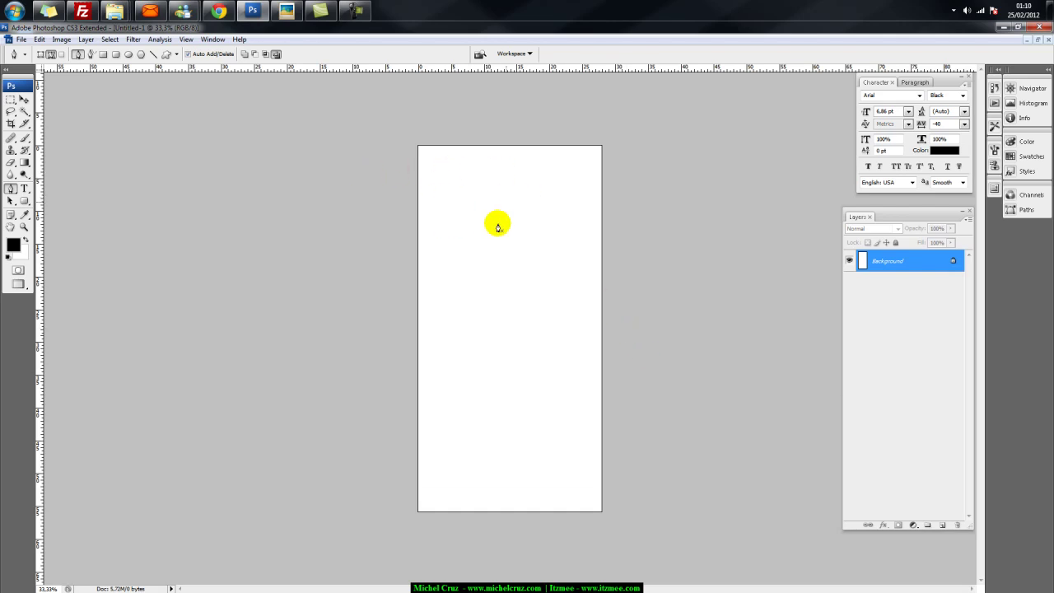
Select the Move tool, then zoom in and back out to actual size
{"action": "key", "text": "v"}
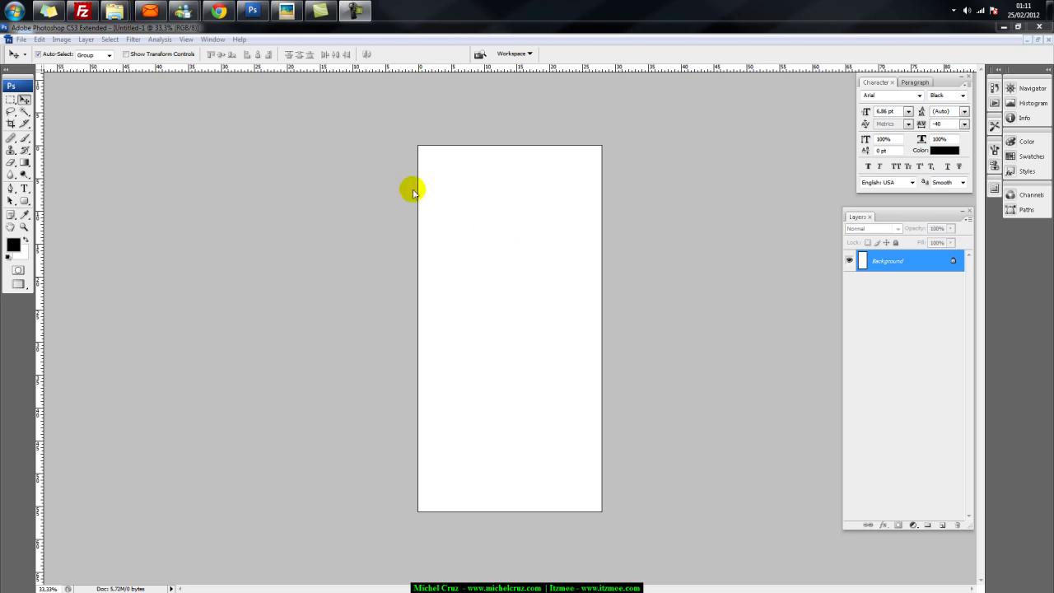
{"action": "left_click", "coordinate": [10, 95]}
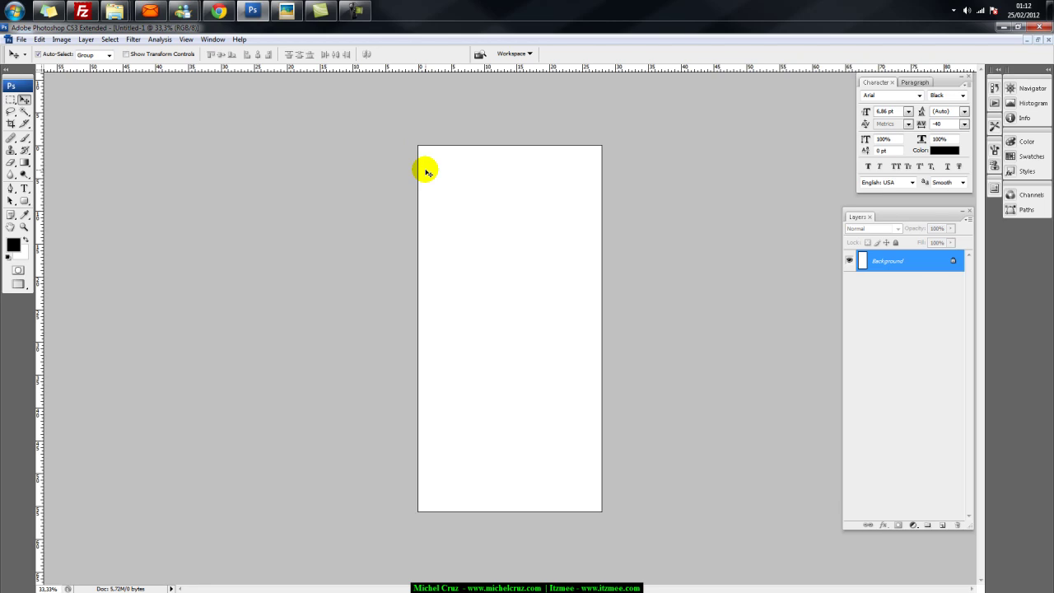
{"action": "key", "text": "ctrl+plus"}
{"action": "key", "text": "ctrl+plus"}
{"action": "key", "text": "ctrl+plus"}
{"action": "key", "text": "ctrl+plus"}
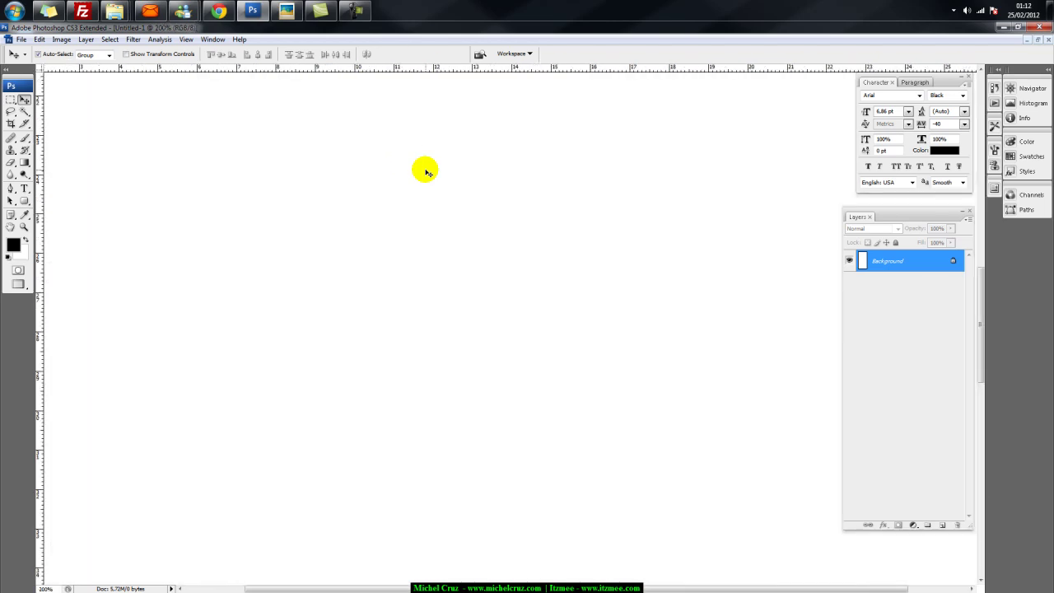
{"action": "key", "text": "ctrl+minus"}
{"action": "left_click_drag", "start_coordinate": [561, 258], "coordinate": [560, 426]}
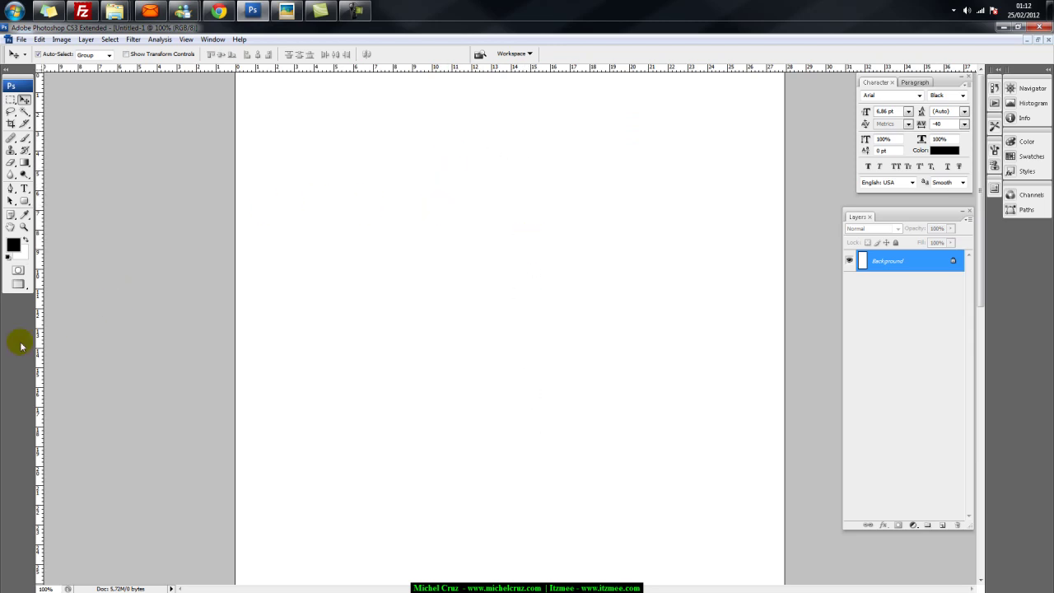
Cycle the screen modes to end on full screen with menu bar
{"action": "key", "text": "f"}
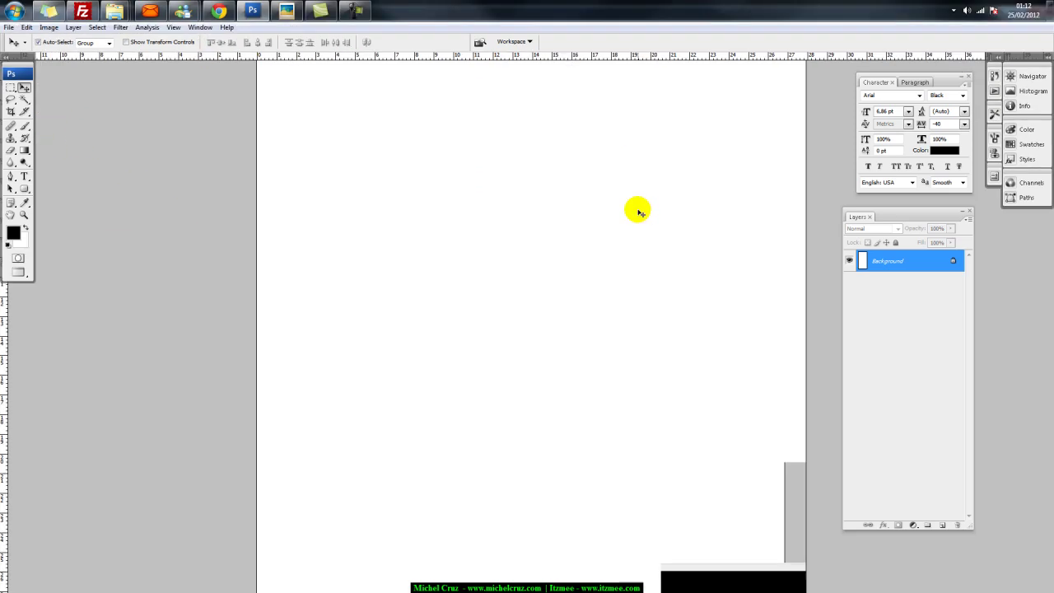
{"action": "left_click_drag", "start_coordinate": [599, 143], "coordinate": [602, 223]}
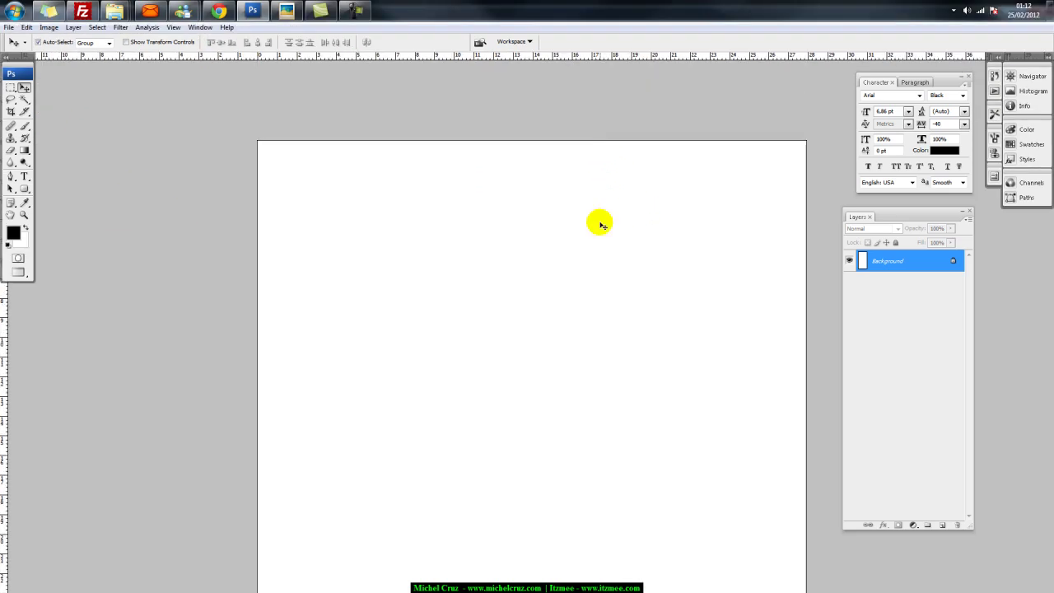
{"action": "key", "text": "f"}
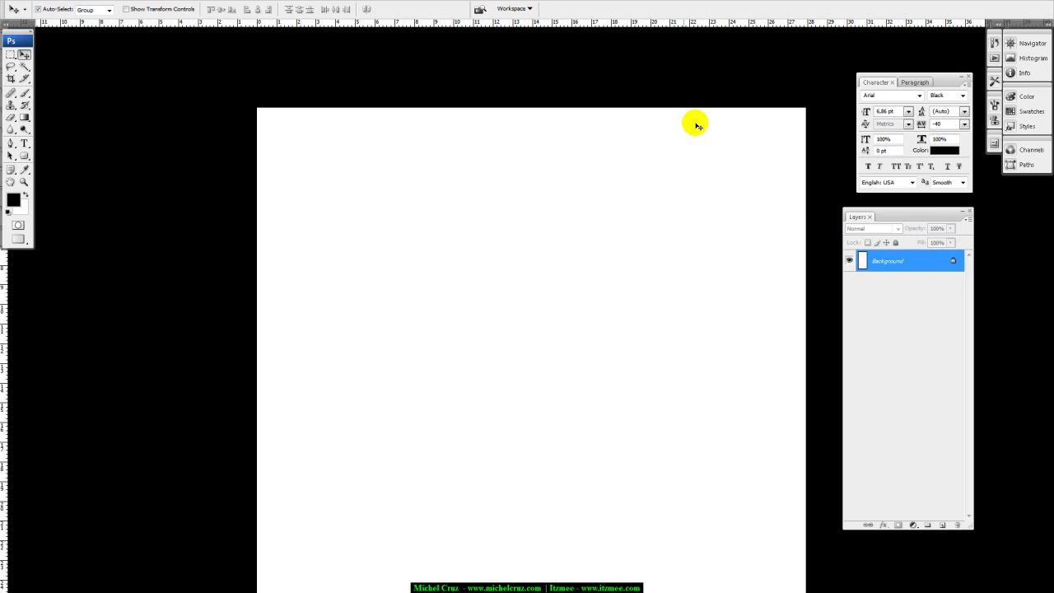
{"action": "key", "text": "f"}
{"action": "key", "text": "f"}
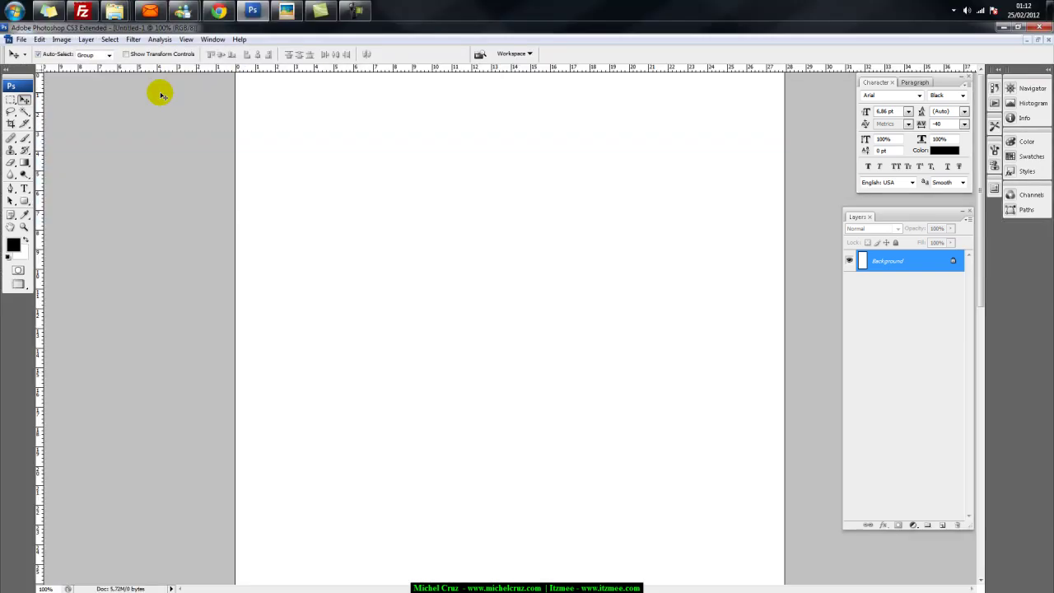
{"action": "key", "text": "f"}
{"action": "left_click_drag", "start_coordinate": [569, 155], "coordinate": [510, 162]}
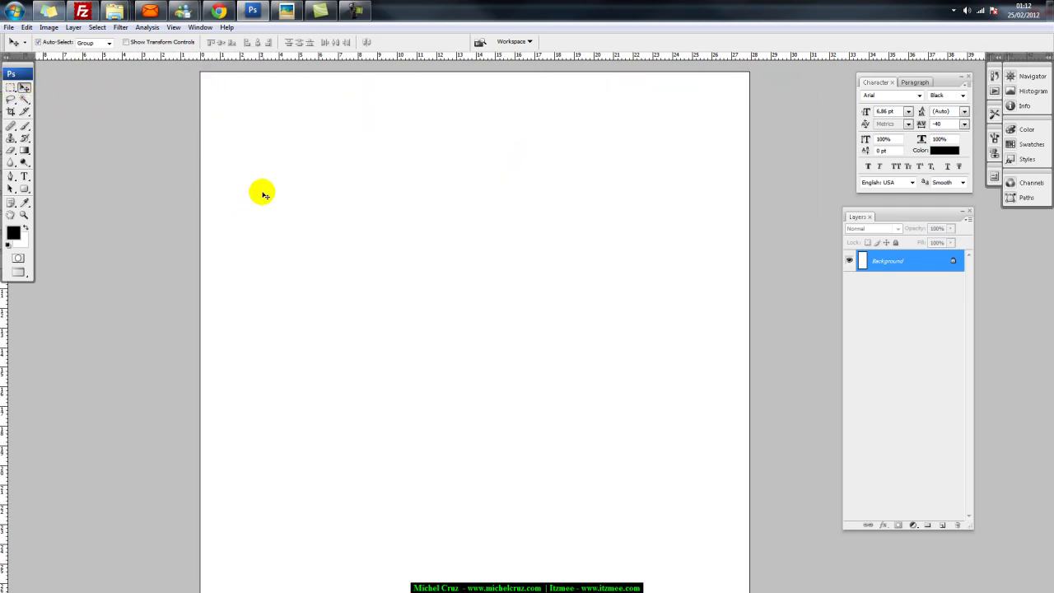
Pan and zoom the page to bring its top edge into view
{"action": "key", "text": "space"}
{"action": "left_click_drag", "start_coordinate": [308, 198], "coordinate": [282, 201]}
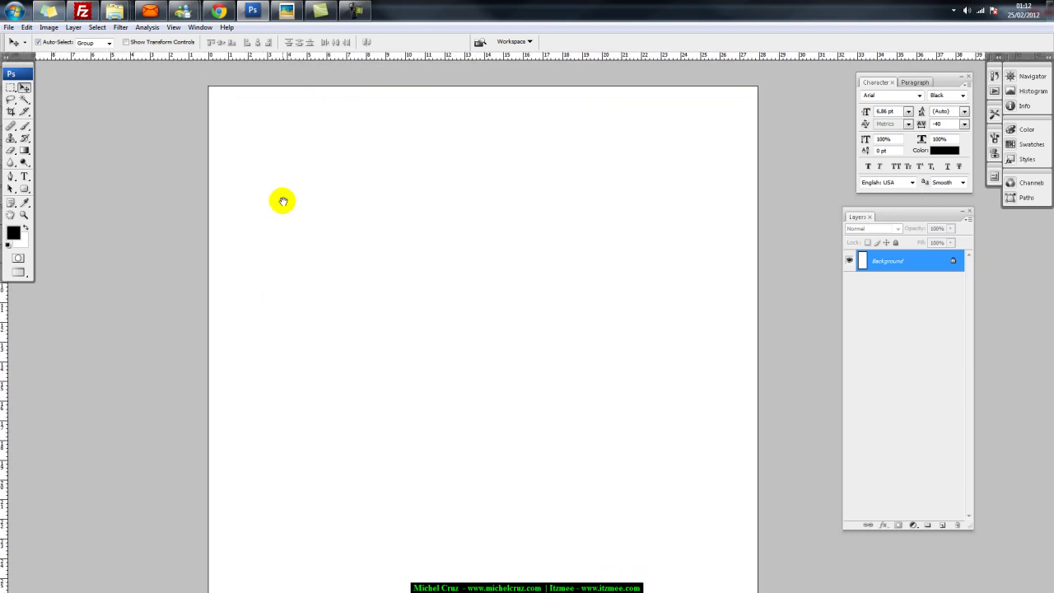
{"action": "left_click_drag", "start_coordinate": [593, 173], "coordinate": [522, 174]}
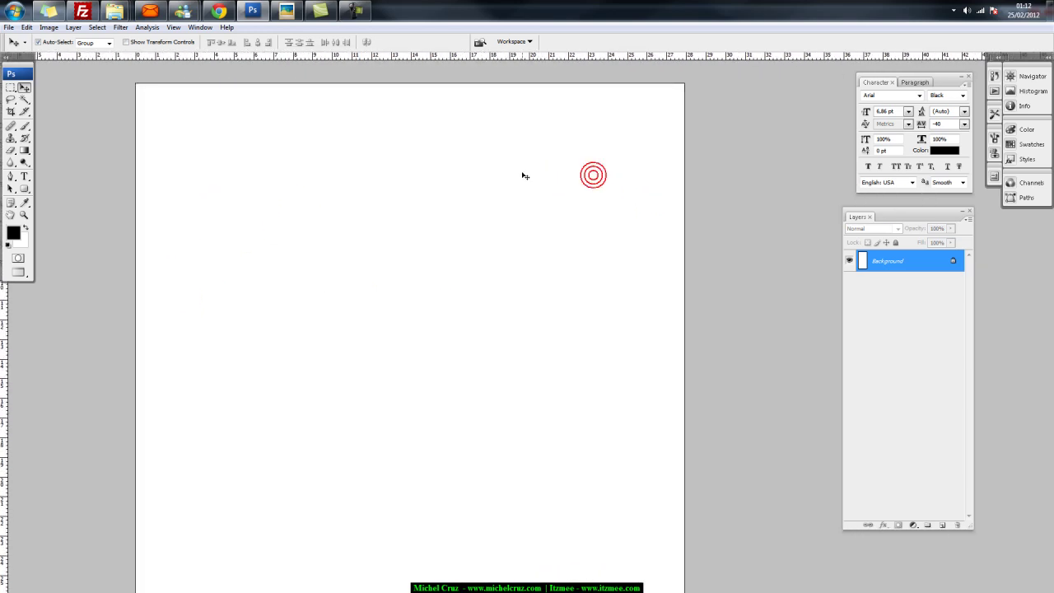
{"action": "key", "text": "ctrl+alt+0"}
{"action": "left_click_drag", "start_coordinate": [212, 240], "coordinate": [436, 198]}
{"action": "key", "text": "ctrl+minus"}
{"action": "key", "text": "ctrl+minus"}
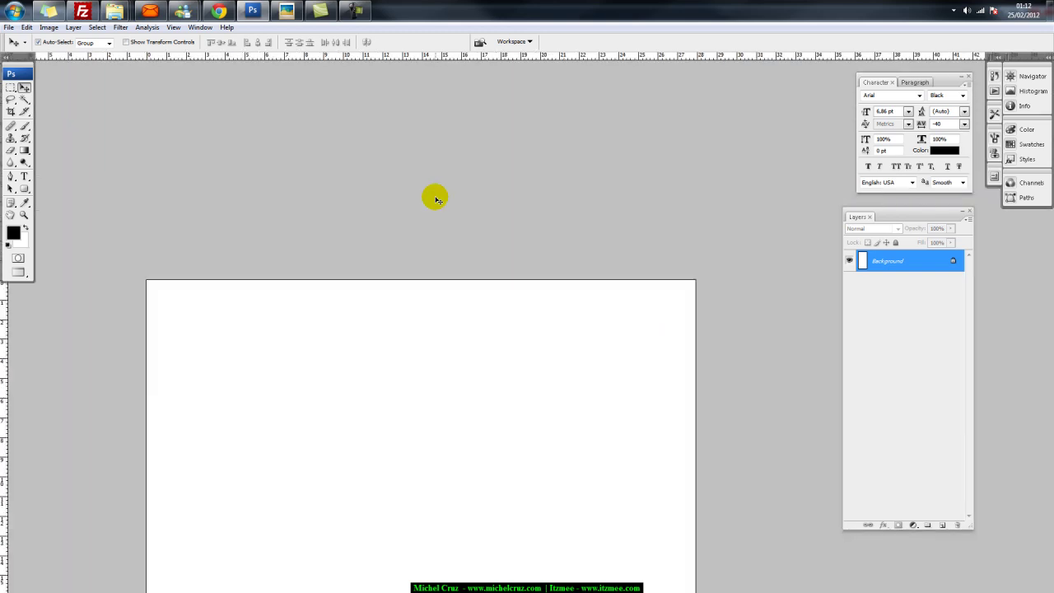
{"action": "left_click_drag", "start_coordinate": [450, 311], "coordinate": [436, 137]}
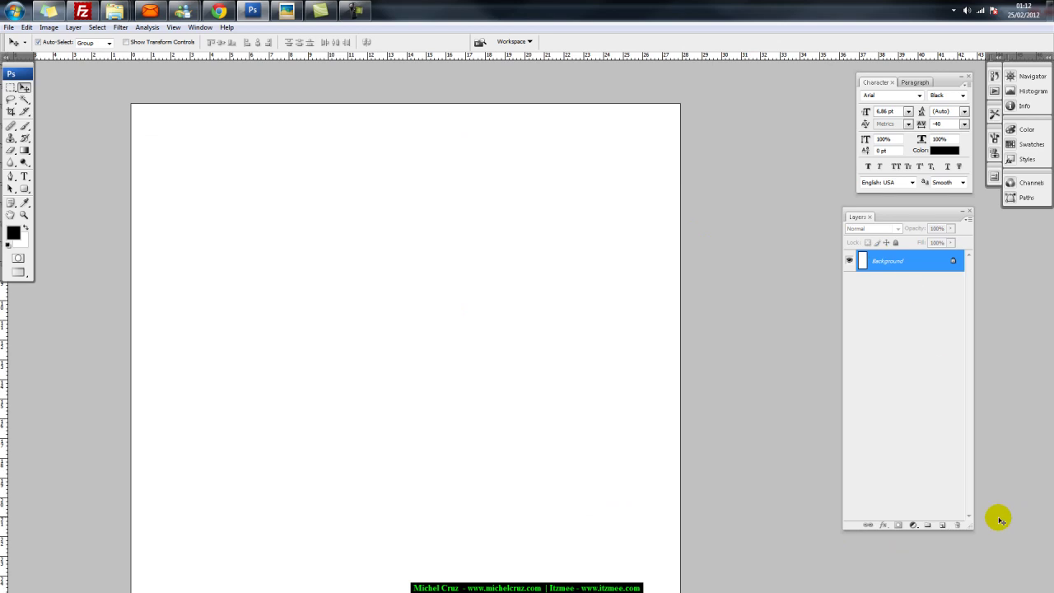
Add a new layer named 'topo'
{"action": "left_click", "coordinate": [942, 524]}
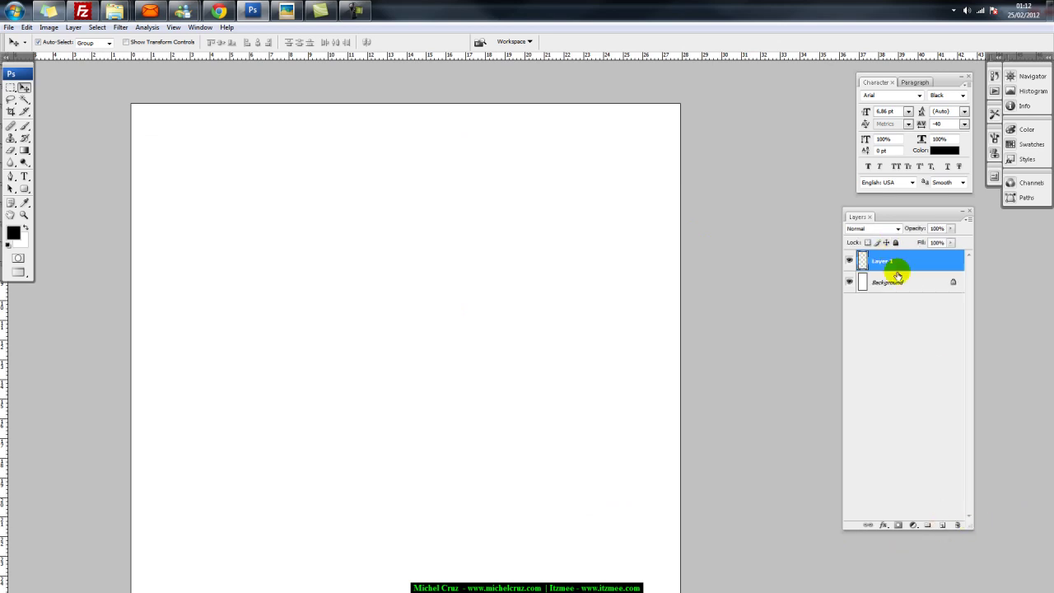
{"action": "left_click", "coordinate": [884, 262]}
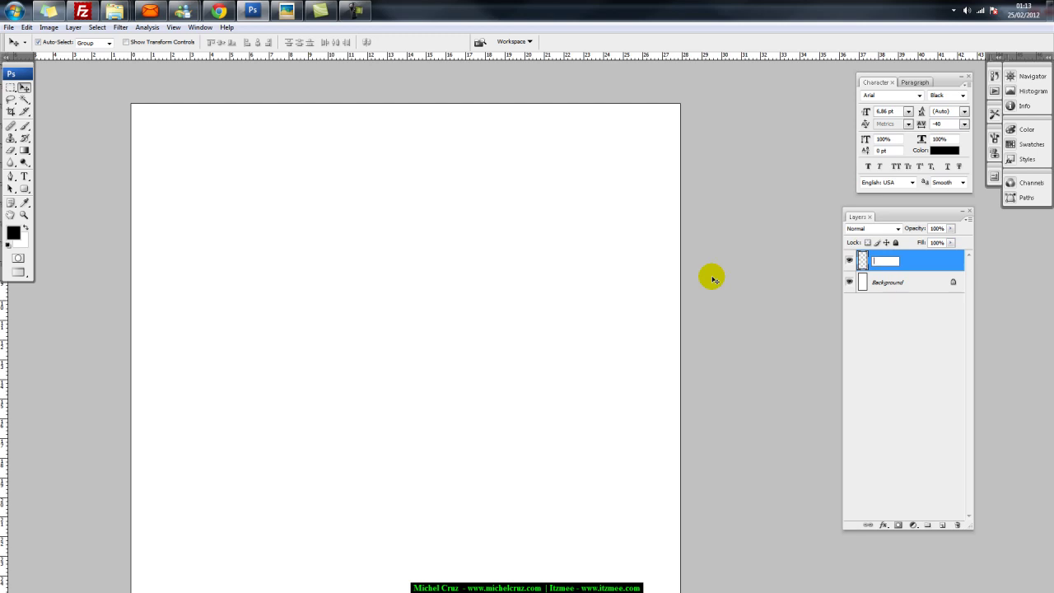
{"action": "type", "text": "topo"}
{"action": "left_click", "coordinate": [712, 279]}
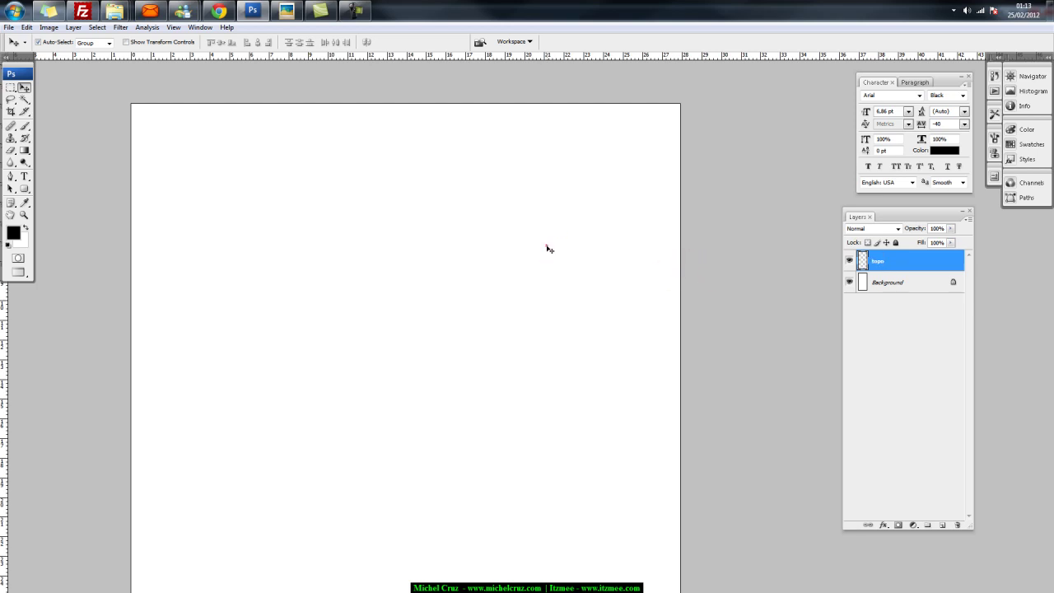
Select a full-width band at the page top and fill it black with the Paint Bucket
{"action": "left_click", "coordinate": [11, 90]}
{"action": "left_click_drag", "start_coordinate": [99, 97], "coordinate": [699, 209]}
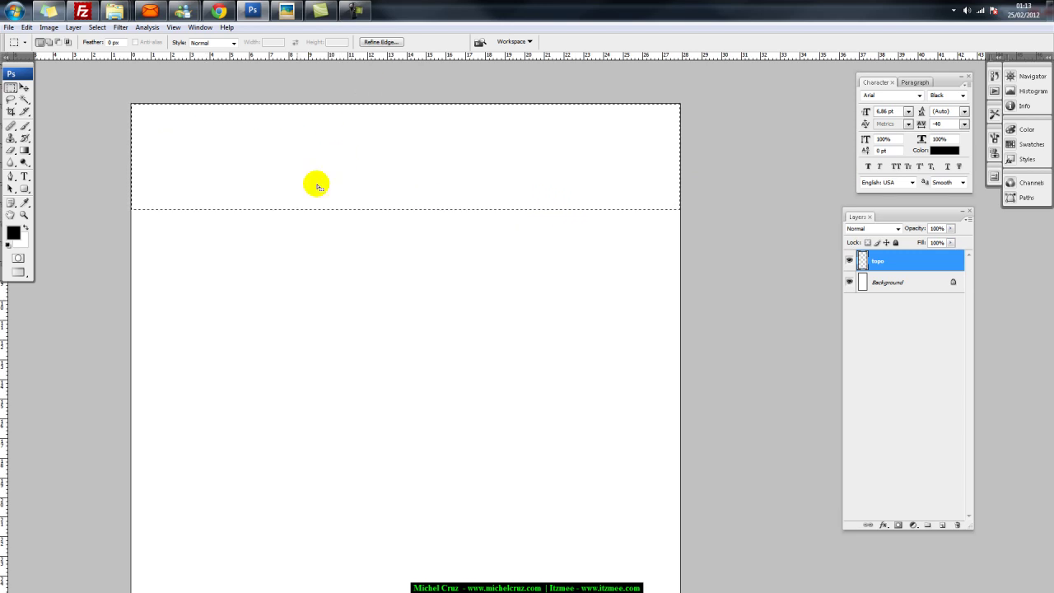
{"action": "left_click", "coordinate": [24, 150]}
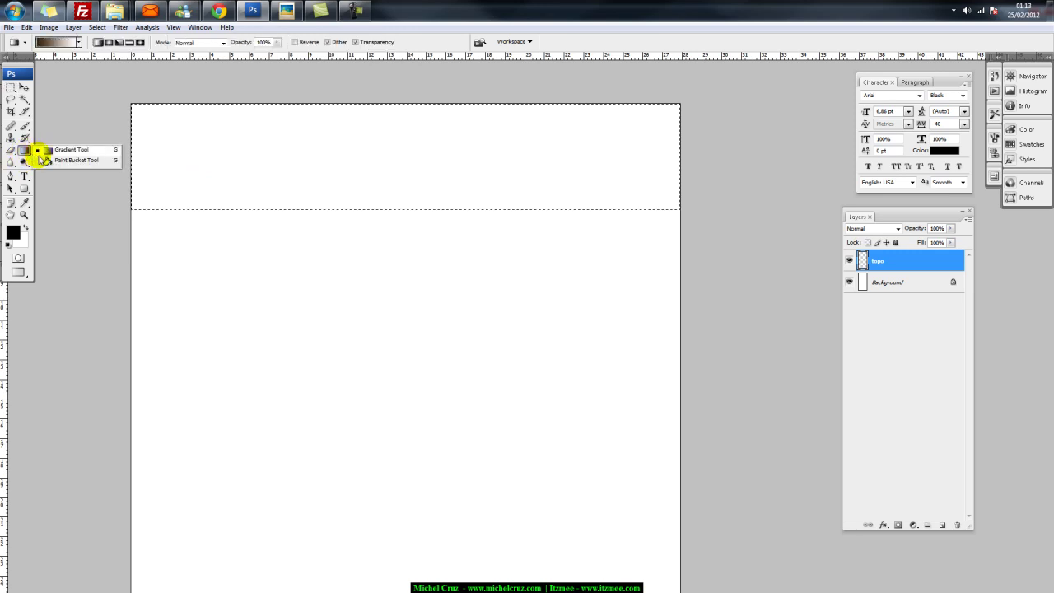
{"action": "left_click", "coordinate": [64, 160]}
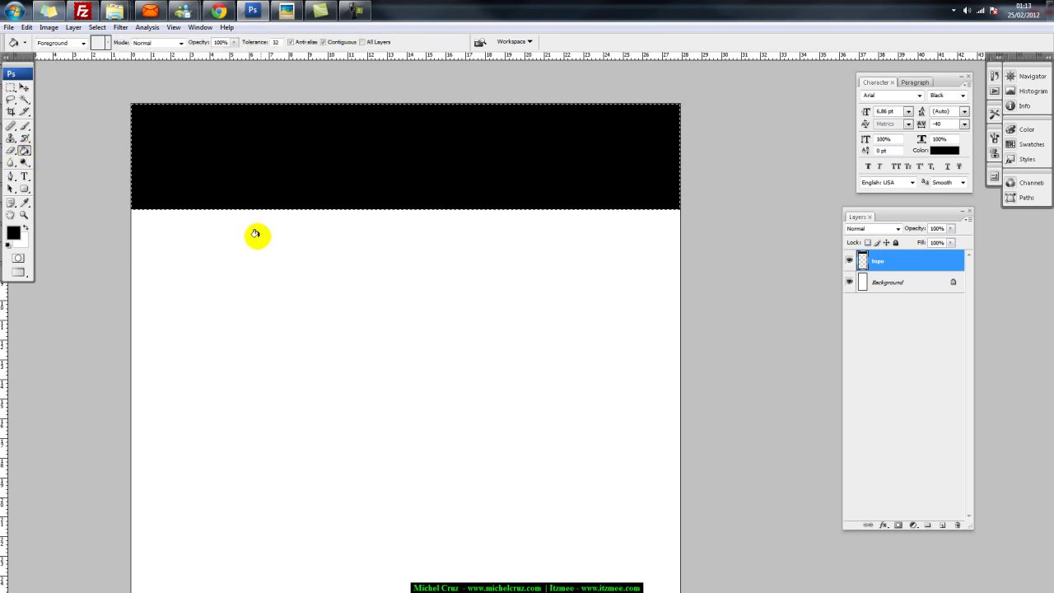
{"action": "key", "text": "ctrl+z"}
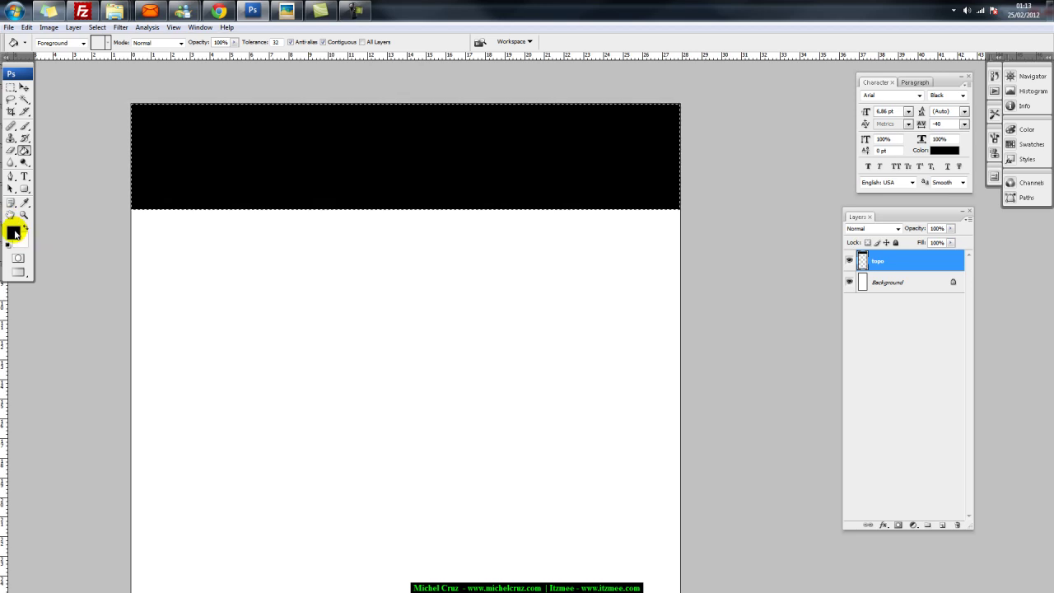
{"action": "key", "text": "ctrl+d"}
{"action": "key", "text": "v"}
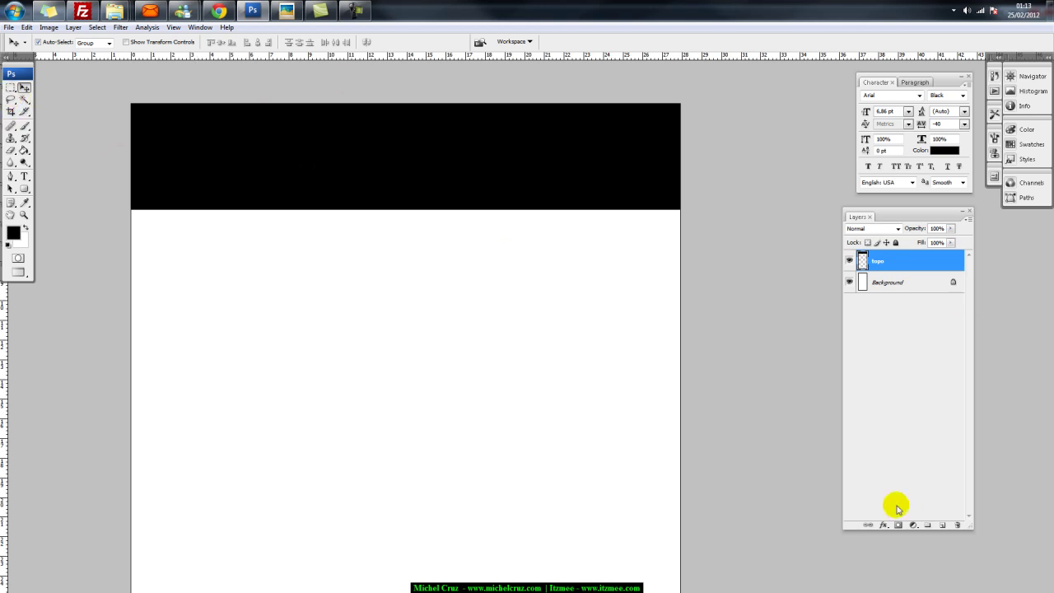
On a new layer, fill a white box at the left of the header
{"action": "left_click", "coordinate": [943, 525]}
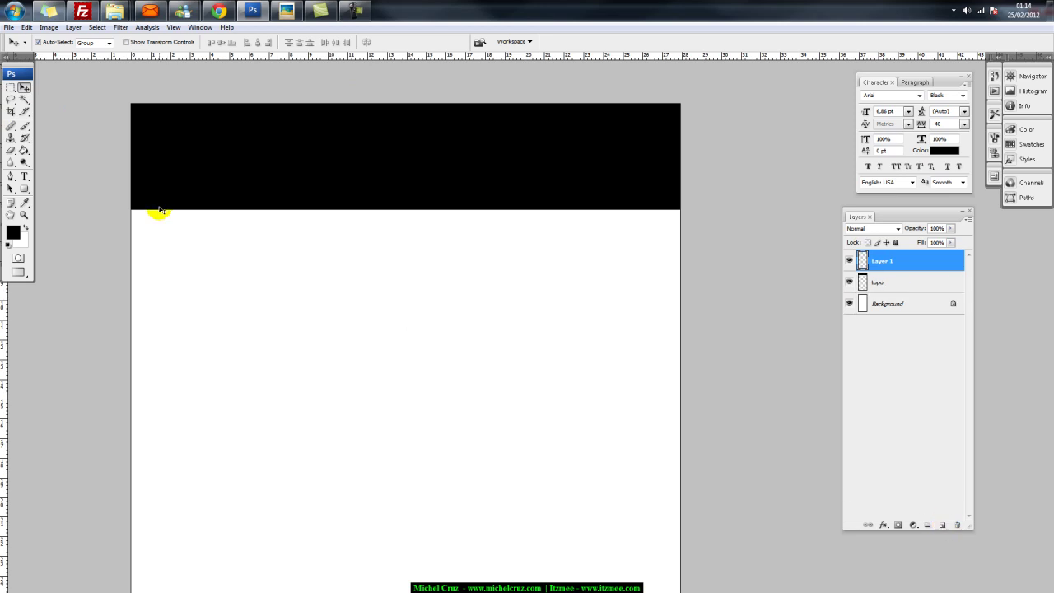
{"action": "left_click", "coordinate": [11, 88]}
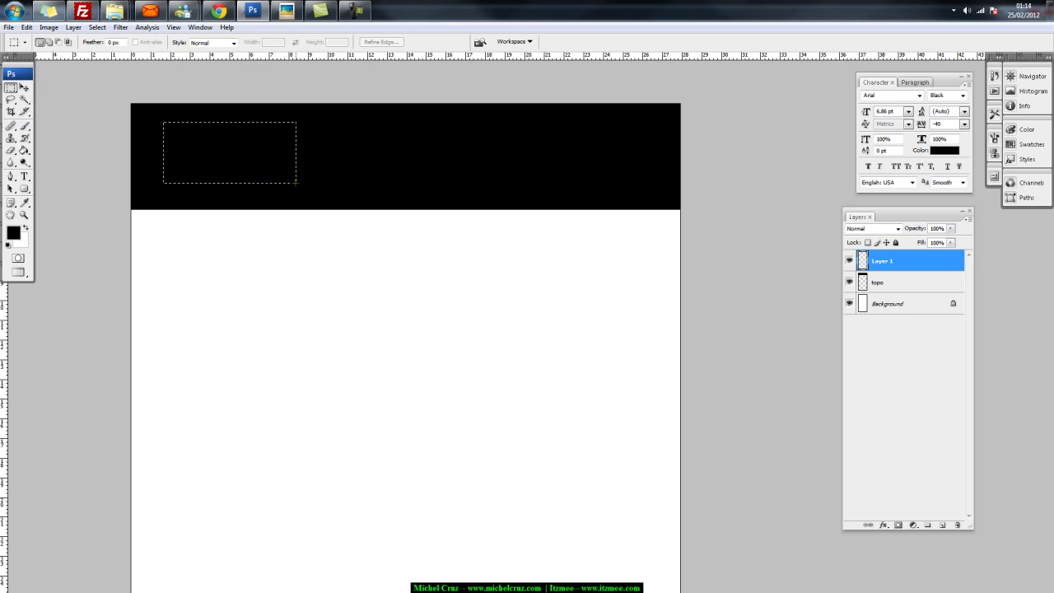
{"action": "left_click_drag", "start_coordinate": [307, 190], "coordinate": [163, 121]}
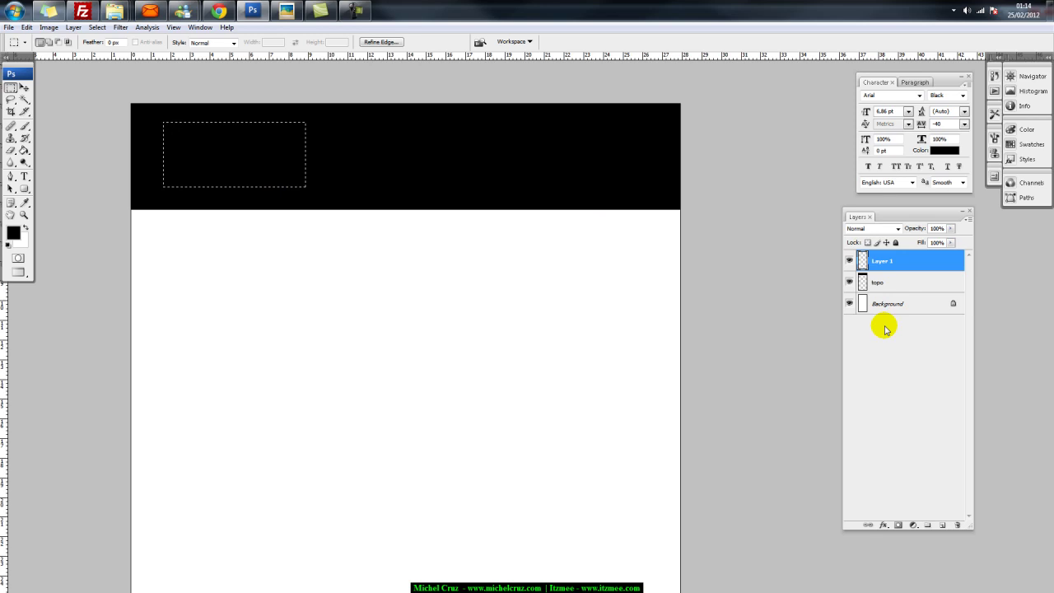
{"action": "key", "text": "ctrl+BackSpace"}
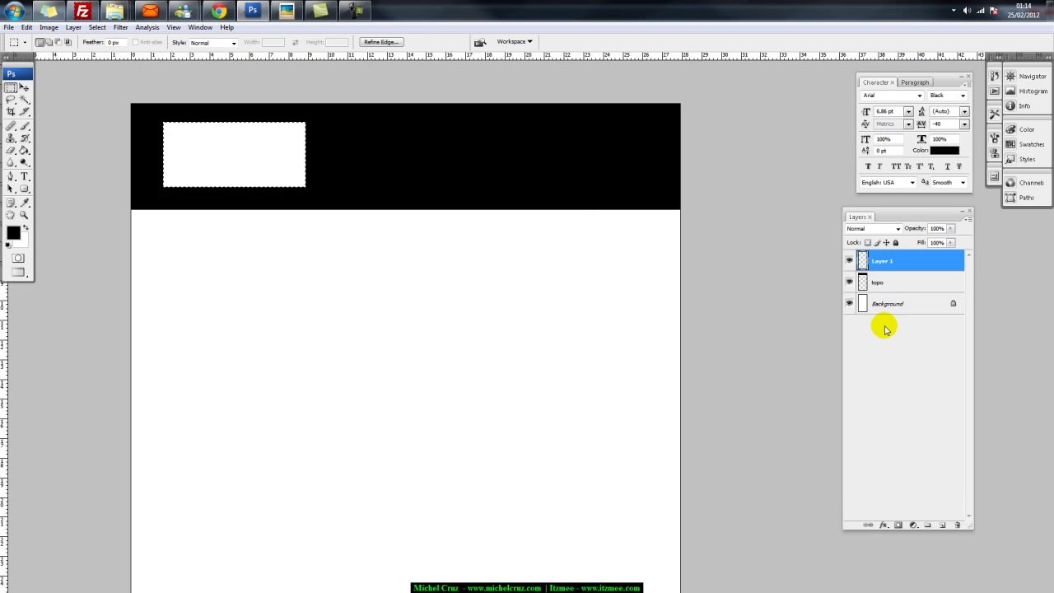
{"action": "key", "text": "ctrl+d"}
{"action": "key", "text": "v"}
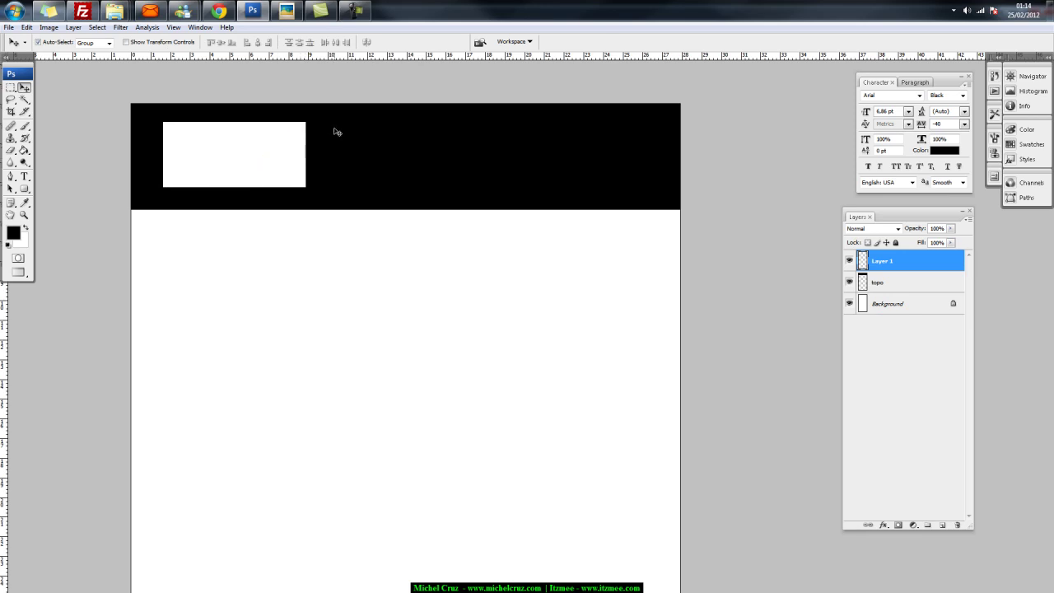
Name the box layer 'logo' and duplicate it as a 'banner' layer
{"action": "left_click", "coordinate": [281, 154]}
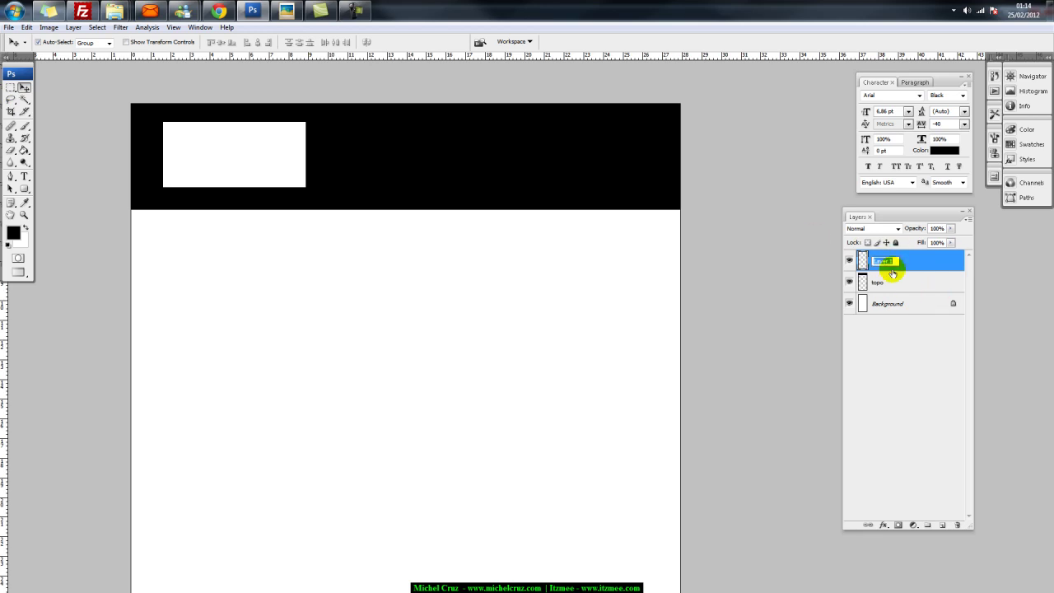
{"action": "left_click", "coordinate": [875, 365]}
{"action": "left_click", "coordinate": [891, 252]}
{"action": "key", "text": "ctrl+j"}
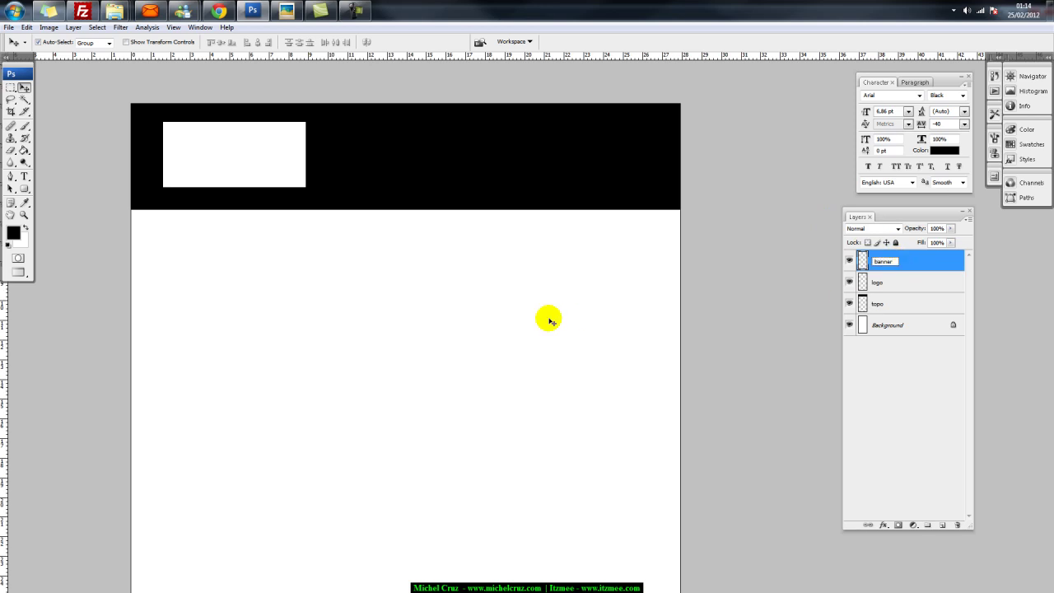
{"action": "type", "text": "v"}
{"action": "left_click", "coordinate": [280, 159]}
Move the banner copy right of the logo box and stretch it across the header
{"action": "left_click_drag", "start_coordinate": [255, 160], "coordinate": [667, 148]}
{"action": "key", "text": "ctrl+t"}
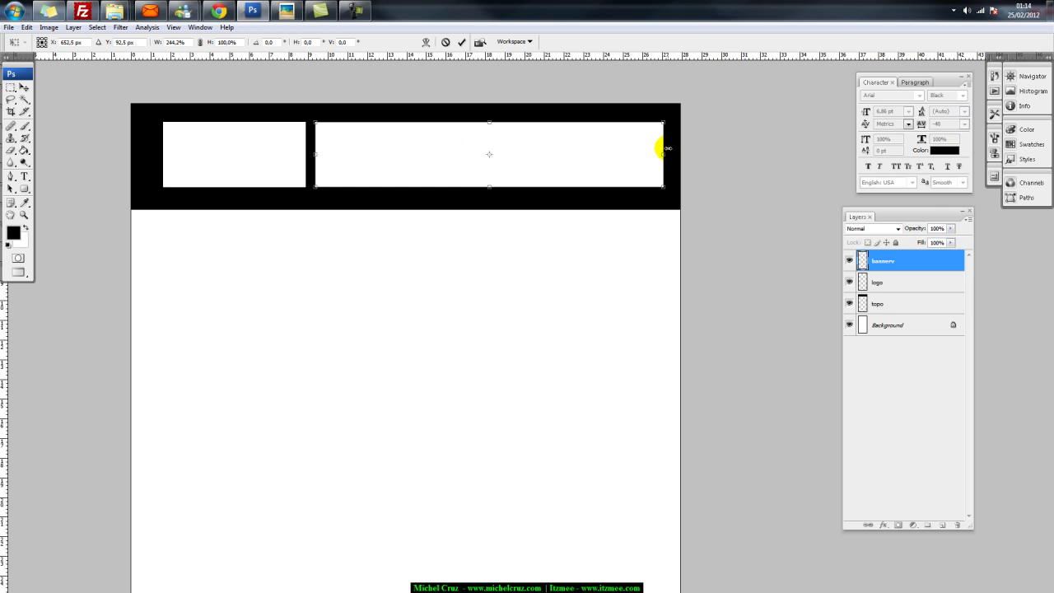
{"action": "key", "text": "Return"}
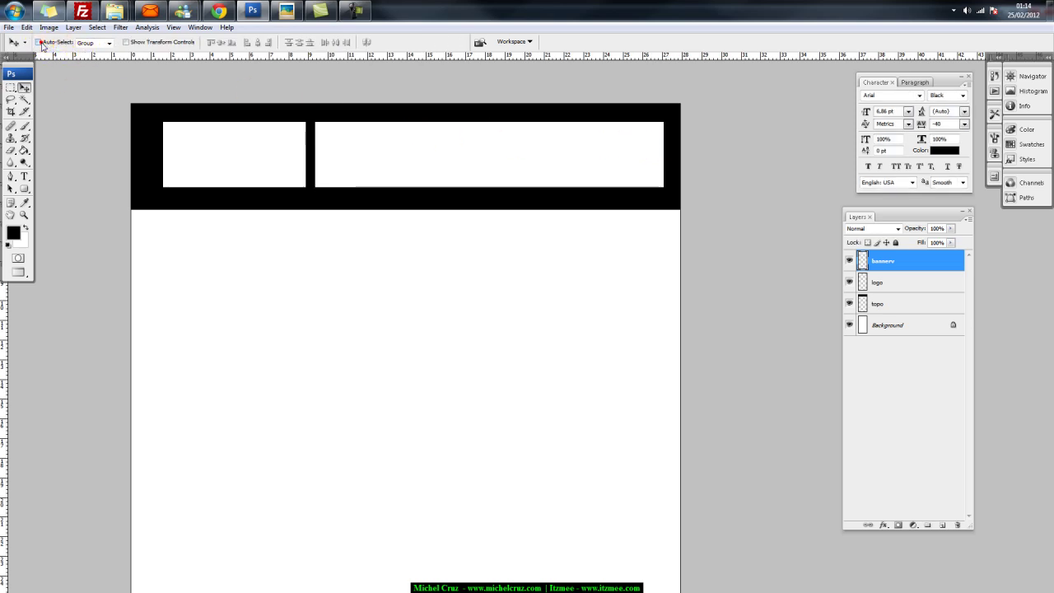
{"action": "left_click", "coordinate": [207, 268]}
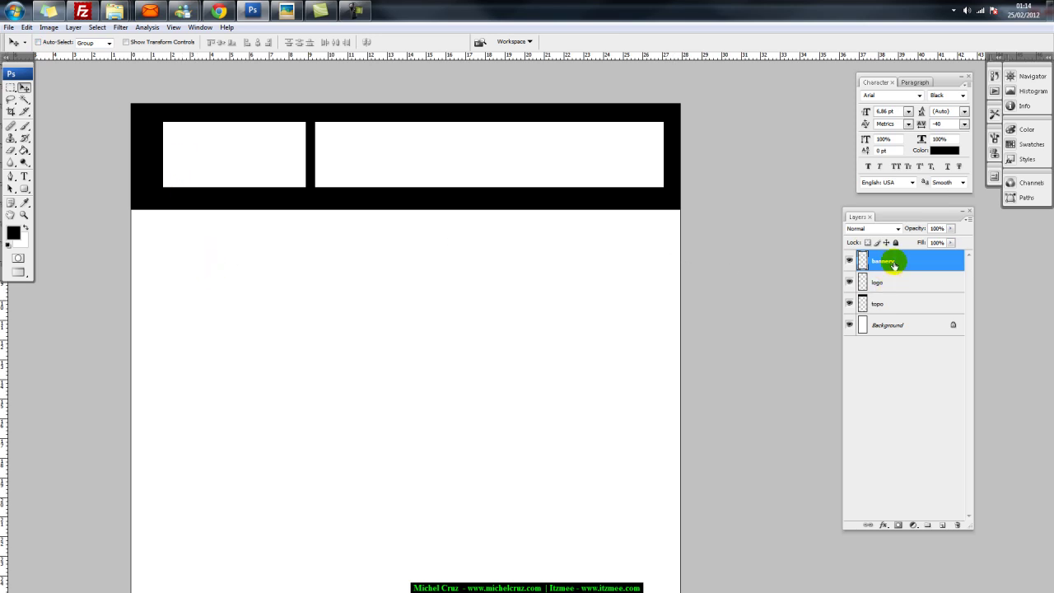
{"action": "left_click", "coordinate": [879, 303]}
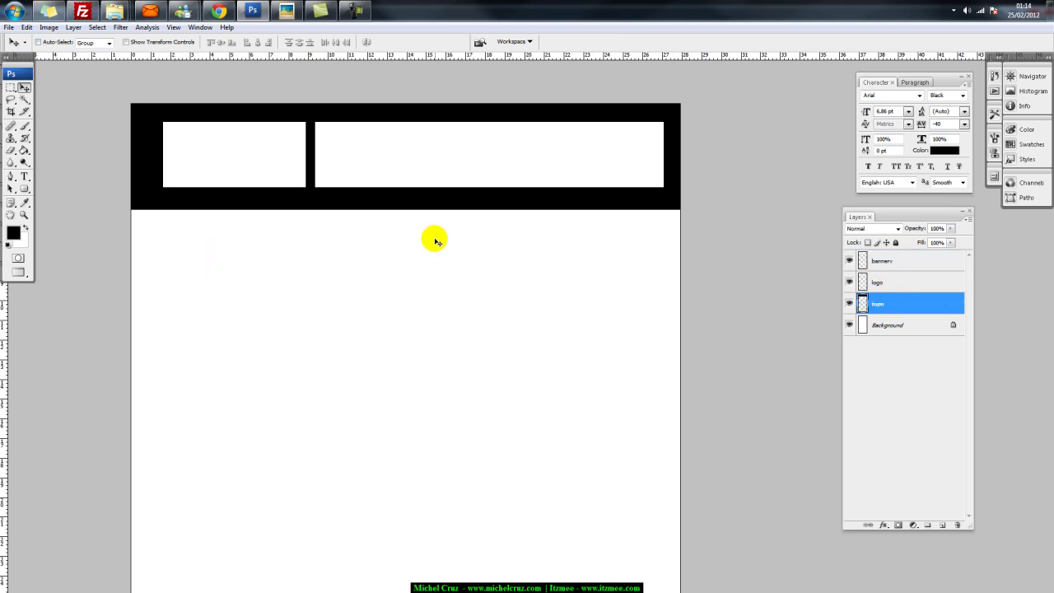
{"action": "left_click_drag", "start_coordinate": [245, 157], "coordinate": [247, 184]}
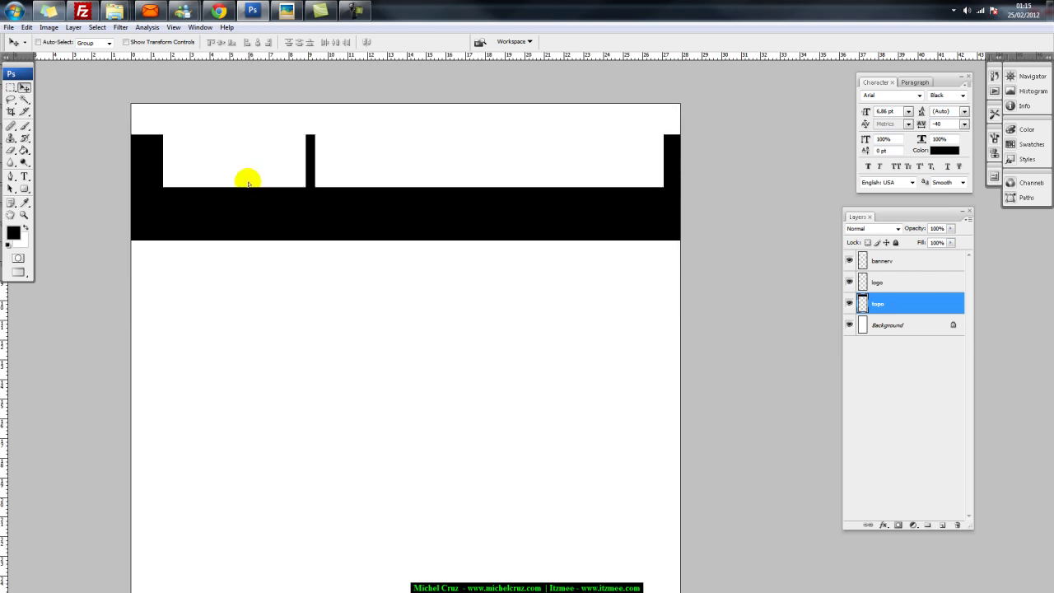
{"action": "key", "text": "ctrl+z"}
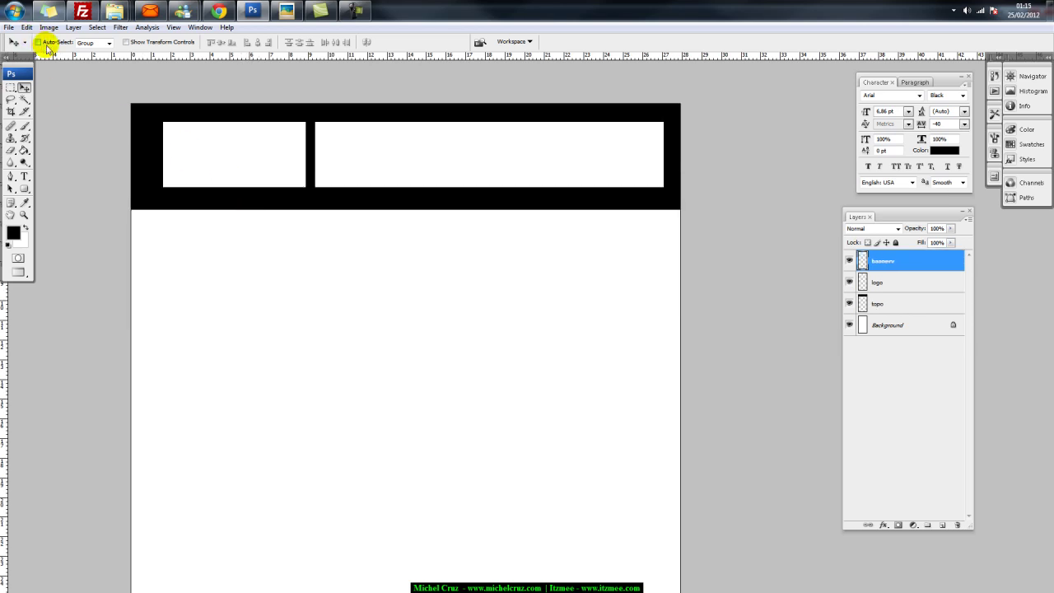
Select the logo and banner layers by clicking their boxes on the canvas
{"action": "left_click", "coordinate": [235, 156]}
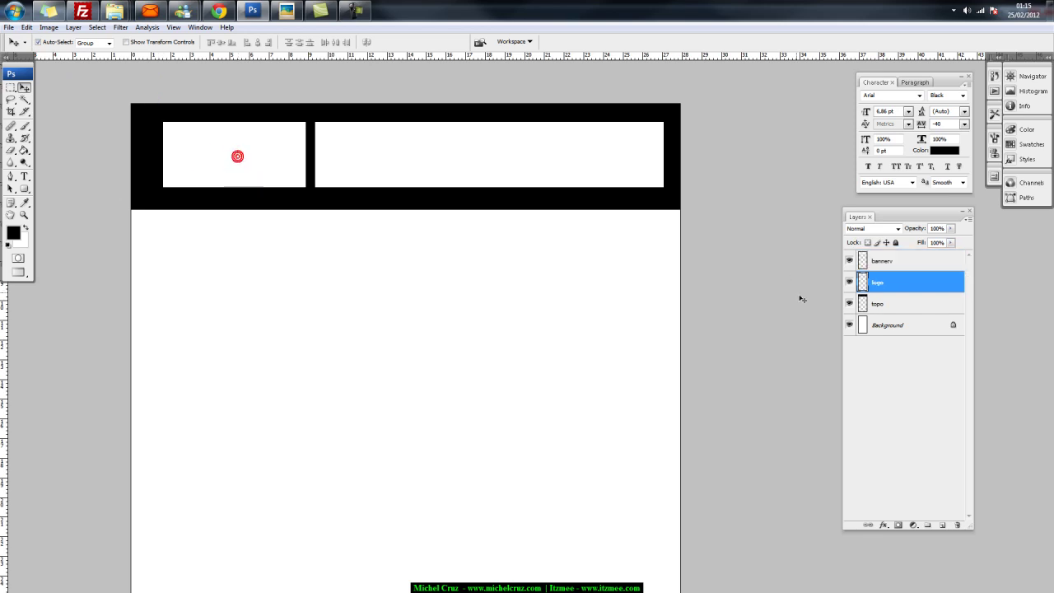
{"action": "left_click", "coordinate": [497, 156]}
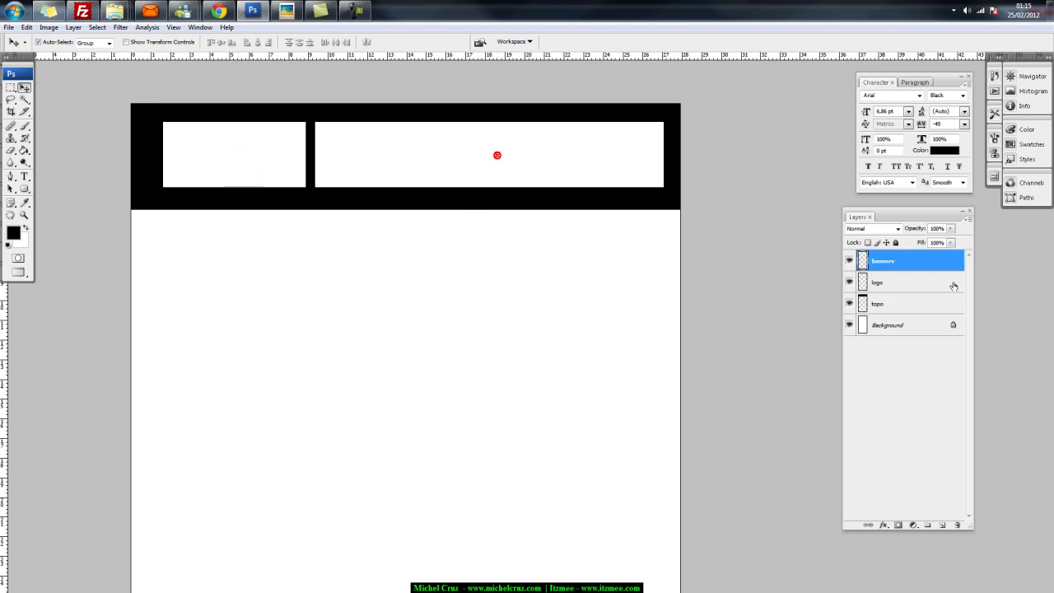
{"action": "left_click", "coordinate": [898, 263]}
{"action": "left_click", "coordinate": [875, 263]}
{"action": "left_click", "coordinate": [414, 298]}
{"action": "left_click", "coordinate": [381, 141]}
{"action": "left_click", "coordinate": [216, 144]}
{"action": "left_click", "coordinate": [302, 228]}
{"action": "left_click", "coordinate": [277, 150]}
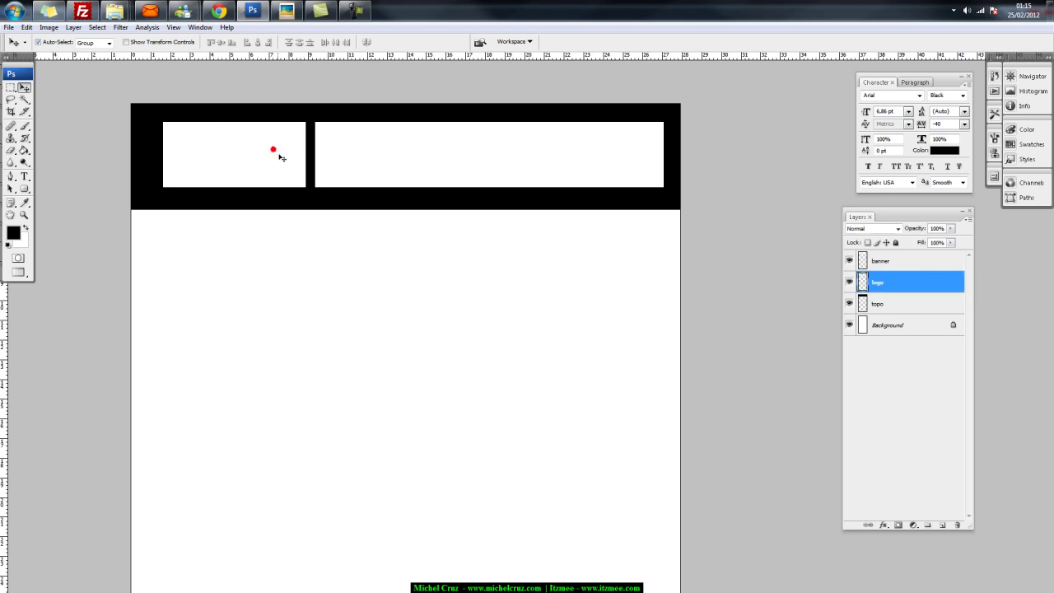
{"action": "left_click", "coordinate": [376, 153]}
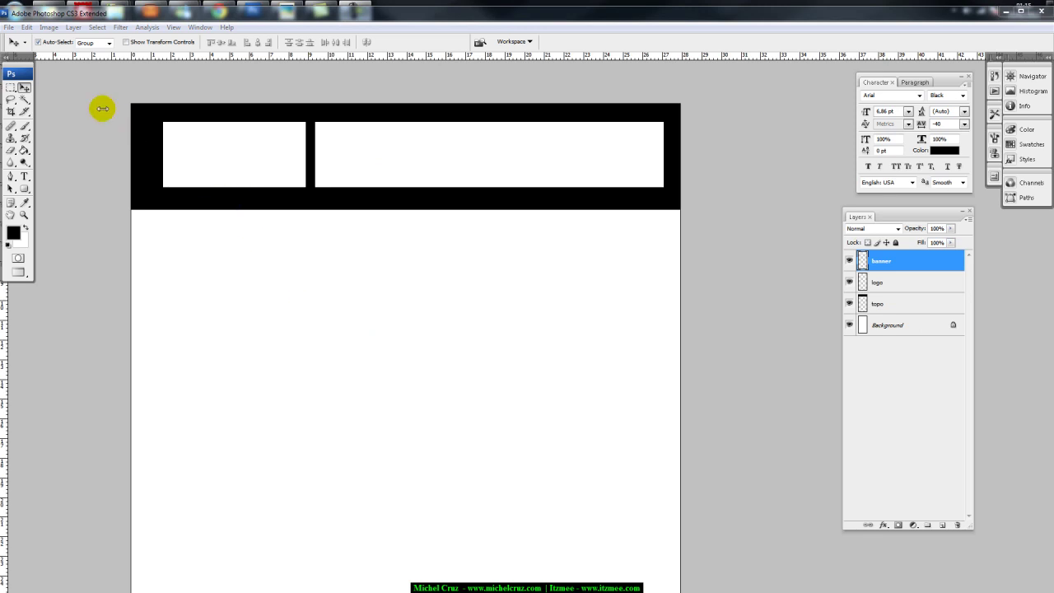
{"action": "left_click", "coordinate": [25, 88]}
{"action": "left_click", "coordinate": [237, 206]}
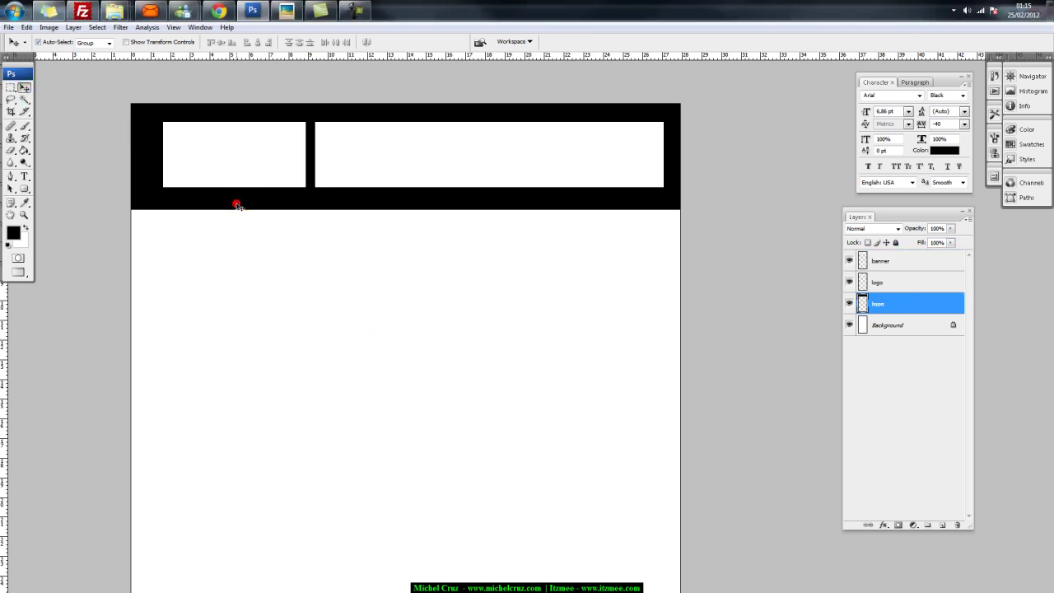
Nudge the logo and banner boxes slightly left into alignment
{"action": "key", "text": "ctrl+plus"}
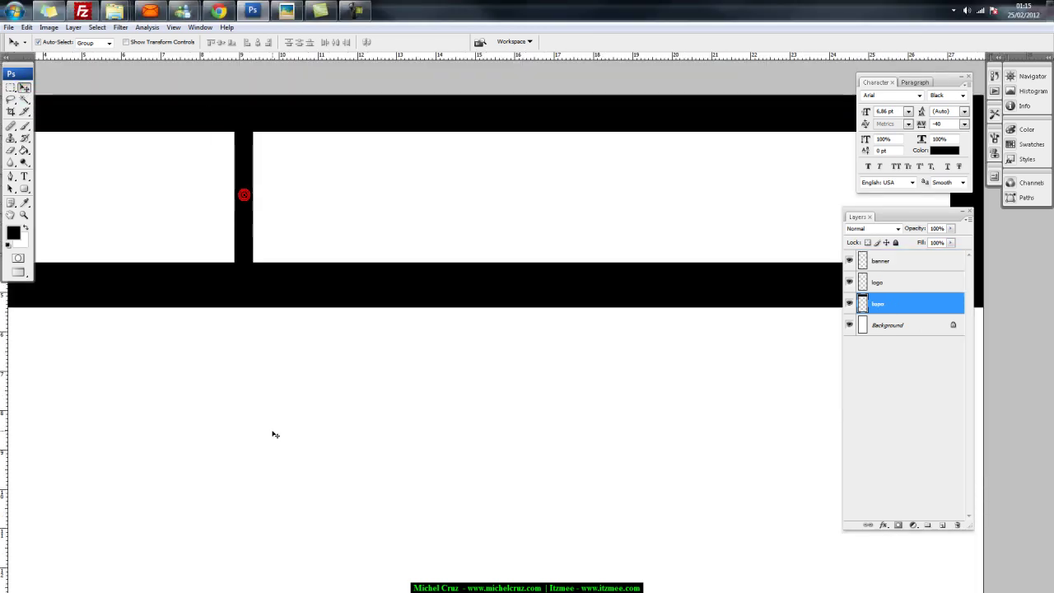
{"action": "key", "text": "ctrl+minus"}
{"action": "scroll", "coordinate": [357, 393], "scroll_direction": "down", "scroll_amount": 1}
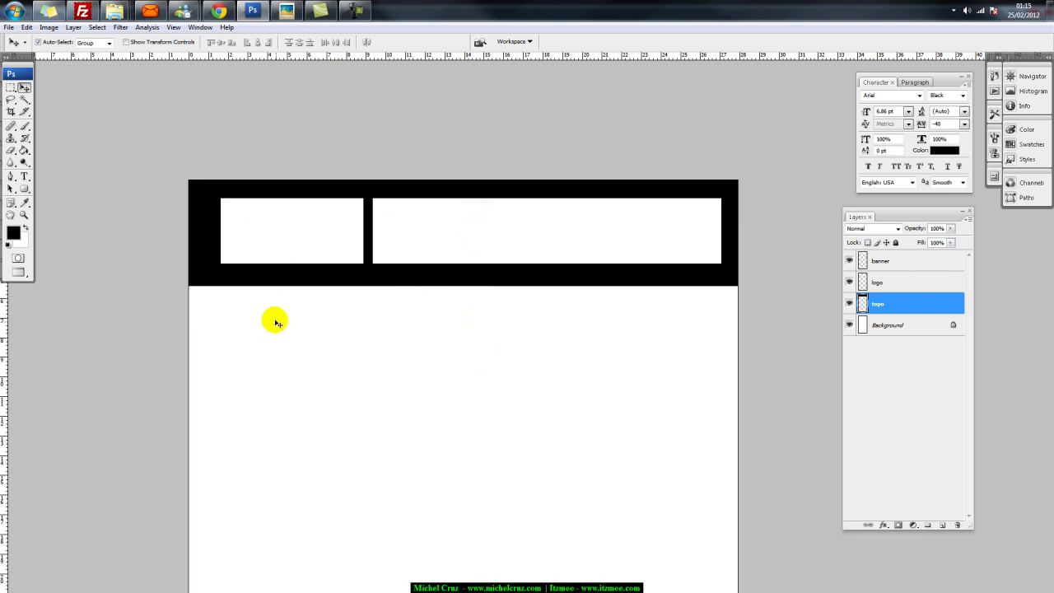
{"action": "left_click_drag", "start_coordinate": [338, 228], "coordinate": [332, 228]}
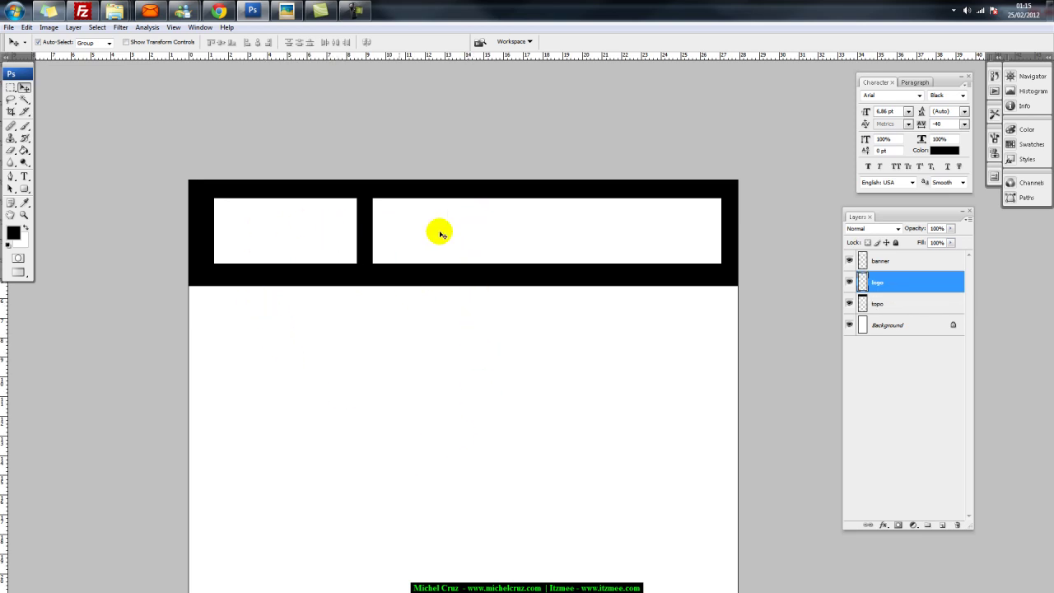
{"action": "left_click", "coordinate": [454, 230]}
{"action": "left_click_drag", "start_coordinate": [453, 230], "coordinate": [447, 231]}
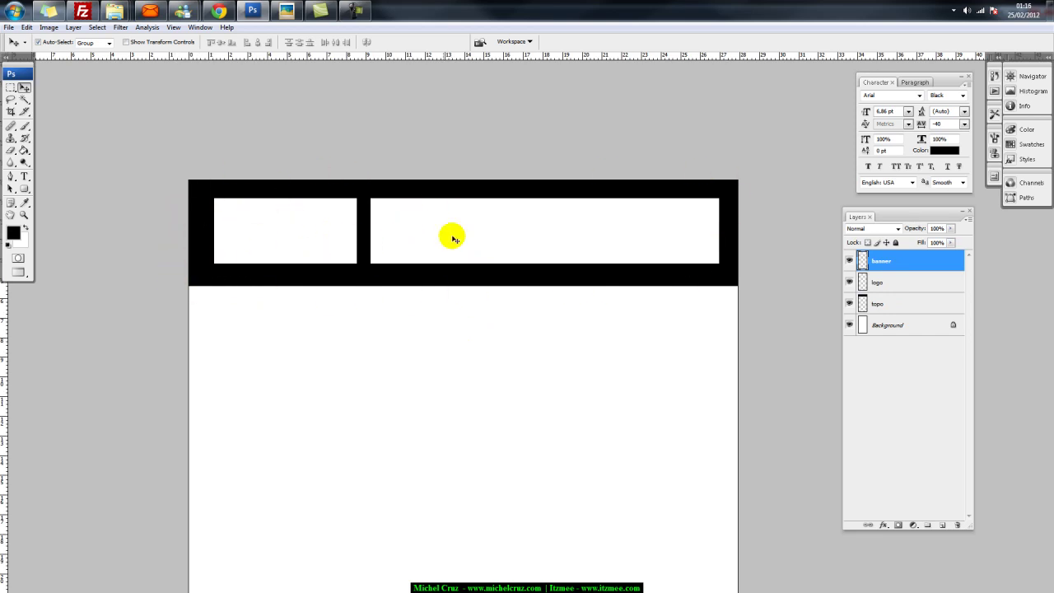
{"action": "left_click", "coordinate": [726, 278]}
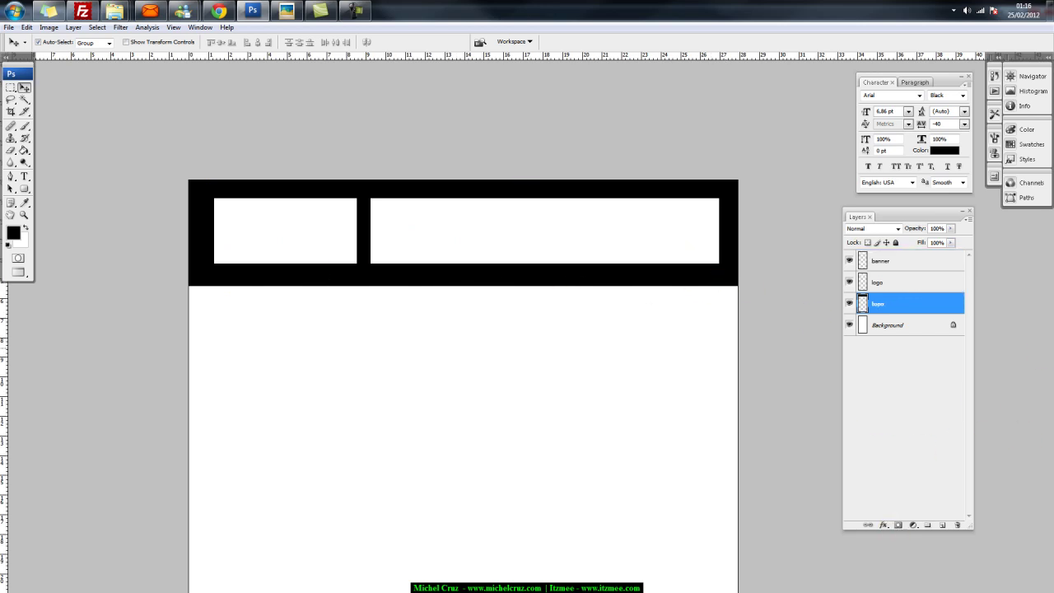
Add a Gradient Overlay to the topo layer with a light green-to-white gradient
{"action": "left_click", "coordinate": [884, 526]}
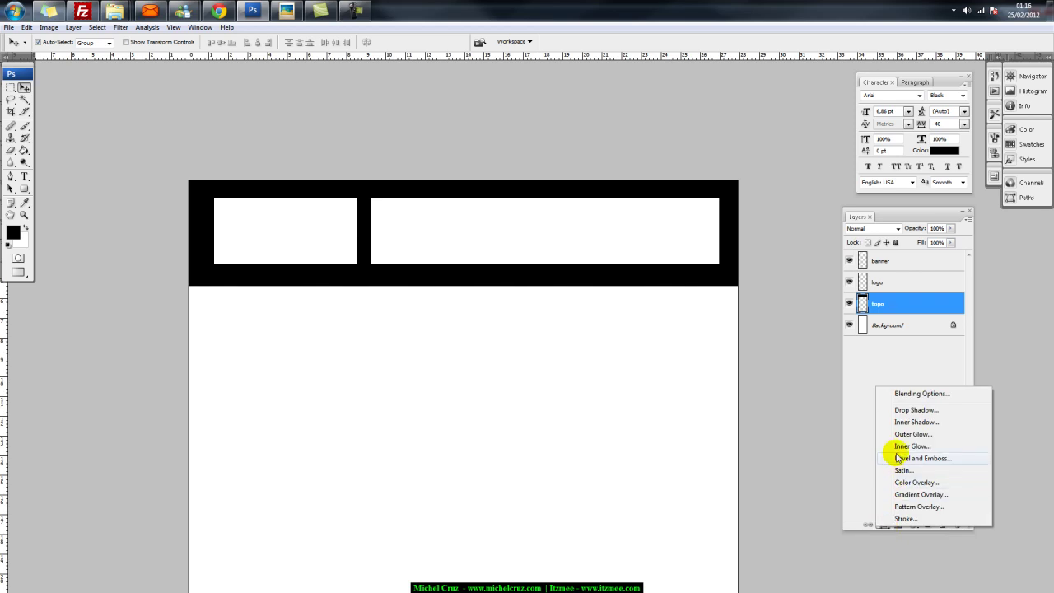
{"action": "left_click", "coordinate": [919, 395]}
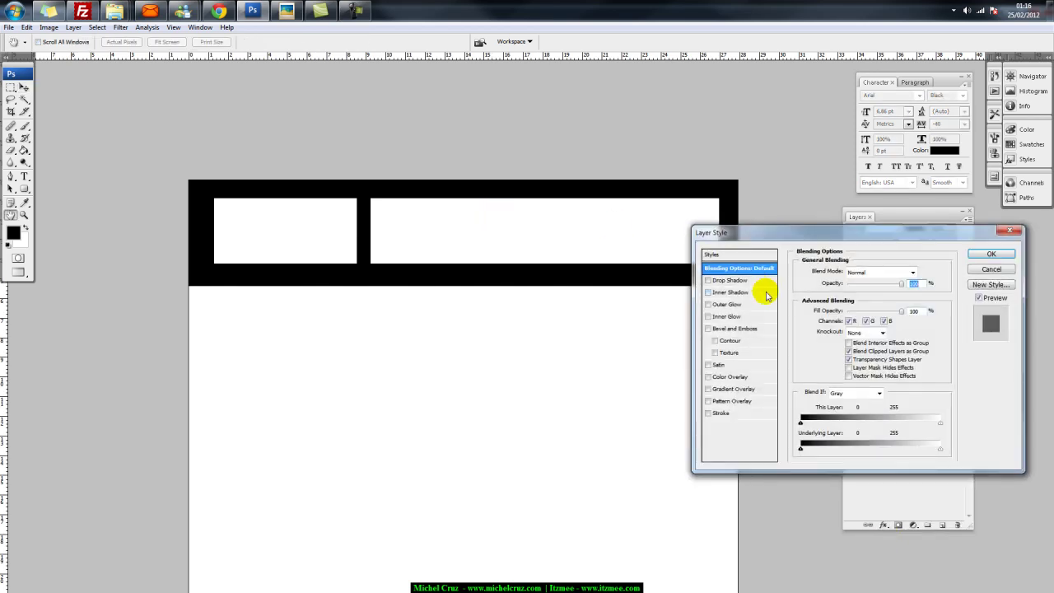
{"action": "left_click_drag", "start_coordinate": [794, 235], "coordinate": [501, 322]}
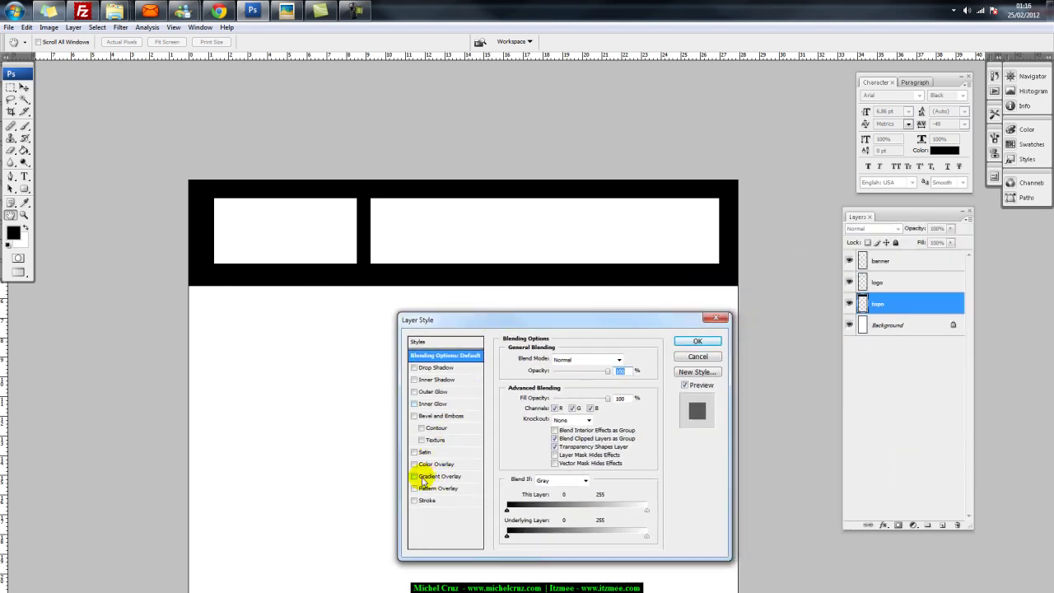
{"action": "left_click", "coordinate": [430, 477]}
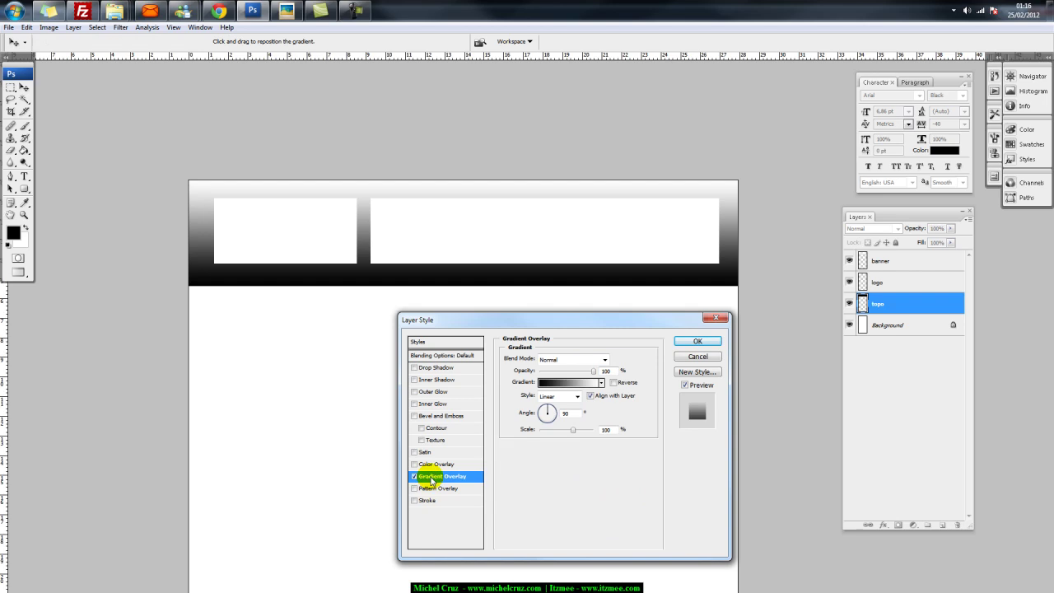
{"action": "left_click", "coordinate": [552, 384]}
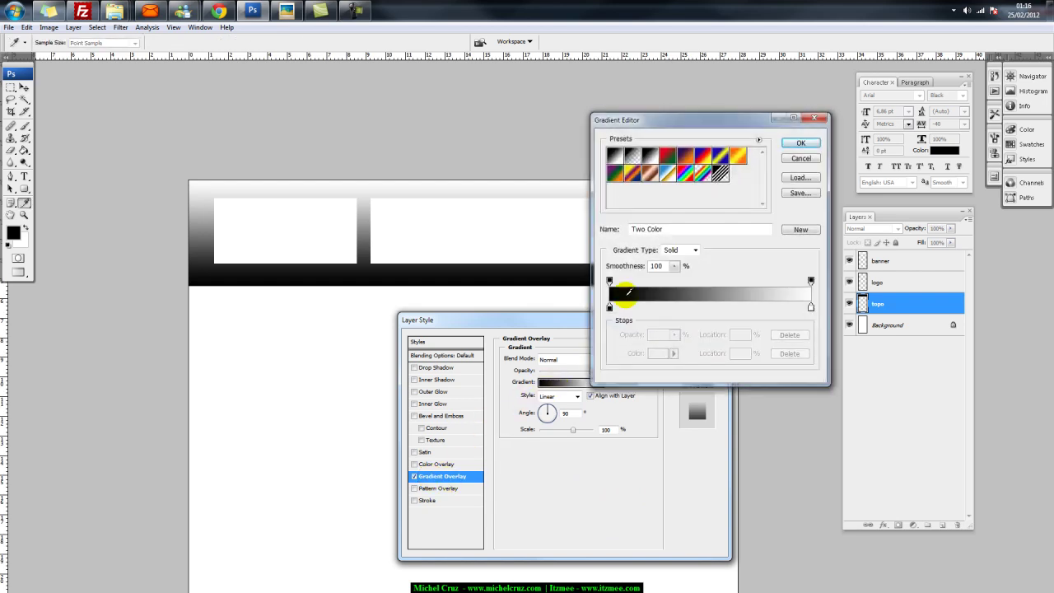
{"action": "double_click", "coordinate": [609, 307]}
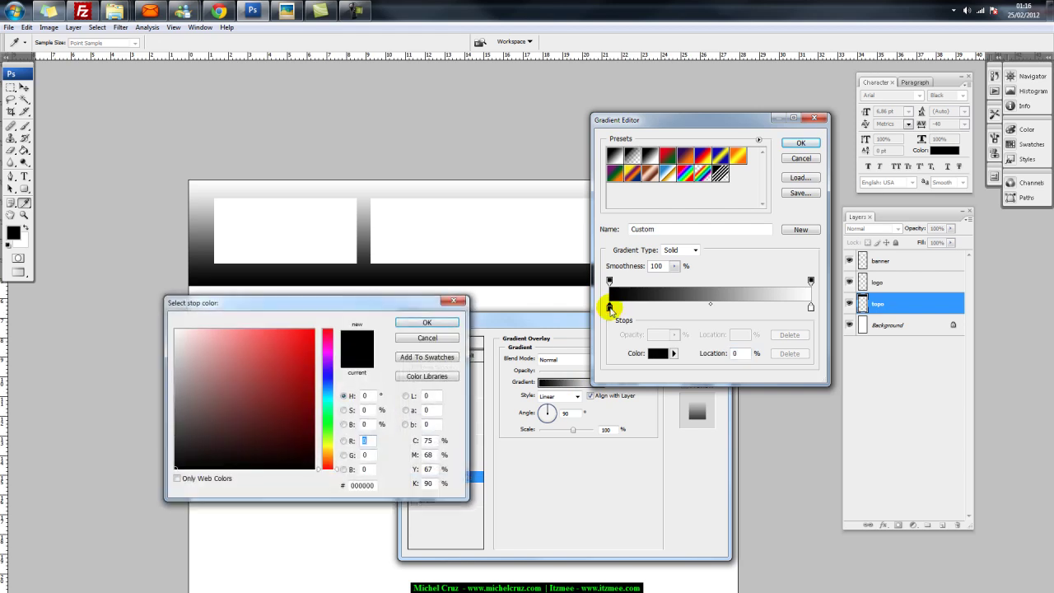
{"action": "left_click", "coordinate": [327, 436]}
{"action": "left_click_drag", "start_coordinate": [239, 356], "coordinate": [230, 329]}
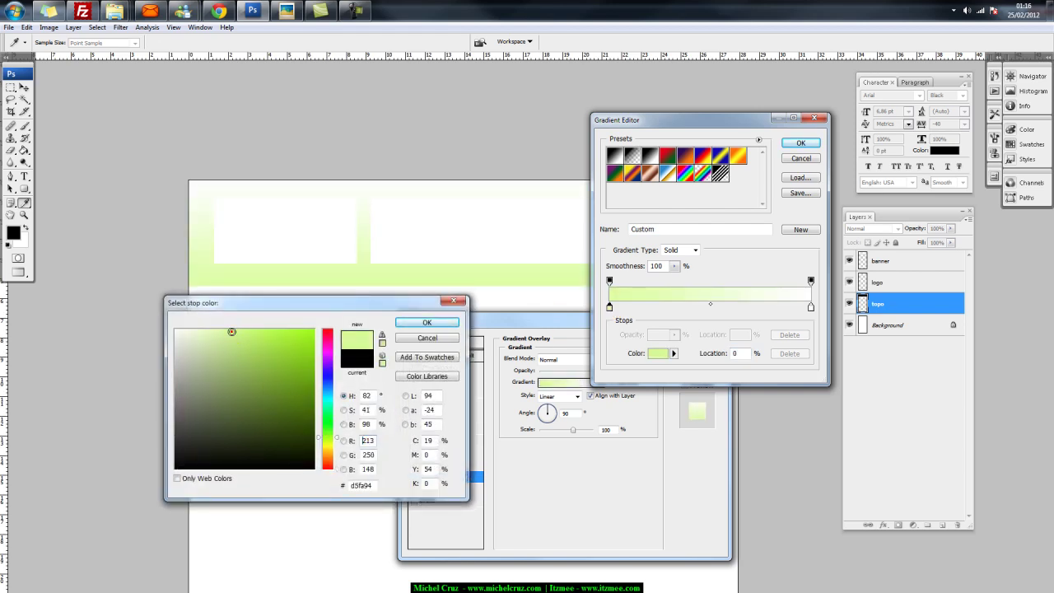
{"action": "left_click", "coordinate": [426, 323]}
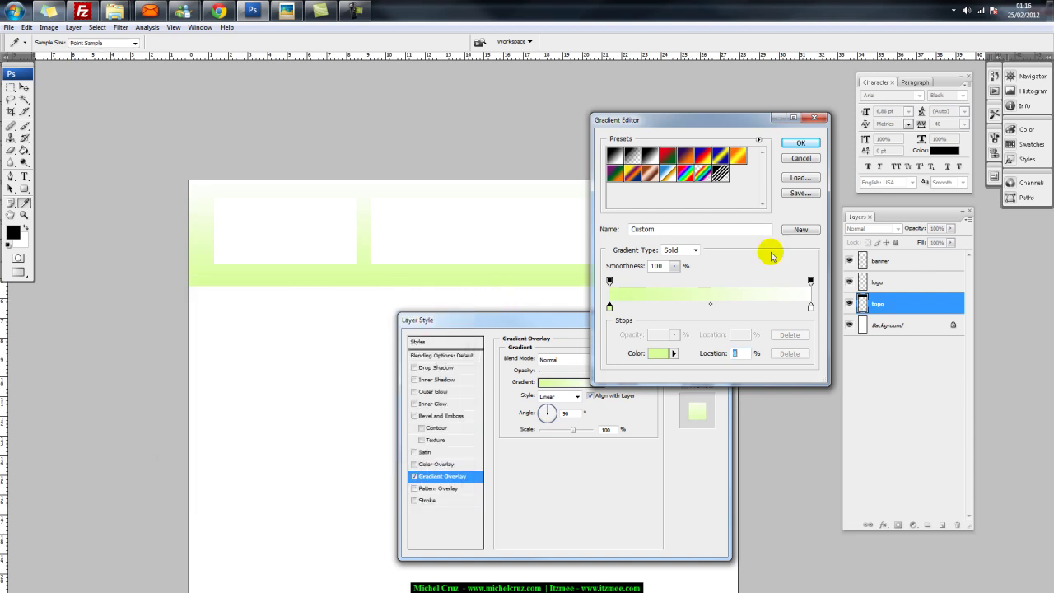
{"action": "left_click", "coordinate": [800, 142]}
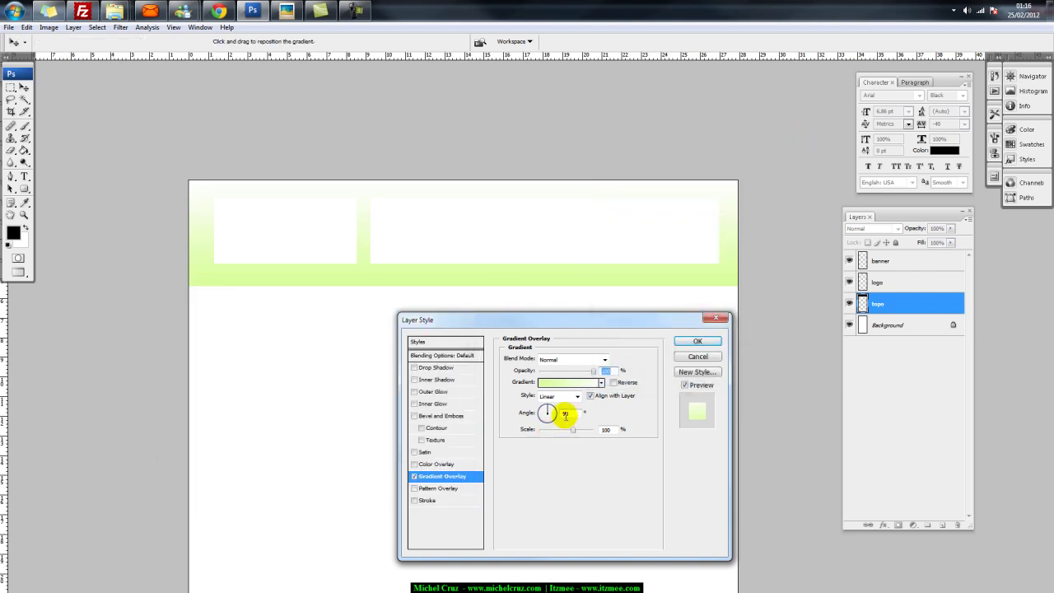
Set the gradient angle to -90° and apply the overlay
{"action": "left_click", "coordinate": [565, 412]}
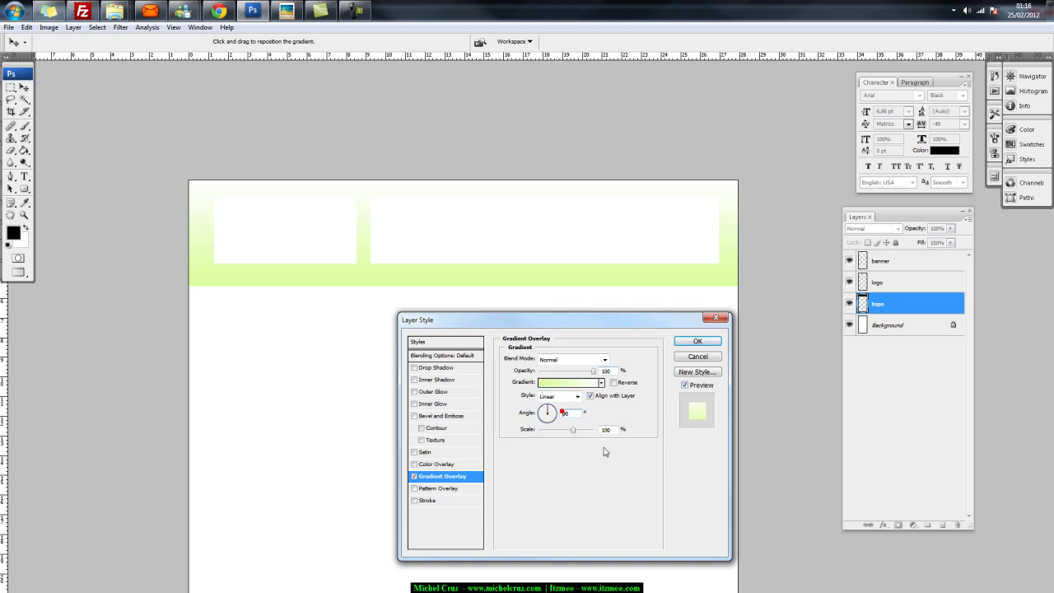
{"action": "type", "text": "-"}
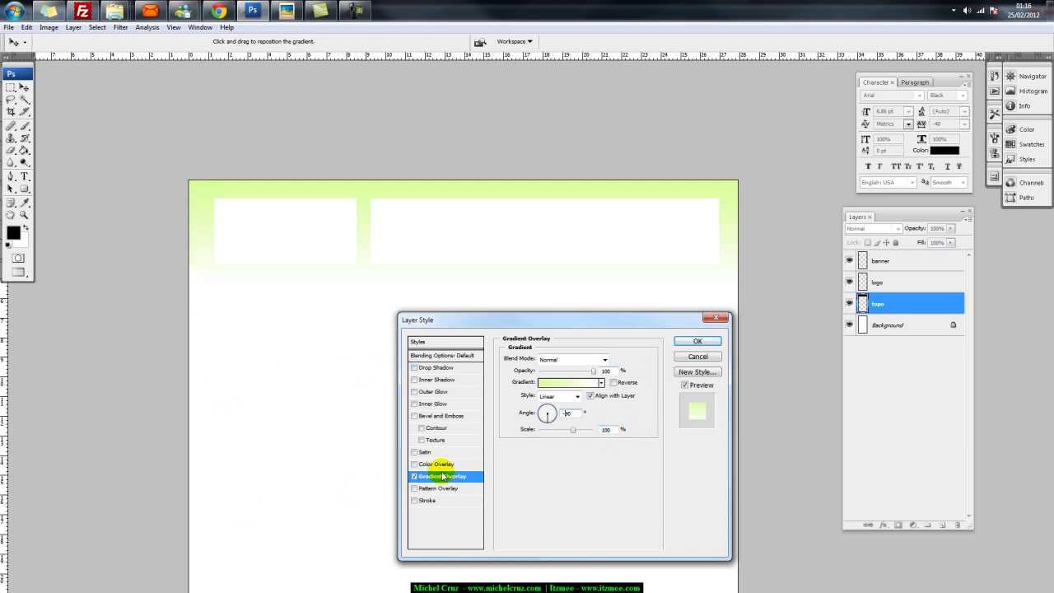
{"action": "left_click", "coordinate": [697, 340]}
{"action": "left_click", "coordinate": [482, 242]}
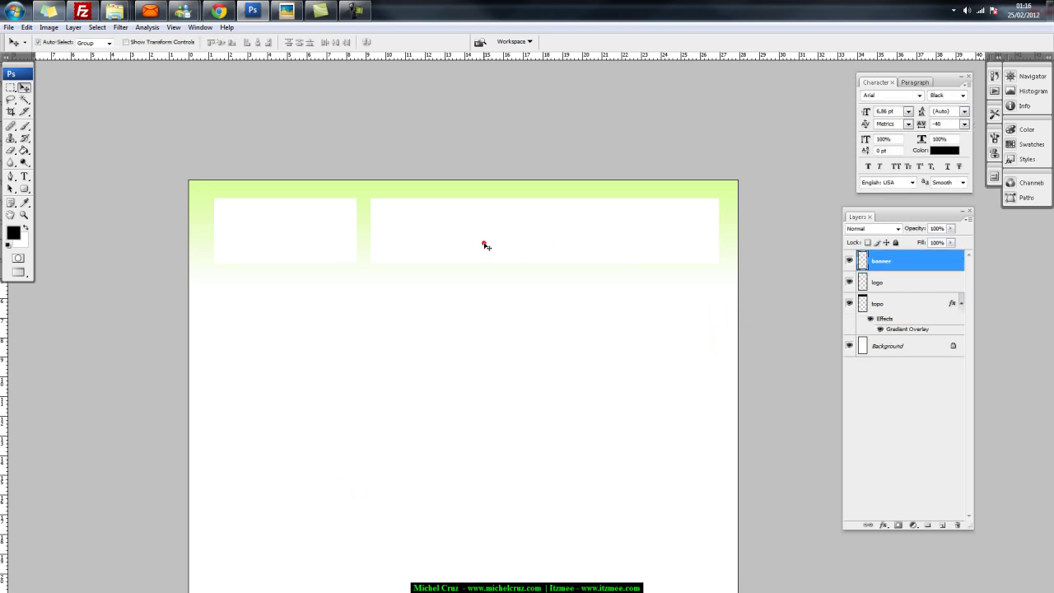
Type 'Logo' on the page with the Type tool
{"action": "left_click", "coordinate": [289, 236]}
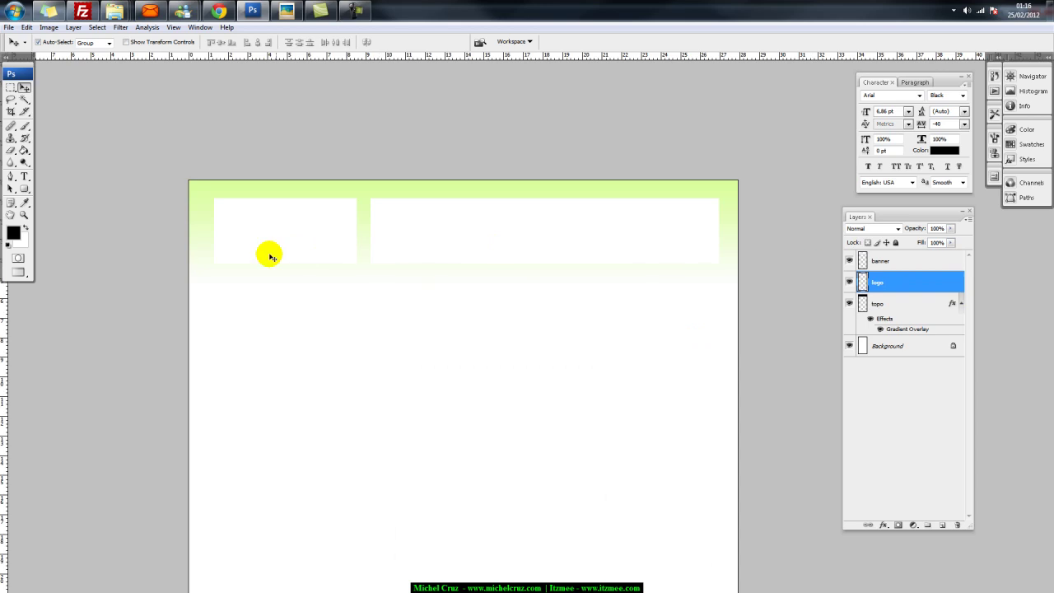
{"action": "left_click", "coordinate": [344, 397]}
{"action": "left_click", "coordinate": [260, 231]}
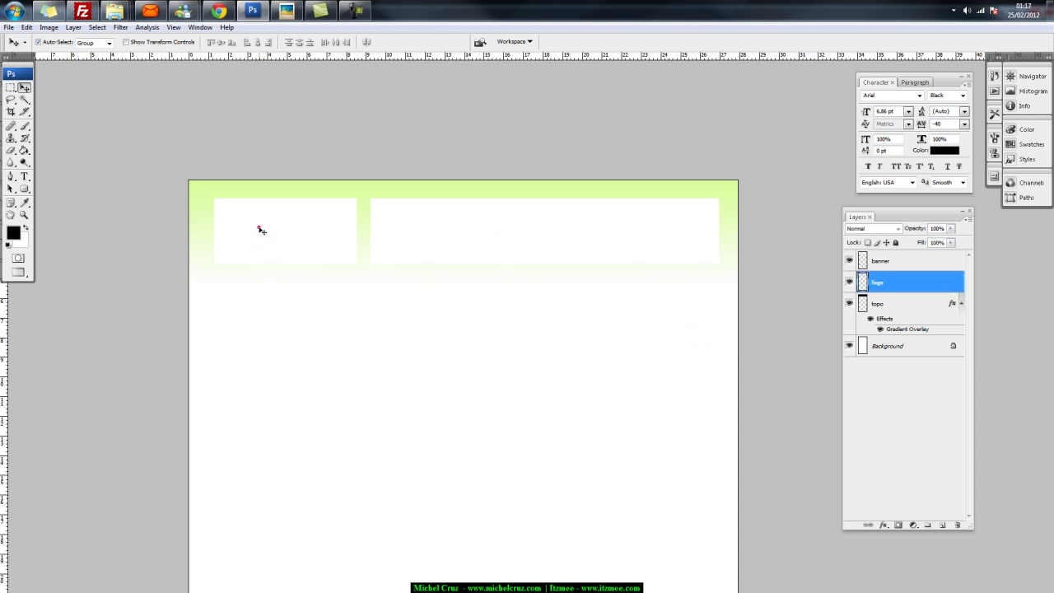
{"action": "left_click", "coordinate": [25, 175]}
{"action": "left_click", "coordinate": [312, 351]}
{"action": "left_click", "coordinate": [375, 374]}
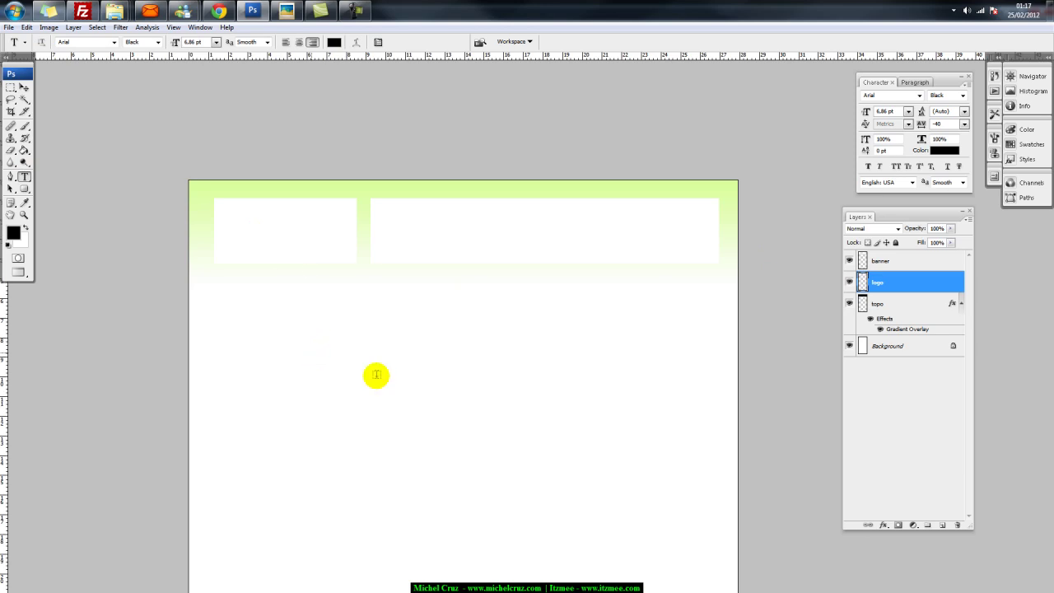
{"action": "left_click", "coordinate": [311, 352]}
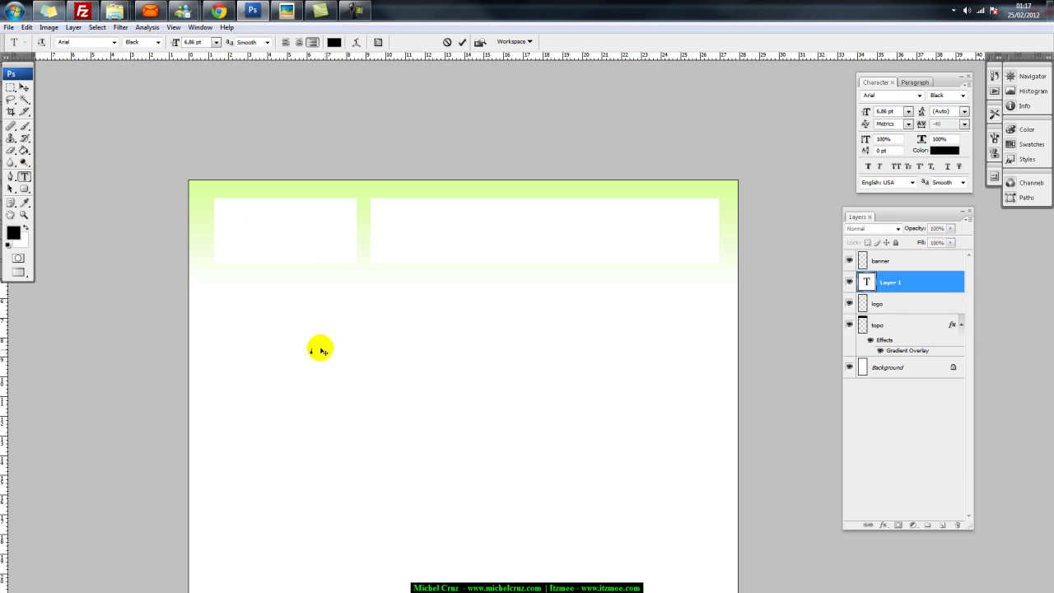
{"action": "type", "text": "Logo"}
Enlarge the Logo text and move it into the header's left white box
{"action": "left_click", "coordinate": [24, 86]}
{"action": "key", "text": "ctrl+t"}
{"action": "left_click_drag", "start_coordinate": [310, 347], "coordinate": [398, 285]}
{"action": "key", "text": "Return"}
{"action": "left_click_drag", "start_coordinate": [371, 332], "coordinate": [308, 238]}
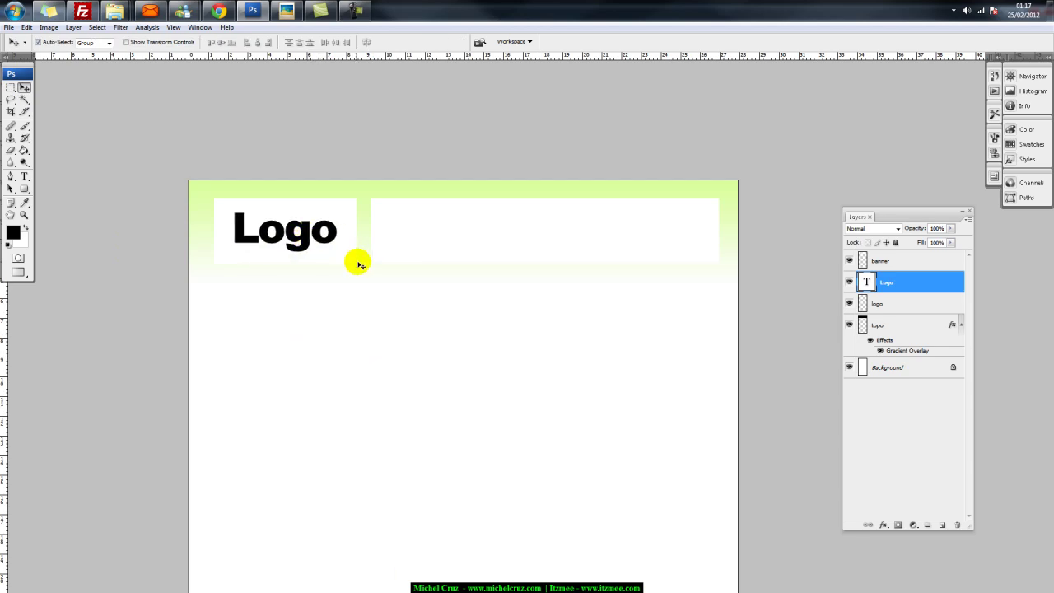
Delete the white logo box layer behind the Logo text
{"action": "left_click", "coordinate": [349, 216]}
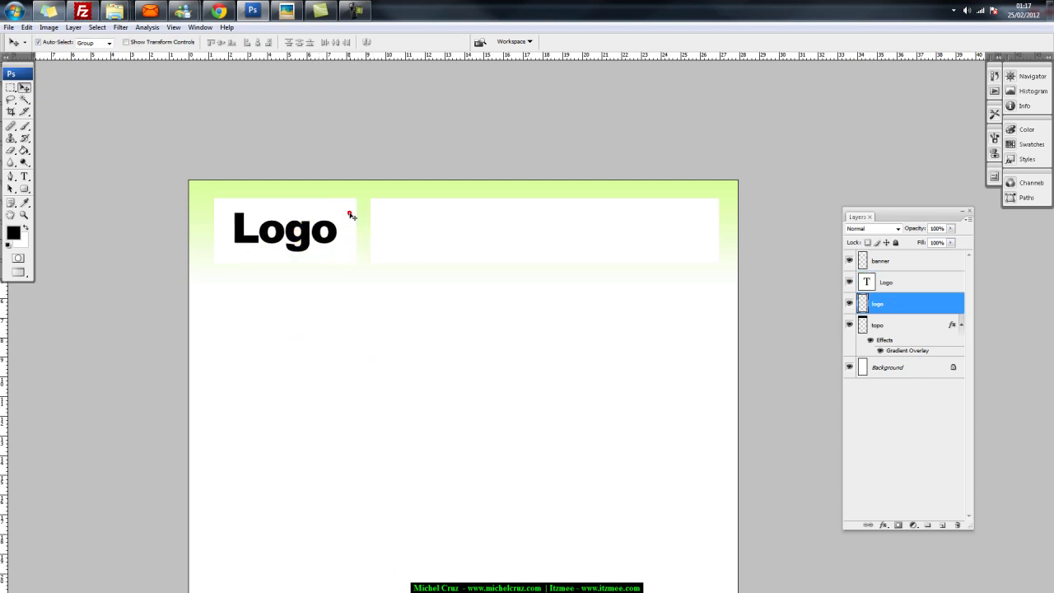
{"action": "left_click", "coordinate": [848, 304]}
{"action": "left_click", "coordinate": [849, 304]}
{"action": "left_click", "coordinate": [953, 525]}
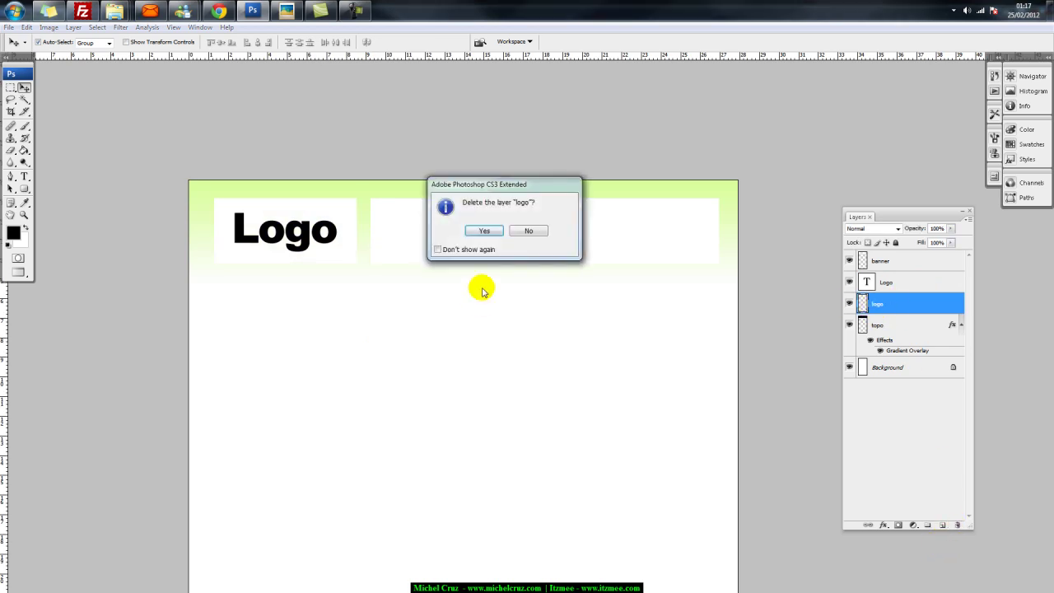
{"action": "left_click", "coordinate": [485, 232]}
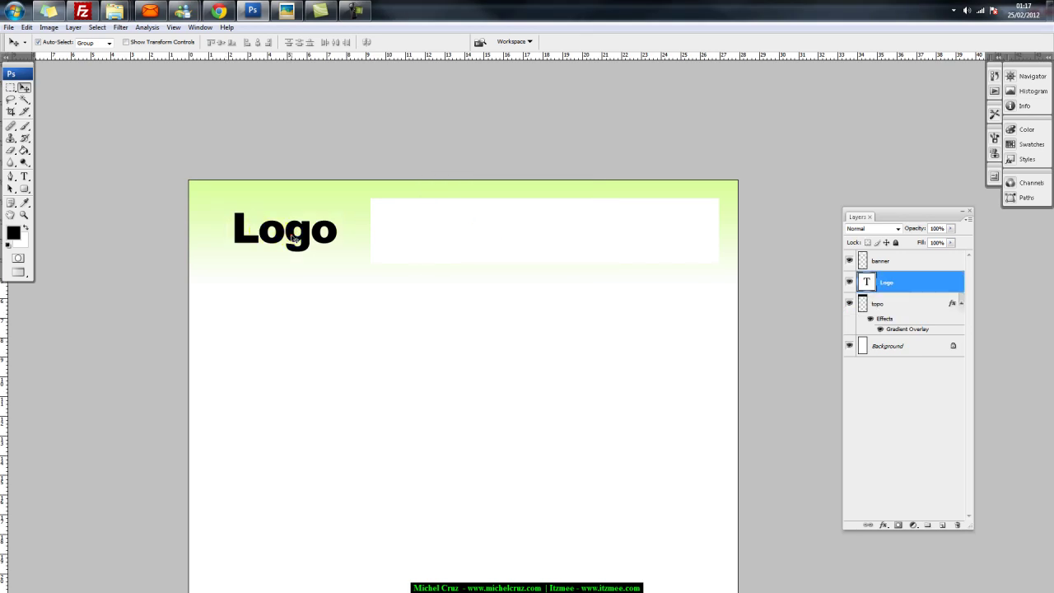
{"action": "left_click", "coordinate": [450, 226]}
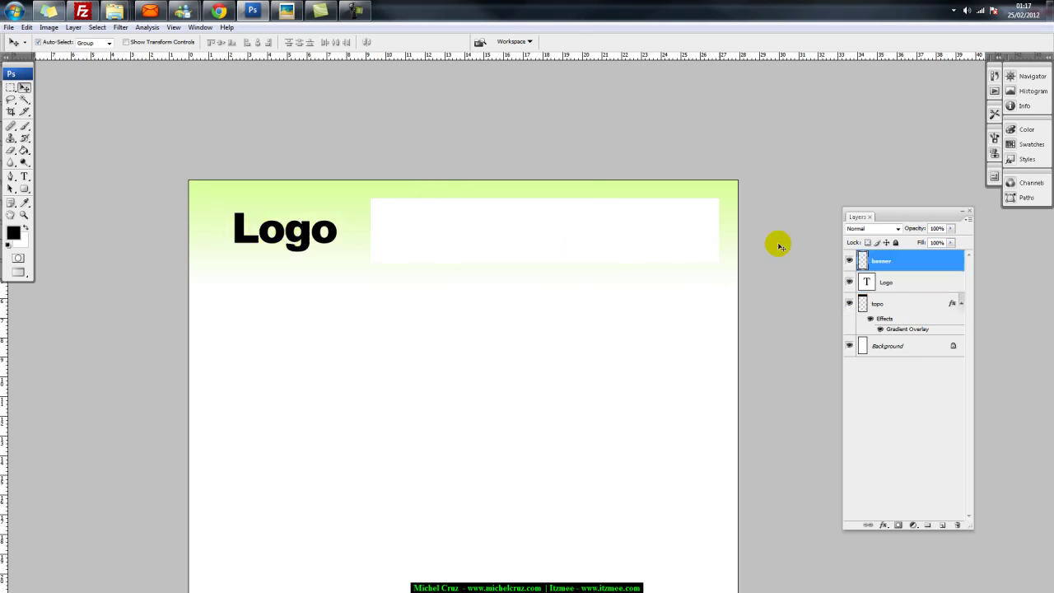
Apply a #444444 dark grey Color Overlay to the banner layer
{"action": "left_click", "coordinate": [884, 525]}
{"action": "left_click", "coordinate": [840, 500]}
{"action": "left_click", "coordinate": [884, 526]}
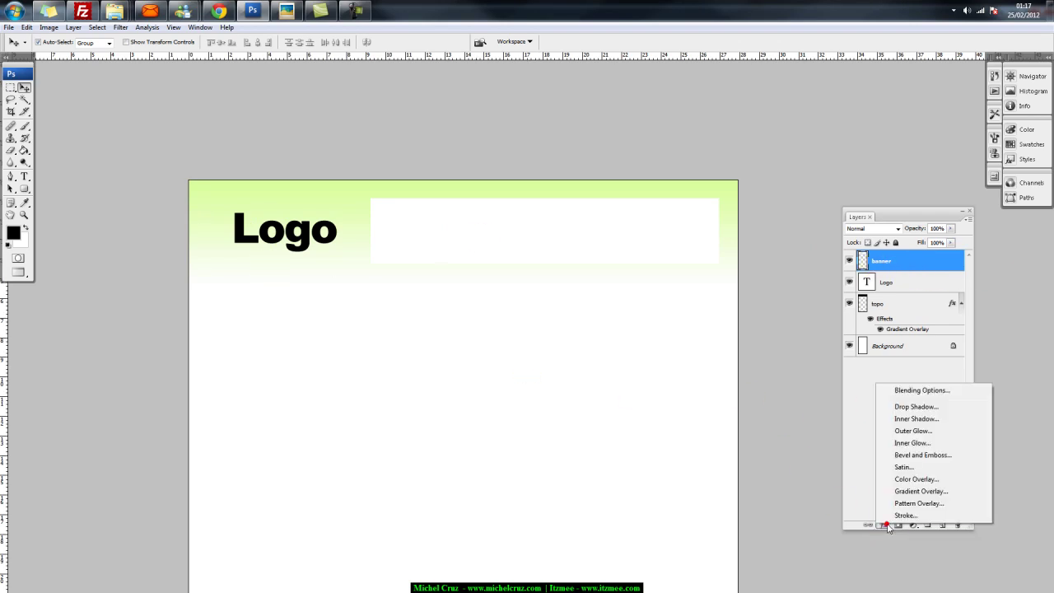
{"action": "left_click", "coordinate": [916, 478]}
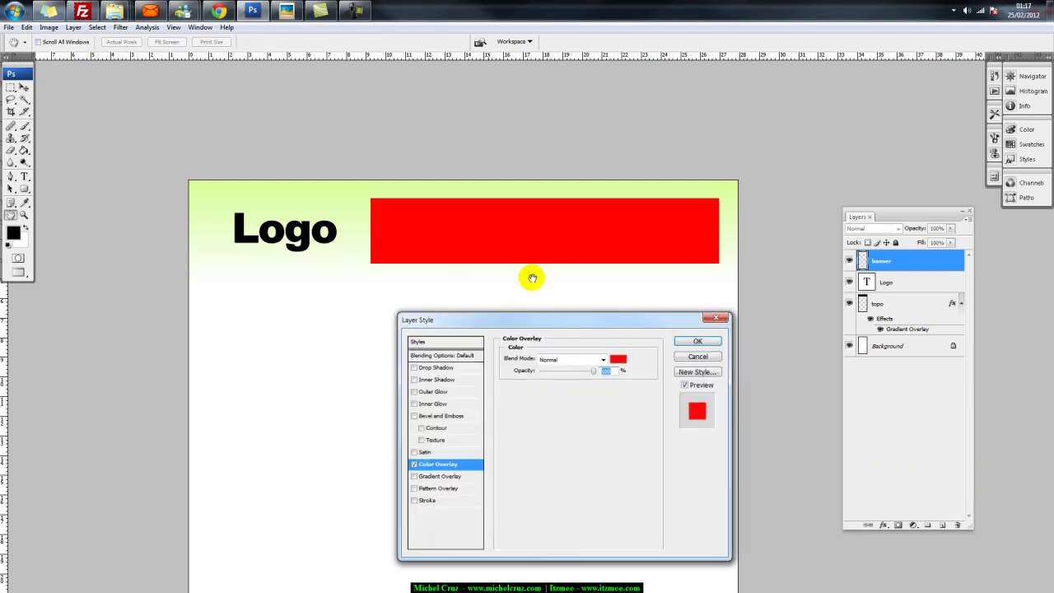
{"action": "left_click", "coordinate": [618, 361]}
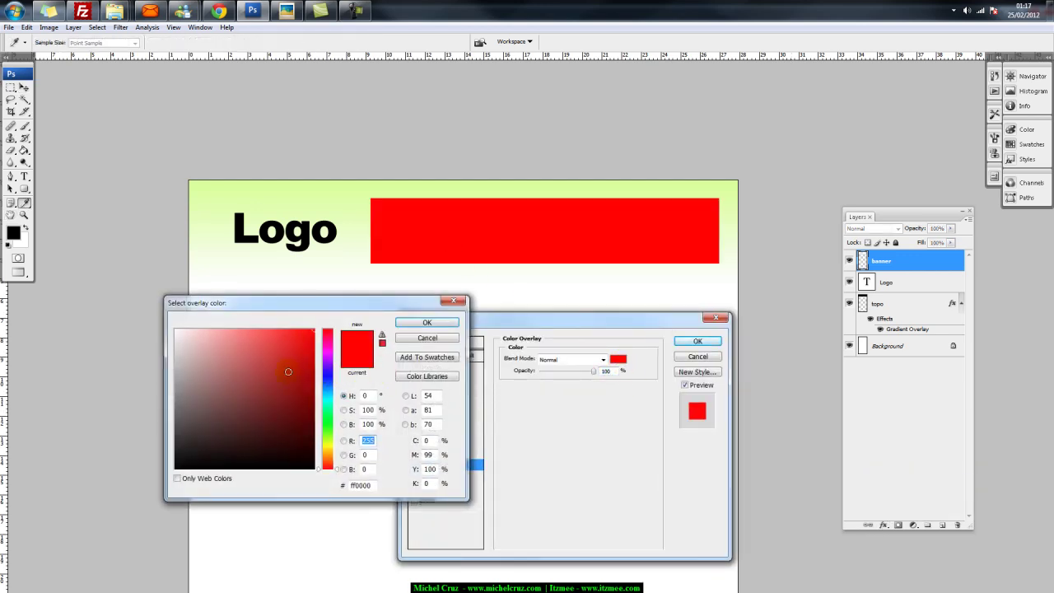
{"action": "type", "text": "0"}
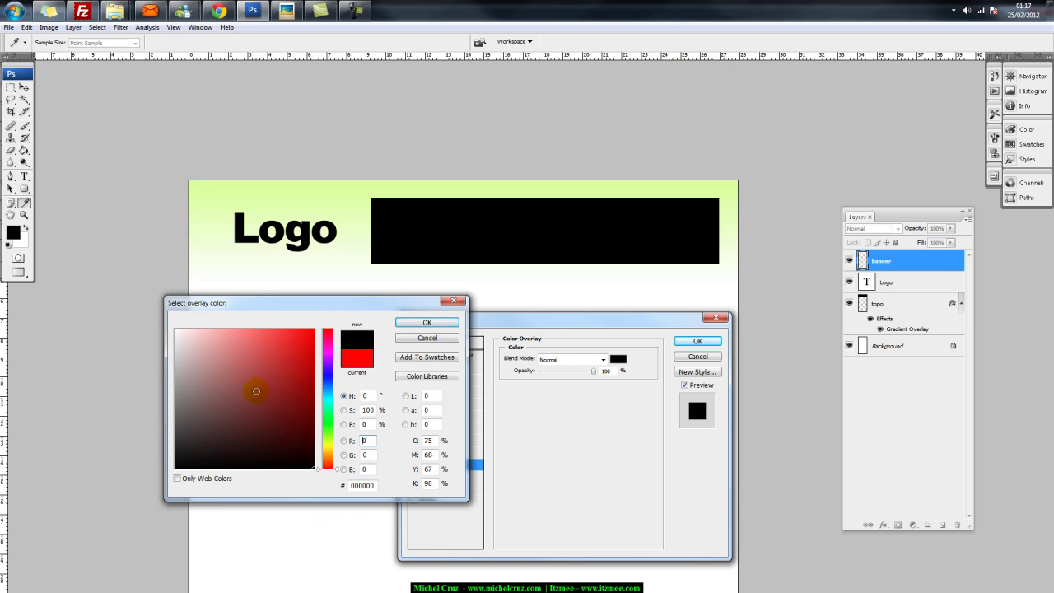
{"action": "left_click_drag", "start_coordinate": [228, 377], "coordinate": [151, 431]}
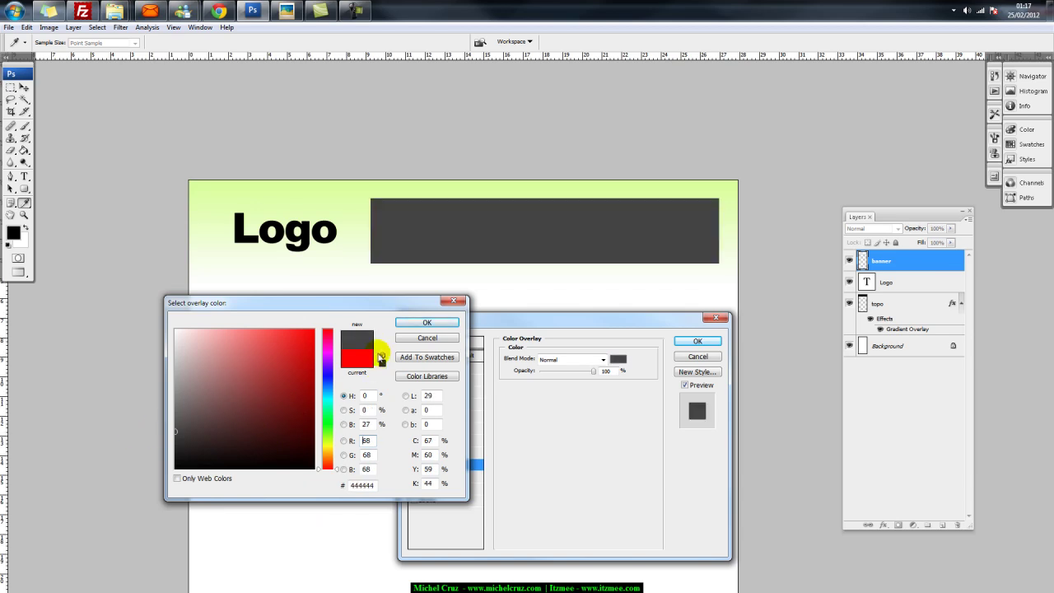
{"action": "left_click", "coordinate": [418, 322]}
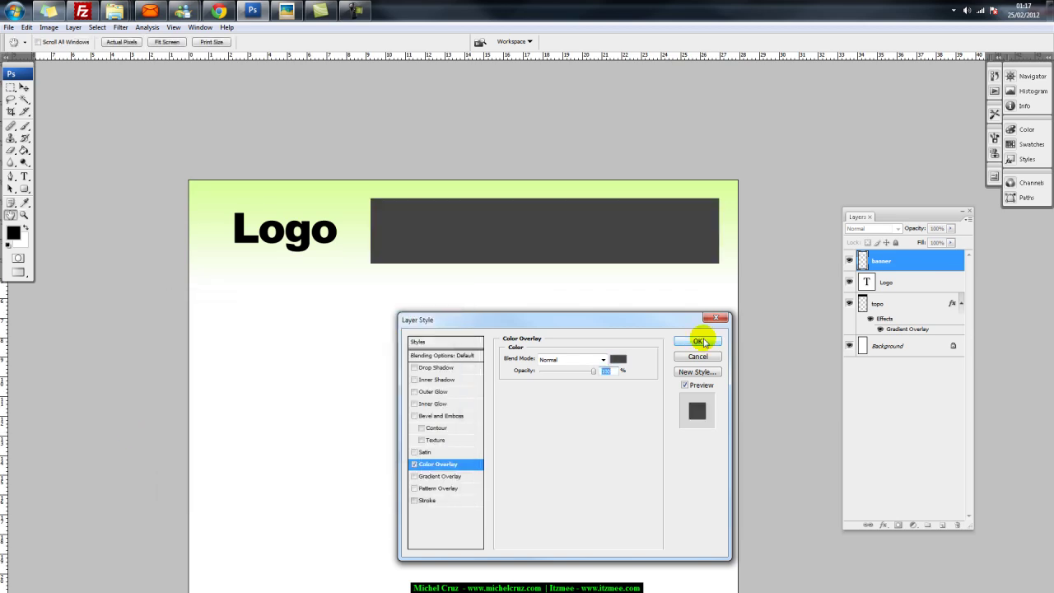
{"action": "left_click", "coordinate": [697, 340]}
{"action": "left_click", "coordinate": [24, 176]}
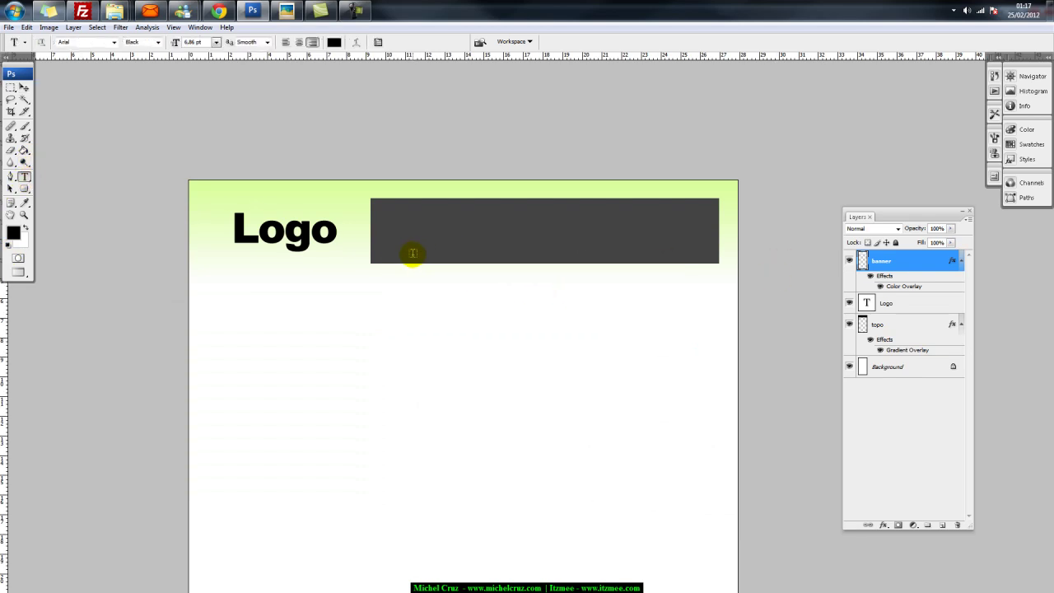
Add the 'Publicidade' text in the banner and move it to the banner's right end
{"action": "left_click", "coordinate": [413, 252]}
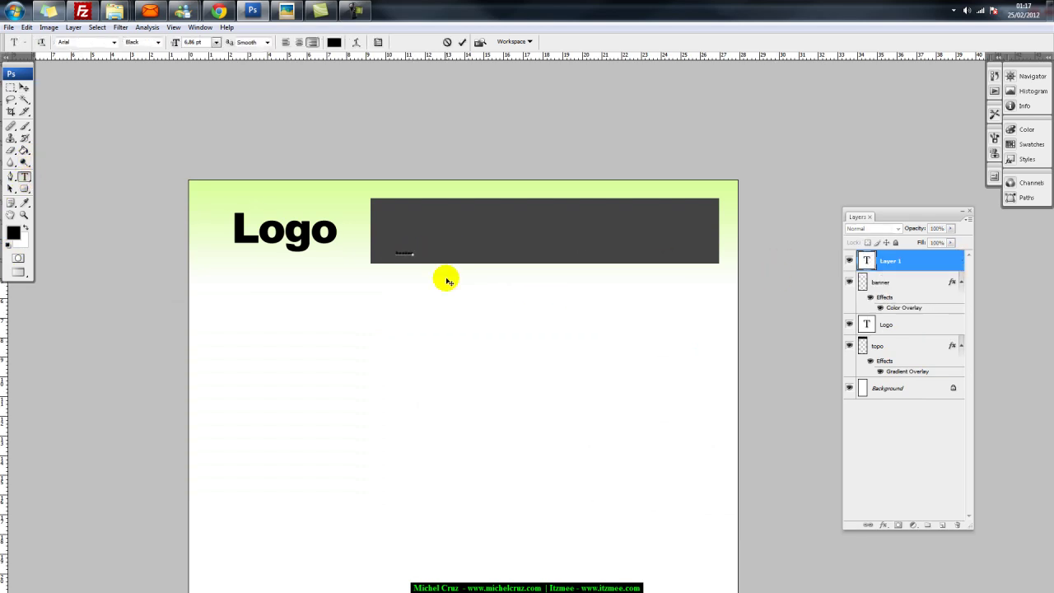
{"action": "left_click", "coordinate": [23, 87]}
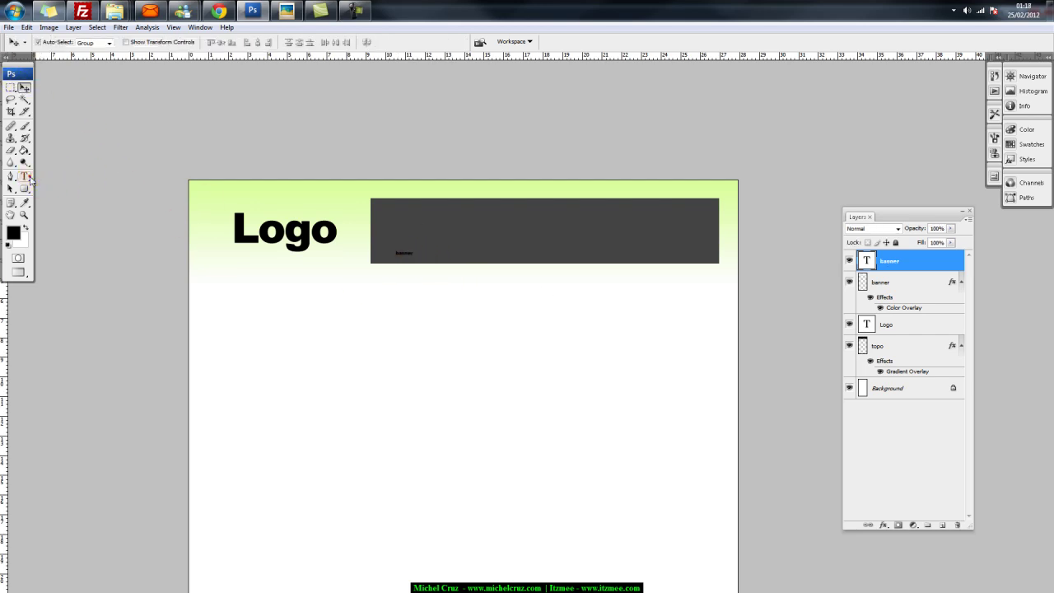
{"action": "left_click", "coordinate": [24, 176]}
{"action": "left_click_drag", "start_coordinate": [398, 253], "coordinate": [509, 257]}
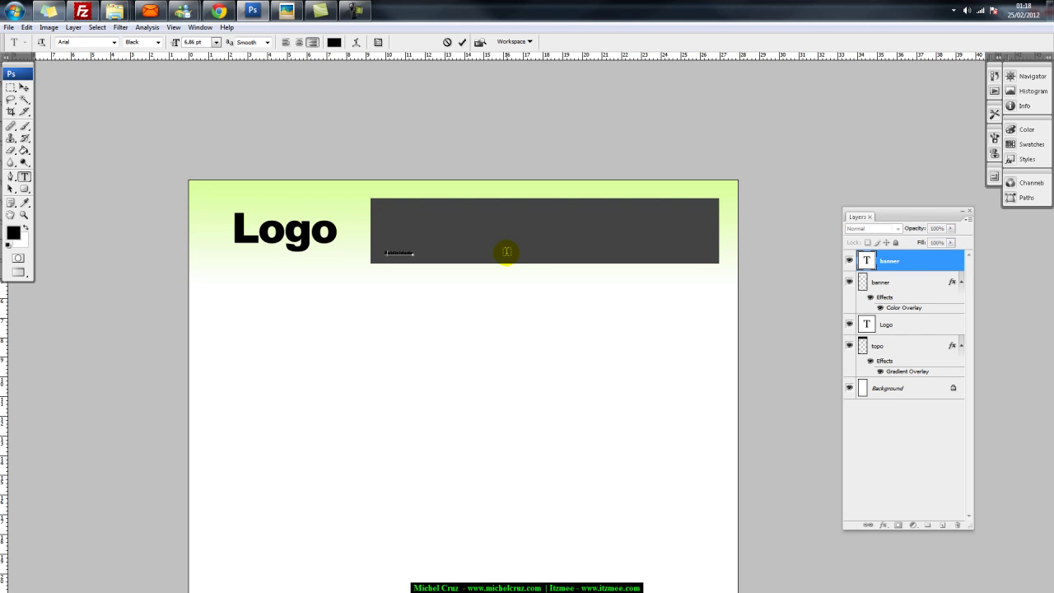
{"action": "left_click", "coordinate": [23, 86]}
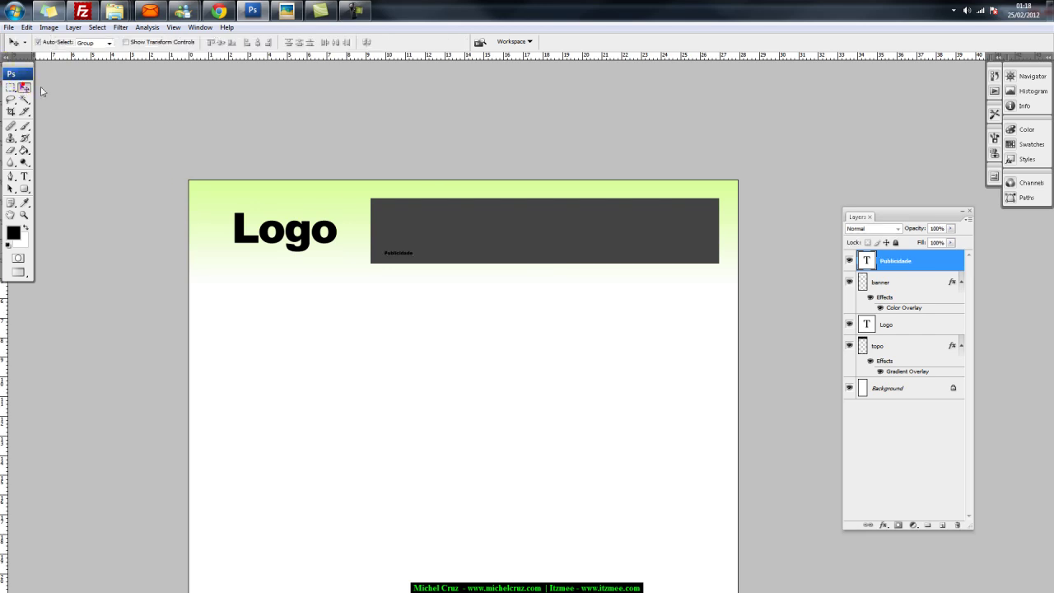
{"action": "key", "text": "ctrl+t"}
{"action": "left_click_drag", "start_coordinate": [409, 253], "coordinate": [691, 250]}
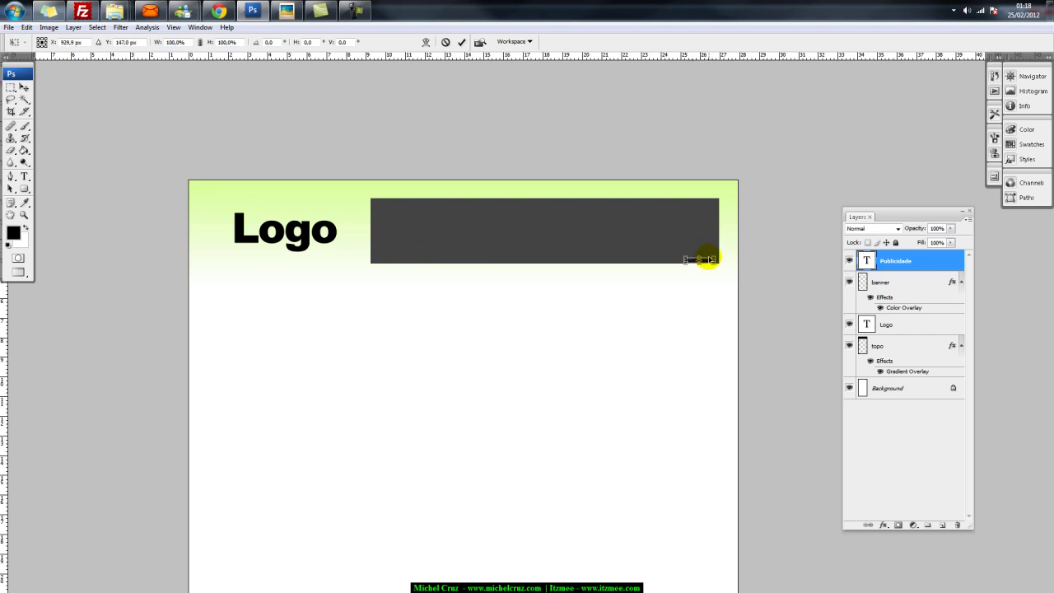
{"action": "key", "text": "Return"}
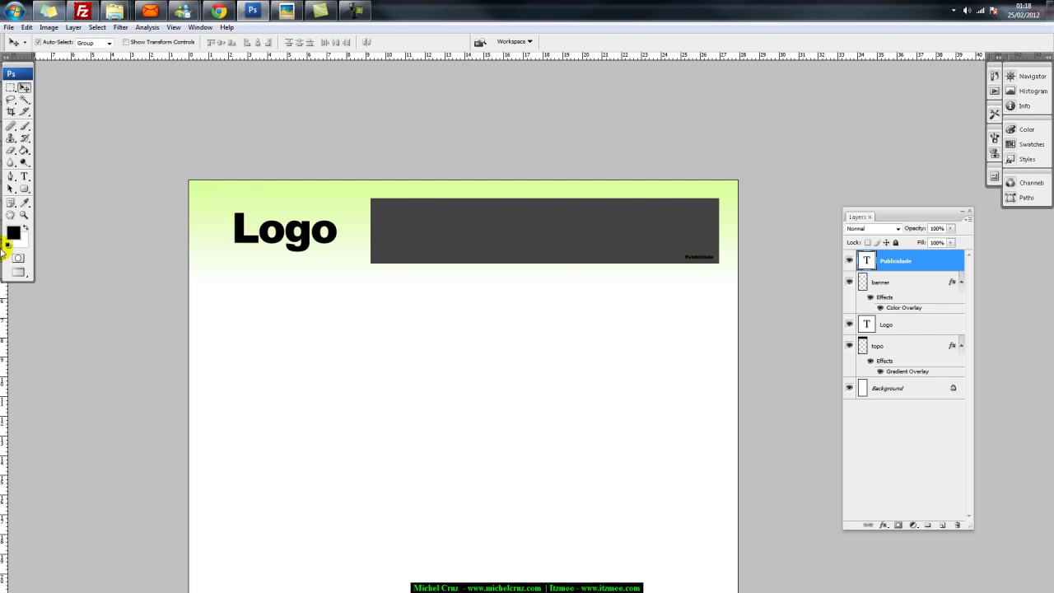
Add left and right vertical margin guides and align the banner and Publicidade text to them
{"action": "left_click_drag", "start_coordinate": [165, 328], "coordinate": [3, 365]}
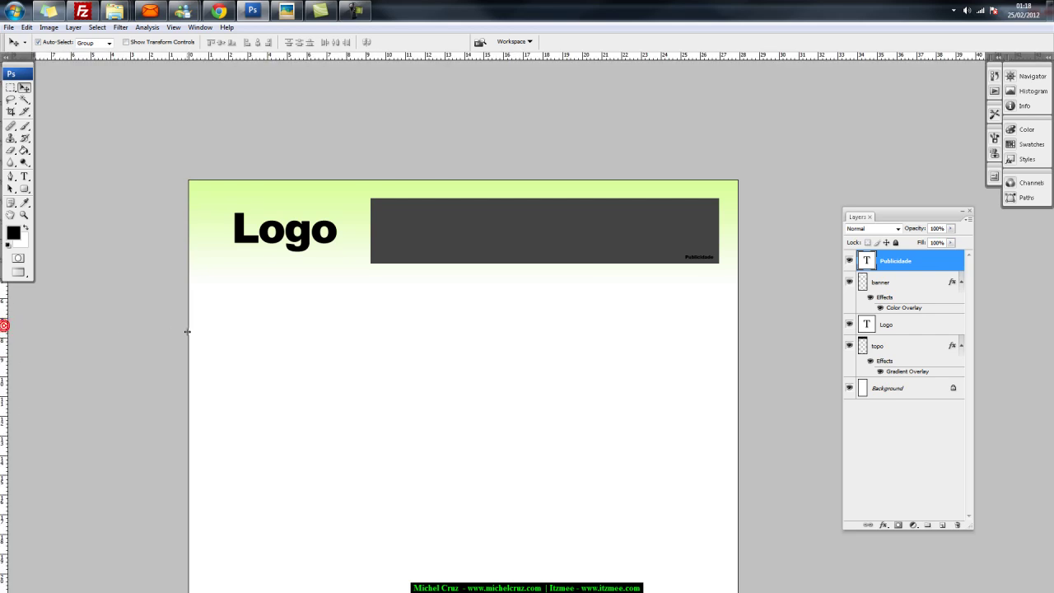
{"action": "left_click_drag", "start_coordinate": [188, 332], "coordinate": [229, 340]}
{"action": "left_click_drag", "start_coordinate": [5, 352], "coordinate": [698, 364]}
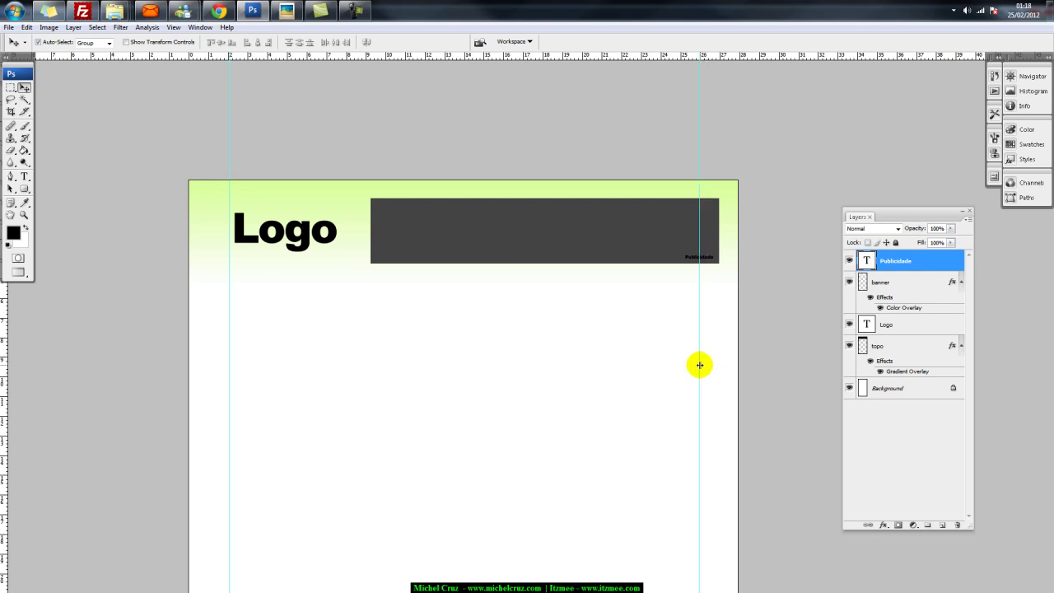
{"action": "left_click", "coordinate": [458, 245]}
{"action": "left_click_drag", "start_coordinate": [458, 245], "coordinate": [439, 240]}
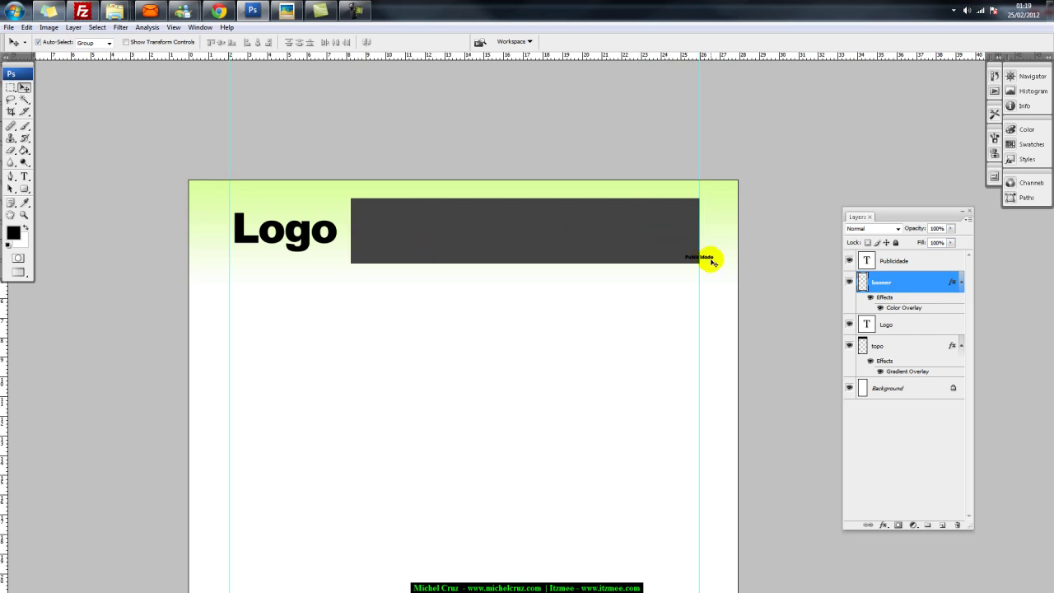
{"action": "left_click_drag", "start_coordinate": [709, 260], "coordinate": [694, 259]}
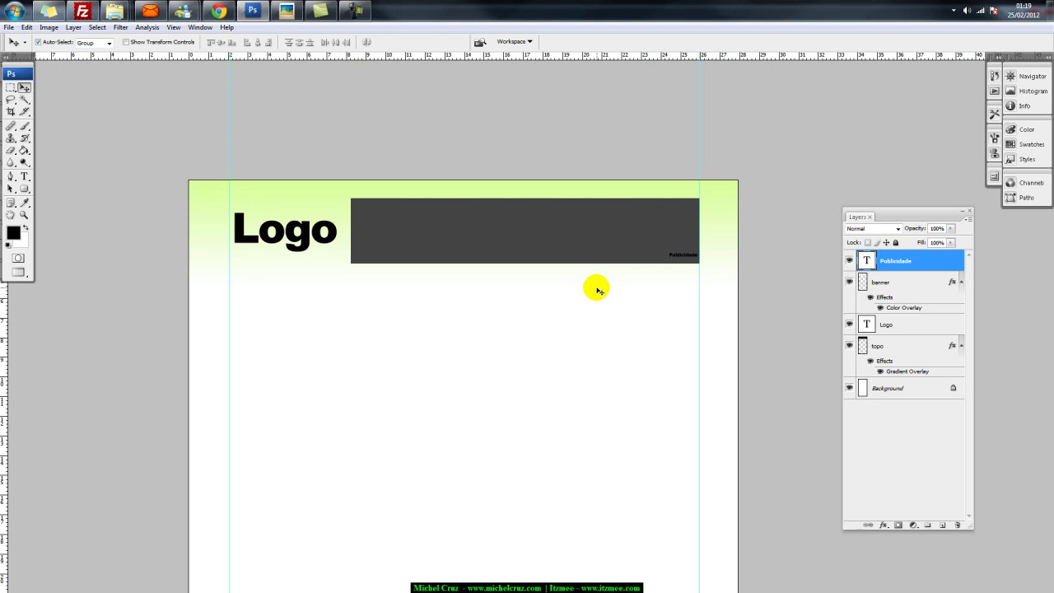
Add a new empty layer and name it menu
{"action": "left_click", "coordinate": [941, 528]}
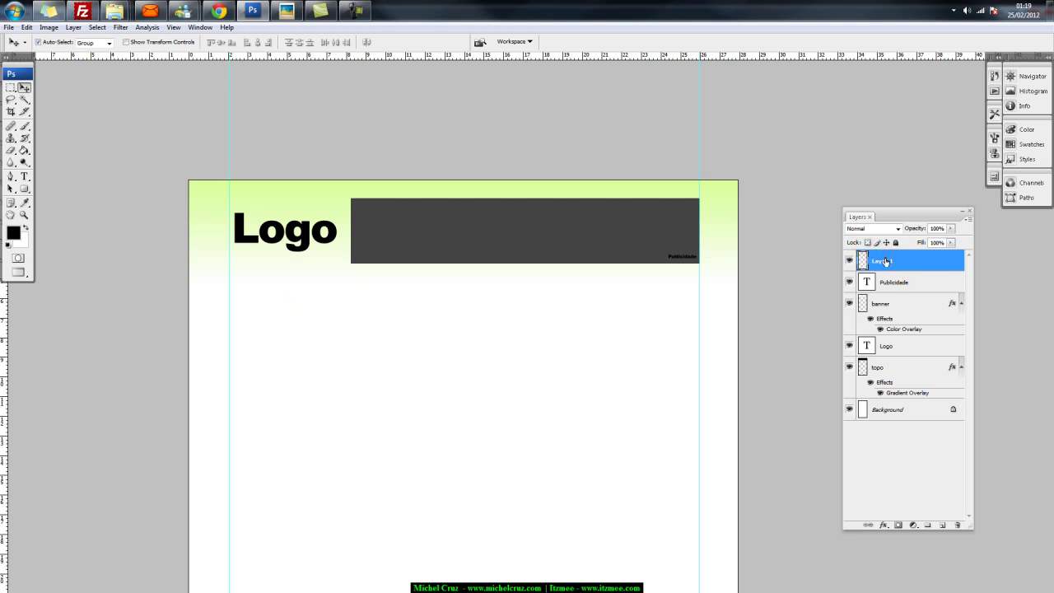
{"action": "double_click", "coordinate": [886, 262]}
{"action": "left_click", "coordinate": [11, 89]}
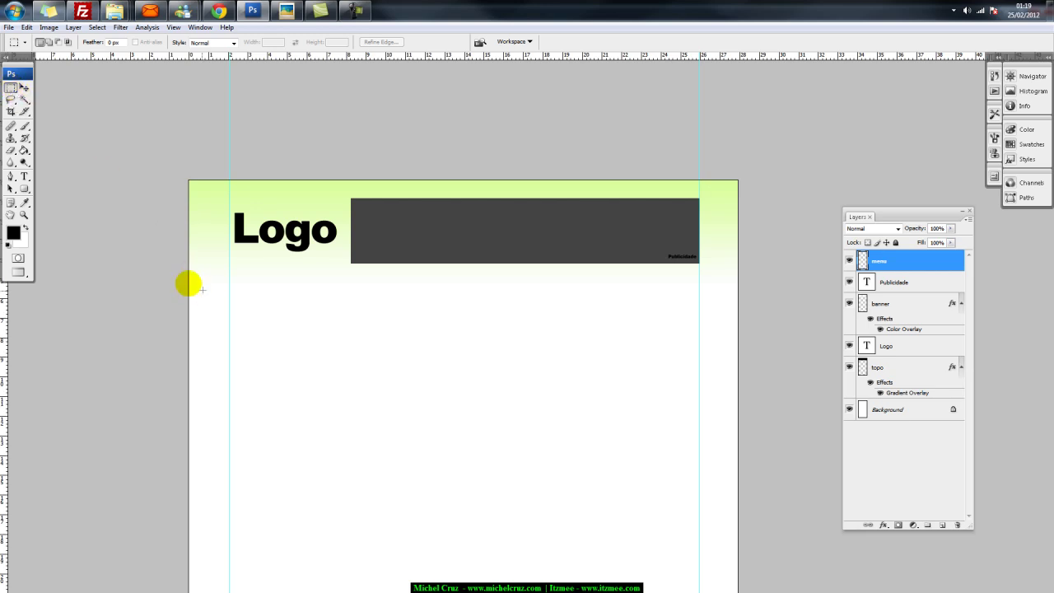
Select a full-width band just below the header, fill it with black, and deselect
{"action": "left_click_drag", "start_coordinate": [172, 280], "coordinate": [955, 416]}
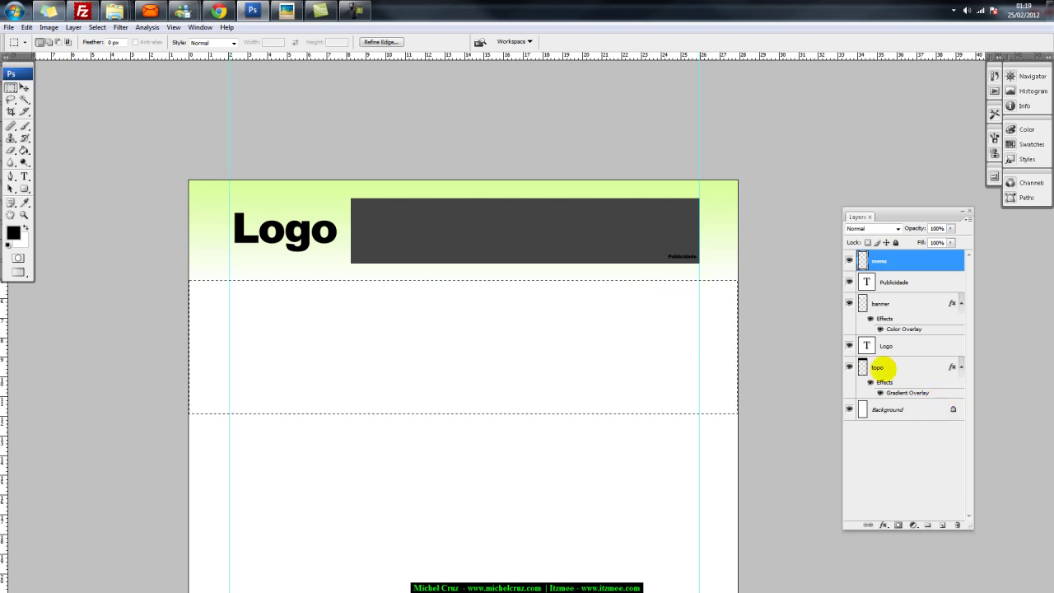
{"action": "left_click", "coordinate": [883, 524]}
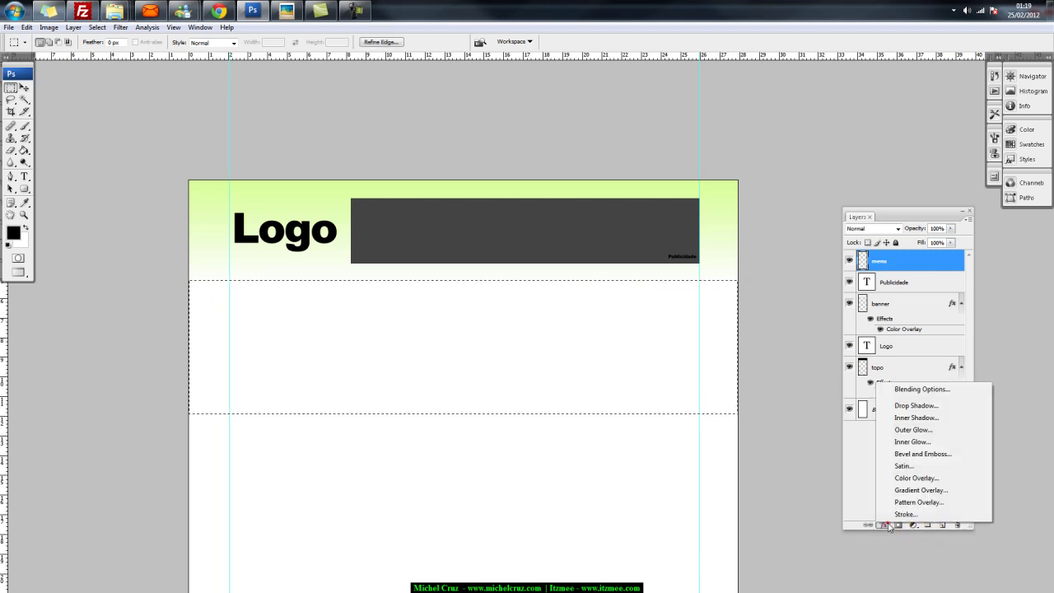
{"action": "left_click", "coordinate": [915, 491]}
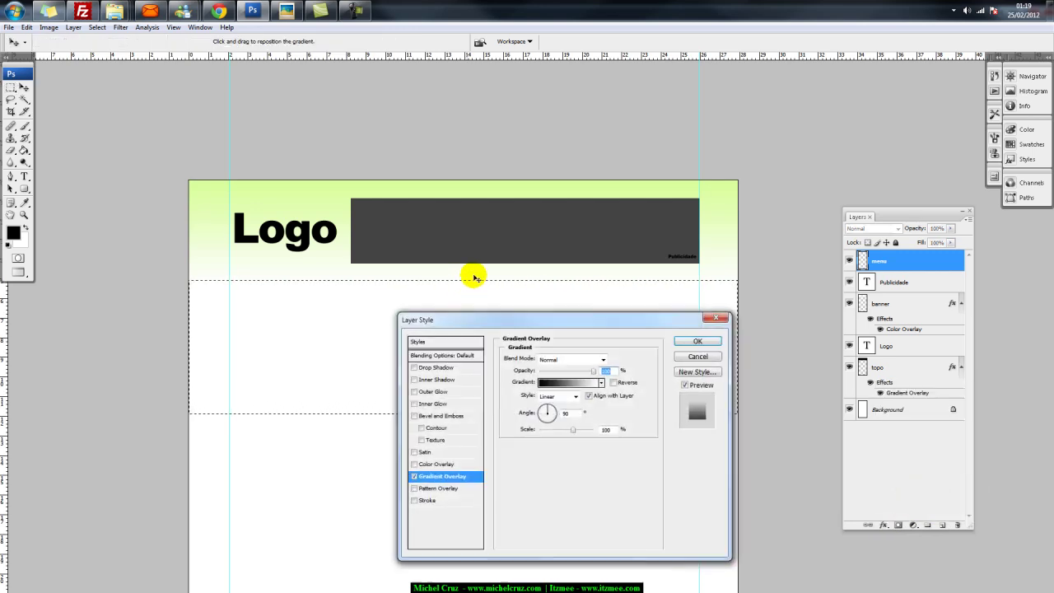
{"action": "left_click", "coordinate": [696, 341]}
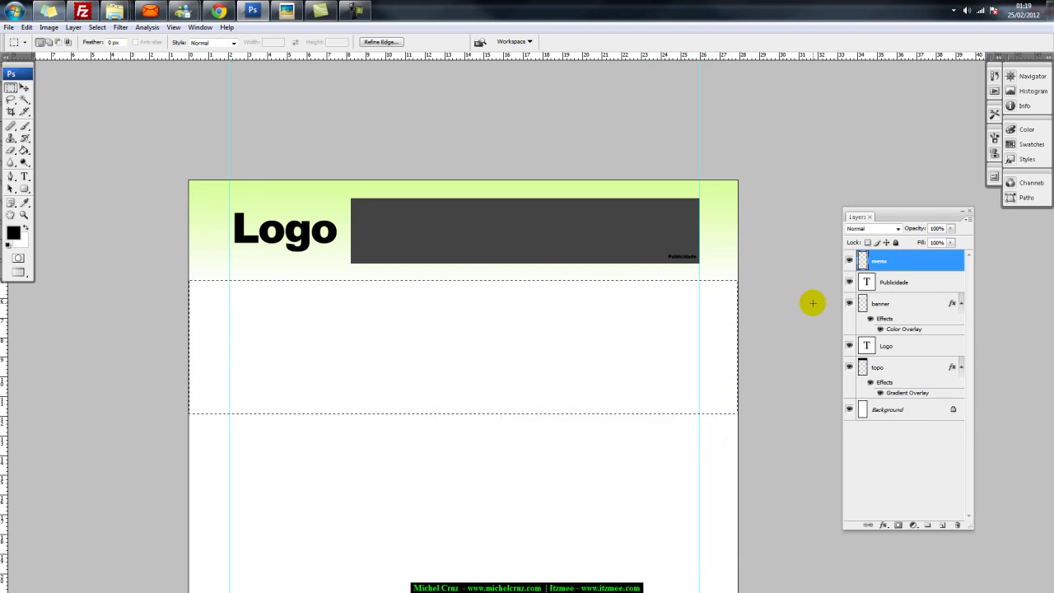
{"action": "key", "text": "alt+BackSpace"}
{"action": "key", "text": "ctrl+d"}
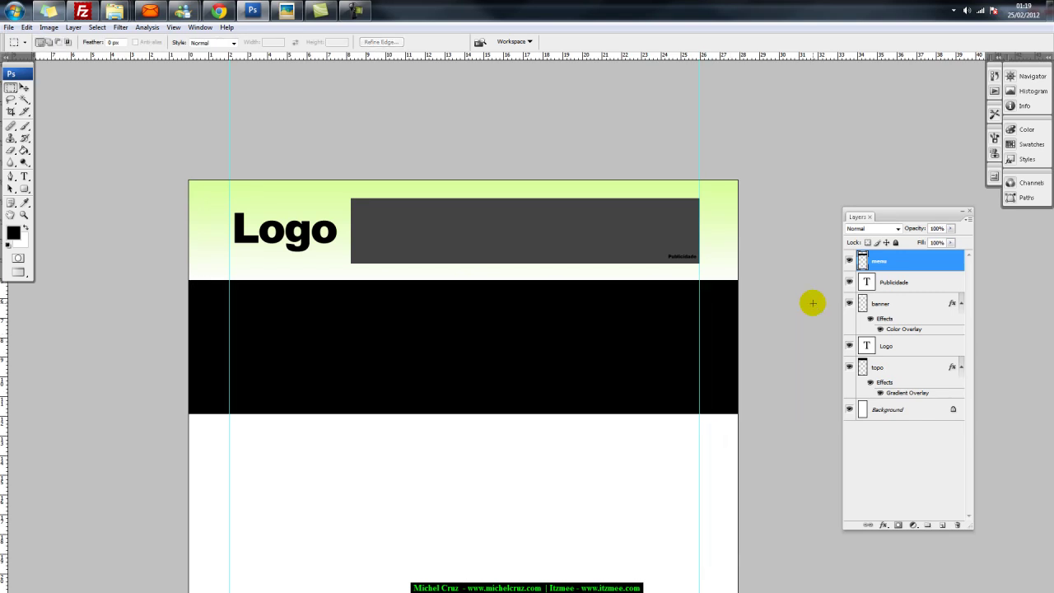
Add a Gradient Overlay to the menu layer and make its left stop dark green
{"action": "key", "text": "v"}
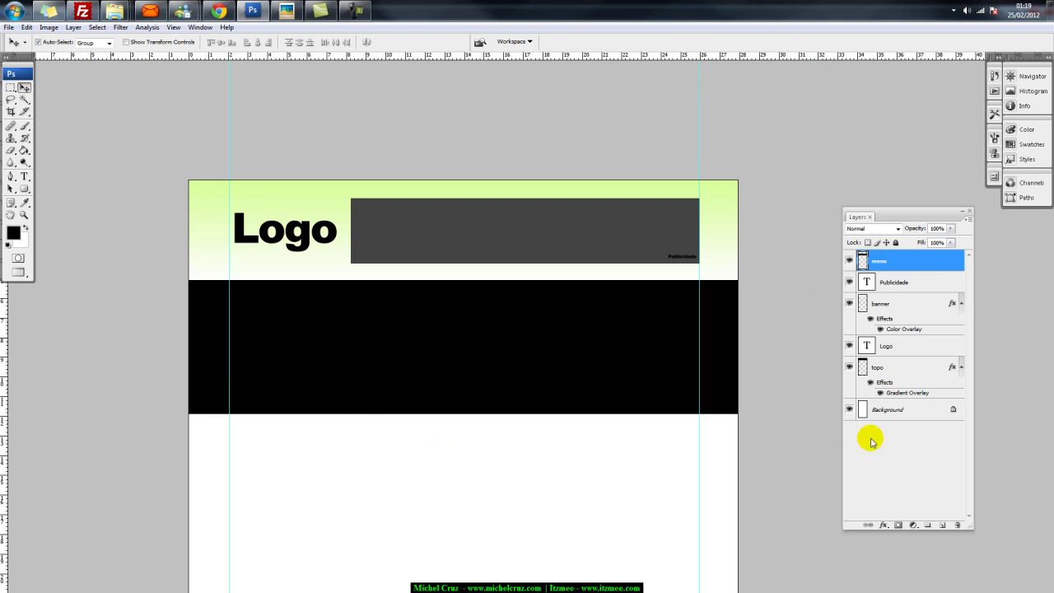
{"action": "left_click", "coordinate": [883, 525]}
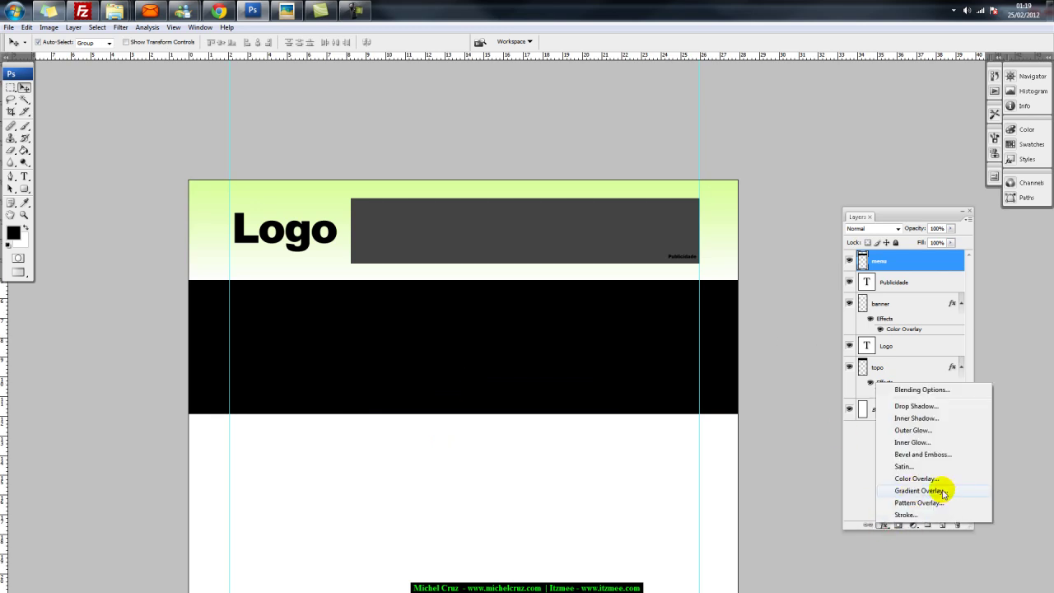
{"action": "left_click", "coordinate": [943, 491]}
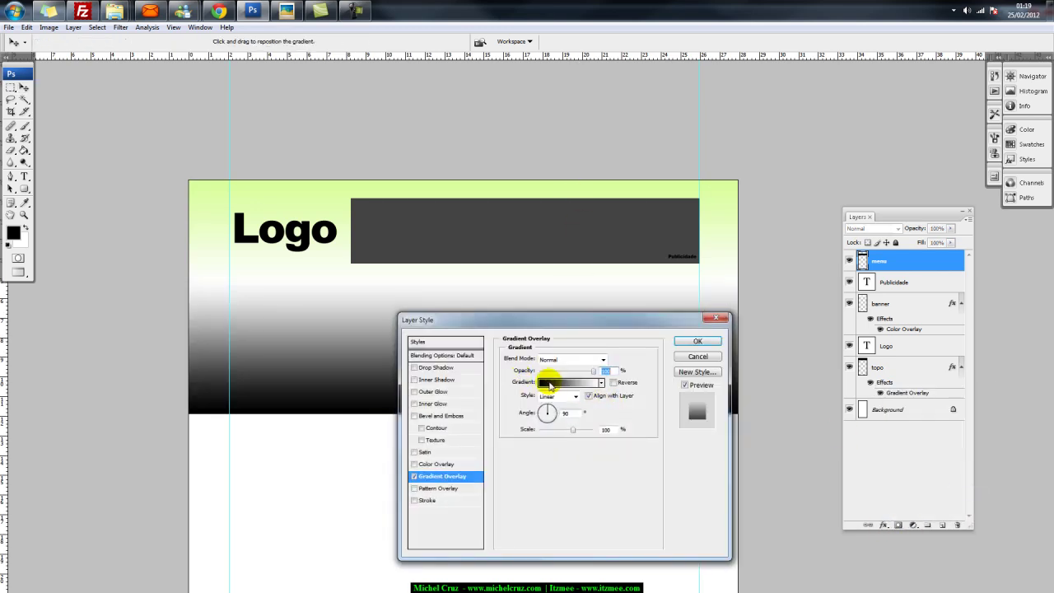
{"action": "left_click", "coordinate": [549, 384]}
{"action": "left_click", "coordinate": [609, 307]}
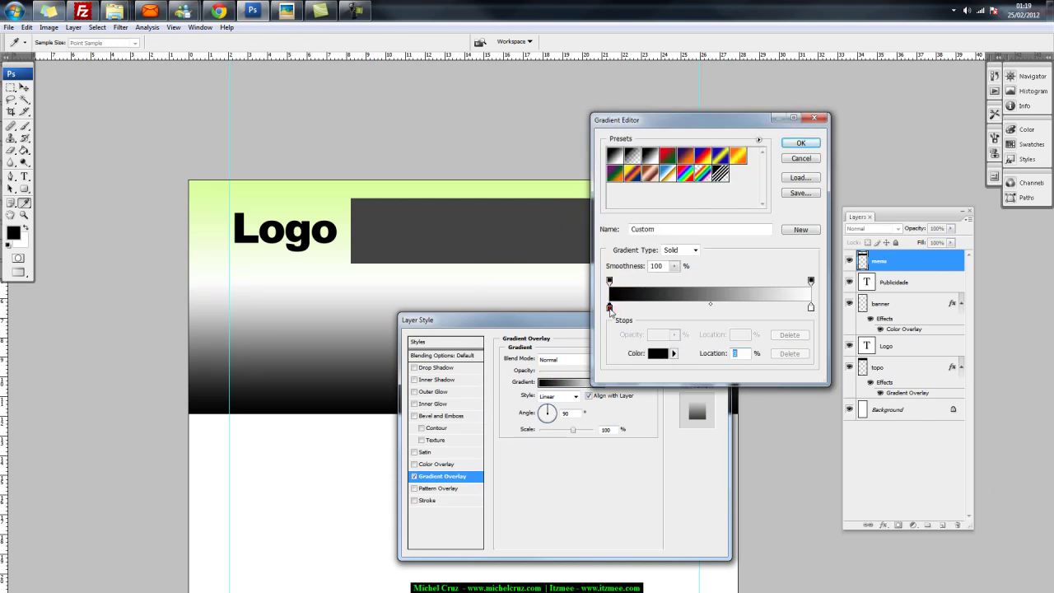
{"action": "double_click", "coordinate": [609, 307]}
{"action": "left_click", "coordinate": [327, 436]}
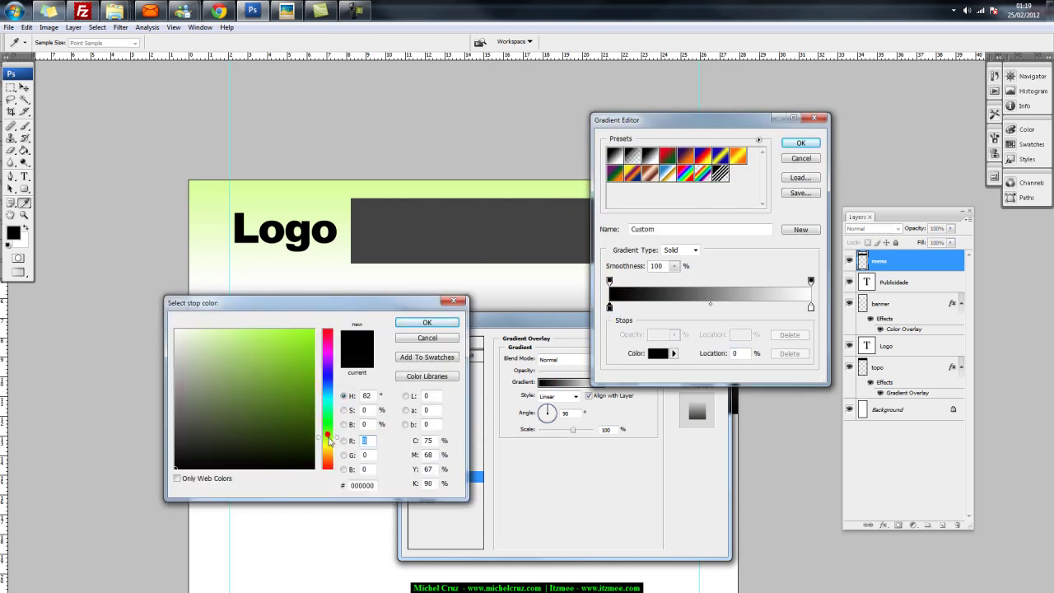
{"action": "left_click", "coordinate": [311, 379]}
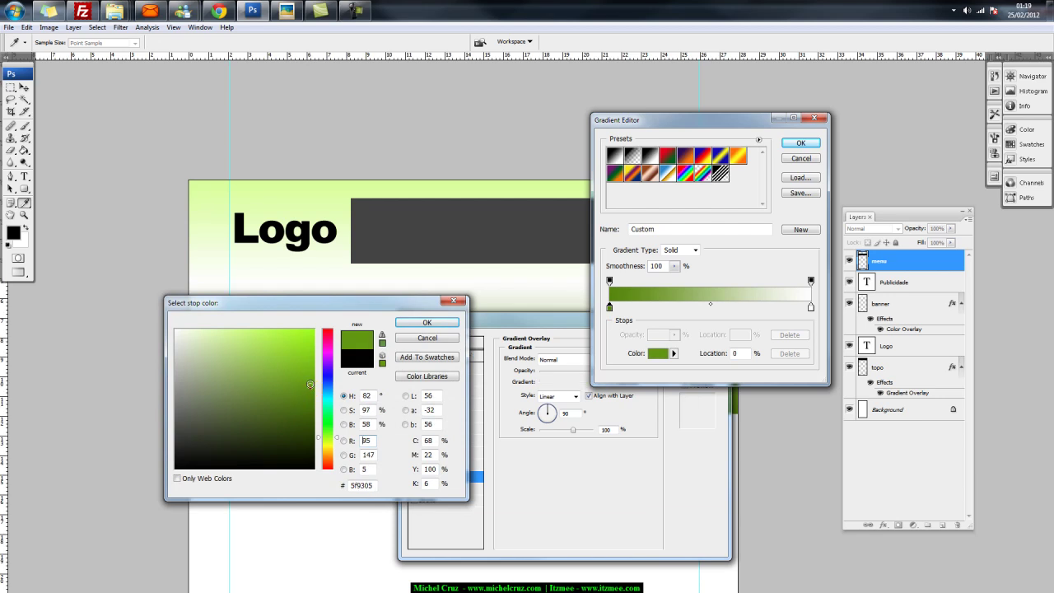
{"action": "left_click", "coordinate": [426, 322]}
Make the right stop a lighter yellow-green, set angle -90° and scale 10%, and apply
{"action": "left_click", "coordinate": [811, 308]}
{"action": "double_click", "coordinate": [811, 308]}
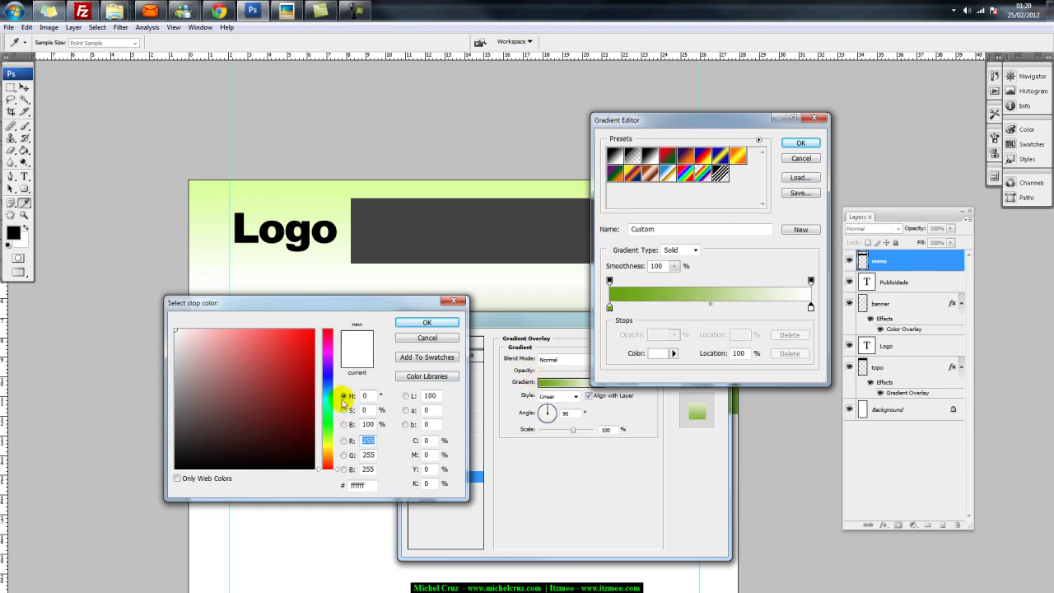
{"action": "left_click", "coordinate": [333, 439]}
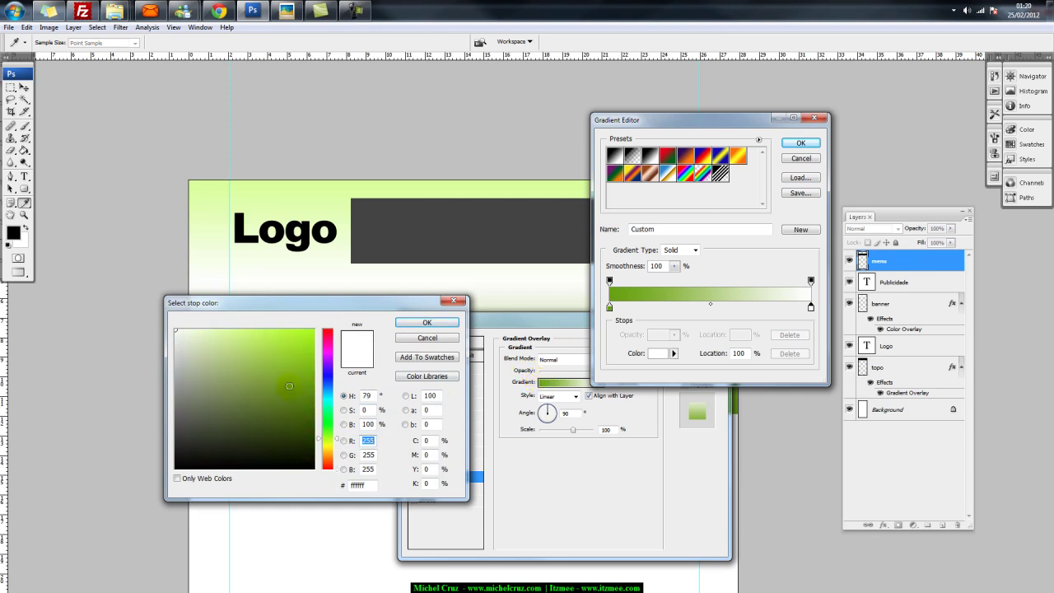
{"action": "left_click_drag", "start_coordinate": [289, 385], "coordinate": [288, 362]}
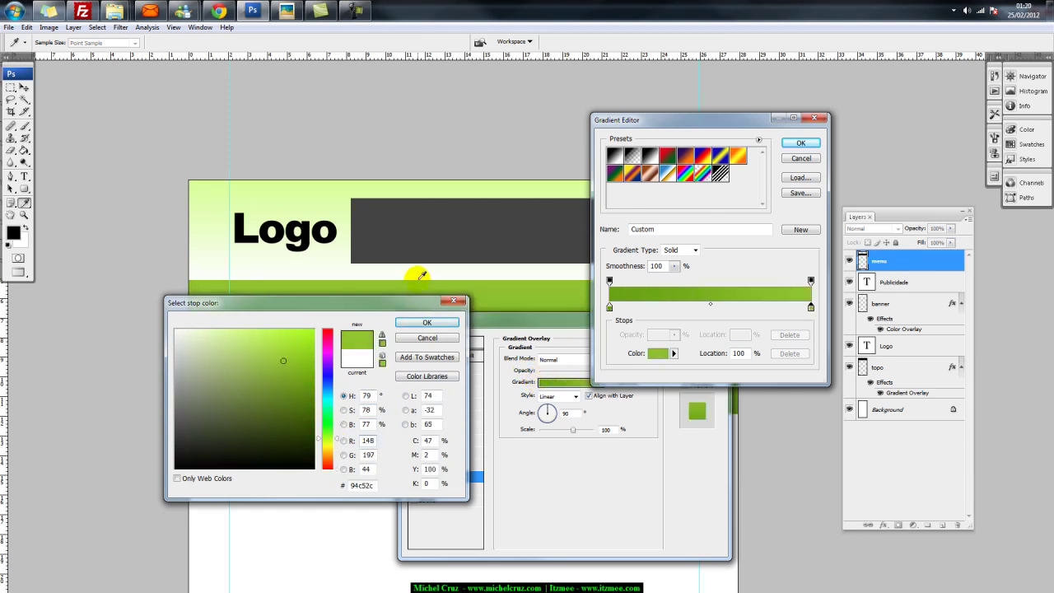
{"action": "left_click", "coordinate": [425, 322]}
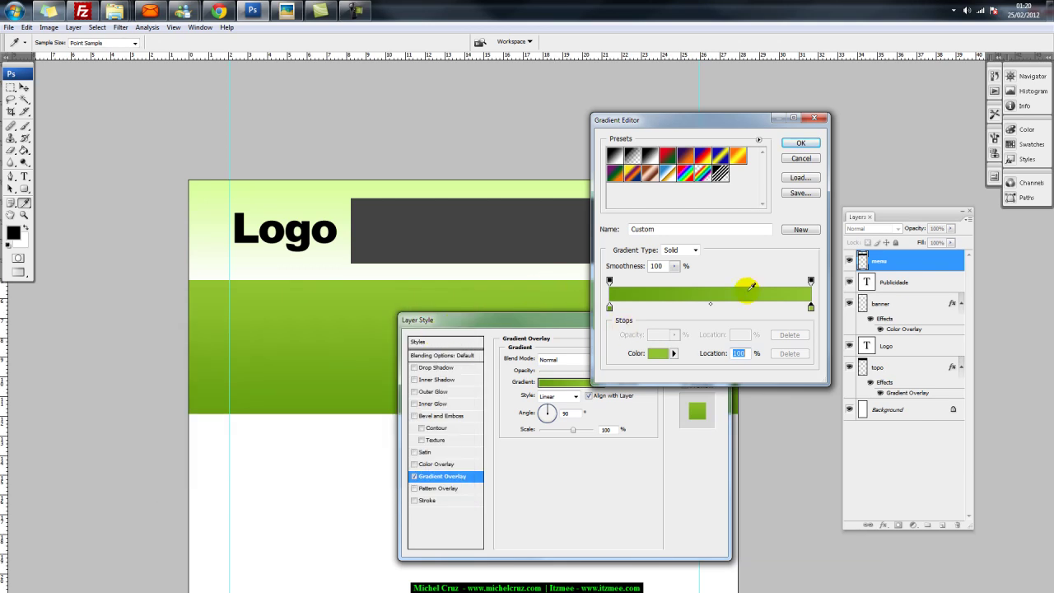
{"action": "left_click", "coordinate": [800, 144]}
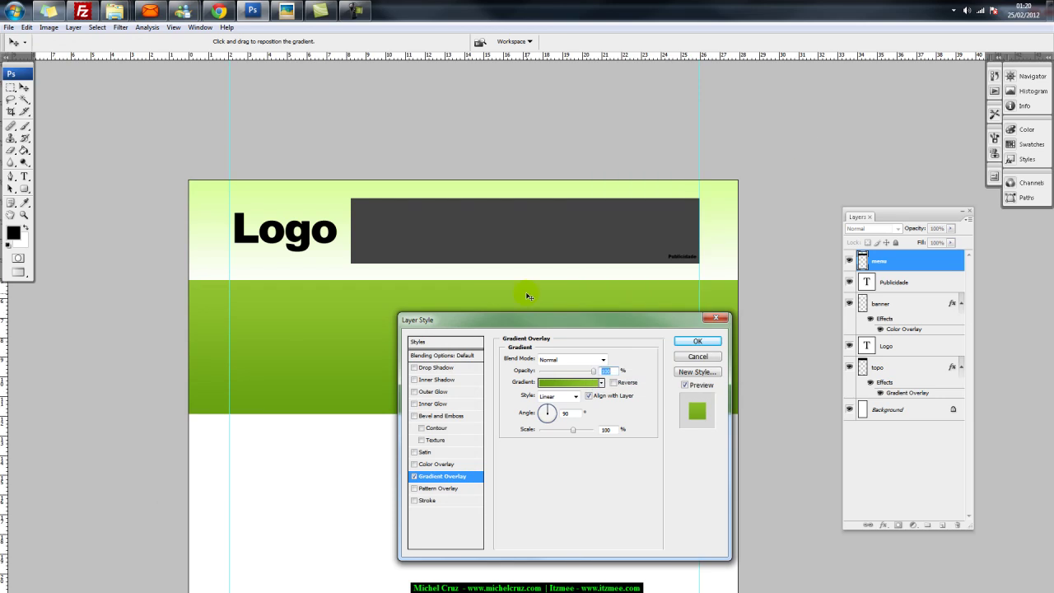
{"action": "left_click", "coordinate": [564, 411]}
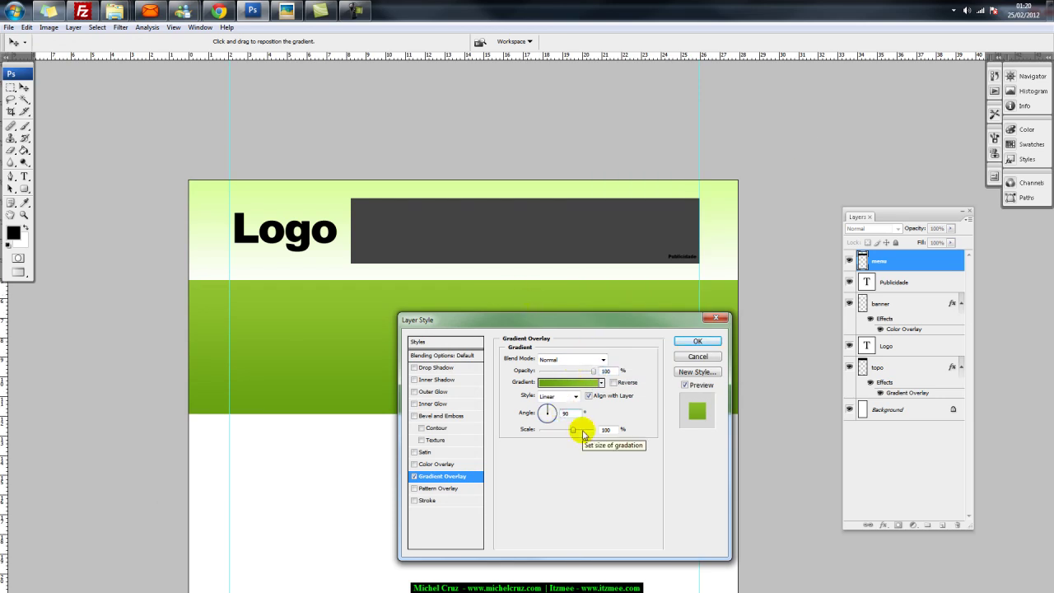
{"action": "type", "text": "-"}
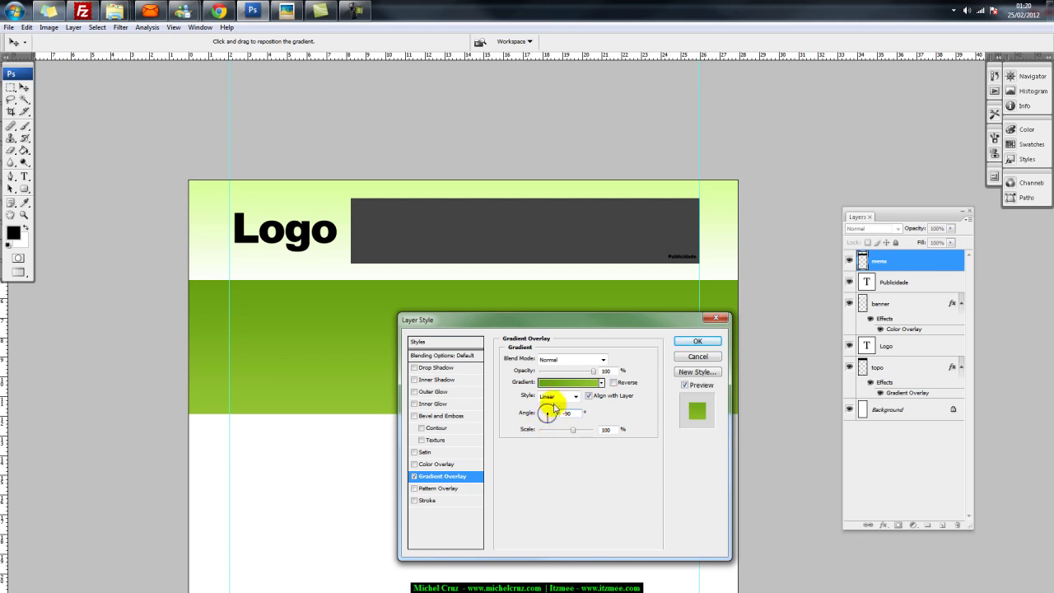
{"action": "mouse_move", "coordinate": [574, 434]}
{"action": "left_mouse_down"}
{"action": "mouse_move", "coordinate": [524, 432]}
{"action": "mouse_move", "coordinate": [596, 429]}
{"action": "mouse_move", "coordinate": [572, 429]}
{"action": "left_mouse_up"}
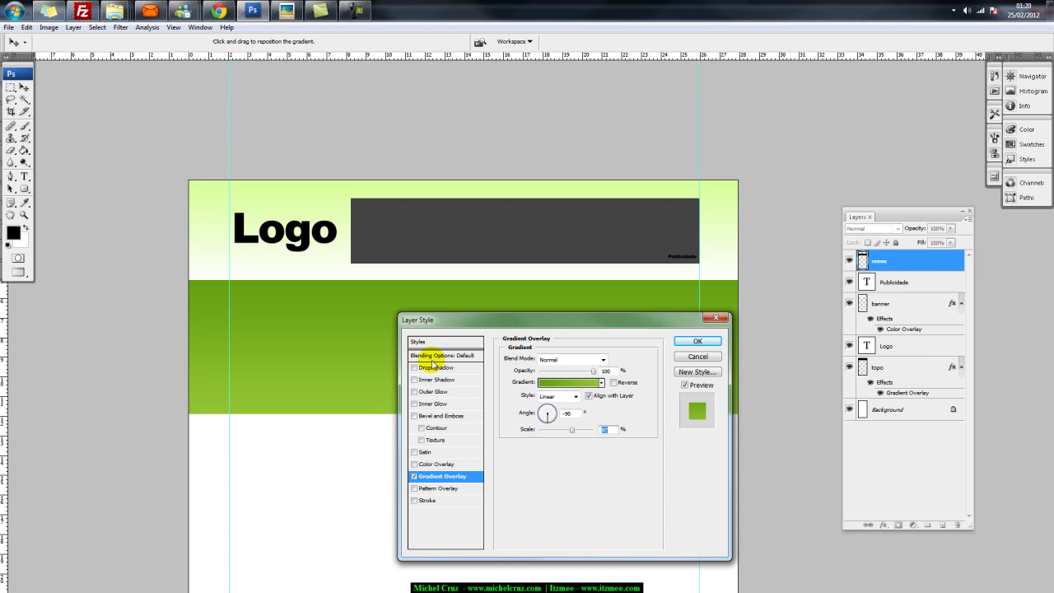
{"action": "left_click", "coordinate": [697, 341]}
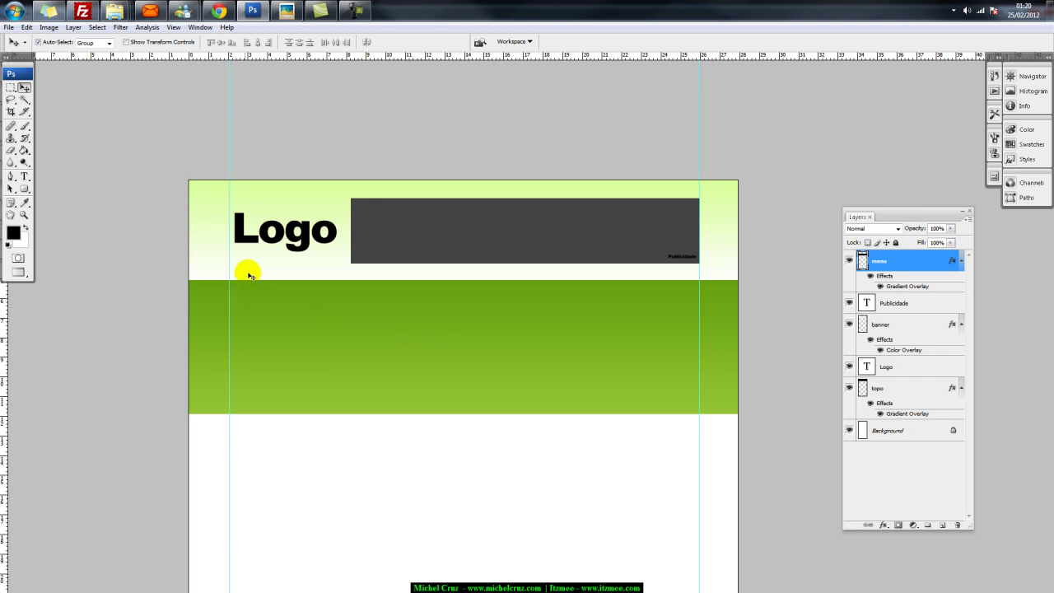
Move the green menu band down a few pixels, then add an empty Layer 1 above it
{"action": "left_click_drag", "start_coordinate": [252, 287], "coordinate": [253, 294]}
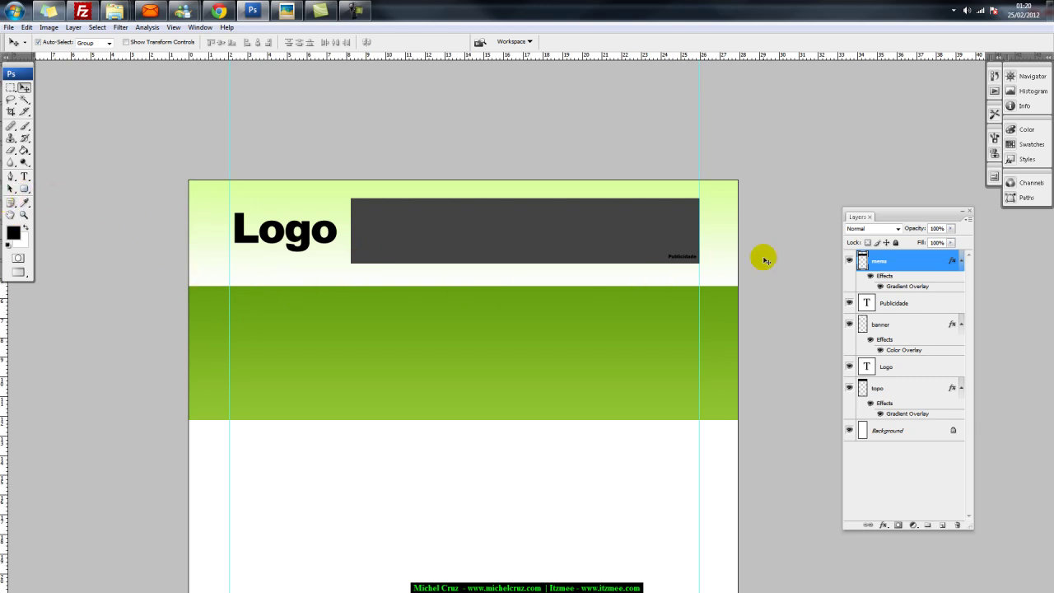
{"action": "left_click", "coordinate": [941, 525]}
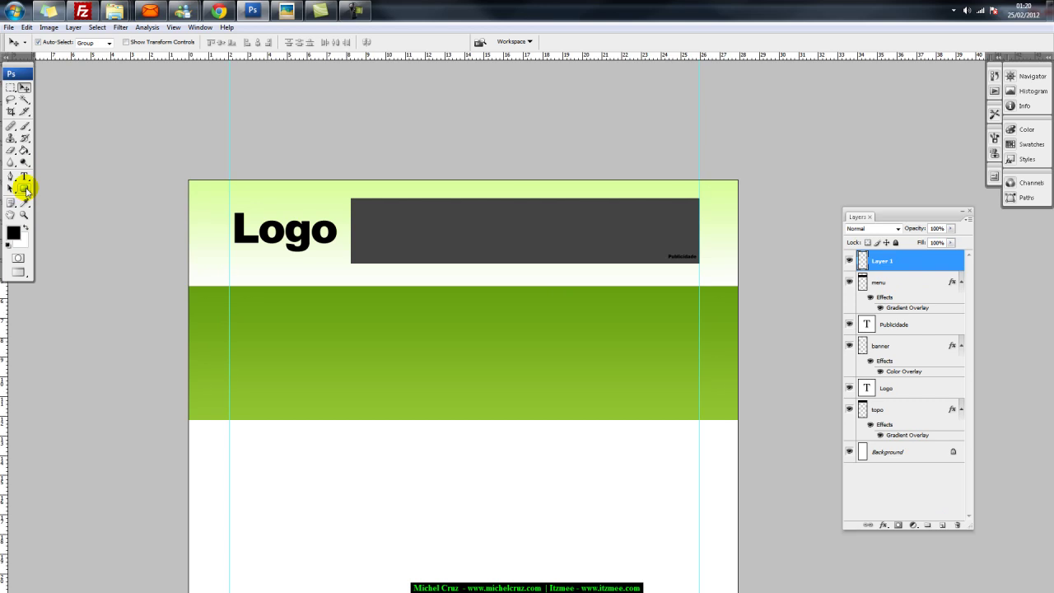
Switch to the Rounded Rectangle Tool in Paths mode with a 10 px corner radius
{"action": "left_click", "coordinate": [25, 189]}
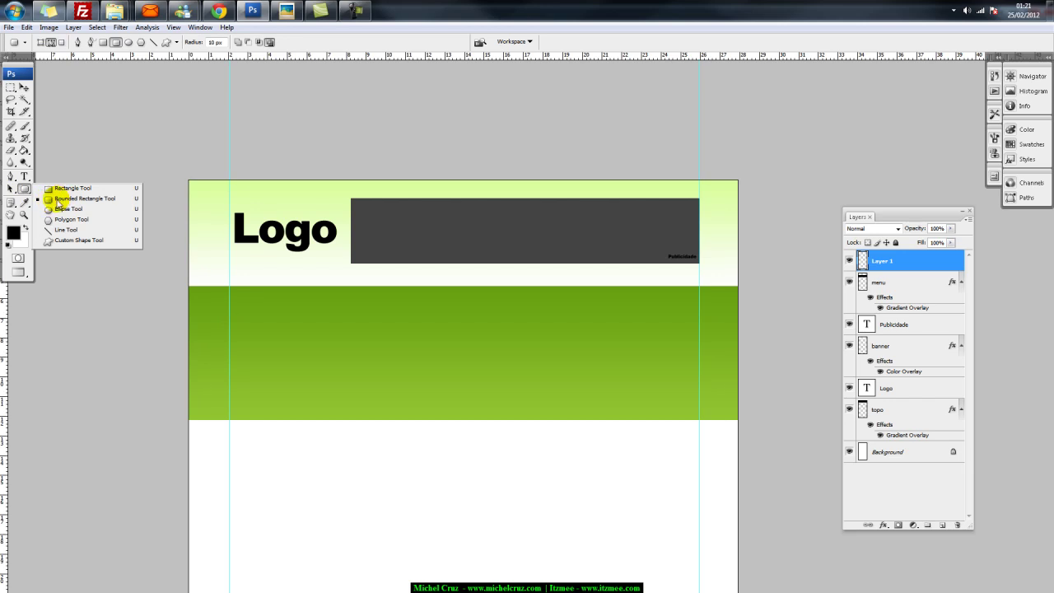
{"action": "left_click", "coordinate": [51, 198]}
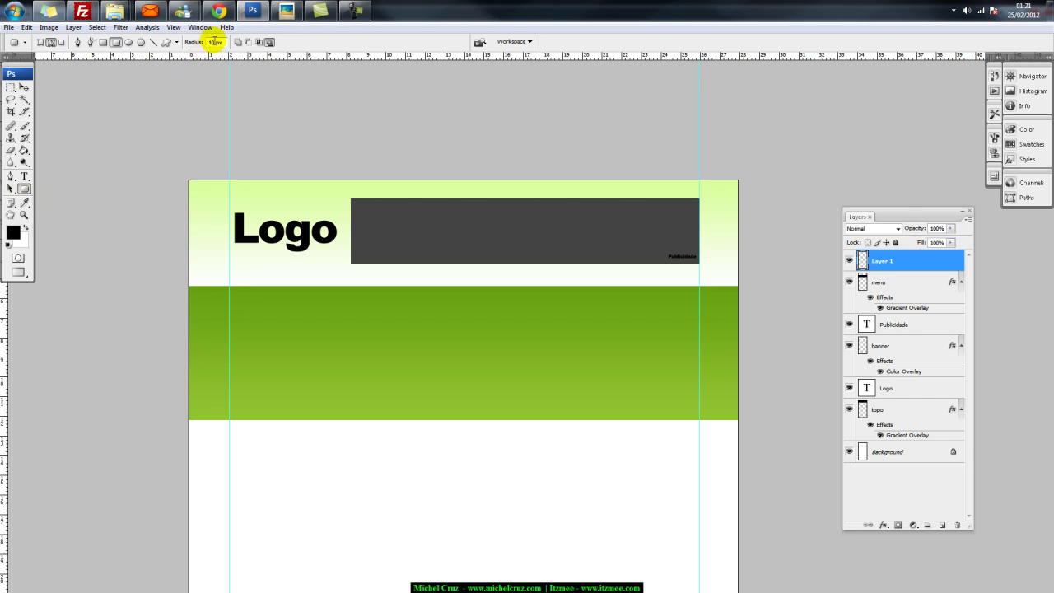
{"action": "left_click", "coordinate": [154, 44]}
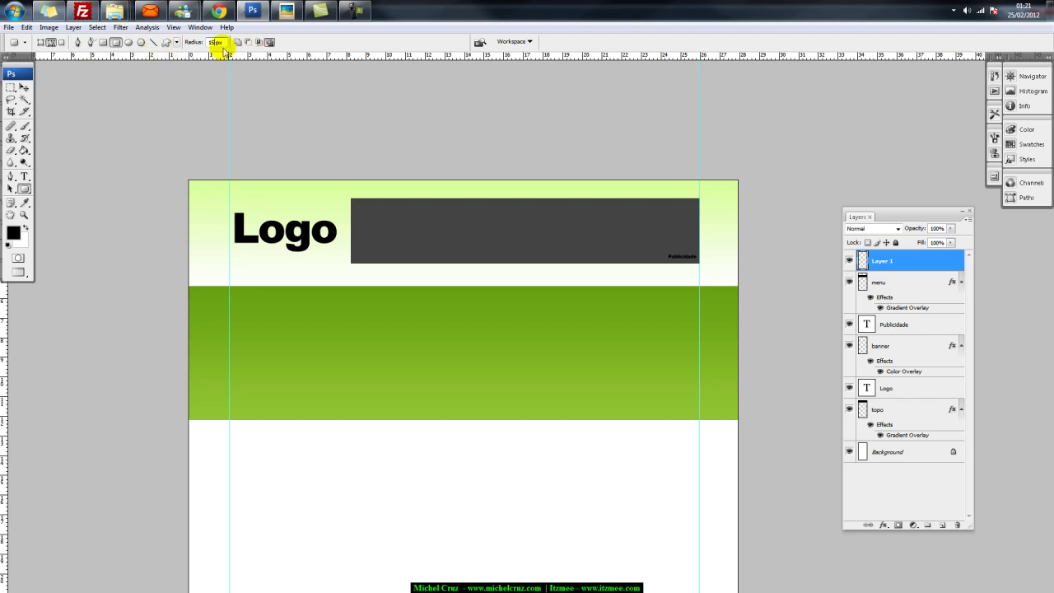
{"action": "left_click", "coordinate": [51, 42]}
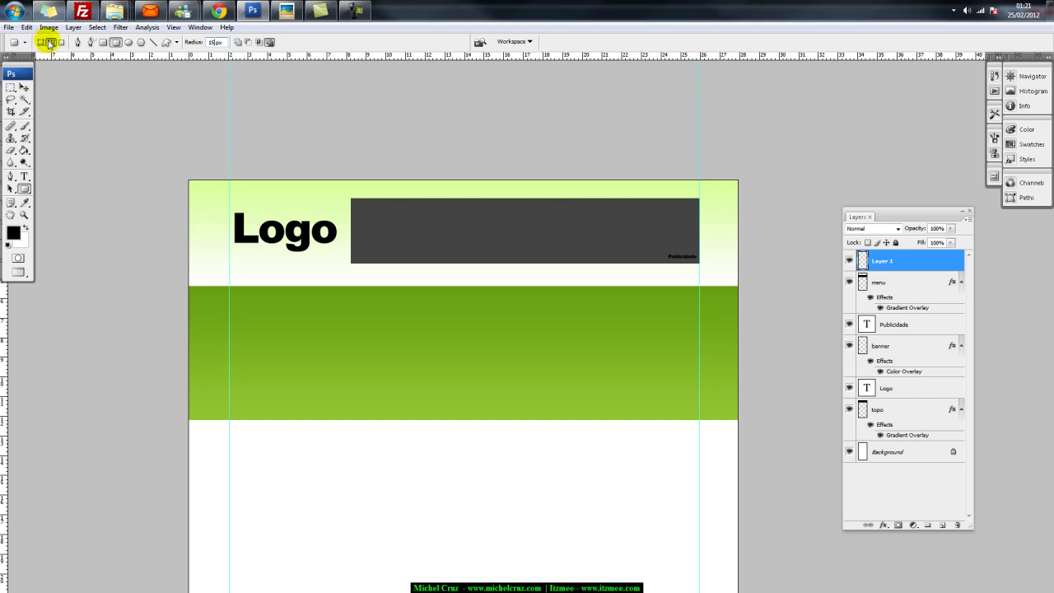
{"action": "left_click", "coordinate": [51, 43]}
{"action": "left_click", "coordinate": [52, 42]}
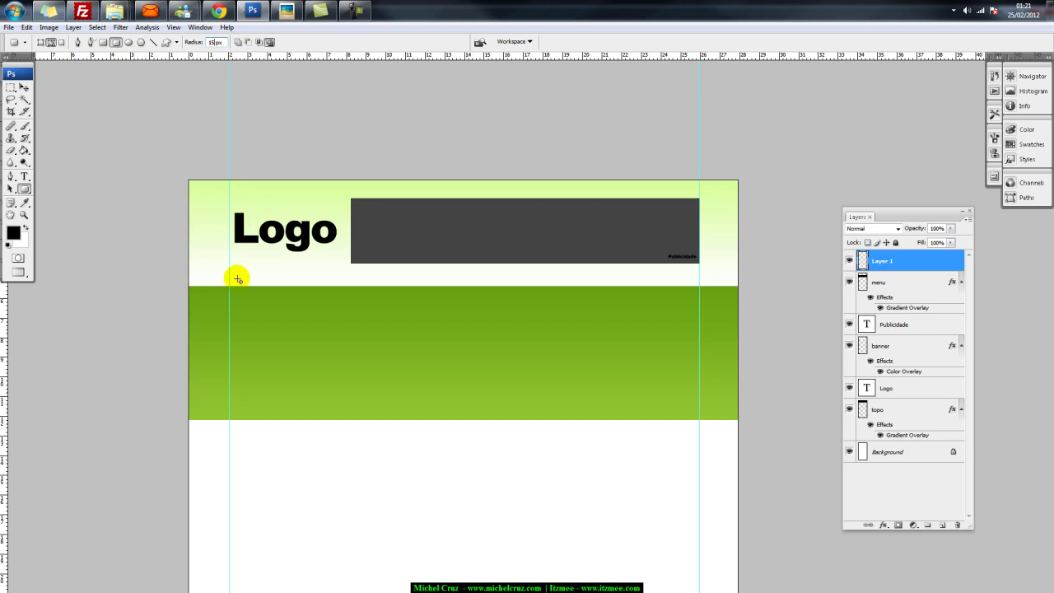
On Layer 1, draw a long thin rounded bar path under the header and fill it black
{"action": "left_click", "coordinate": [887, 258]}
{"action": "left_click_drag", "start_coordinate": [236, 275], "coordinate": [345, 294]}
{"action": "left_click_drag", "start_coordinate": [430, 300], "coordinate": [499, 297]}
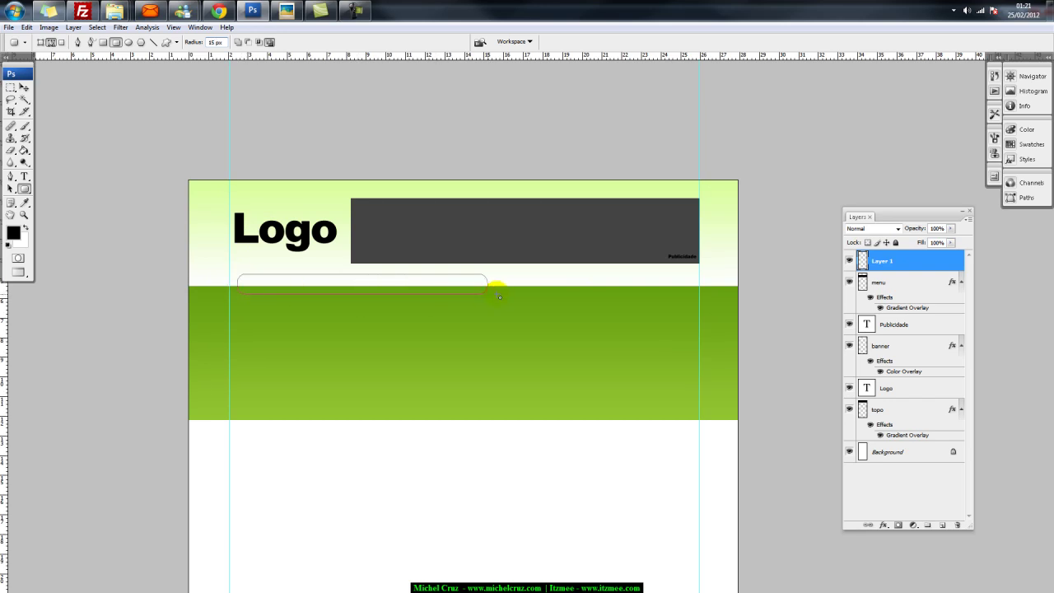
{"action": "key", "text": "ctrl+z"}
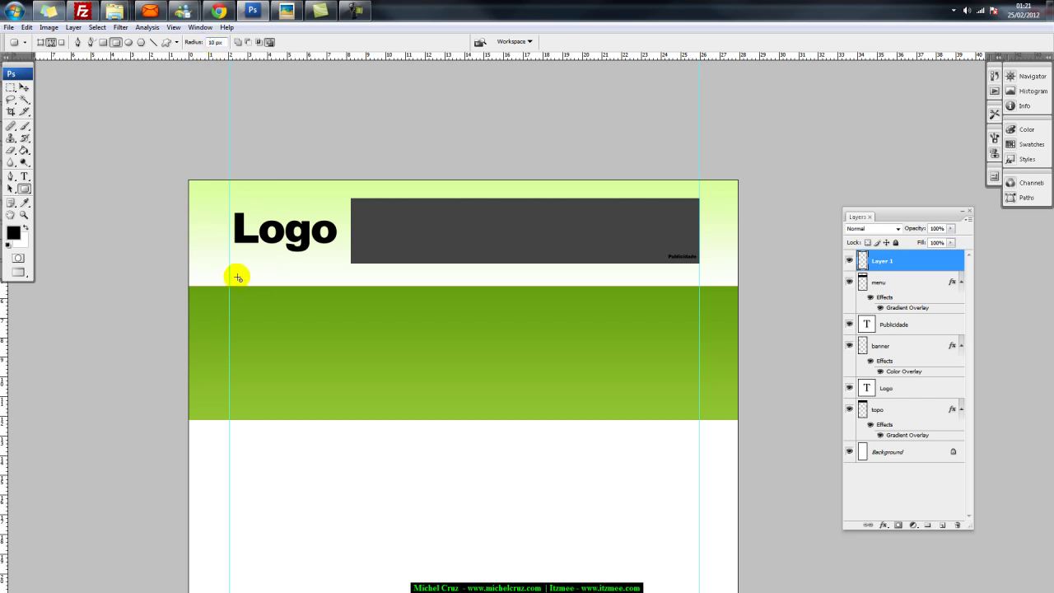
{"action": "left_click_drag", "start_coordinate": [234, 275], "coordinate": [672, 294]}
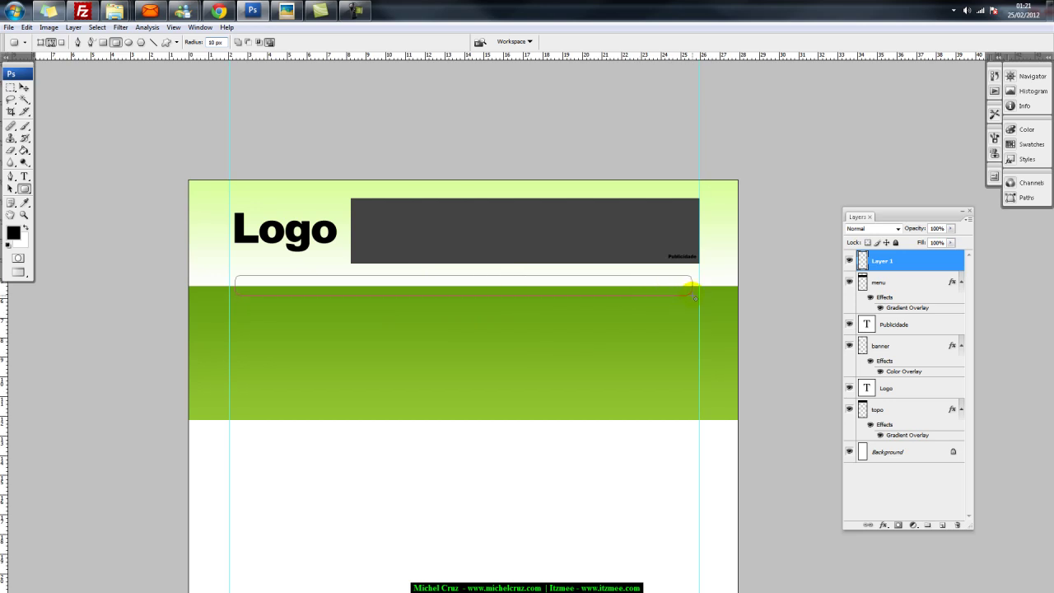
{"action": "left_click_drag", "start_coordinate": [694, 300], "coordinate": [693, 300]}
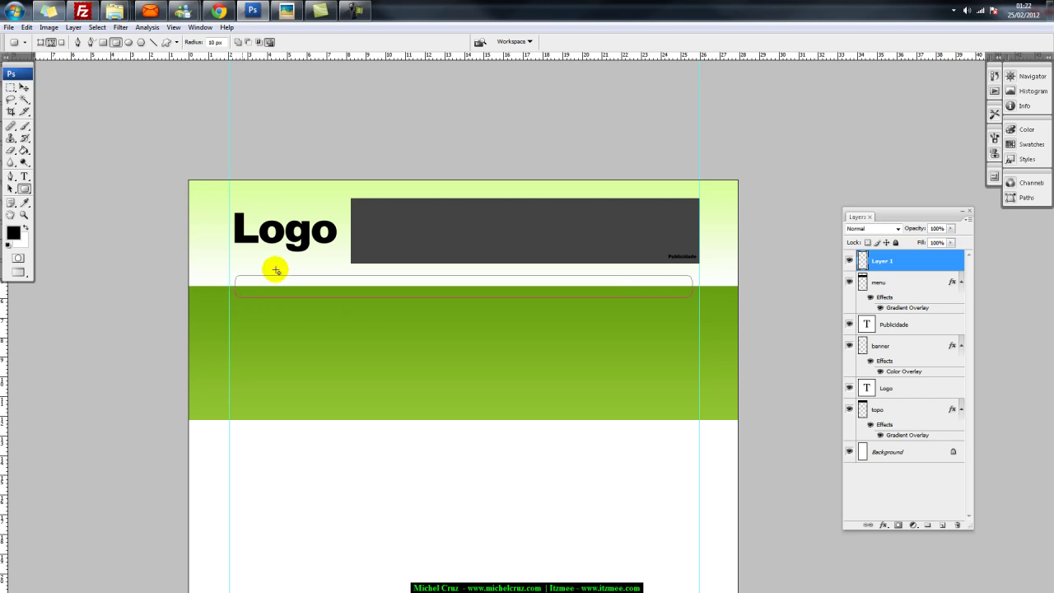
{"action": "key", "text": "ctrl+Return"}
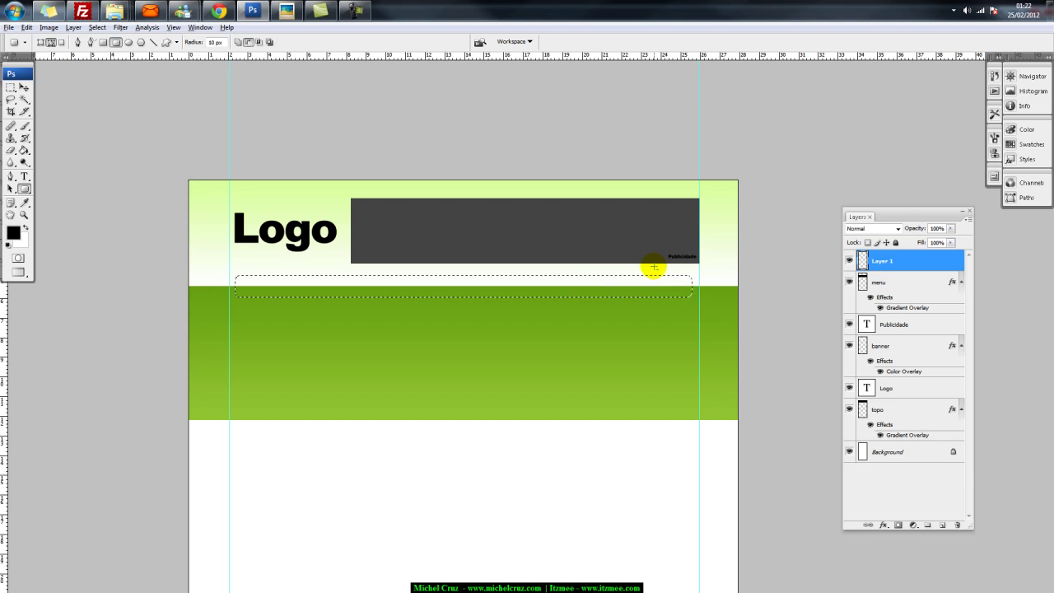
{"action": "key", "text": "alt+BackSpace"}
Add a Gradient Overlay to the bar and set its left stop to dark green 577f00
{"action": "key", "text": "v"}
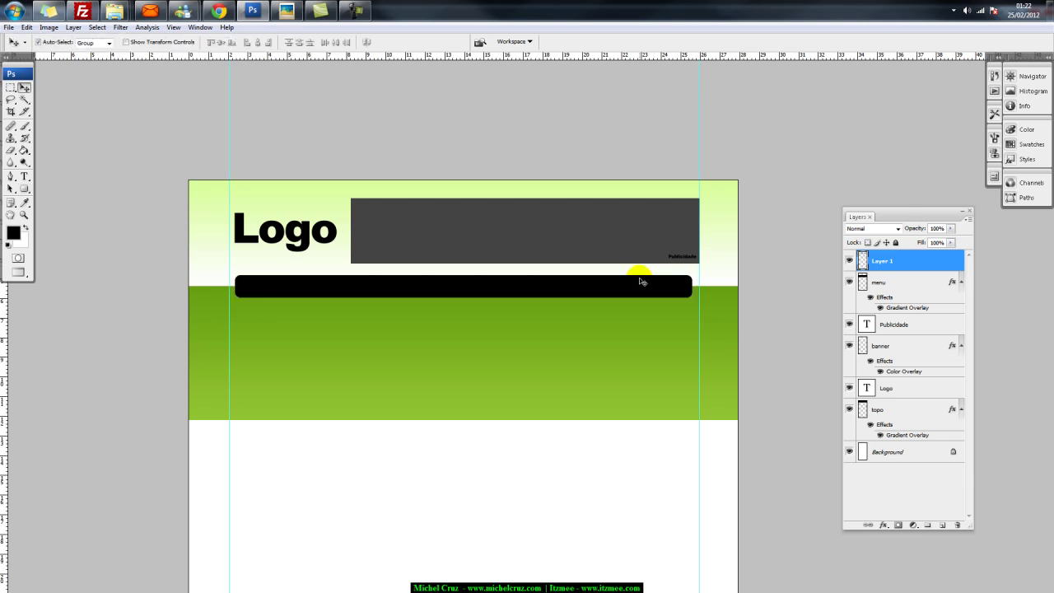
{"action": "left_click", "coordinate": [883, 524]}
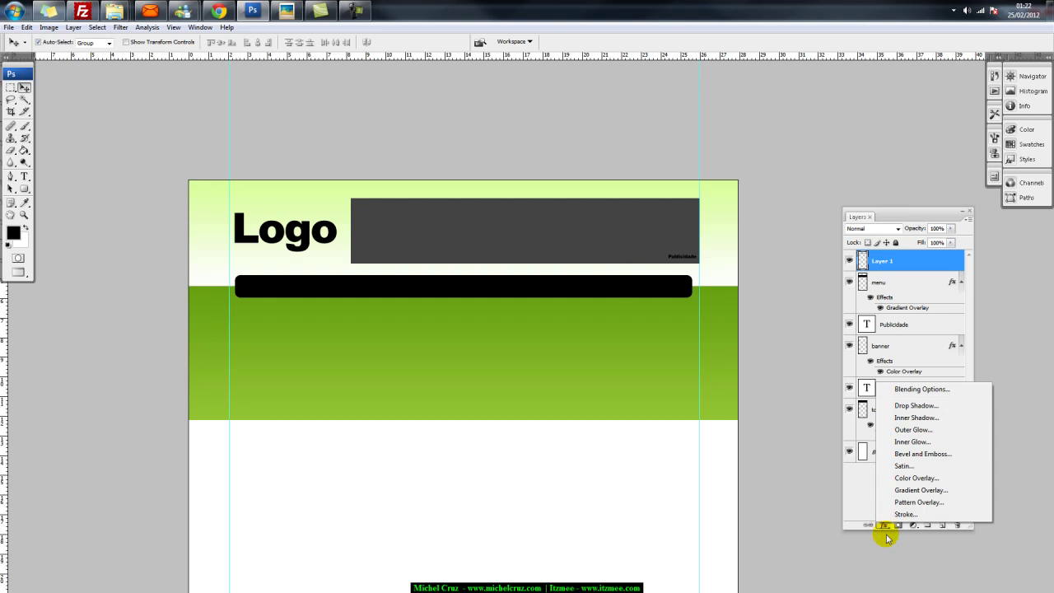
{"action": "left_click", "coordinate": [911, 491]}
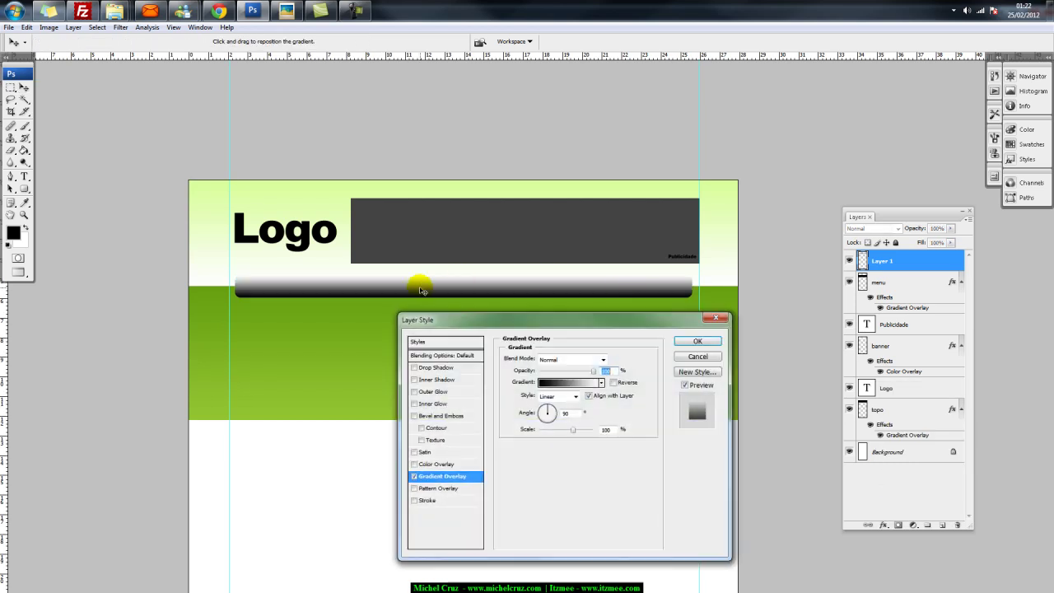
{"action": "left_click", "coordinate": [423, 476]}
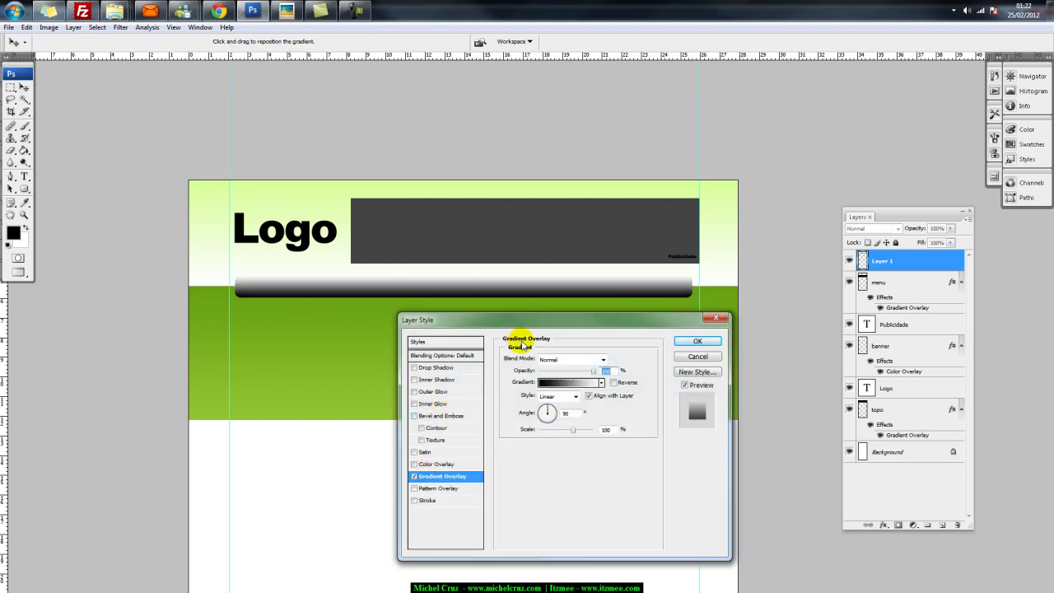
{"action": "left_click", "coordinate": [544, 384]}
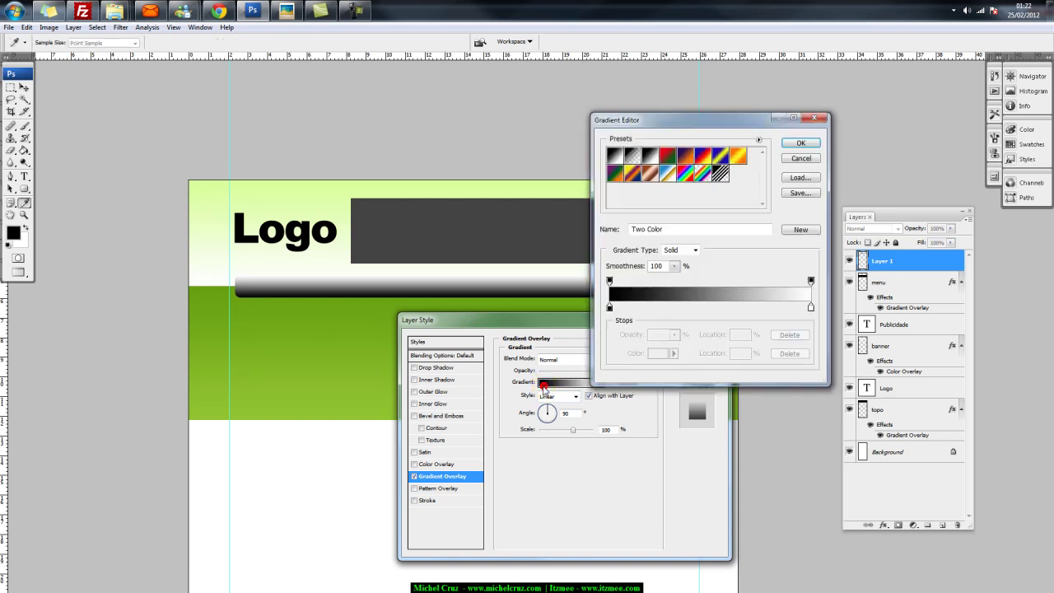
{"action": "double_click", "coordinate": [609, 307]}
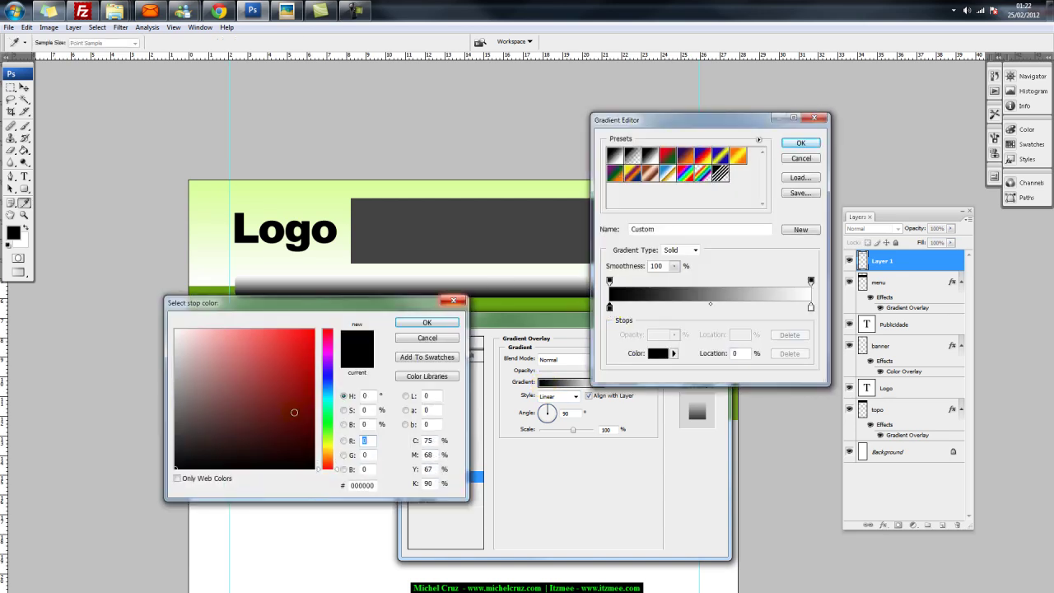
{"action": "left_click", "coordinate": [322, 440]}
{"action": "left_click", "coordinate": [314, 380]}
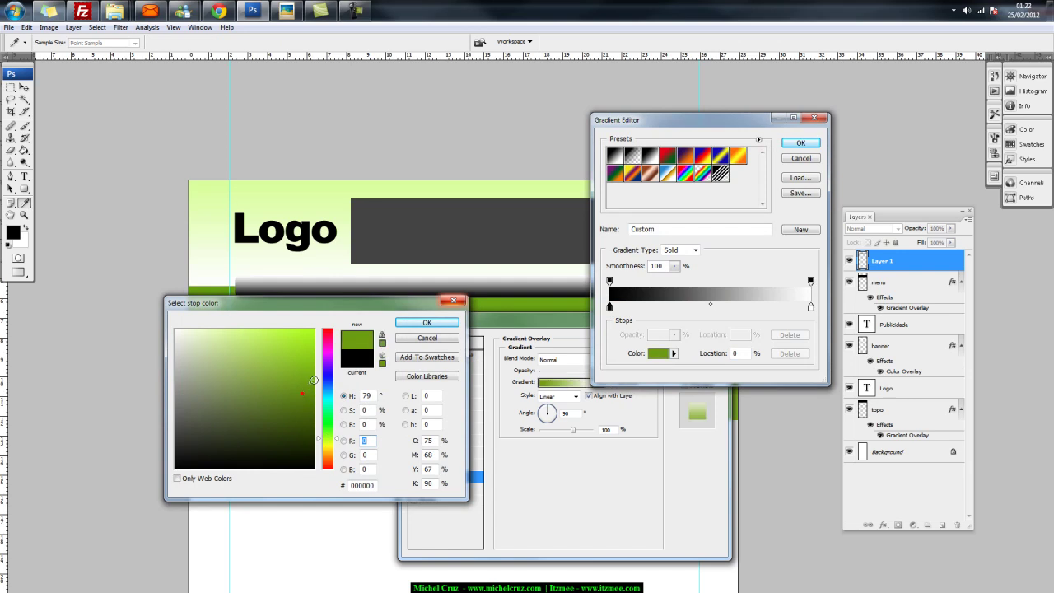
{"action": "left_click_drag", "start_coordinate": [357, 307], "coordinate": [456, 359]}
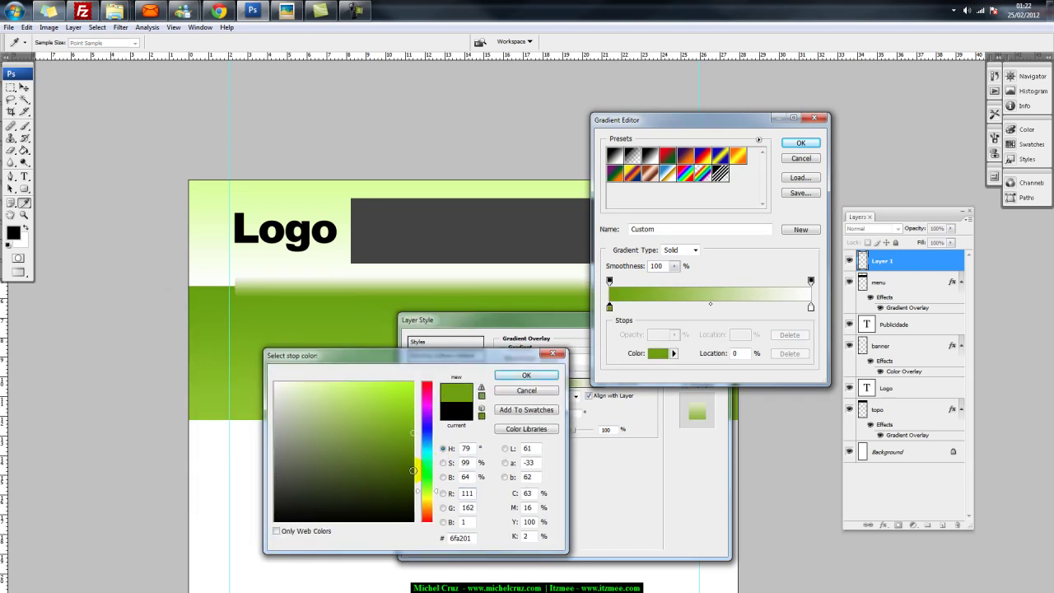
{"action": "left_click_drag", "start_coordinate": [406, 450], "coordinate": [415, 455]}
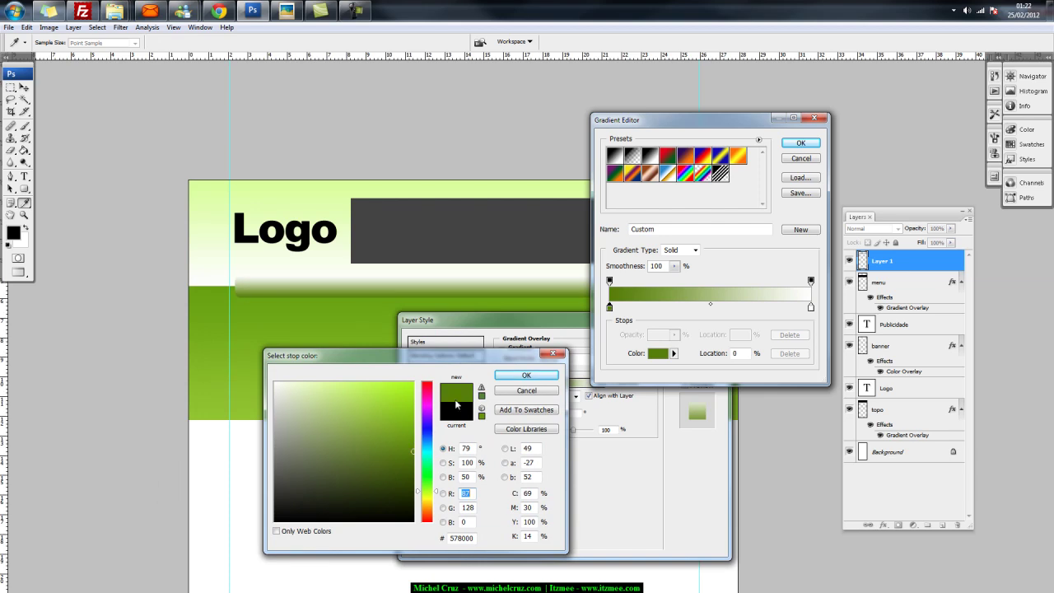
{"action": "left_click", "coordinate": [500, 376]}
Set the gradient's right stop to light green ace94c
{"action": "double_click", "coordinate": [810, 306]}
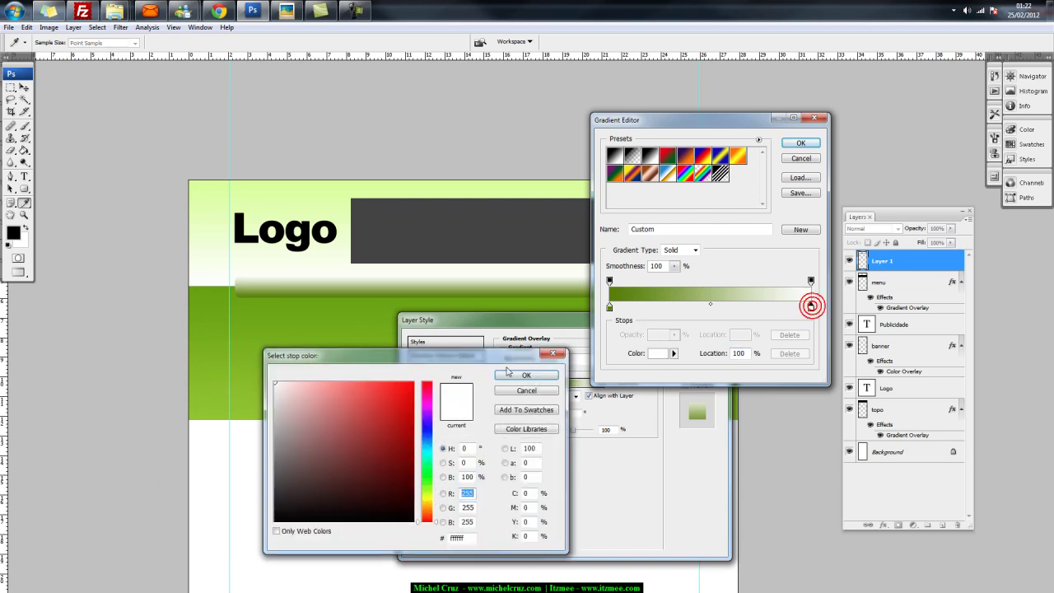
{"action": "left_click", "coordinate": [428, 486]}
{"action": "left_click_drag", "start_coordinate": [417, 479], "coordinate": [417, 489]}
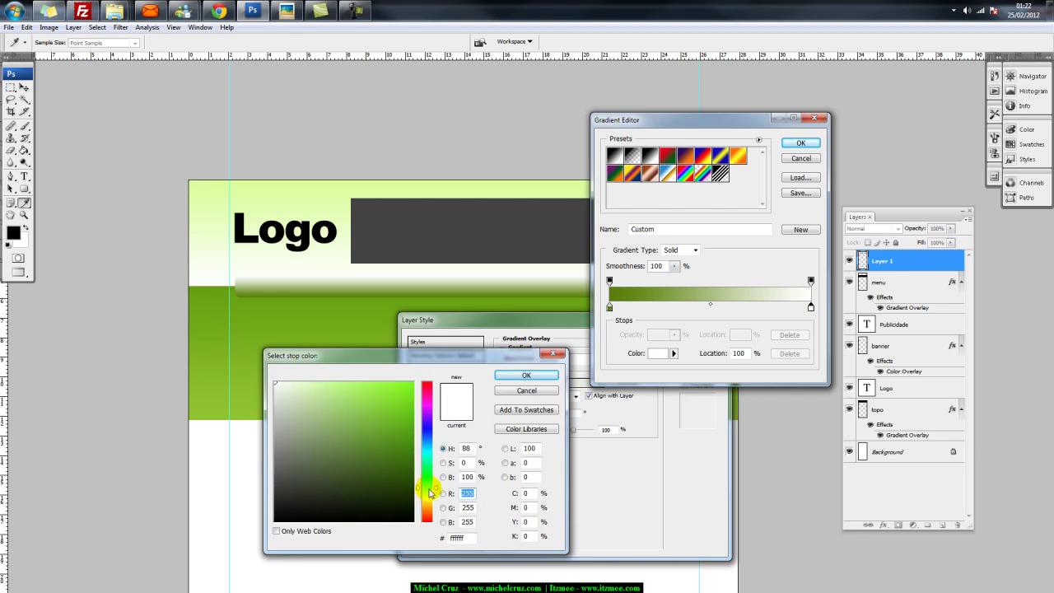
{"action": "left_click", "coordinate": [376, 417]}
{"action": "left_click", "coordinate": [360, 391]}
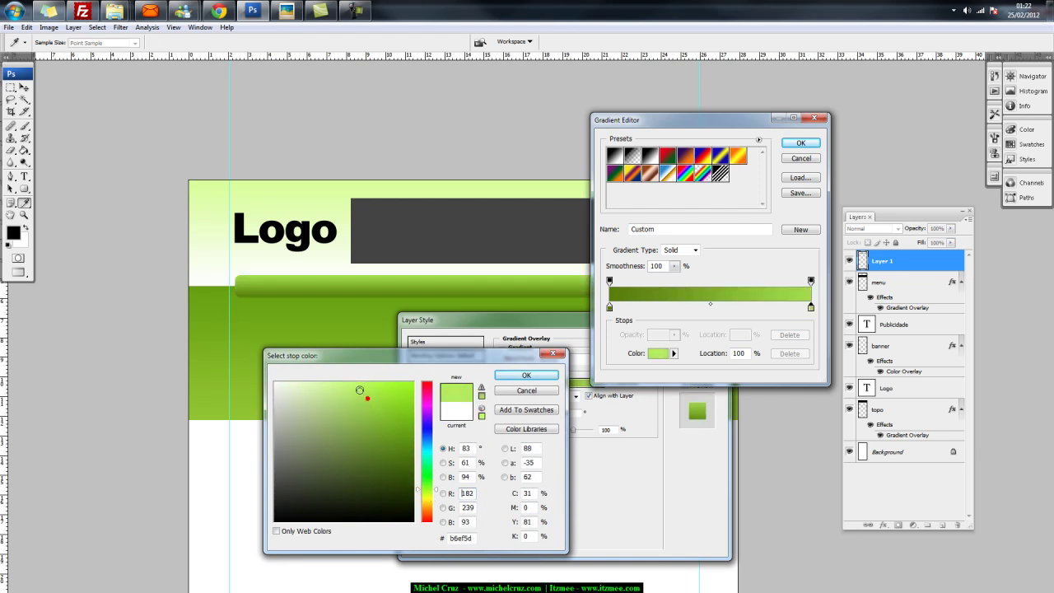
{"action": "left_click_drag", "start_coordinate": [361, 391], "coordinate": [368, 393]}
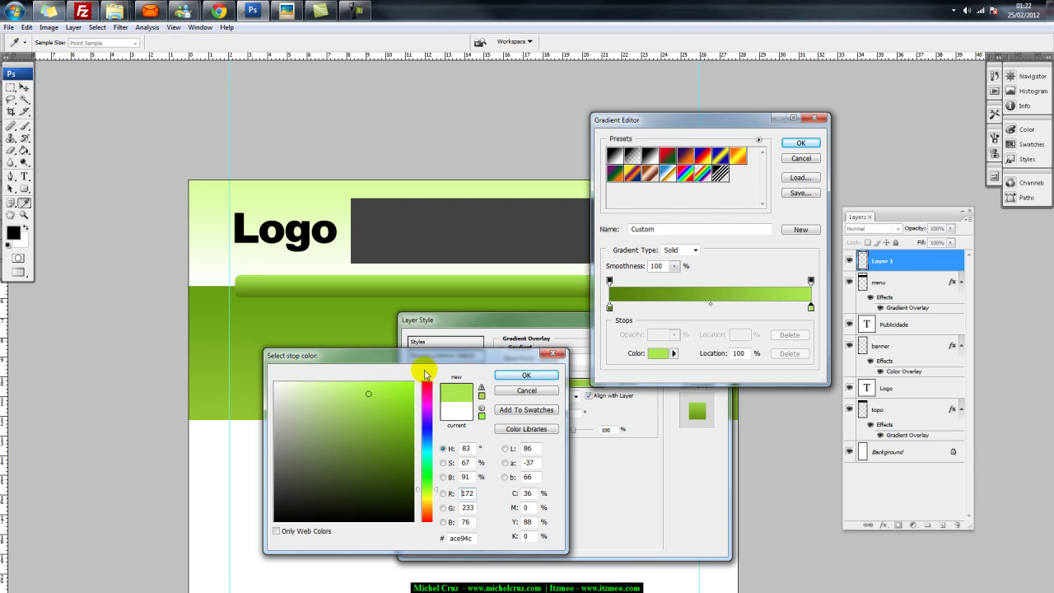
{"action": "left_click", "coordinate": [517, 374]}
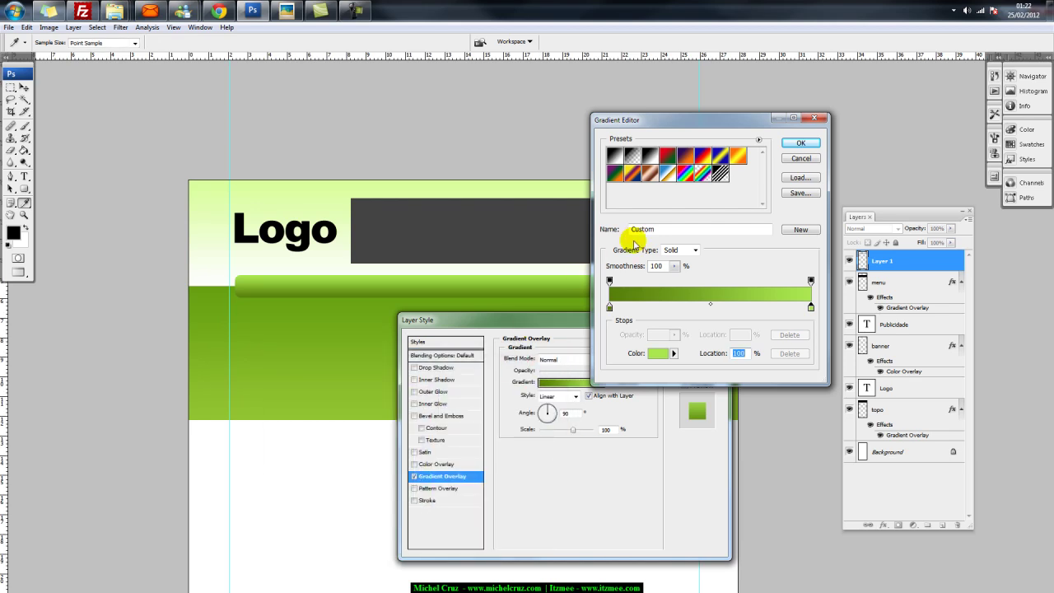
Accept the gradient and add a 1 px black Stroke around the bar
{"action": "left_click", "coordinate": [796, 143]}
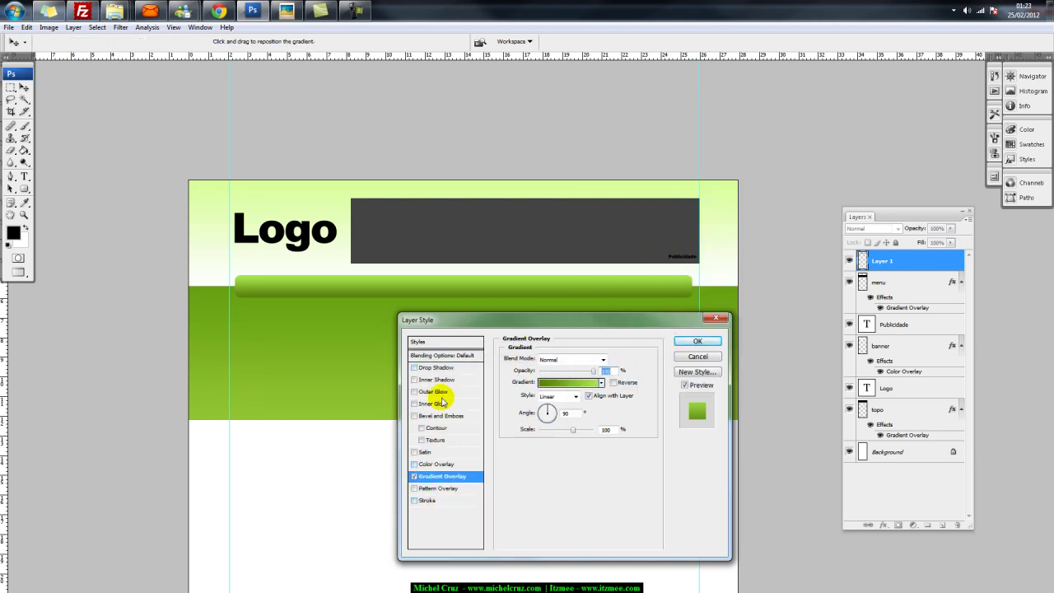
{"action": "left_click", "coordinate": [415, 501]}
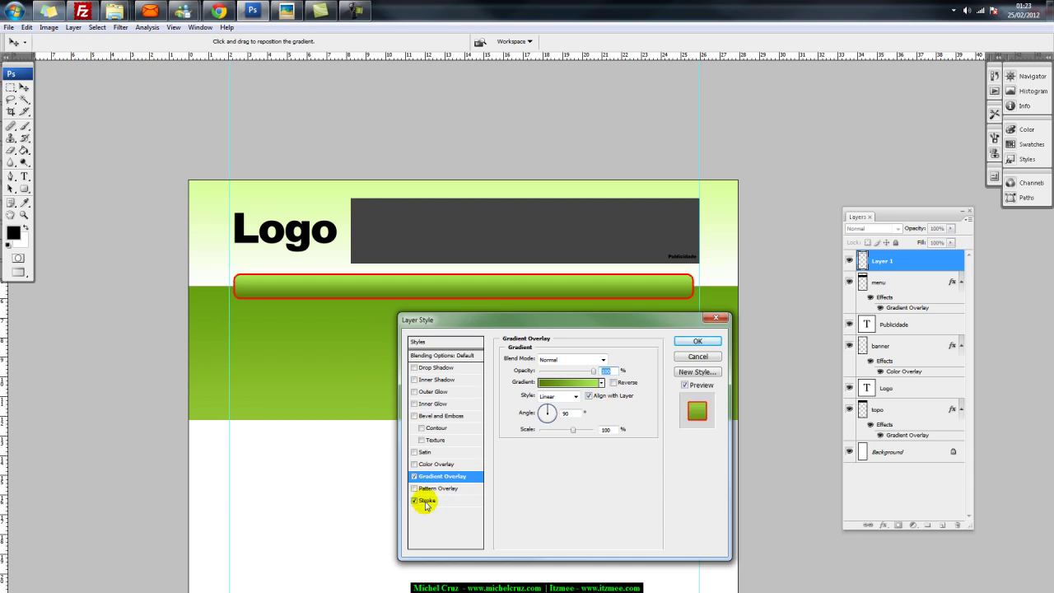
{"action": "left_click", "coordinate": [424, 501]}
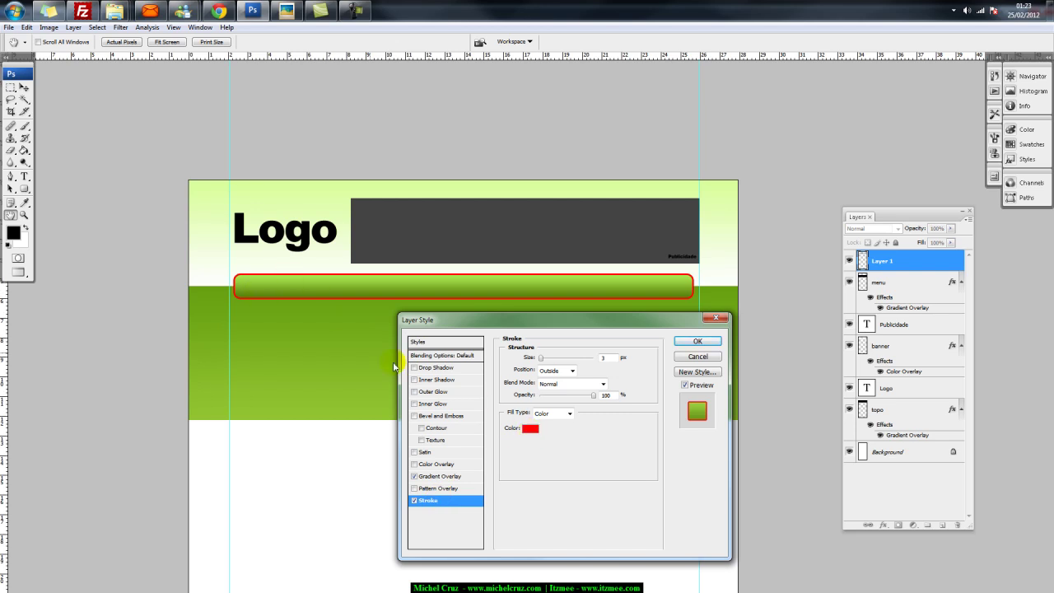
{"action": "left_click", "coordinate": [529, 428]}
{"action": "type", "text": "000000"}
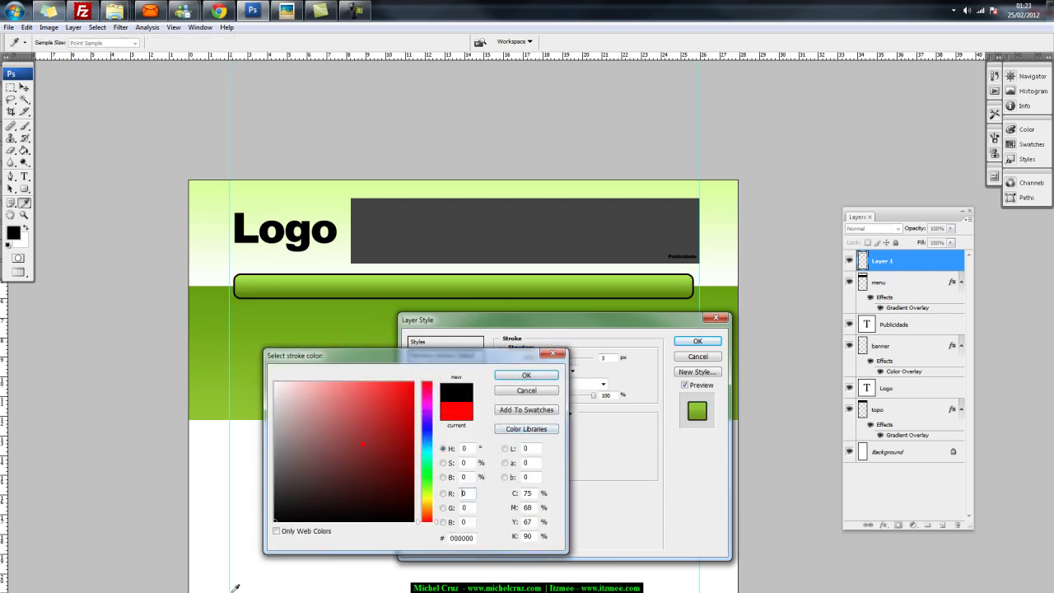
{"action": "left_click", "coordinate": [528, 374]}
{"action": "mouse_move", "coordinate": [540, 358]}
{"action": "left_mouse_down"}
{"action": "mouse_move", "coordinate": [580, 367]}
{"action": "mouse_move", "coordinate": [542, 364]}
{"action": "left_mouse_up"}
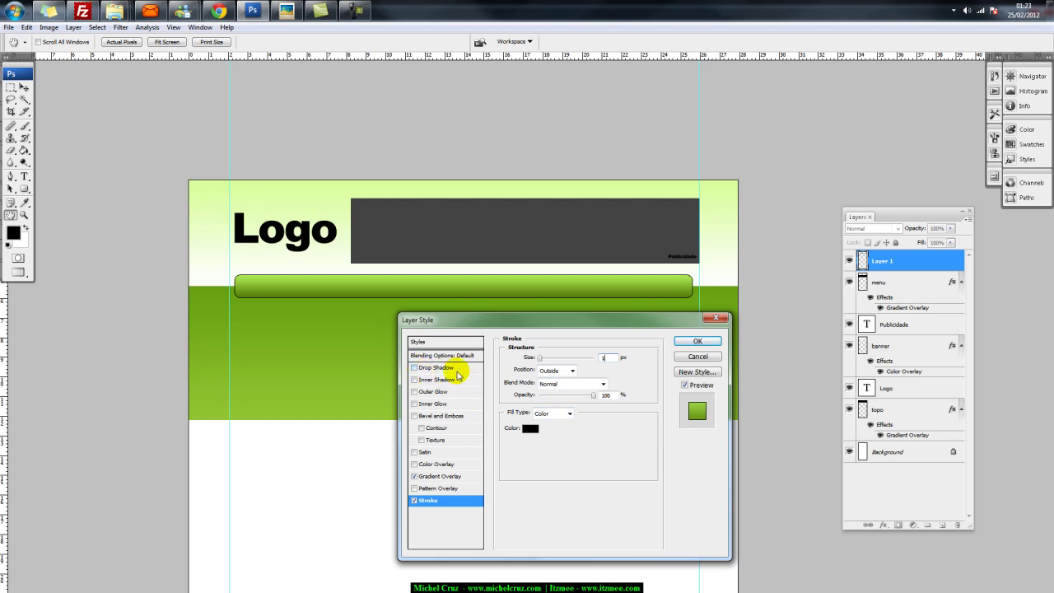
Add a lower-opacity Drop Shadow and change the stroke colour to dark green #417d00
{"action": "left_click", "coordinate": [430, 369]}
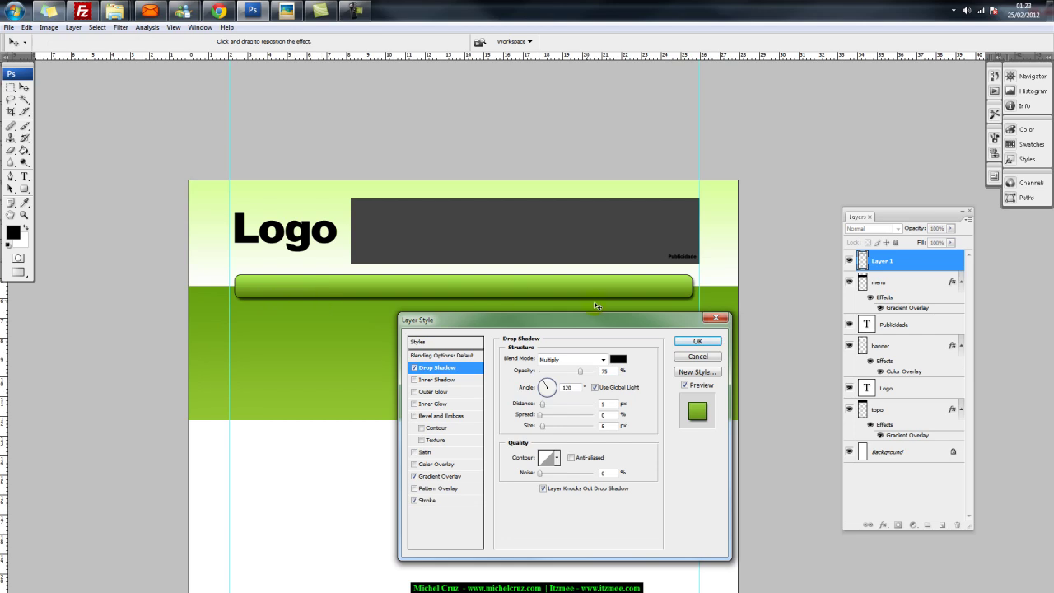
{"action": "left_click", "coordinate": [558, 372]}
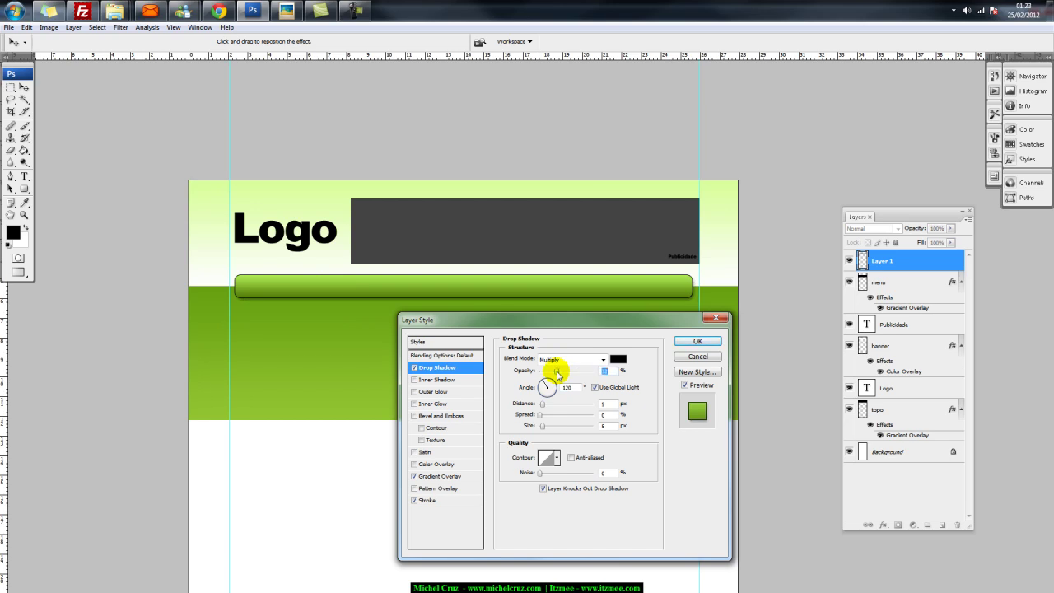
{"action": "left_click", "coordinate": [426, 499]}
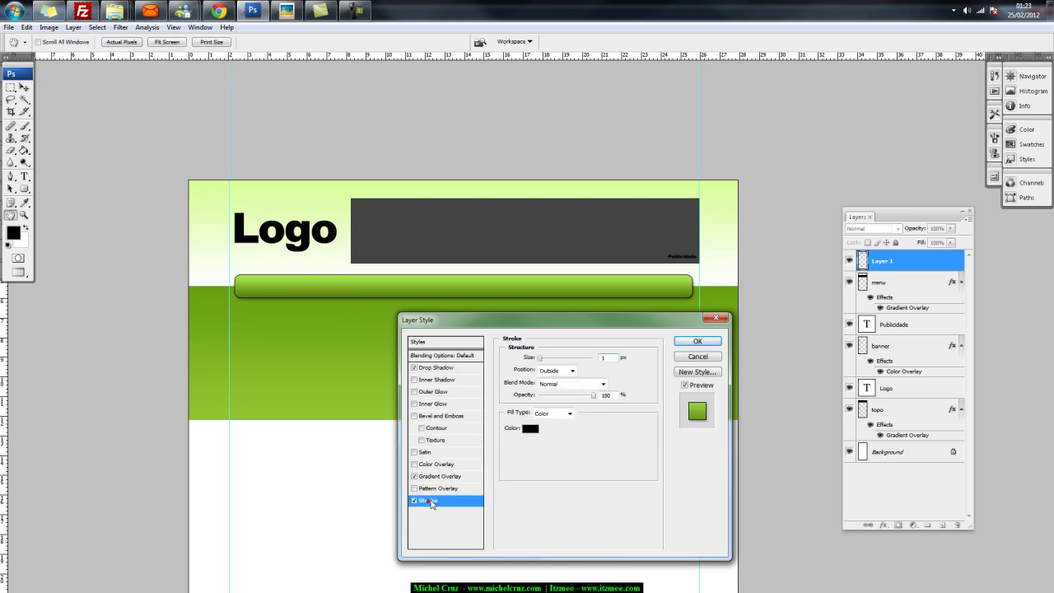
{"action": "left_click", "coordinate": [531, 428]}
{"action": "mouse_move", "coordinate": [426, 493]}
{"action": "left_mouse_down"}
{"action": "mouse_move", "coordinate": [409, 478]}
{"action": "mouse_move", "coordinate": [413, 452]}
{"action": "left_mouse_up"}
{"action": "left_click", "coordinate": [407, 484]}
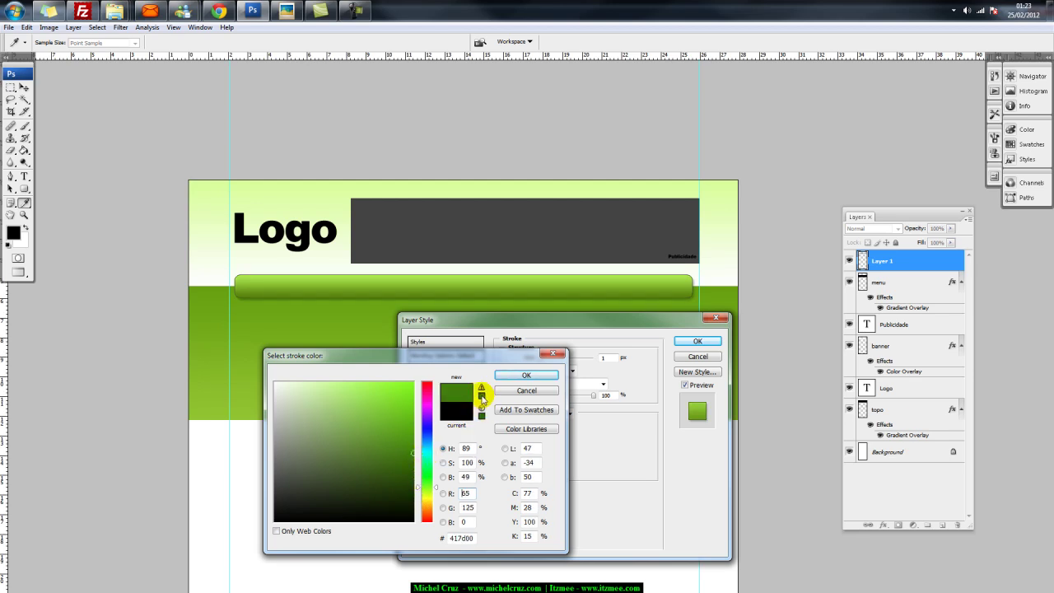
{"action": "left_click", "coordinate": [507, 376]}
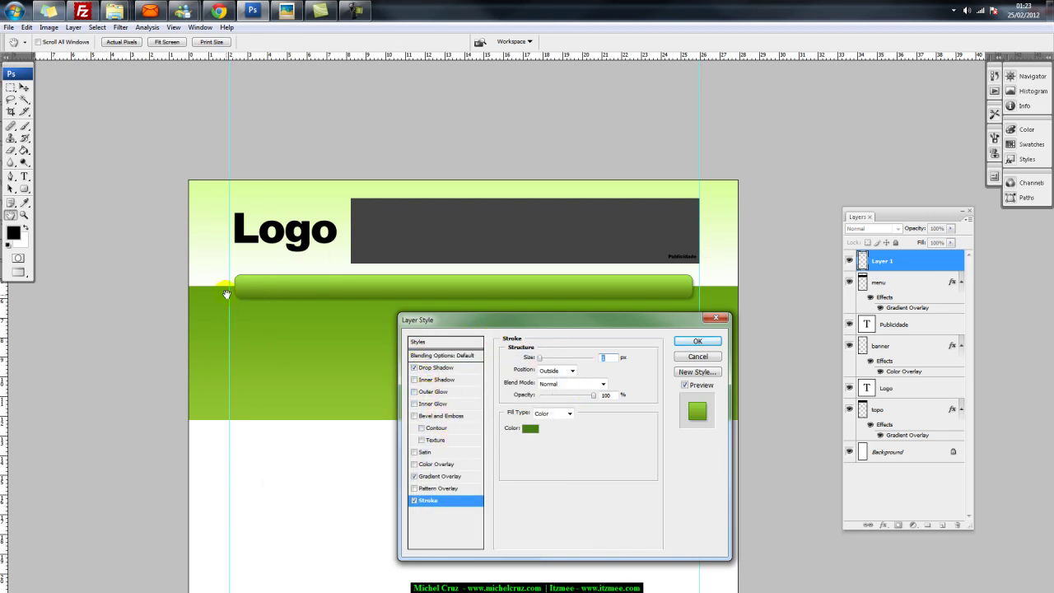
Enable Inner Bevel and Emboss at 266% depth and 234 px size, with lighter shadow opacity
{"action": "left_click", "coordinate": [440, 418]}
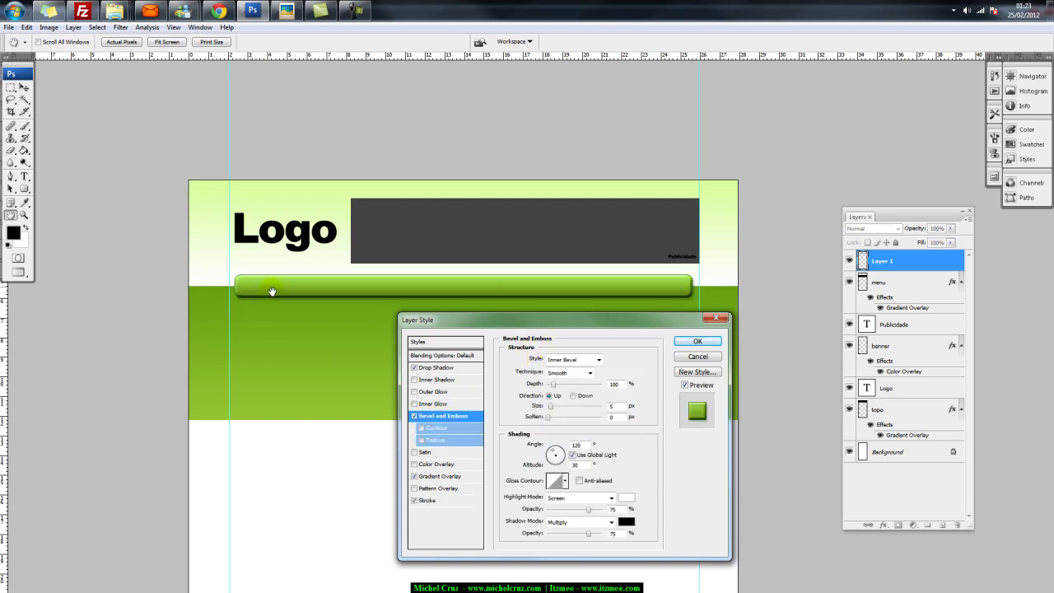
{"action": "left_click", "coordinate": [420, 416]}
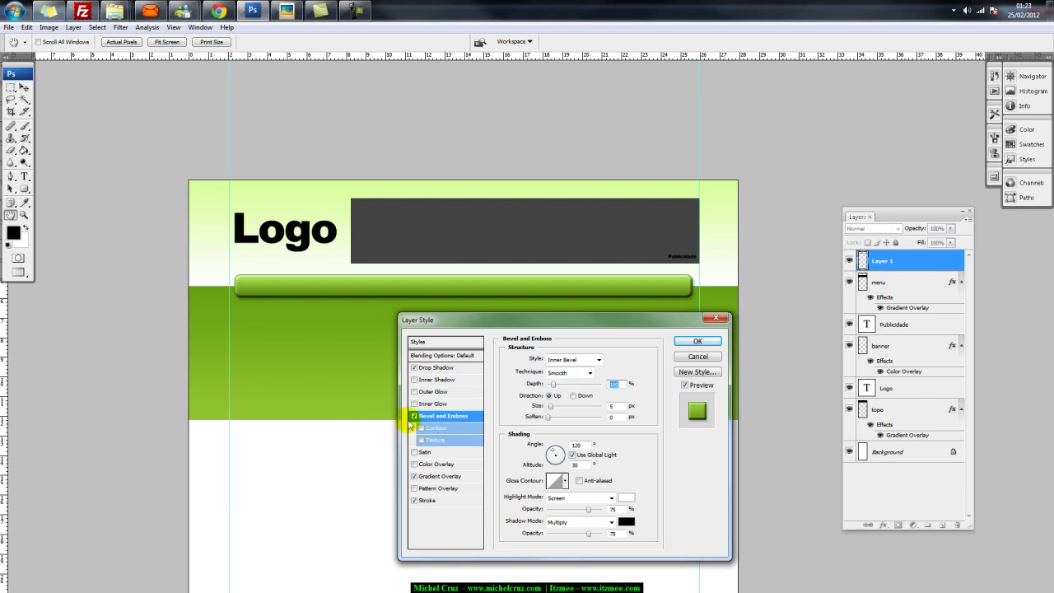
{"action": "left_click", "coordinate": [415, 416]}
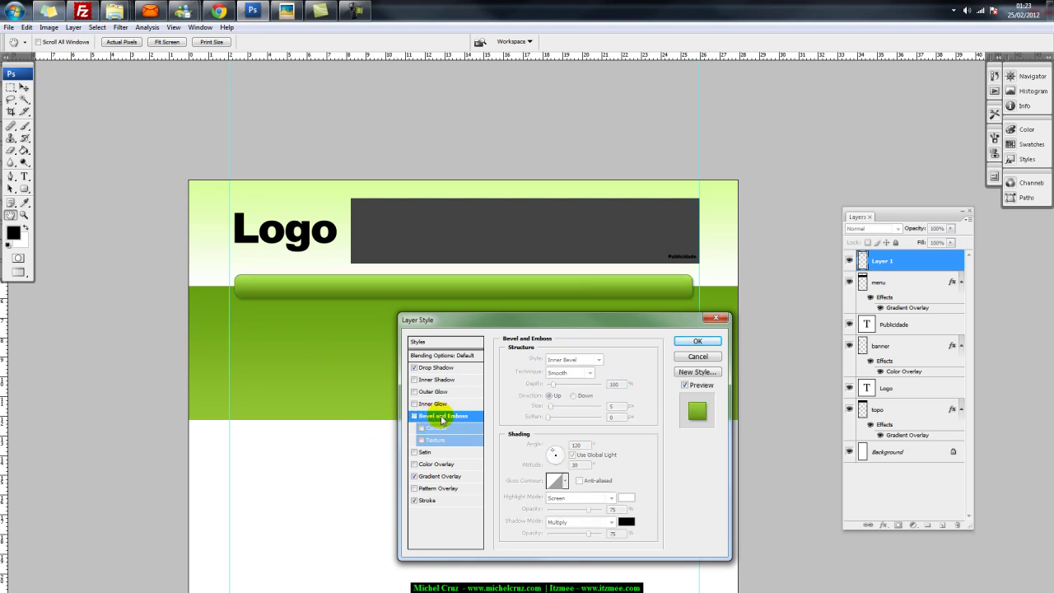
{"action": "left_click", "coordinate": [414, 380]}
{"action": "left_click", "coordinate": [414, 380]}
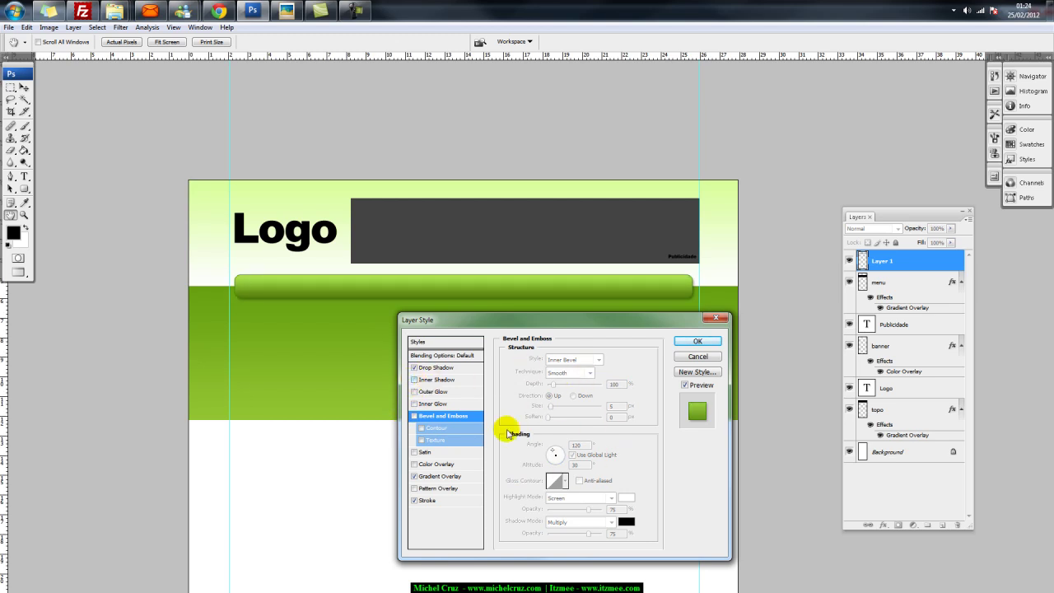
{"action": "left_click", "coordinate": [425, 417]}
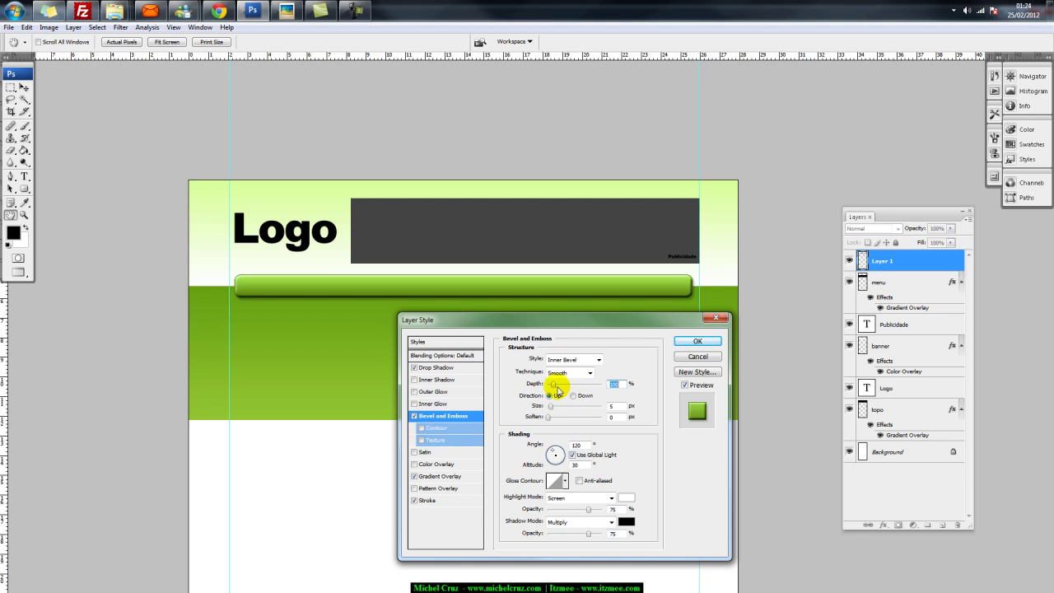
{"action": "mouse_move", "coordinate": [555, 384]}
{"action": "left_mouse_down"}
{"action": "mouse_move", "coordinate": [581, 389]}
{"action": "mouse_move", "coordinate": [548, 385]}
{"action": "mouse_move", "coordinate": [569, 388]}
{"action": "left_mouse_up"}
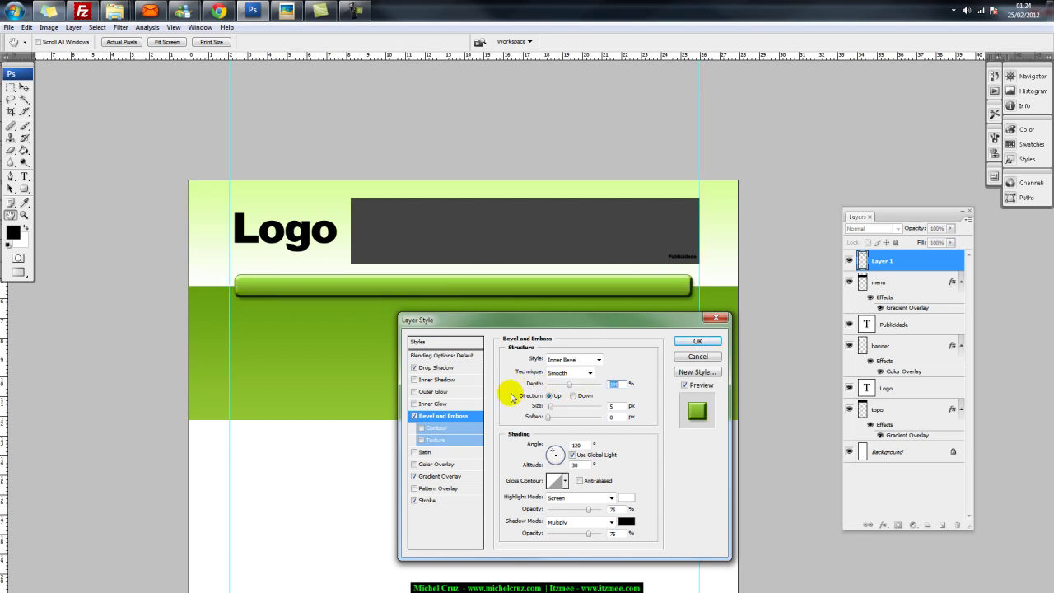
{"action": "left_click_drag", "start_coordinate": [550, 409], "coordinate": [598, 407]}
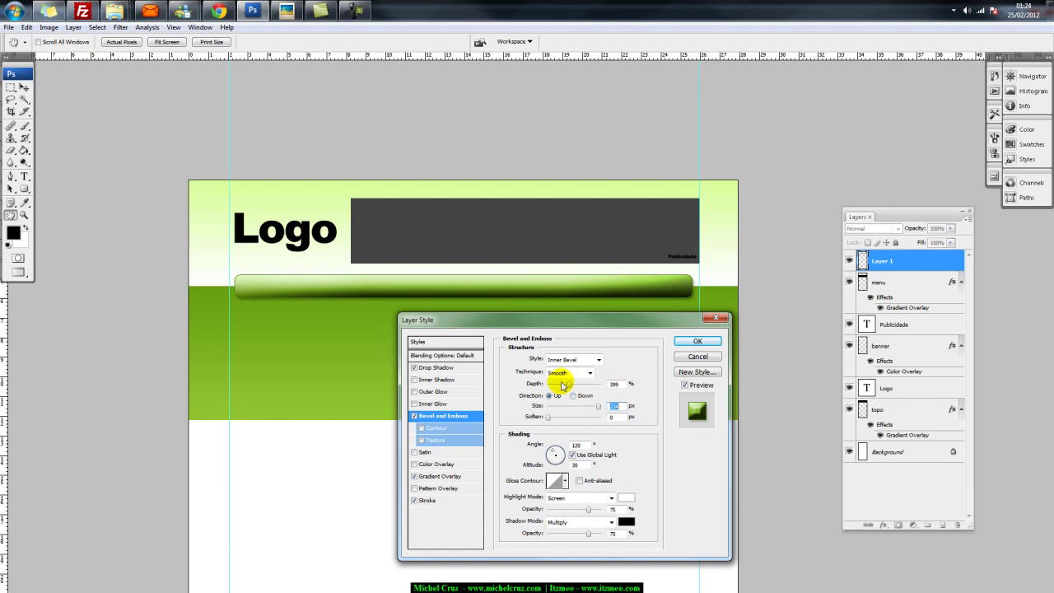
{"action": "left_click_drag", "start_coordinate": [568, 384], "coordinate": [563, 385]}
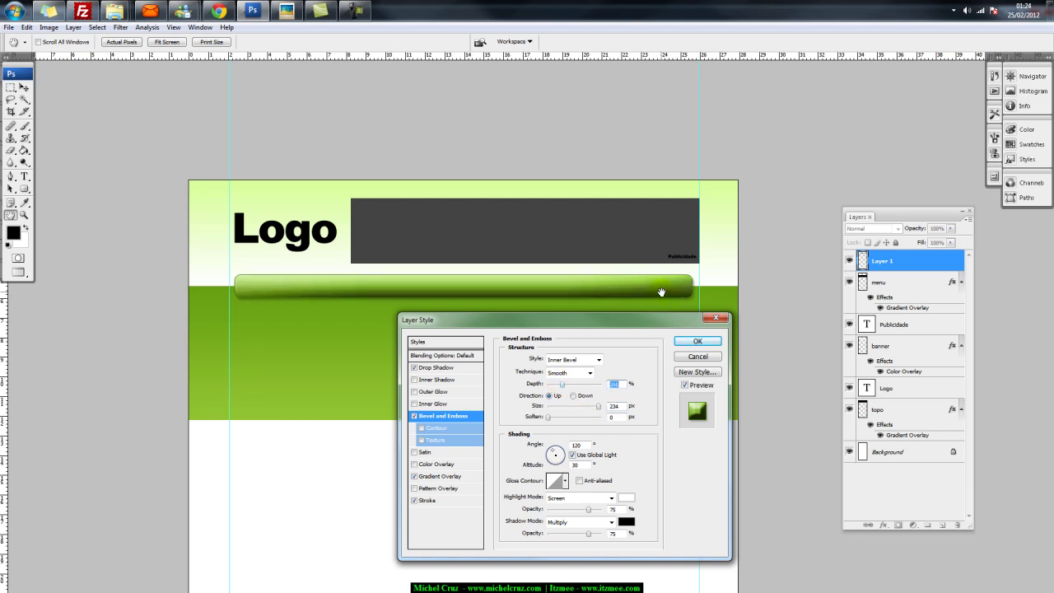
{"action": "mouse_move", "coordinate": [588, 533]}
{"action": "left_mouse_down"}
{"action": "mouse_move", "coordinate": [540, 533]}
{"action": "mouse_move", "coordinate": [571, 534]}
{"action": "left_mouse_up"}
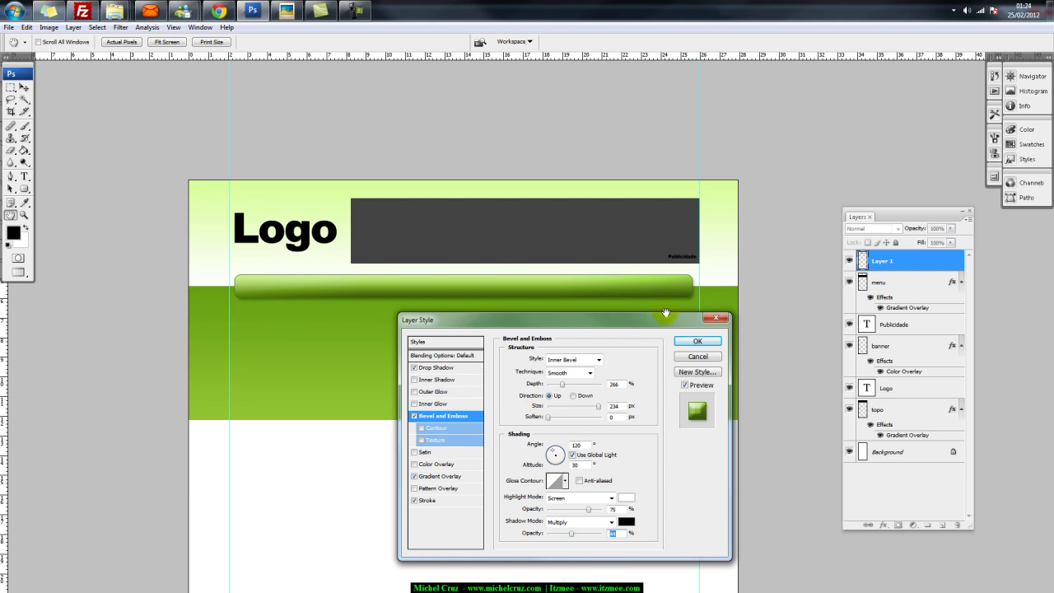
Apply the bar's layer styles and rename its layer menu2
{"action": "left_click", "coordinate": [705, 342]}
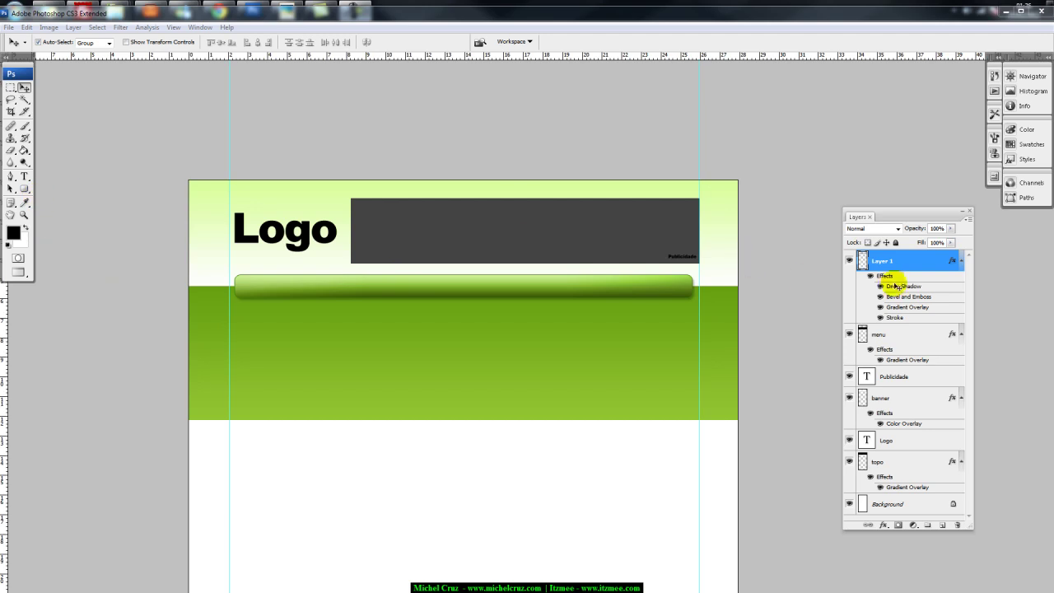
{"action": "double_click", "coordinate": [881, 262]}
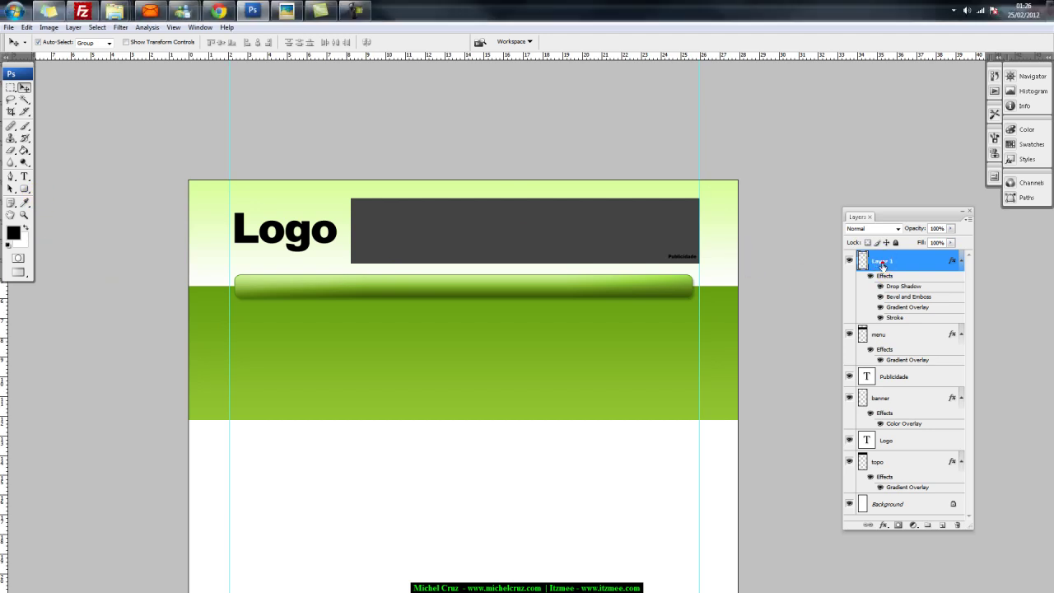
{"action": "left_click", "coordinate": [696, 356]}
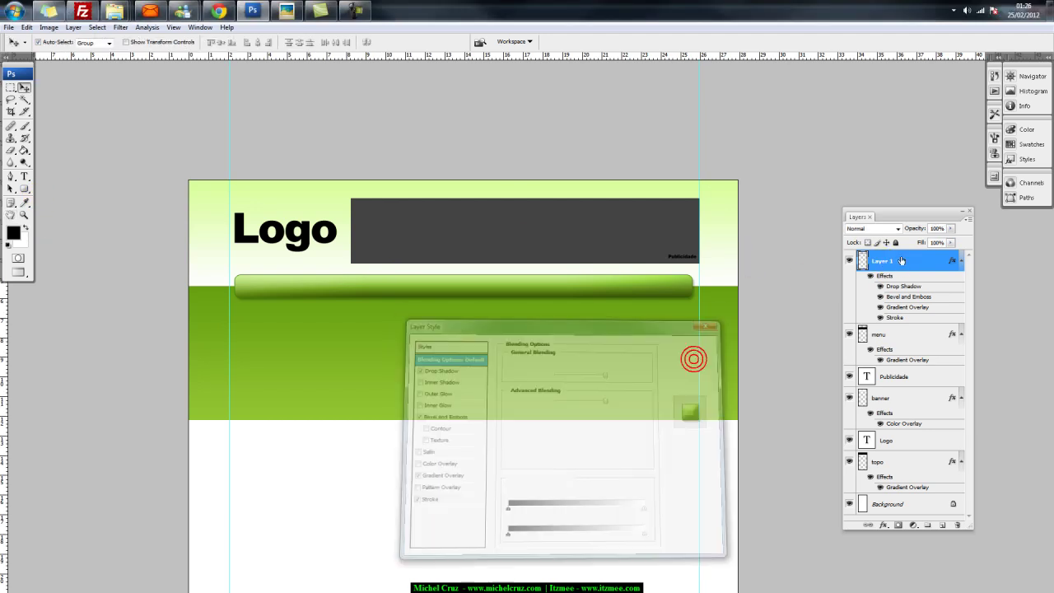
{"action": "left_click", "coordinate": [886, 260]}
{"action": "left_click", "coordinate": [697, 357]}
{"action": "left_click", "coordinate": [883, 261]}
{"action": "double_click", "coordinate": [883, 261]}
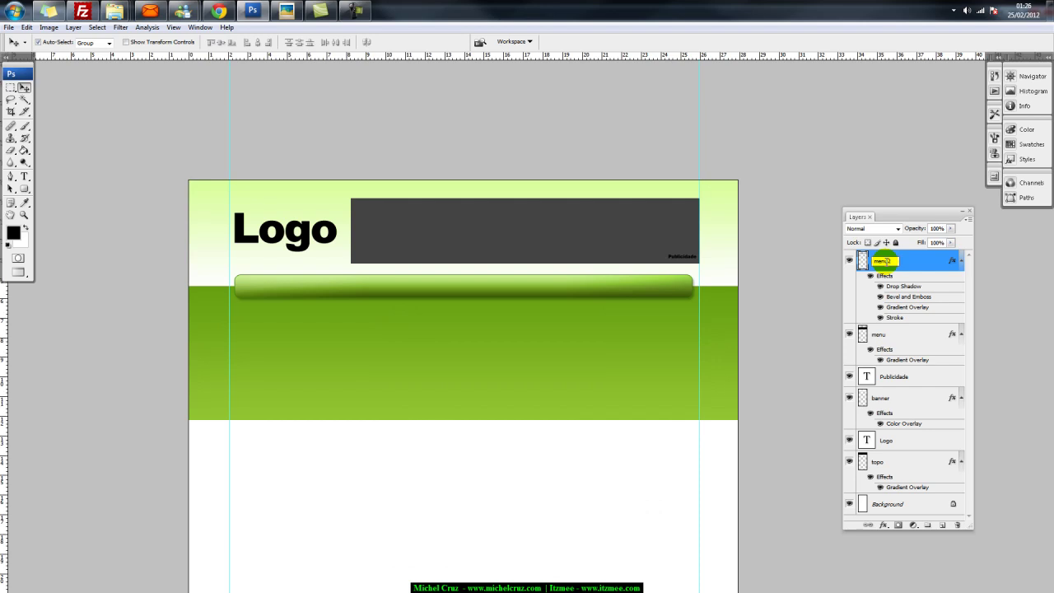
Add a new empty layer, then move and enlarge the Layers panel to show every layer
{"action": "left_click", "coordinate": [939, 525]}
{"action": "left_click_drag", "start_coordinate": [912, 212], "coordinate": [926, 81]}
{"action": "left_click_drag", "start_coordinate": [978, 393], "coordinate": [990, 551]}
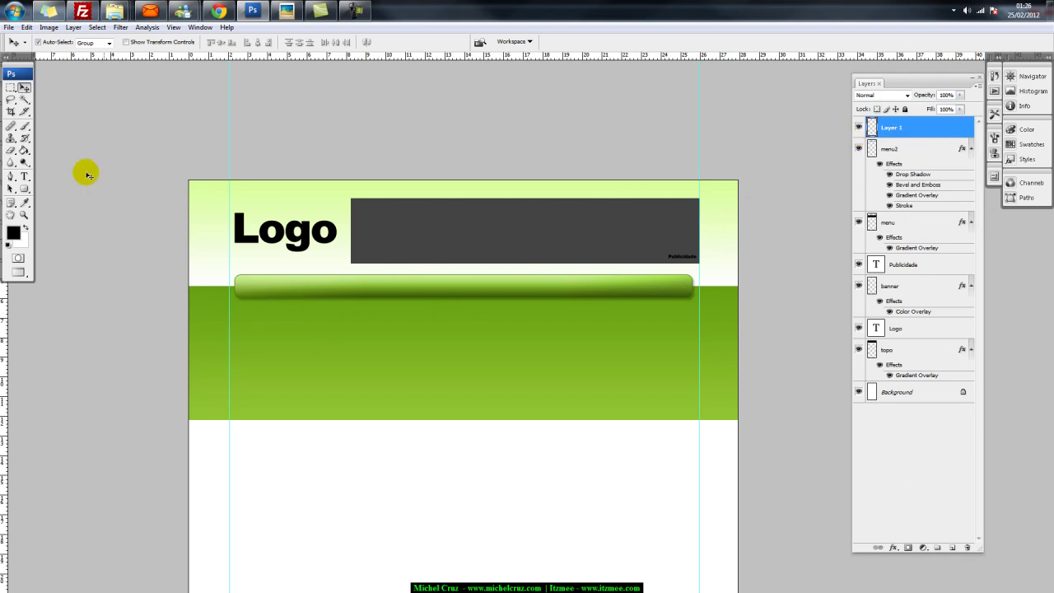
Type a text block with Tipo:, Propriedade:, Valor: and Bairro: on the banner and select it all
{"action": "left_click", "coordinate": [25, 175]}
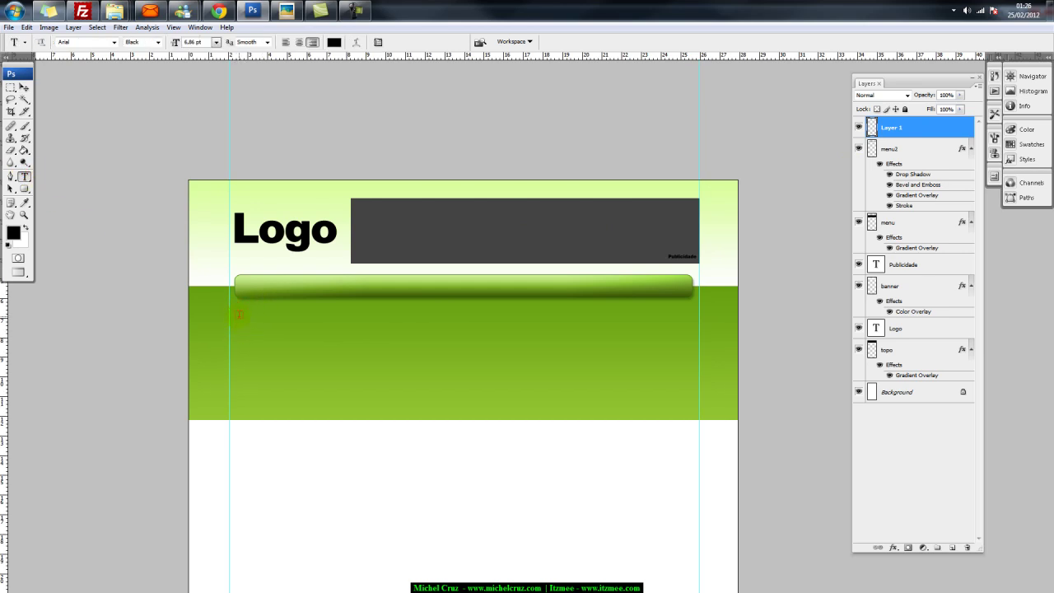
{"action": "left_click", "coordinate": [238, 314]}
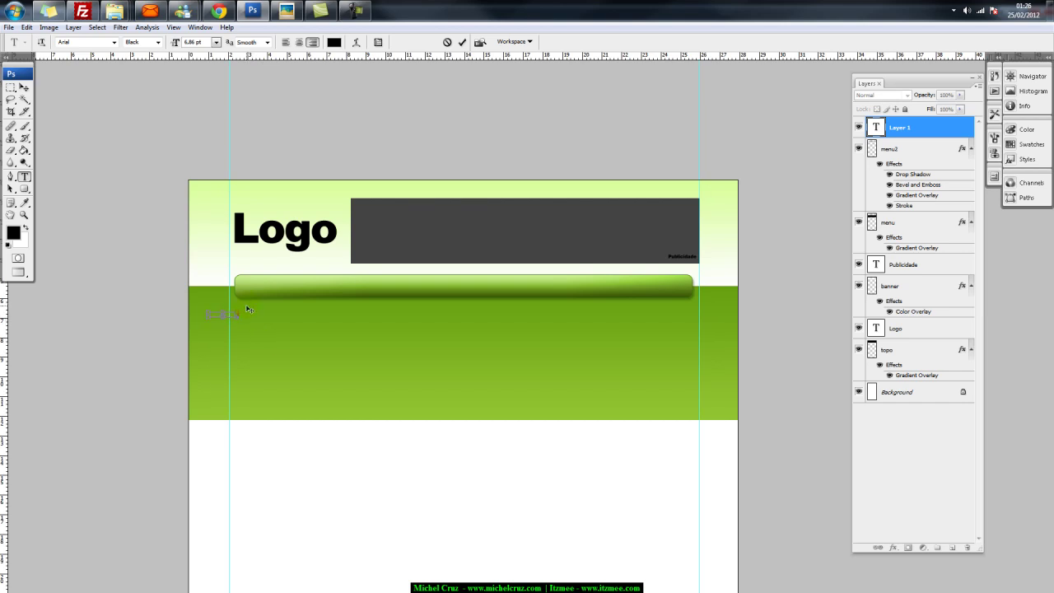
{"action": "left_click", "coordinate": [22, 176]}
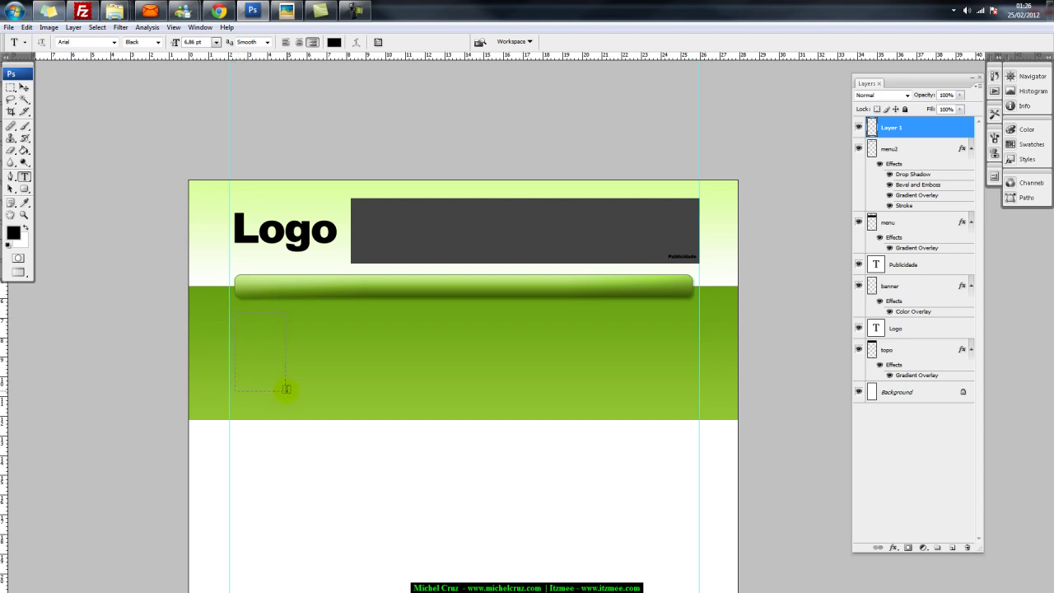
{"action": "left_click", "coordinate": [264, 323]}
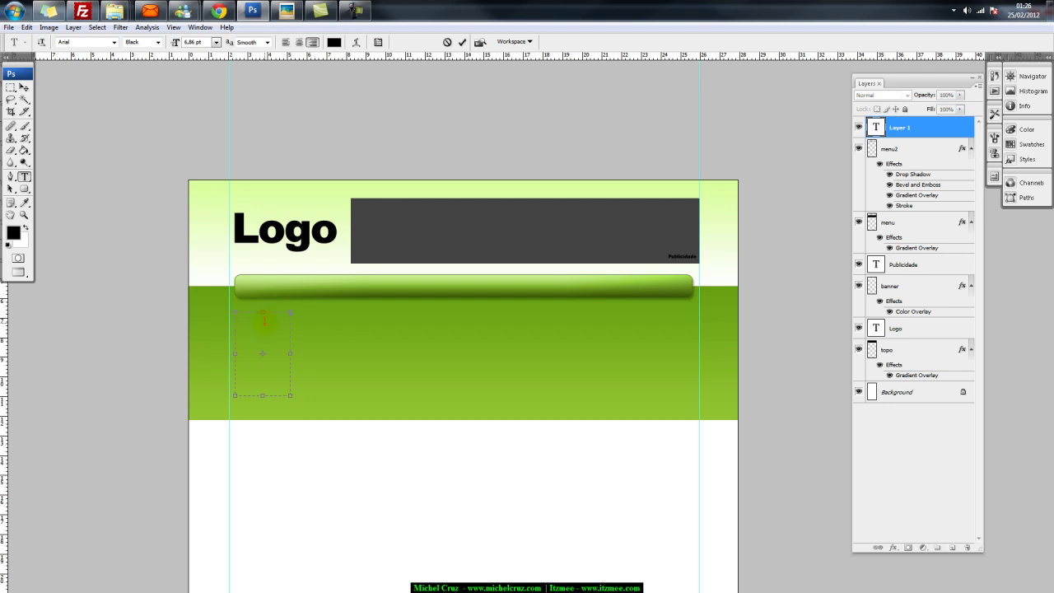
{"action": "left_click", "coordinate": [267, 323]}
{"action": "left_click_drag", "start_coordinate": [274, 314], "coordinate": [290, 332]}
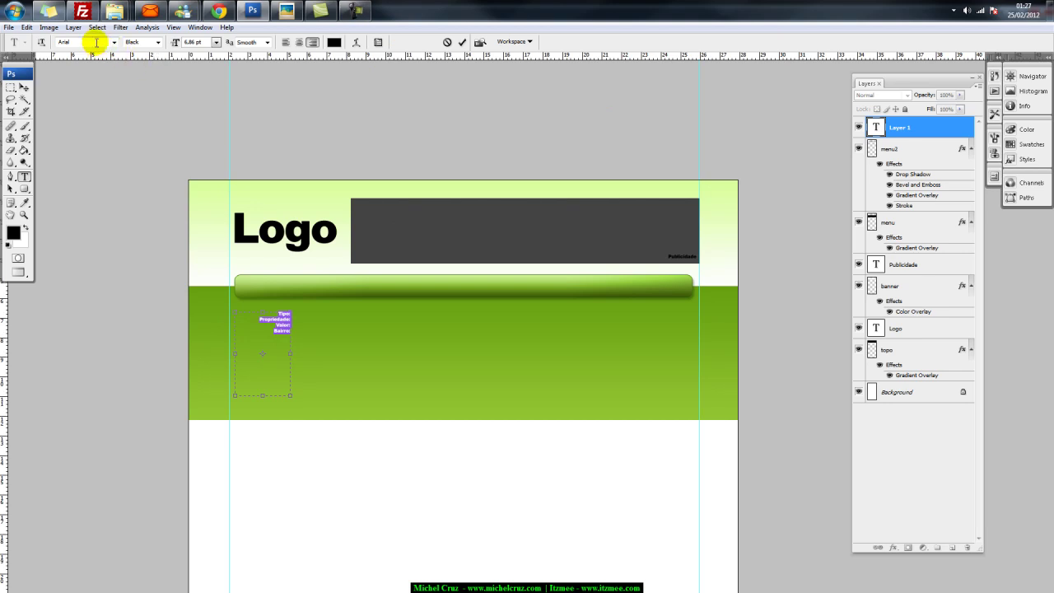
Keep the label text's Black style and size, and show the Character and Paragraph palettes
{"action": "left_click", "coordinate": [156, 42]}
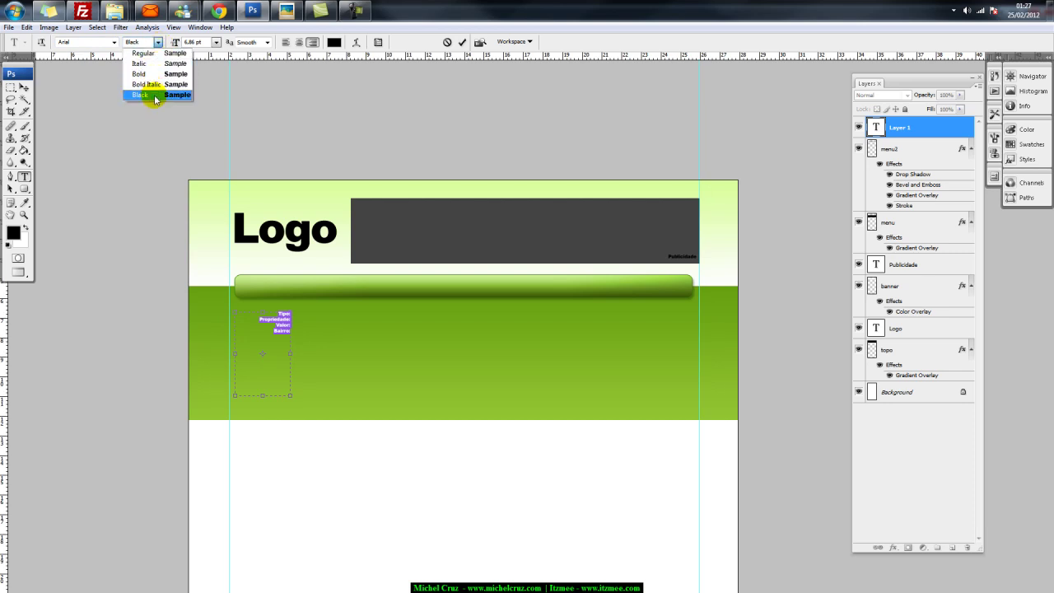
{"action": "left_click", "coordinate": [156, 42]}
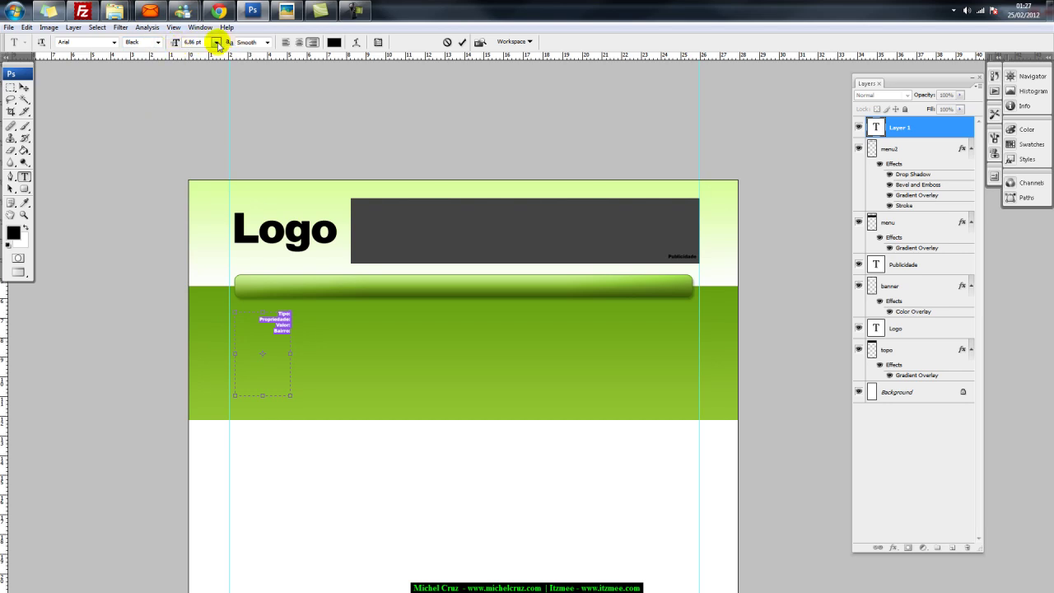
{"action": "left_click", "coordinate": [216, 42]}
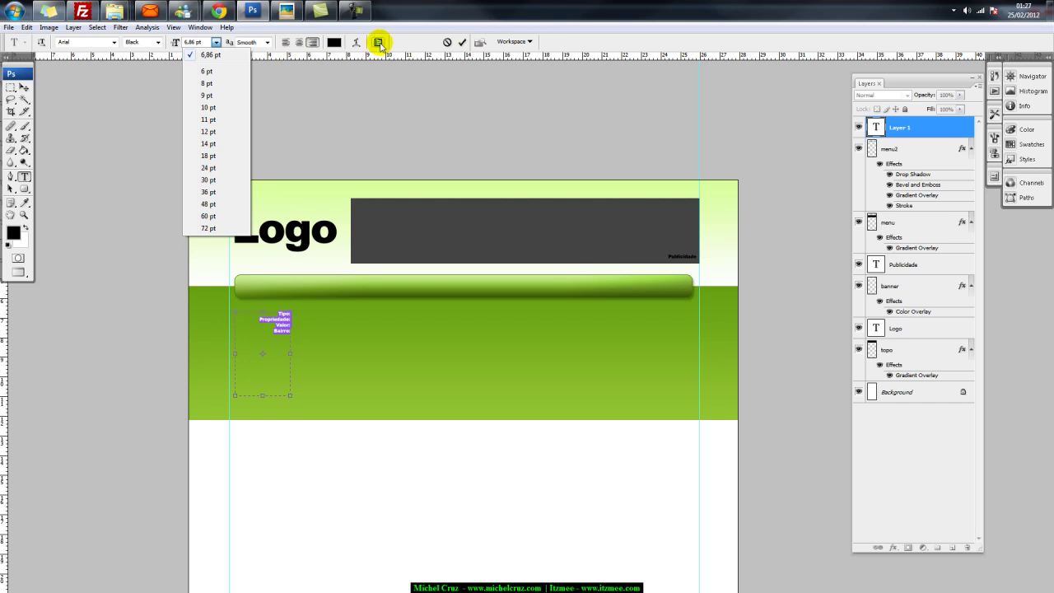
{"action": "left_click", "coordinate": [379, 45]}
{"action": "left_click", "coordinate": [379, 45]}
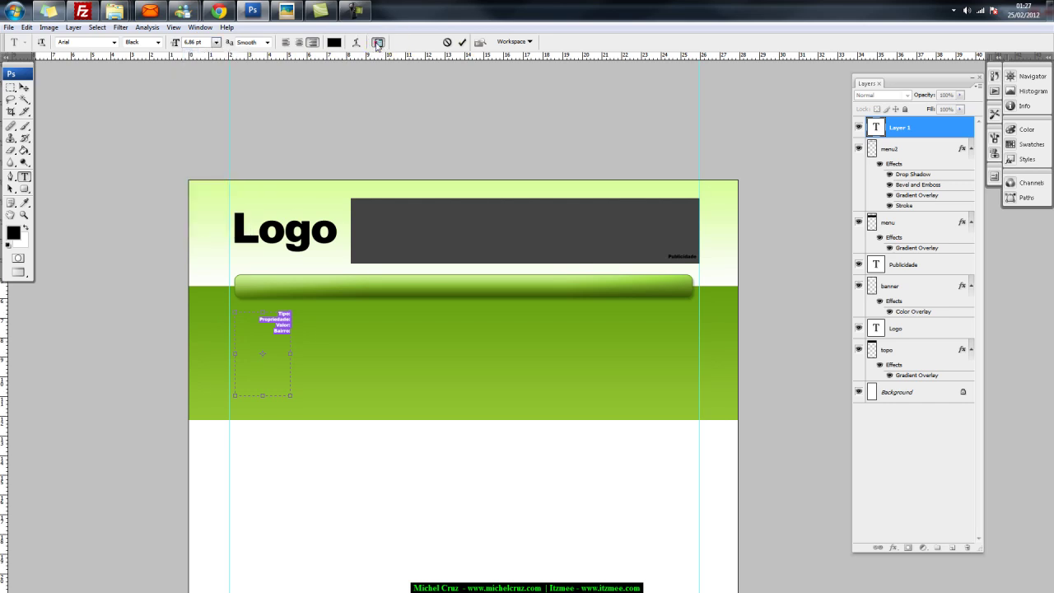
Resize the label text to 10 pt and adjust its line spacing in the Character palette
{"action": "left_click_drag", "start_coordinate": [943, 87], "coordinate": [784, 102]}
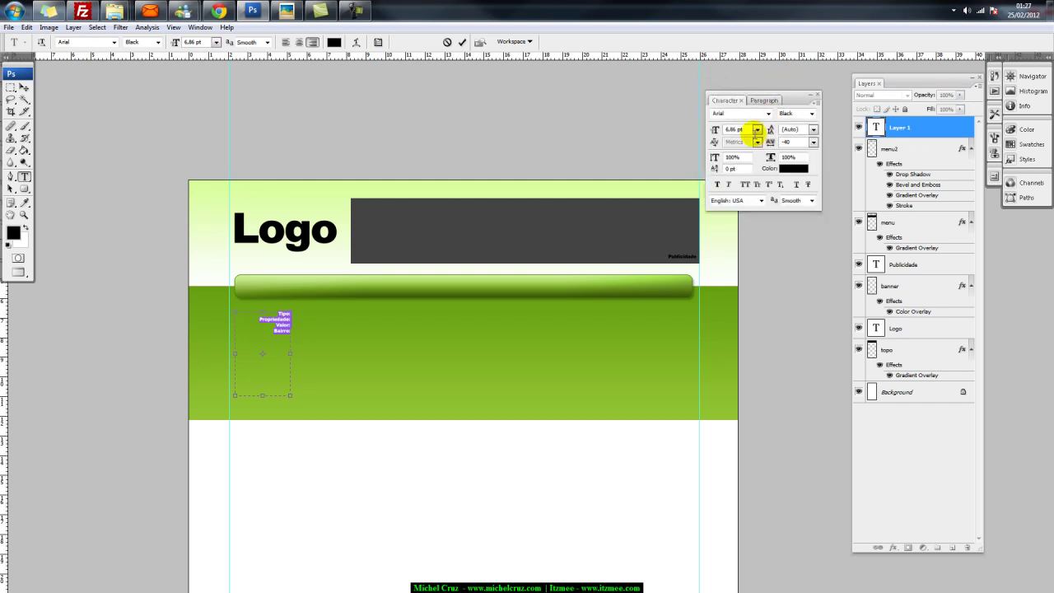
{"action": "left_click", "coordinate": [714, 157]}
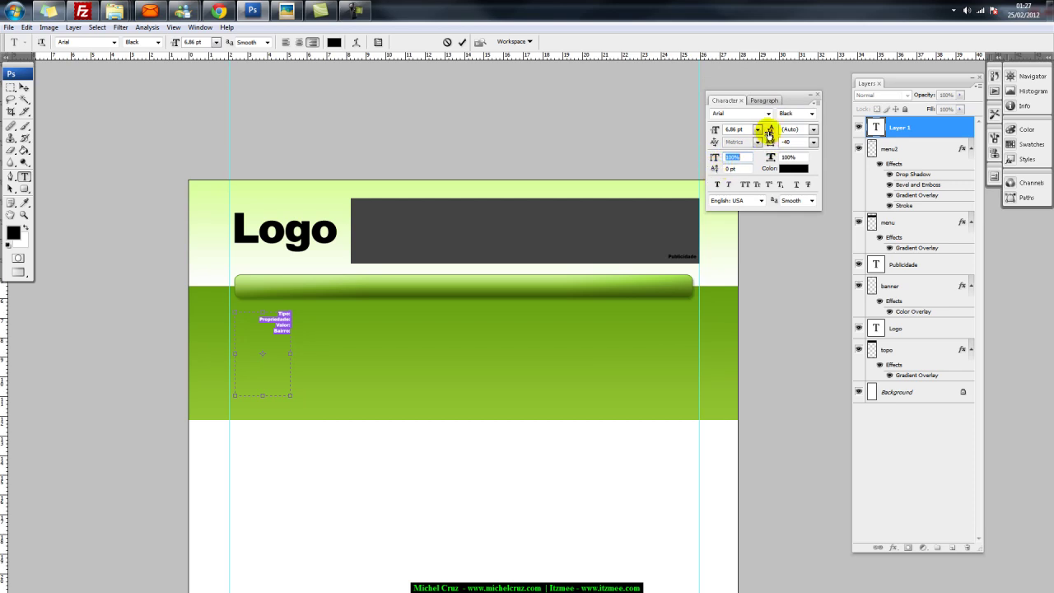
{"action": "left_click_drag", "start_coordinate": [770, 131], "coordinate": [766, 129]}
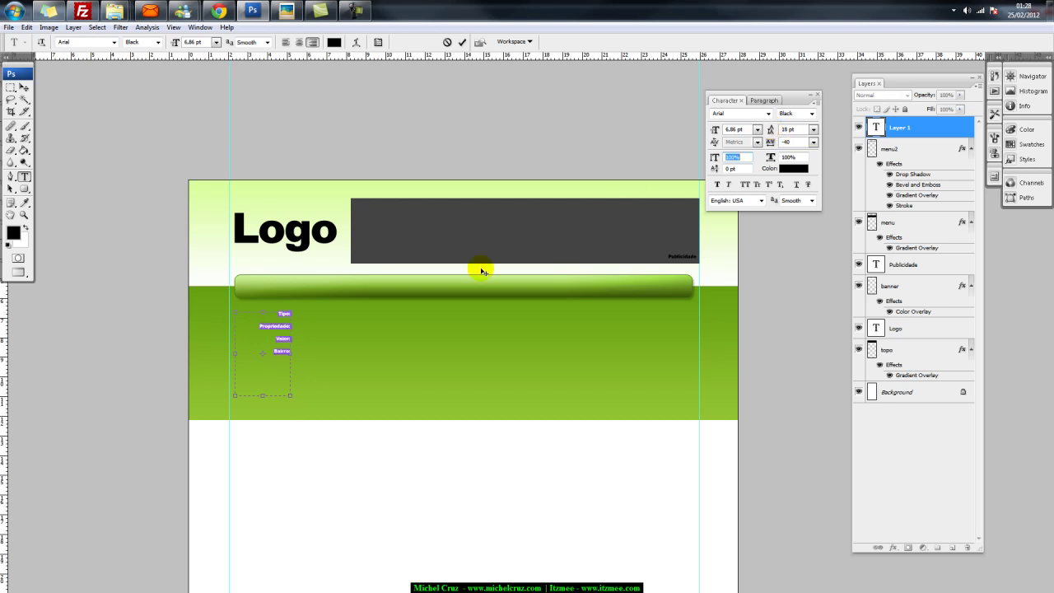
{"action": "left_click_drag", "start_coordinate": [246, 329], "coordinate": [280, 314]}
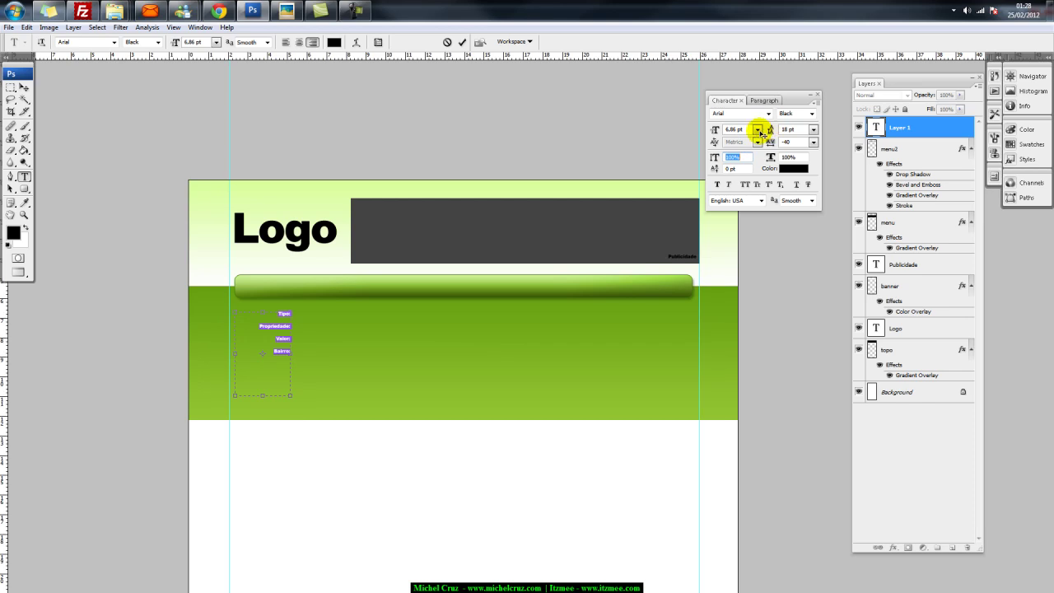
{"action": "left_click_drag", "start_coordinate": [769, 130], "coordinate": [771, 132]}
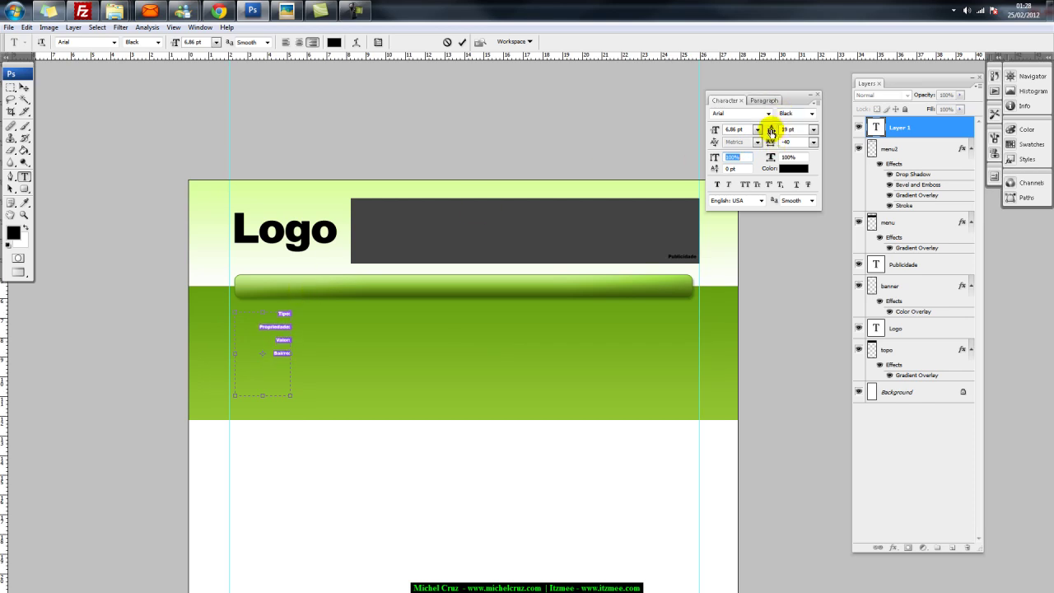
{"action": "left_click_drag", "start_coordinate": [716, 135], "coordinate": [717, 133]}
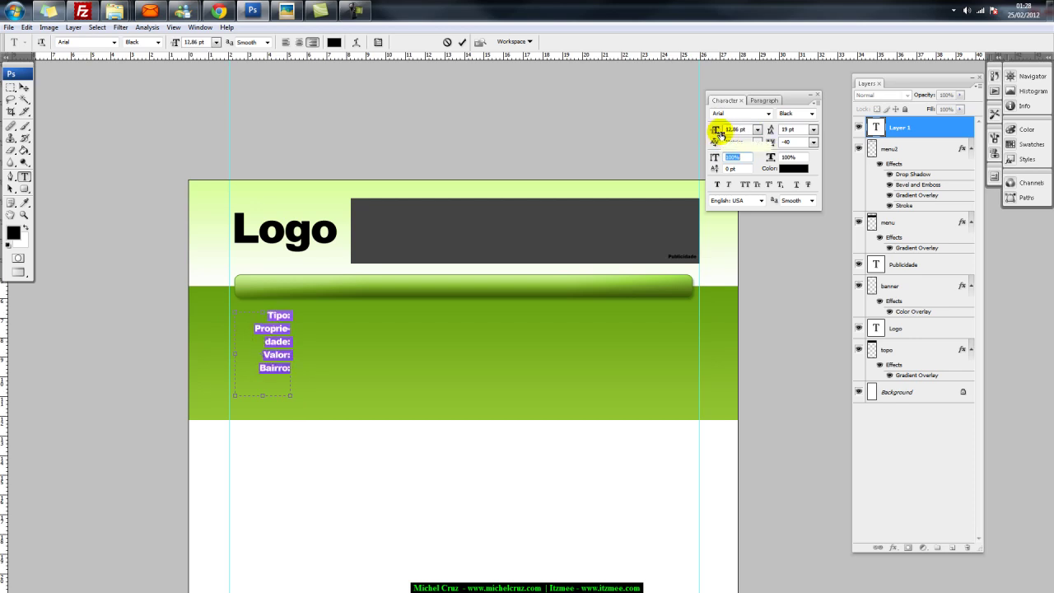
{"action": "left_click_drag", "start_coordinate": [717, 134], "coordinate": [713, 133]}
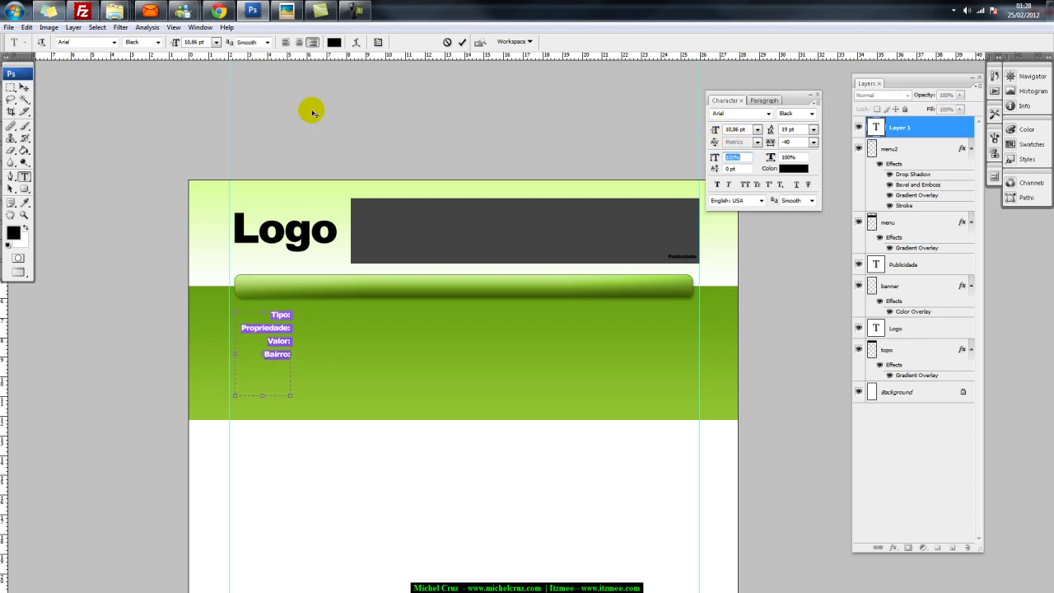
{"action": "type", "text": "10"}
{"action": "key", "text": "Return"}
{"action": "left_click", "coordinate": [786, 129]}
{"action": "type", "text": "17"}
{"action": "key", "text": "Return"}
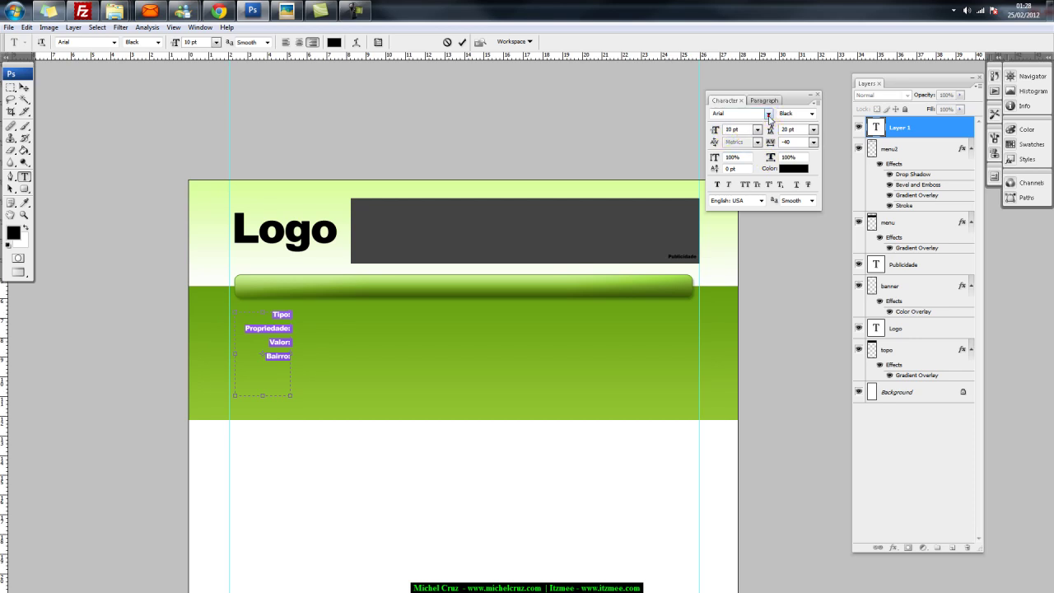
Change the labels' font to Tahoma
{"action": "left_click", "coordinate": [768, 115]}
{"action": "mouse_move", "coordinate": [878, 156]}
{"action": "left_mouse_down"}
{"action": "mouse_move", "coordinate": [879, 132]}
{"action": "mouse_move", "coordinate": [879, 150]}
{"action": "left_mouse_up"}
{"action": "scroll", "coordinate": [870, 141], "scroll_direction": "down", "scroll_amount": 5}
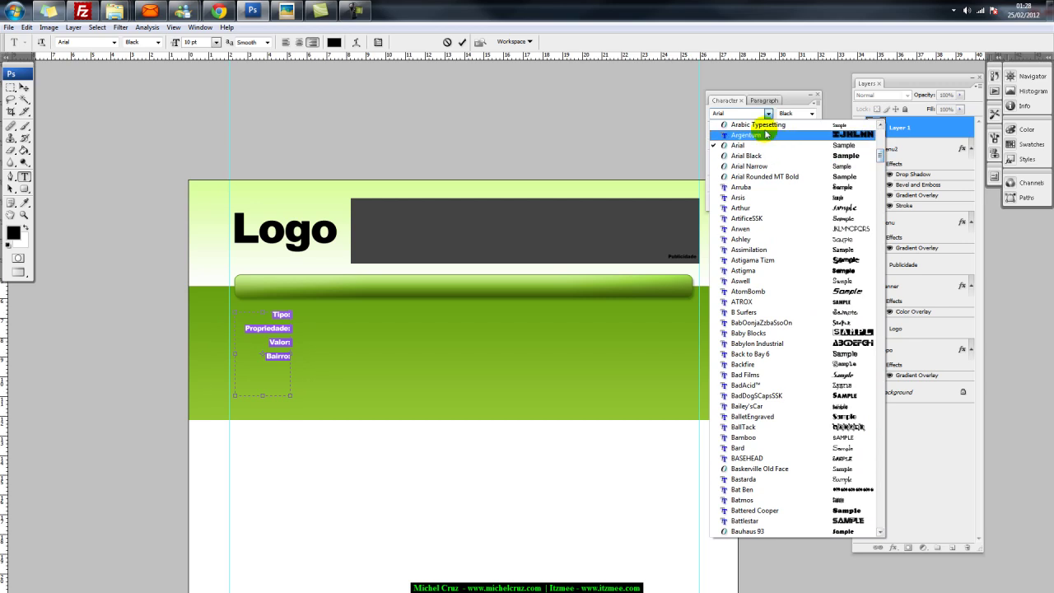
{"action": "left_click", "coordinate": [742, 114]}
{"action": "type", "text": "Tahoma"}
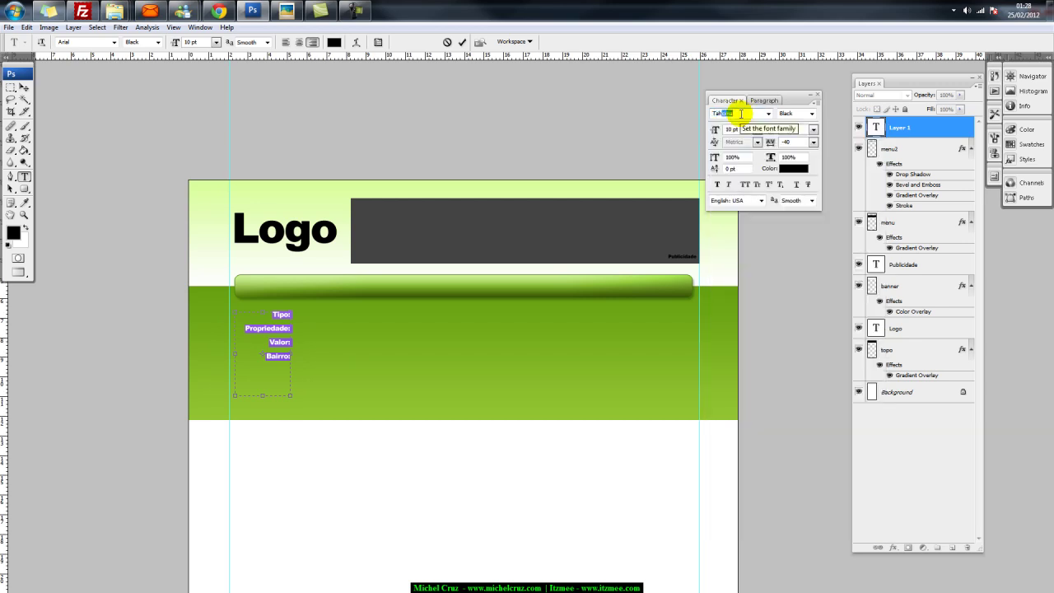
{"action": "key", "text": "Return"}
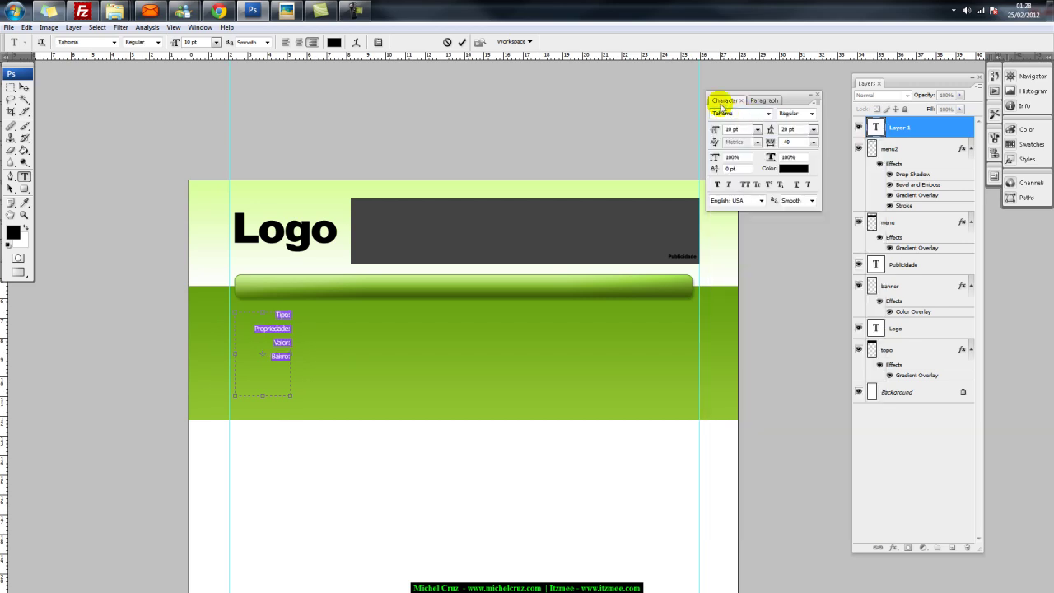
Colour the label text white and commit the edit
{"action": "left_click", "coordinate": [786, 168]}
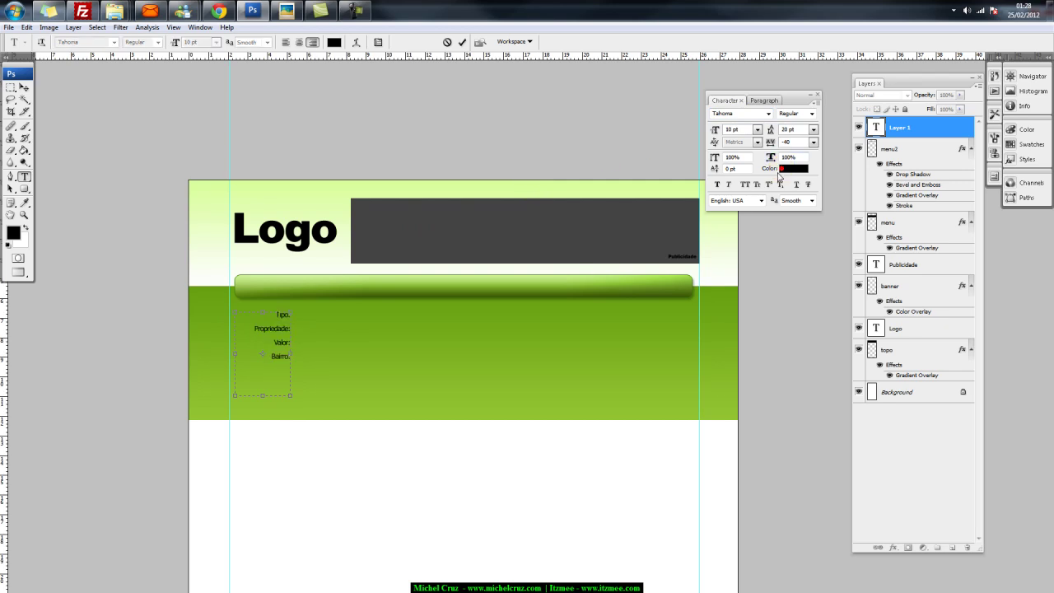
{"action": "left_click", "coordinate": [526, 375]}
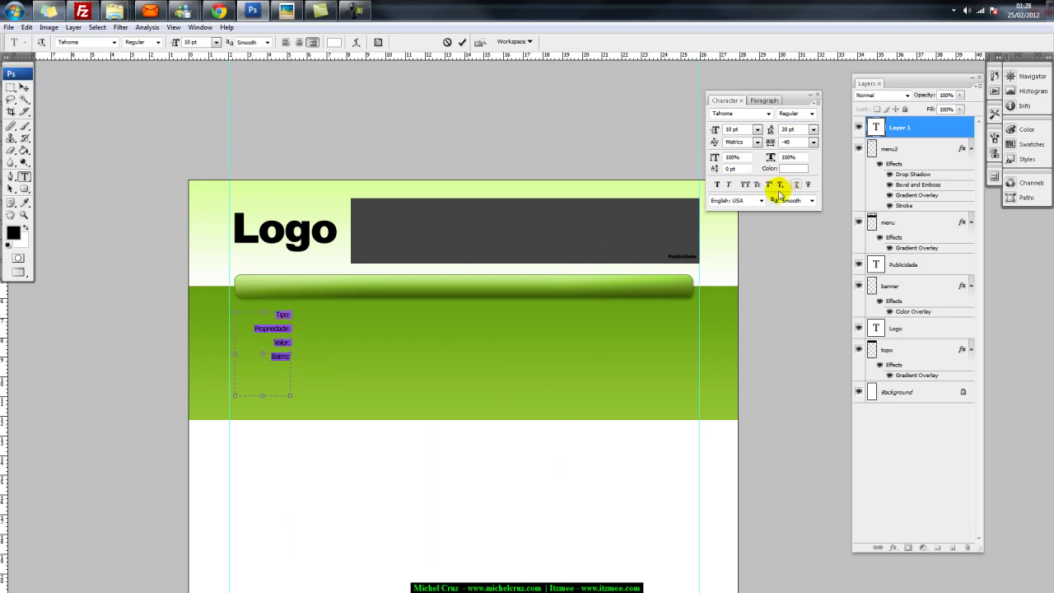
{"action": "left_click", "coordinate": [24, 87]}
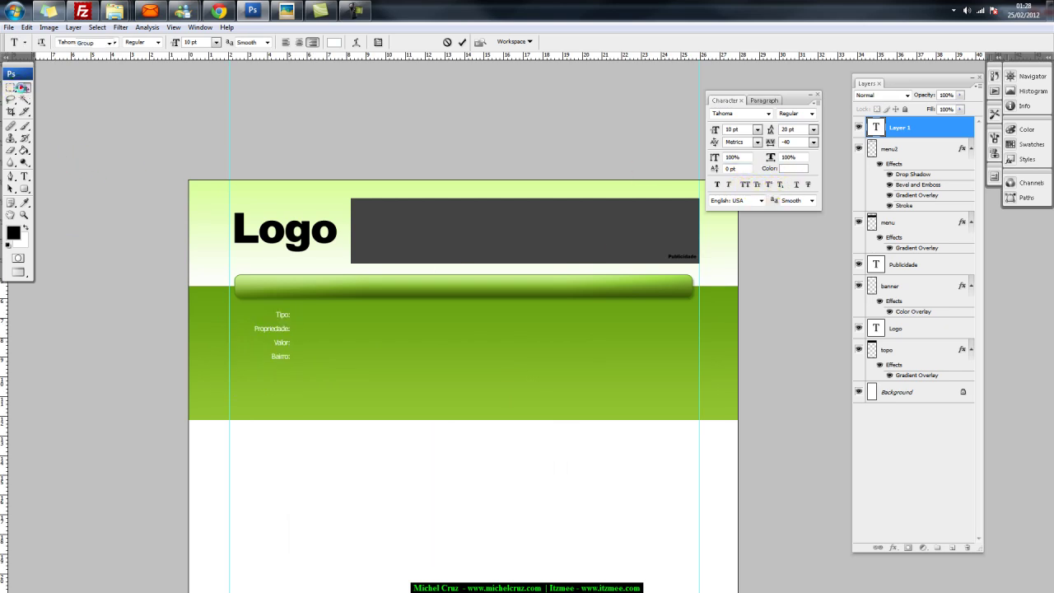
{"action": "left_click", "coordinate": [124, 328]}
Shift the white label block slightly left and up, then deselect it
{"action": "left_click_drag", "start_coordinate": [283, 332], "coordinate": [265, 332]}
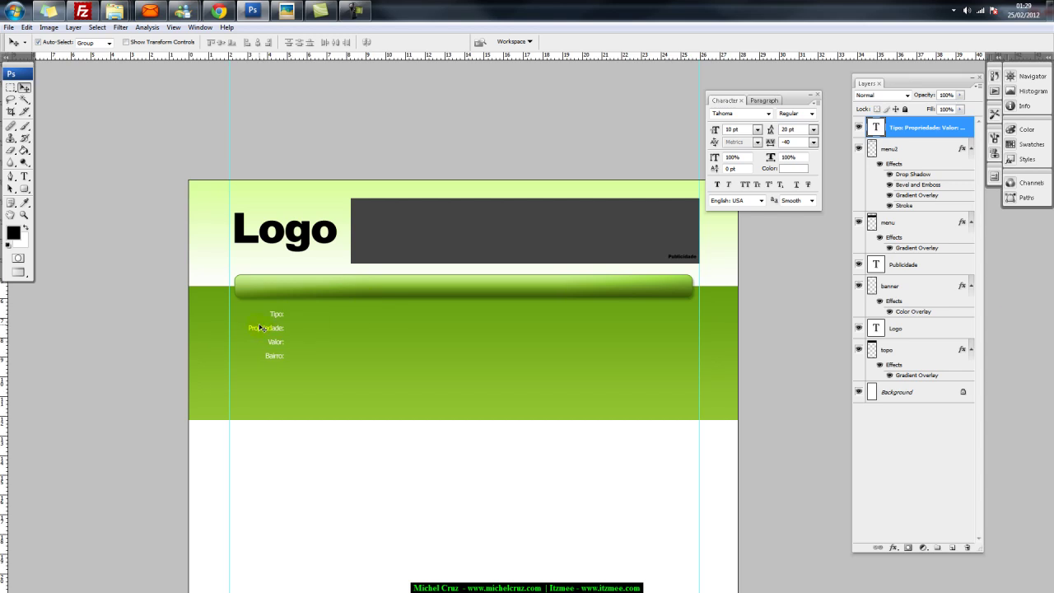
{"action": "left_click", "coordinate": [275, 317]}
{"action": "left_click", "coordinate": [72, 320]}
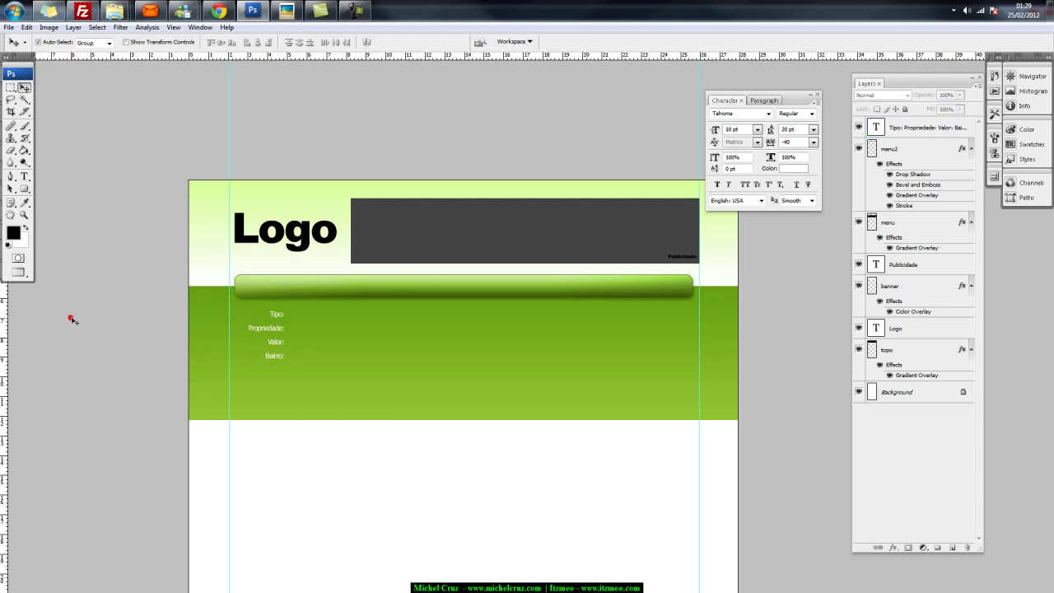
Zoom in two steps and centre the labels in view
{"action": "key", "text": "ctrl+plus"}
{"action": "key", "text": "ctrl+plus"}
{"action": "key", "text": "ctrl+plus"}
{"action": "left_click_drag", "start_coordinate": [80, 311], "coordinate": [401, 338]}
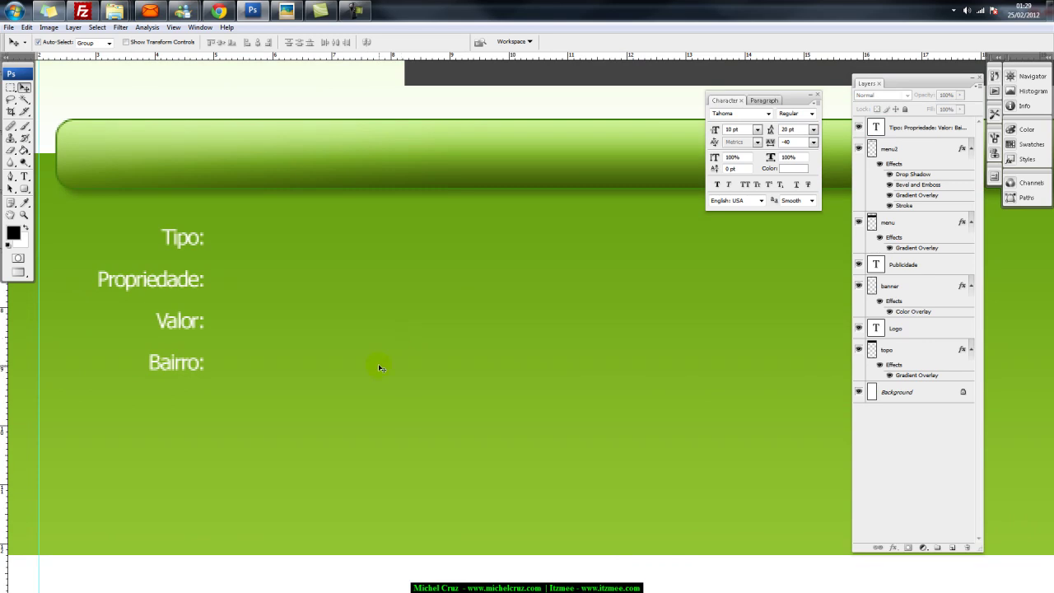
{"action": "key", "text": "ctrl+plus"}
{"action": "left_click_drag", "start_coordinate": [360, 247], "coordinate": [492, 250]}
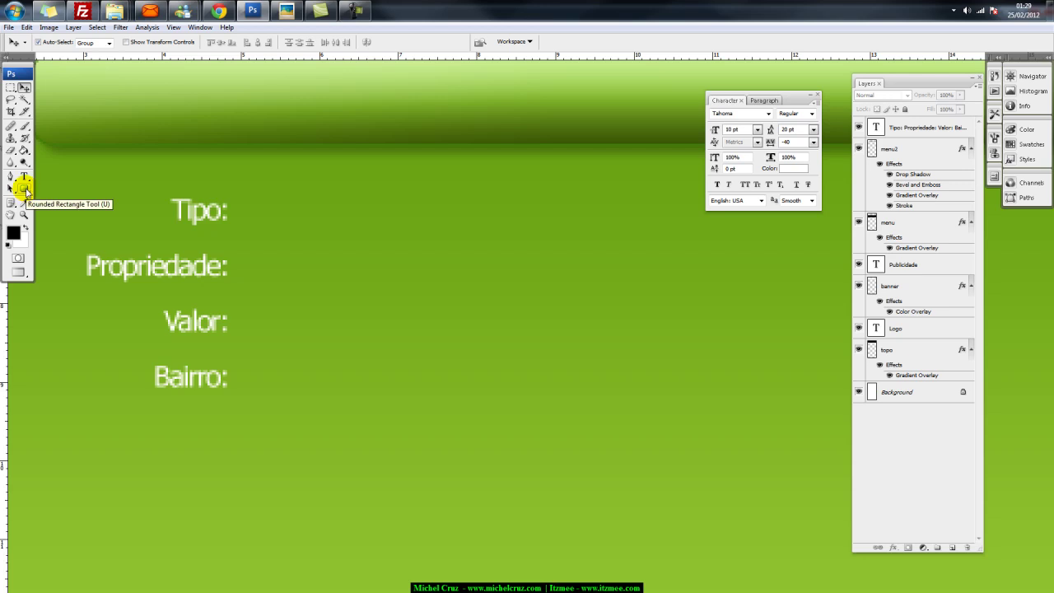
Fill a field-sized rectangle beside Tipo: with black on a new layer
{"action": "left_click", "coordinate": [11, 87]}
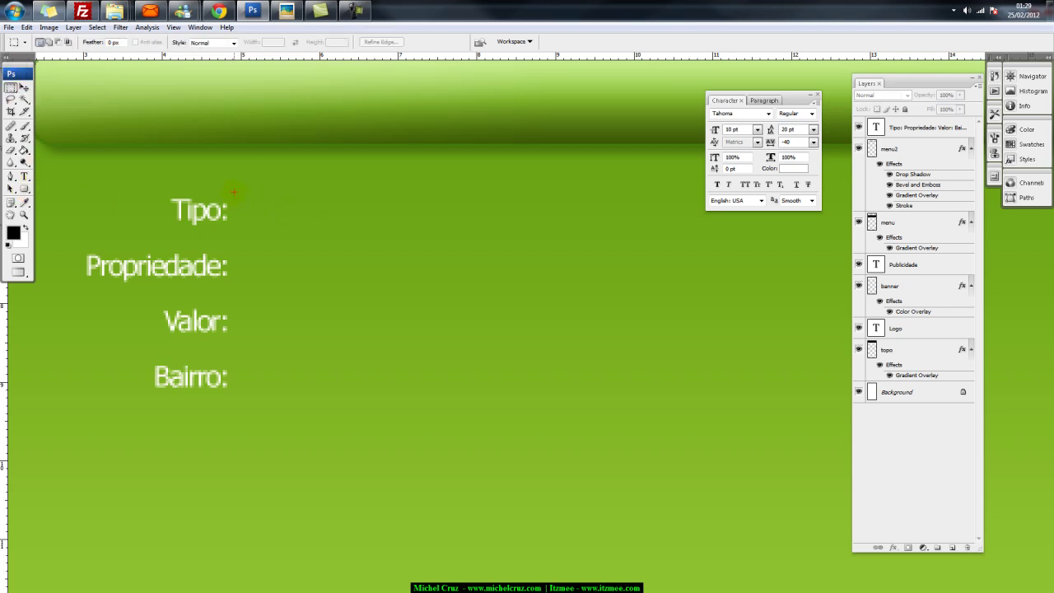
{"action": "left_click_drag", "start_coordinate": [234, 190], "coordinate": [305, 217]}
{"action": "left_click_drag", "start_coordinate": [535, 235], "coordinate": [535, 234]}
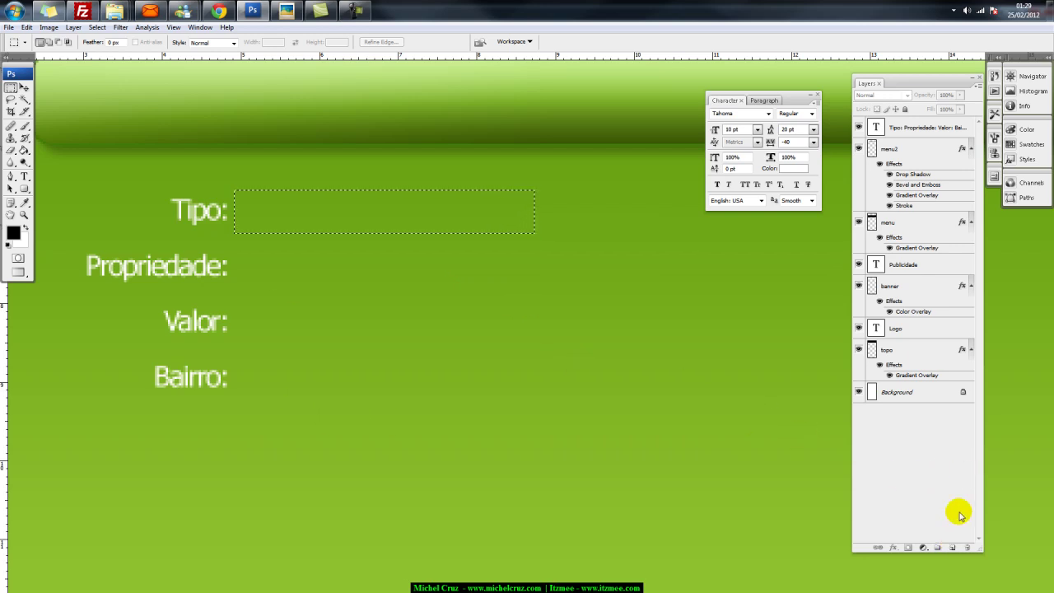
{"action": "left_click", "coordinate": [952, 547]}
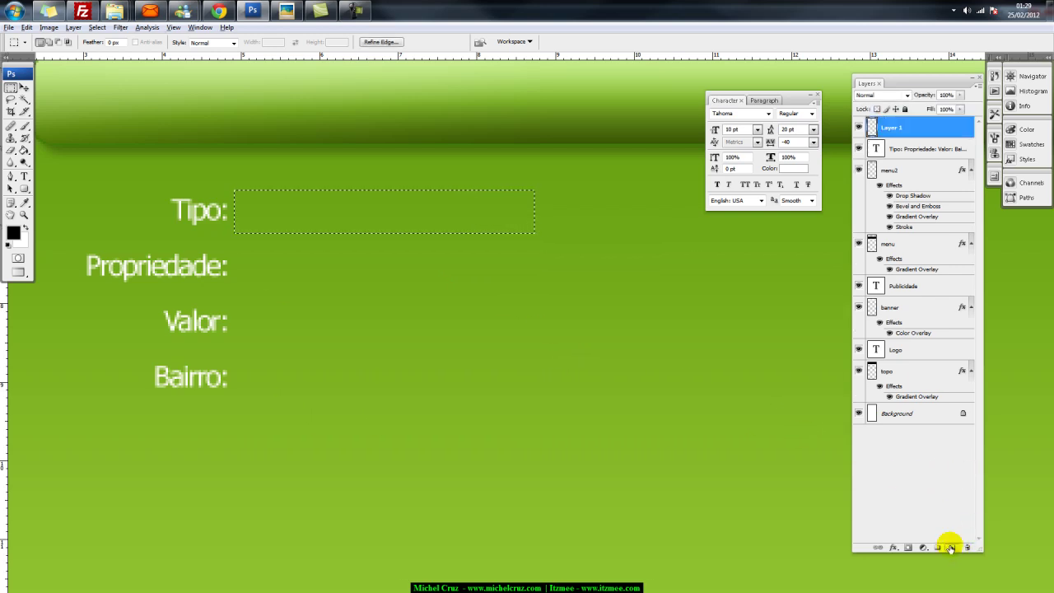
{"action": "key", "text": "alt+BackSpace"}
Duplicate the black bar onto new layers and place copies beside the other labels
{"action": "key", "text": "v"}
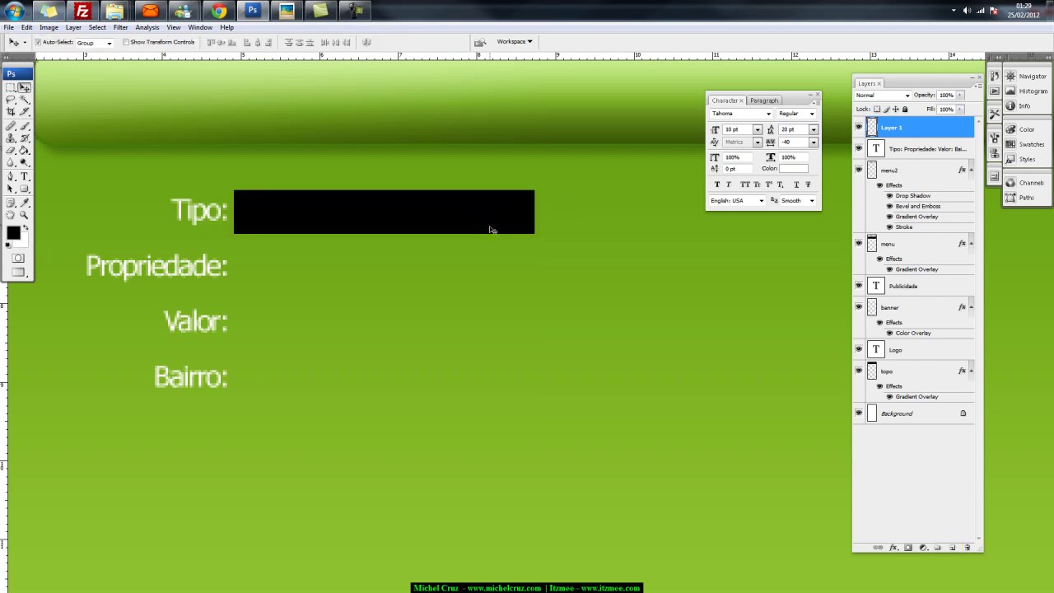
{"action": "key", "text": "ctrl+j"}
{"action": "left_click_drag", "start_coordinate": [490, 242], "coordinate": [487, 377]}
{"action": "key", "text": "ctrl+j"}
{"action": "key", "text": "ctrl+j"}
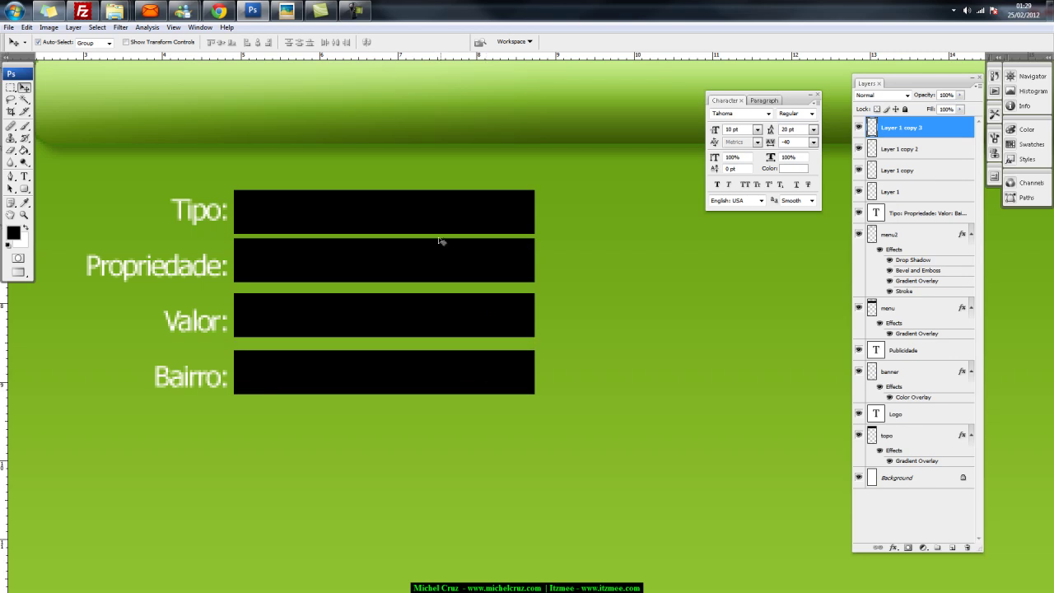
Nudge the Propriedade and Valor bars into alignment and check the Valor bar's layer
{"action": "left_click_drag", "start_coordinate": [424, 256], "coordinate": [420, 255]}
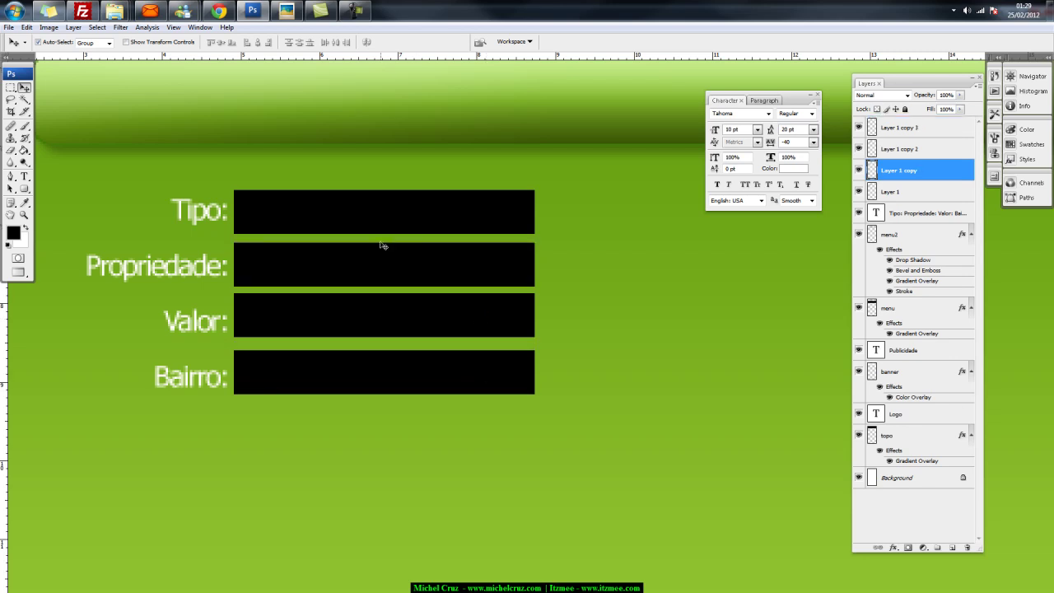
{"action": "left_click_drag", "start_coordinate": [367, 309], "coordinate": [370, 268]}
{"action": "key", "text": "ctrl+z"}
{"action": "left_click", "coordinate": [422, 221]}
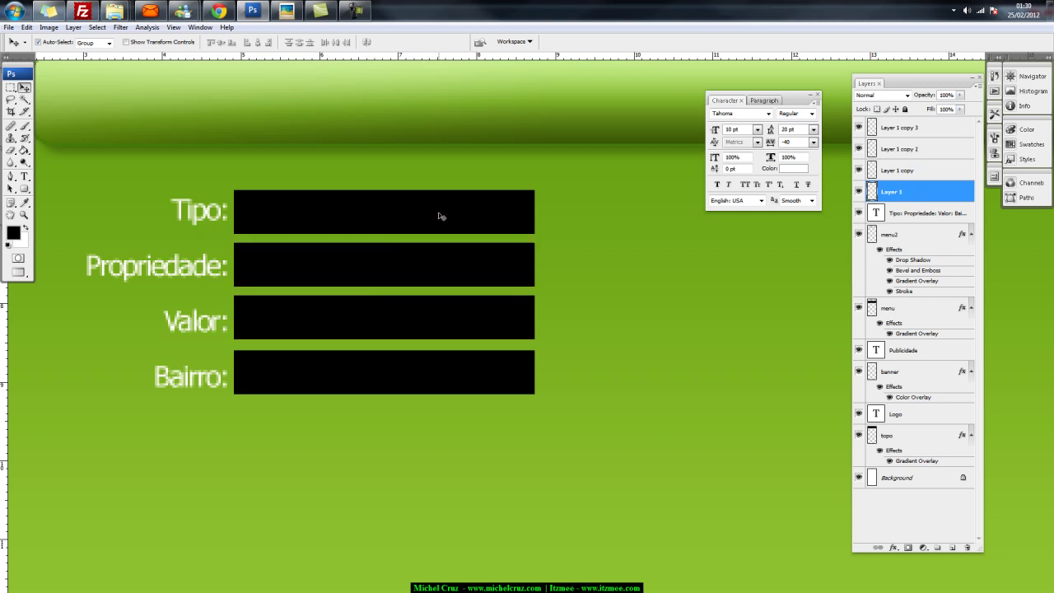
{"action": "left_click", "coordinate": [912, 132]}
{"action": "left_click", "coordinate": [859, 149]}
{"action": "left_click", "coordinate": [859, 149]}
Merge the four black bar layers into one layer, Layer 1 copy 3
{"action": "left_click", "coordinate": [901, 130]}
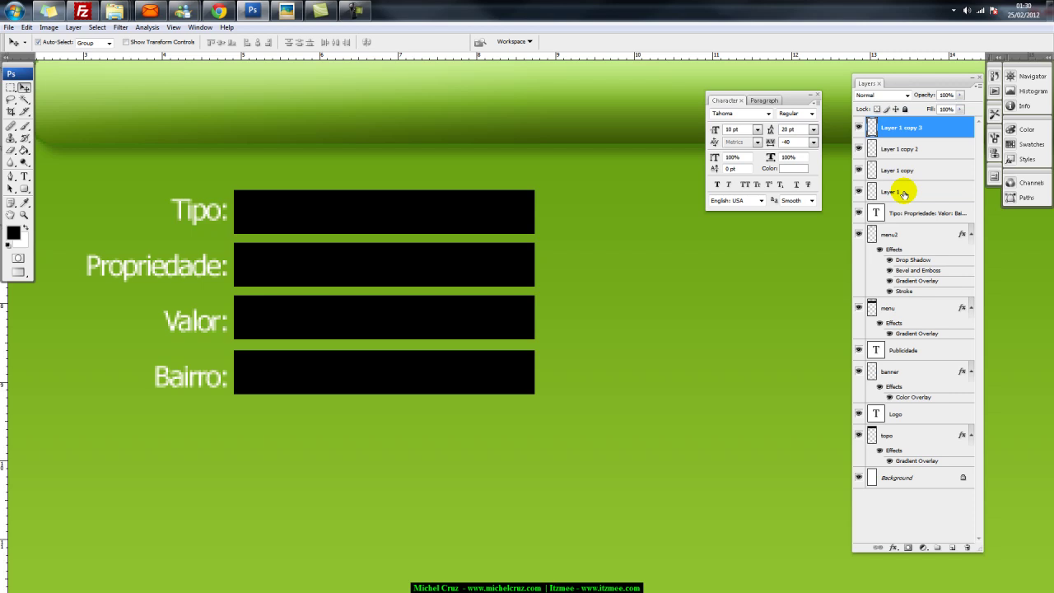
{"action": "left_click", "coordinate": [902, 193], "text": "shift"}
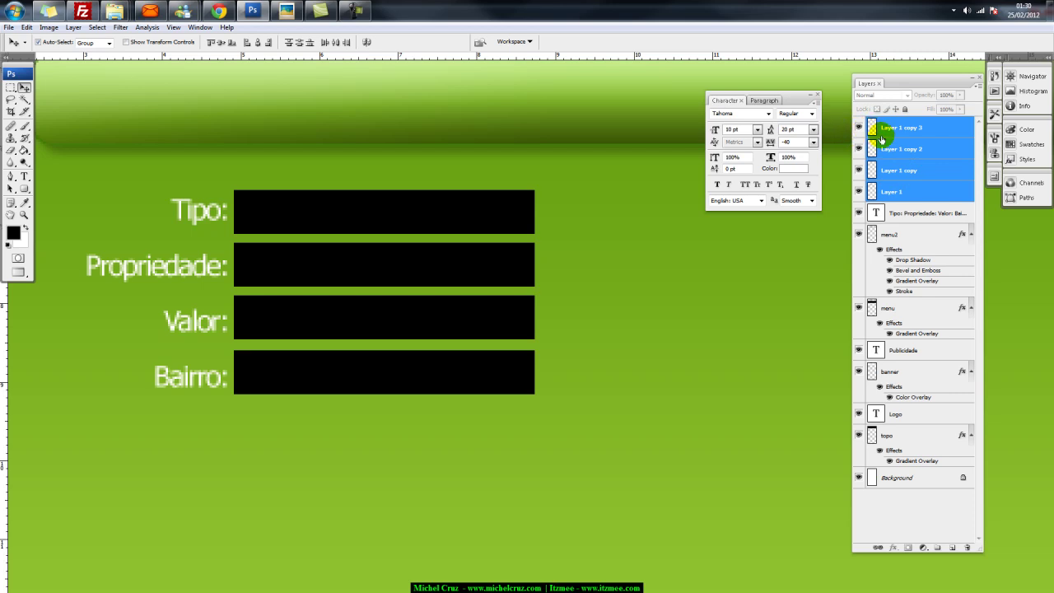
{"action": "key", "text": "ctrl+e"}
{"action": "left_click", "coordinate": [859, 128]}
{"action": "left_click", "coordinate": [859, 128]}
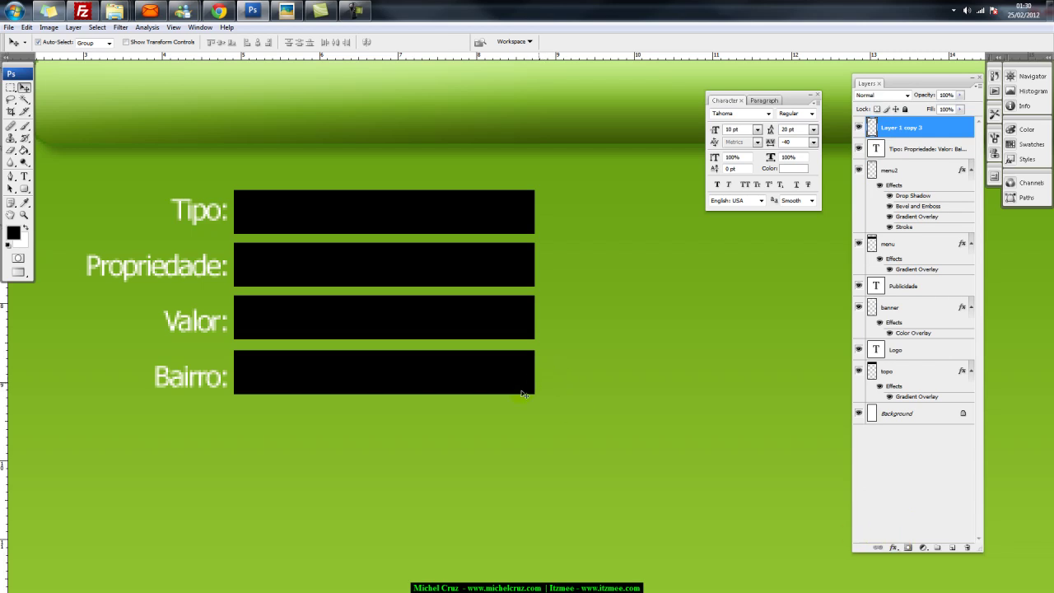
Add a 1 px grey Stroke effect to the boxes, positioned Inside
{"action": "left_click", "coordinate": [894, 549]}
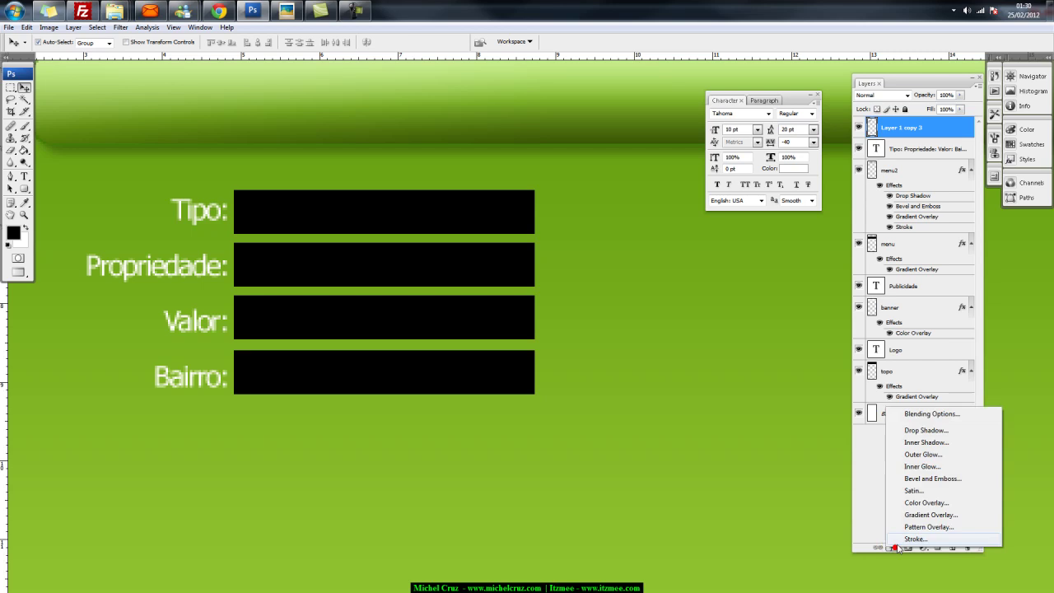
{"action": "left_click", "coordinate": [914, 538]}
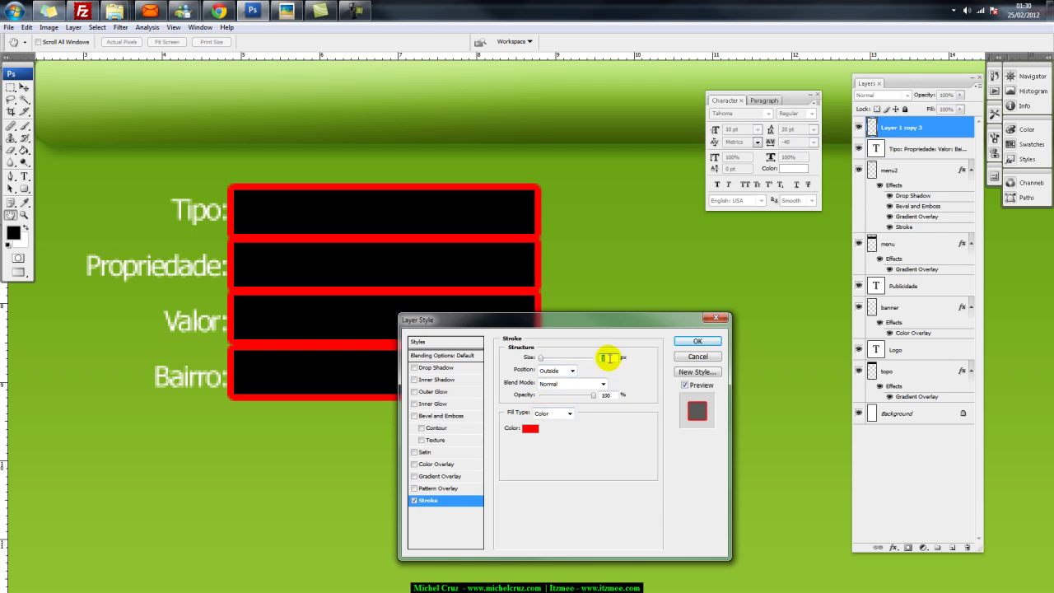
{"action": "type", "text": "1"}
{"action": "left_click", "coordinate": [530, 428]}
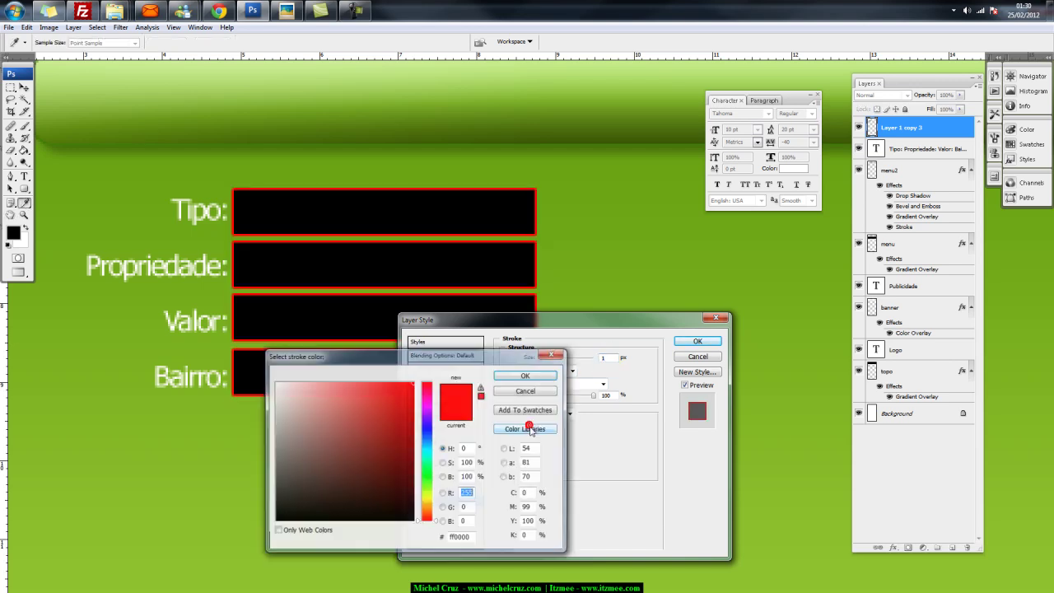
{"action": "mouse_move", "coordinate": [341, 432]}
{"action": "left_mouse_down"}
{"action": "mouse_move", "coordinate": [252, 464]}
{"action": "mouse_move", "coordinate": [272, 461]}
{"action": "mouse_move", "coordinate": [265, 465]}
{"action": "mouse_move", "coordinate": [282, 483]}
{"action": "mouse_move", "coordinate": [294, 466]}
{"action": "mouse_move", "coordinate": [271, 470]}
{"action": "left_mouse_up"}
{"action": "left_click", "coordinate": [526, 374]}
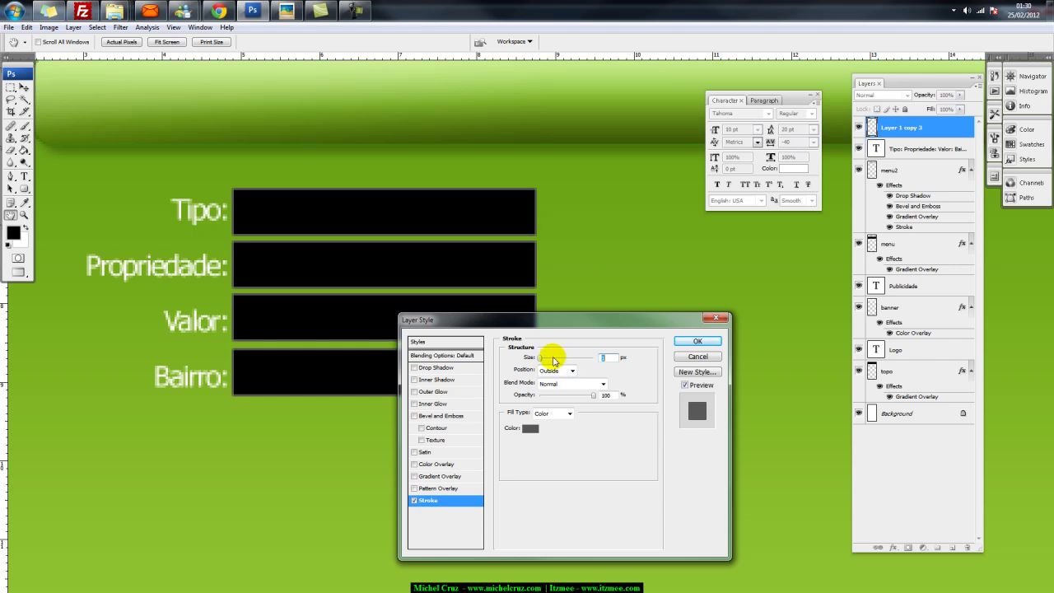
{"action": "left_click", "coordinate": [555, 372]}
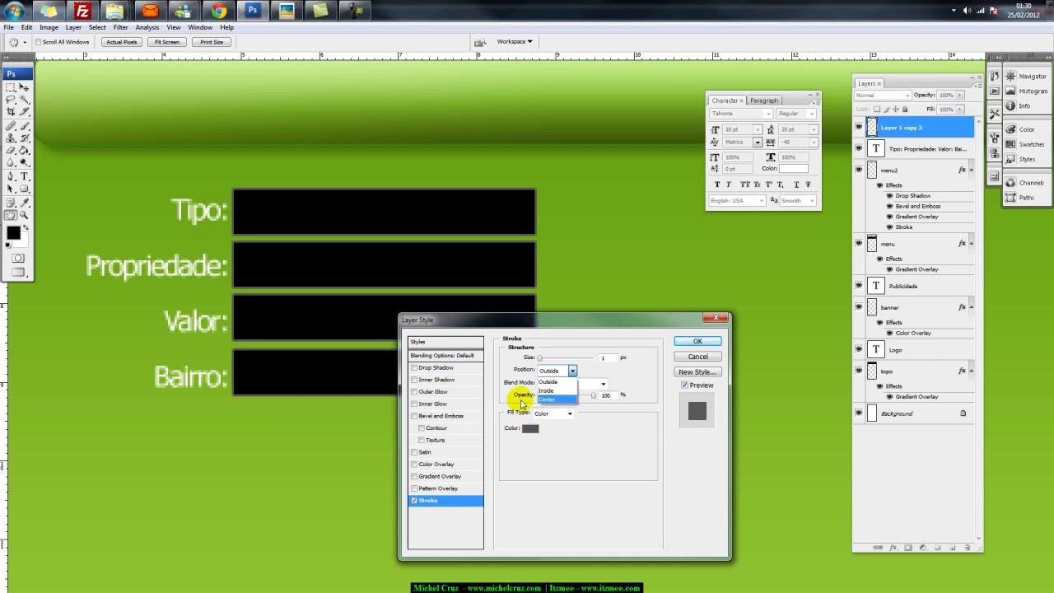
{"action": "left_click", "coordinate": [547, 390]}
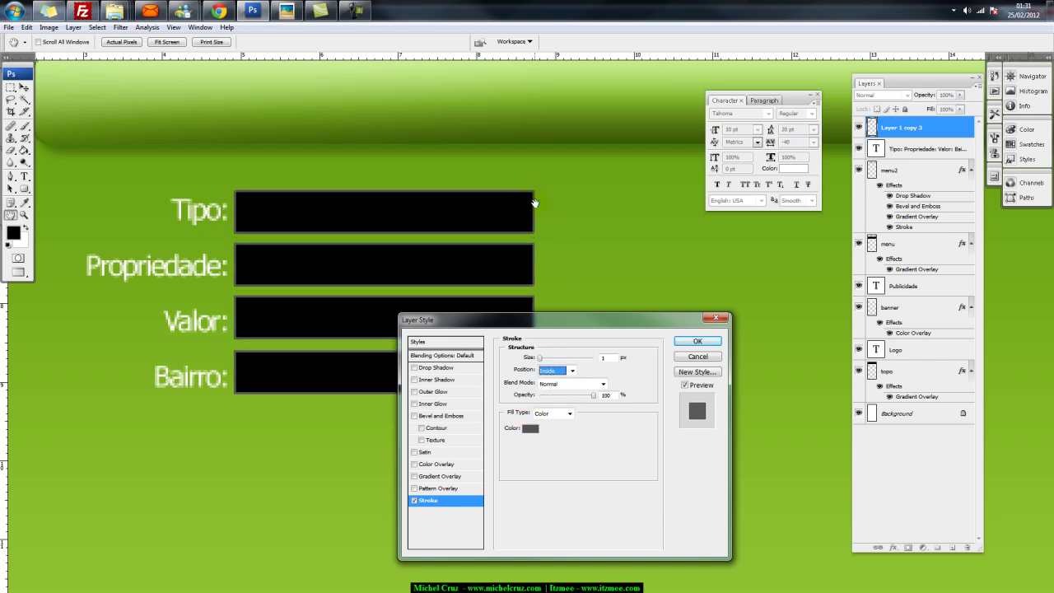
{"action": "left_click", "coordinate": [547, 369]}
{"action": "left_click", "coordinate": [550, 381]}
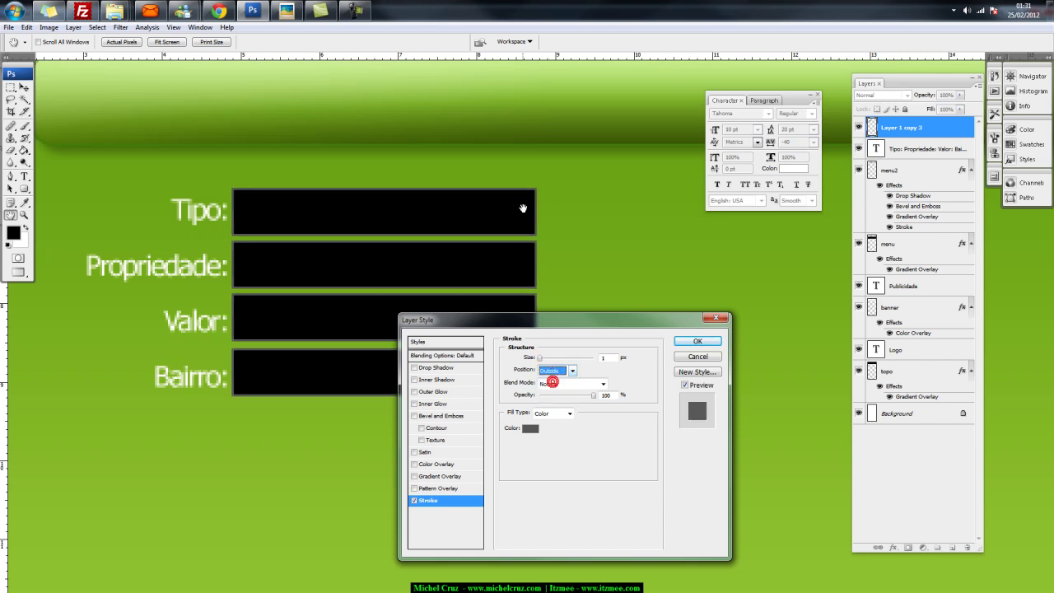
{"action": "left_click", "coordinate": [550, 367]}
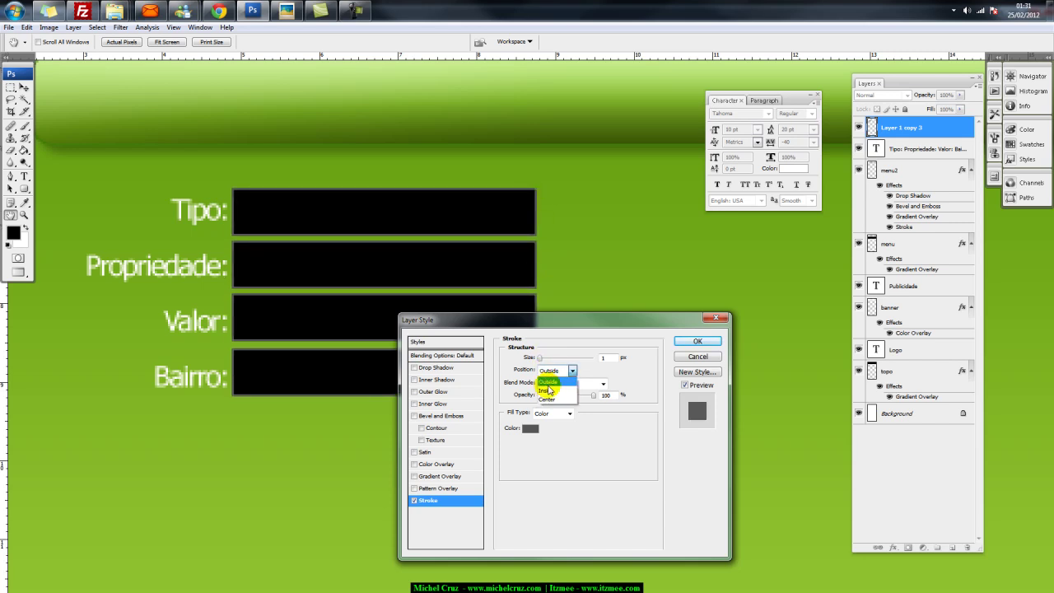
{"action": "left_click", "coordinate": [548, 390]}
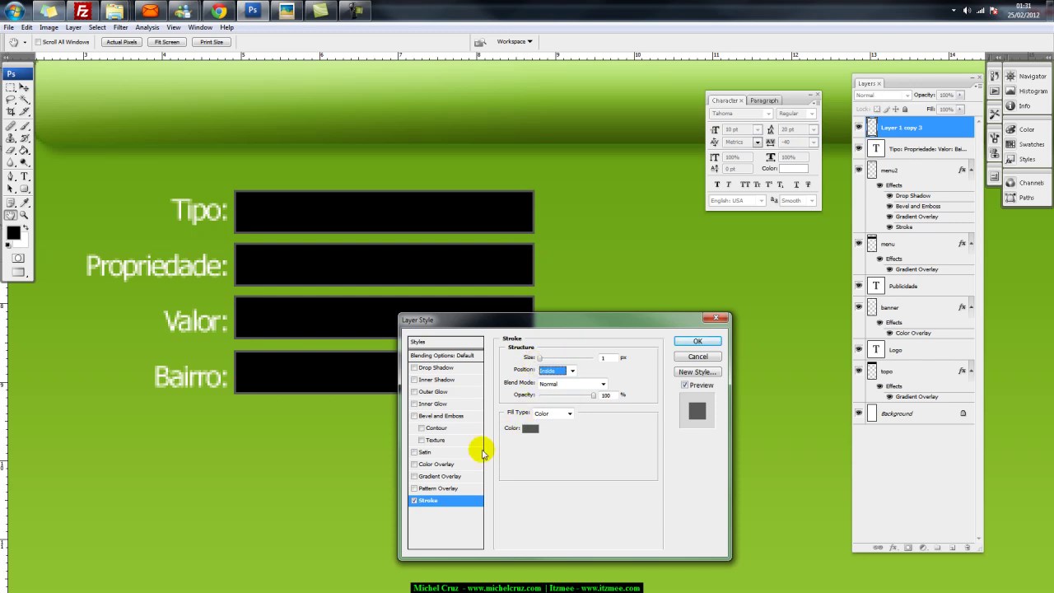
Add a white Color Overlay at 100% opacity to the four field boxes
{"action": "left_click", "coordinate": [433, 465]}
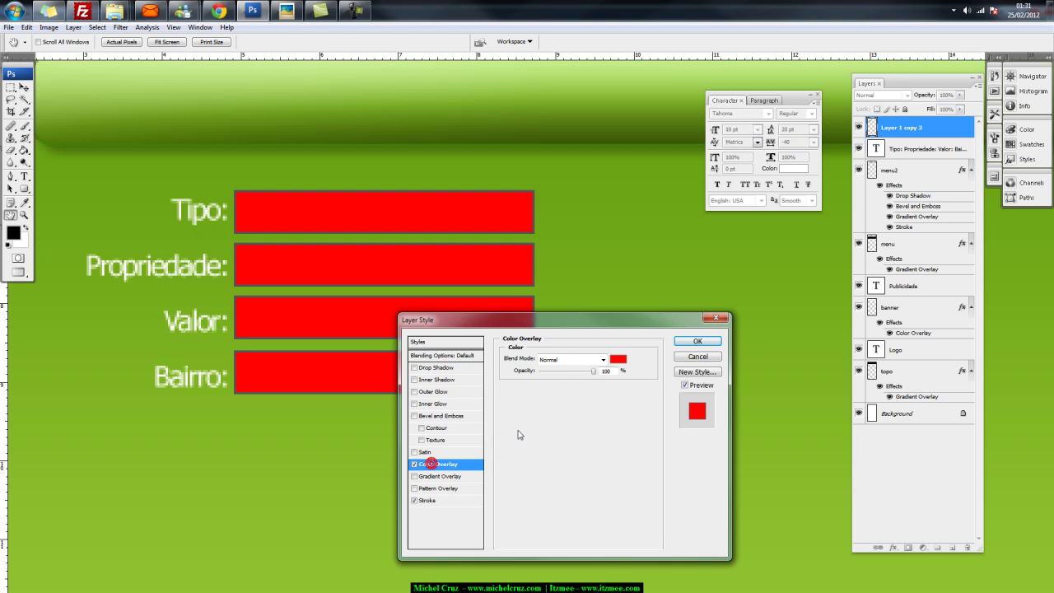
{"action": "left_click", "coordinate": [617, 359]}
{"action": "left_click_drag", "start_coordinate": [357, 422], "coordinate": [277, 383]}
{"action": "left_click", "coordinate": [547, 374]}
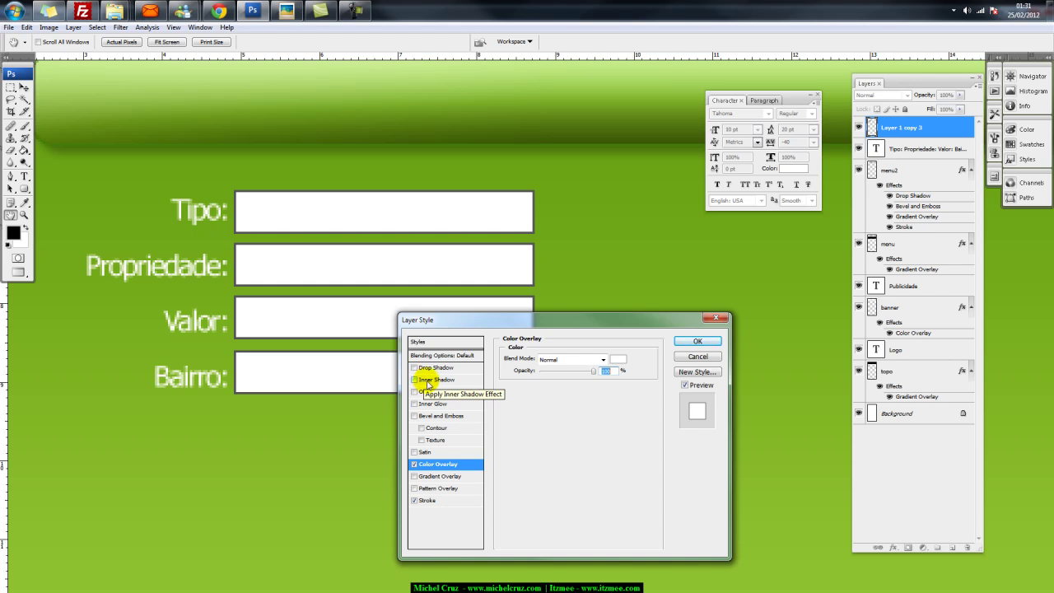
Add an Inner Shadow to the boxes with a 1 px distance
{"action": "left_click", "coordinate": [425, 380]}
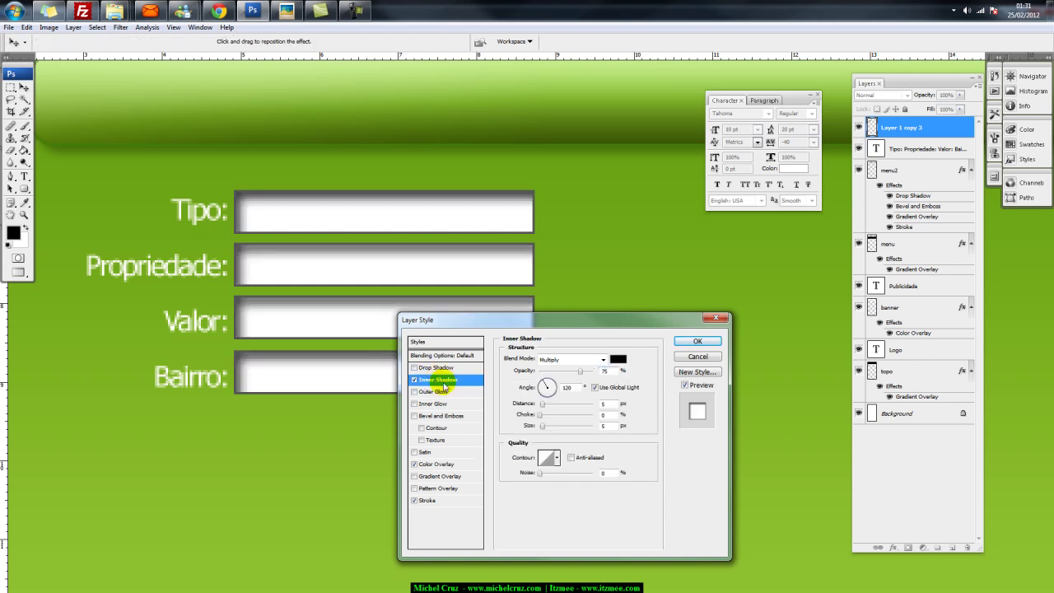
{"action": "left_click", "coordinate": [440, 385]}
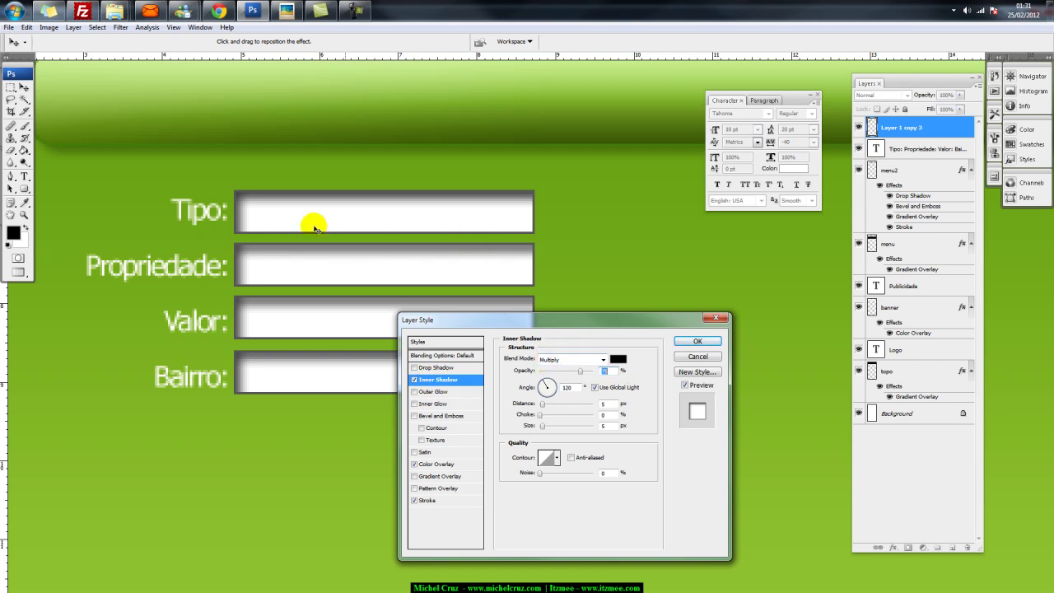
{"action": "left_click", "coordinate": [608, 404]}
{"action": "type", "text": "1"}
Set the inner shadow size to 3 px, lower its opacity slightly, and apply the style
{"action": "left_click", "coordinate": [609, 425]}
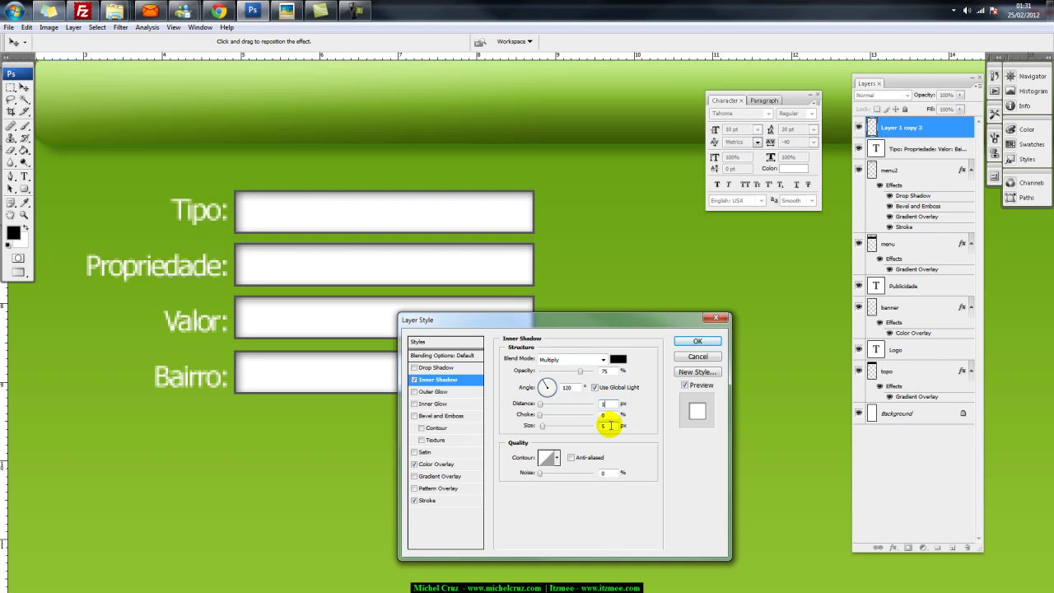
{"action": "left_click", "coordinate": [606, 425]}
{"action": "type", "text": "2"}
{"action": "left_click", "coordinate": [584, 427]}
{"action": "left_click", "coordinate": [608, 427]}
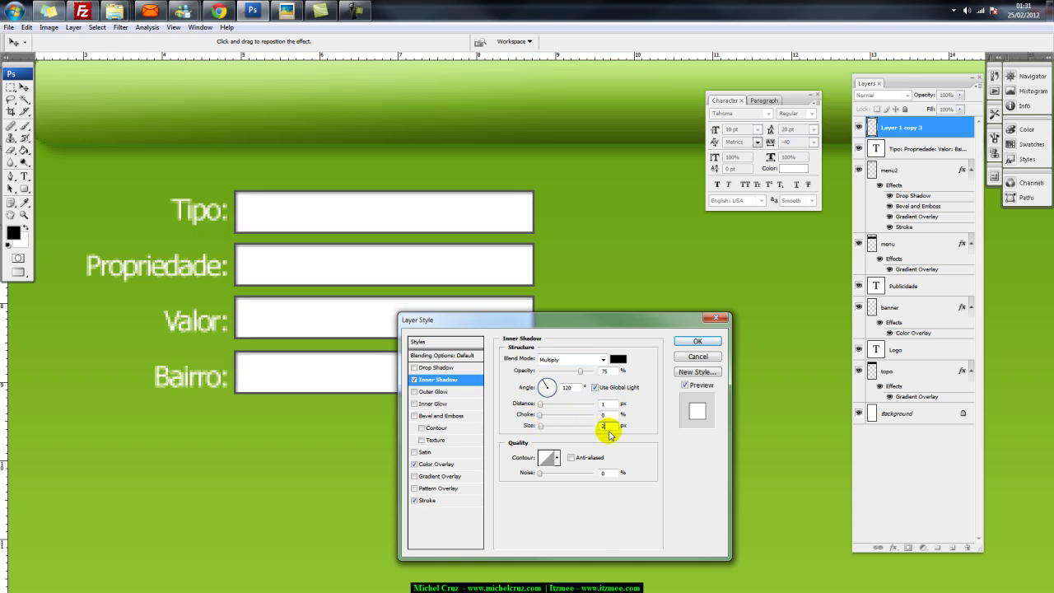
{"action": "double_click", "coordinate": [604, 425]}
{"action": "type", "text": "0"}
{"action": "double_click", "coordinate": [614, 423]}
{"action": "type", "text": "3"}
{"action": "left_click_drag", "start_coordinate": [579, 371], "coordinate": [579, 371]}
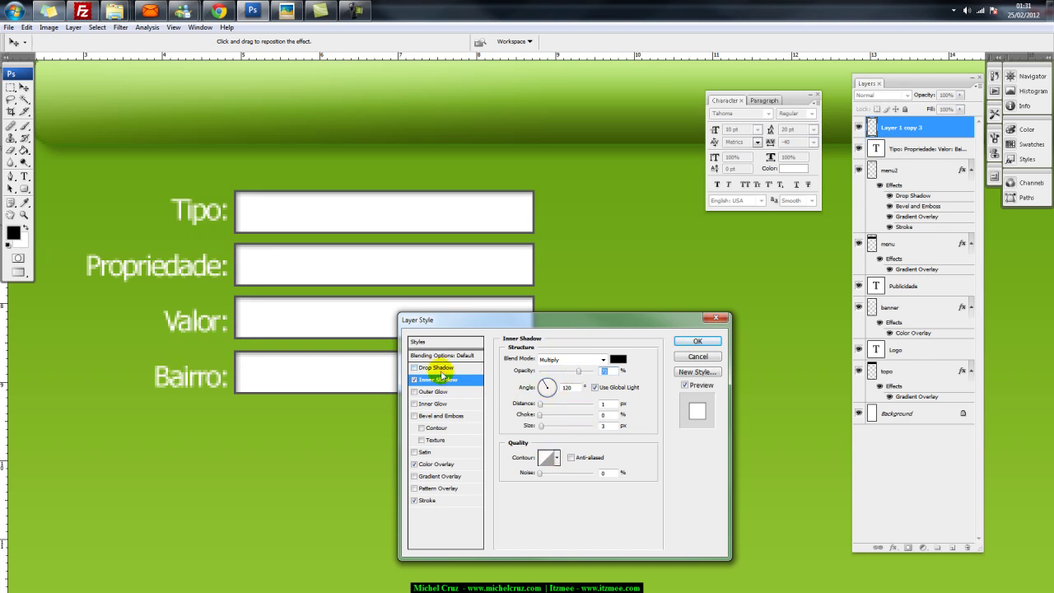
{"action": "left_click", "coordinate": [696, 340]}
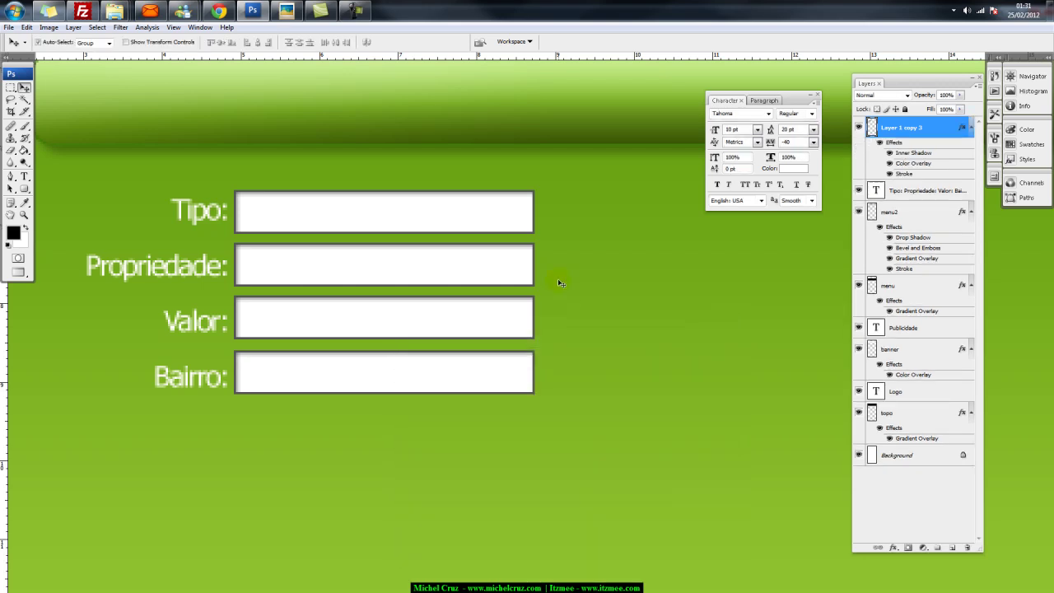
Zoom in close on the finished input fields, then pick the Pen tool
{"action": "key", "text": "ctrl+minus"}
{"action": "key", "text": "ctrl+minus"}
{"action": "key", "text": "ctrl+minus"}
{"action": "key", "text": "ctrl+minus"}
{"action": "key", "text": "ctrl+plus"}
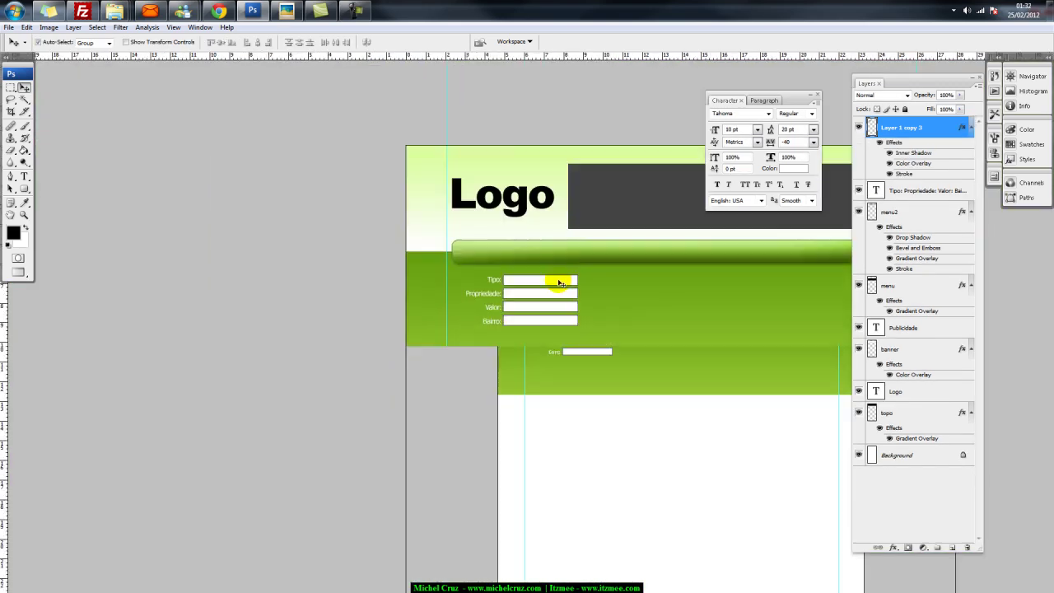
{"action": "left_click_drag", "start_coordinate": [513, 250], "coordinate": [440, 288]}
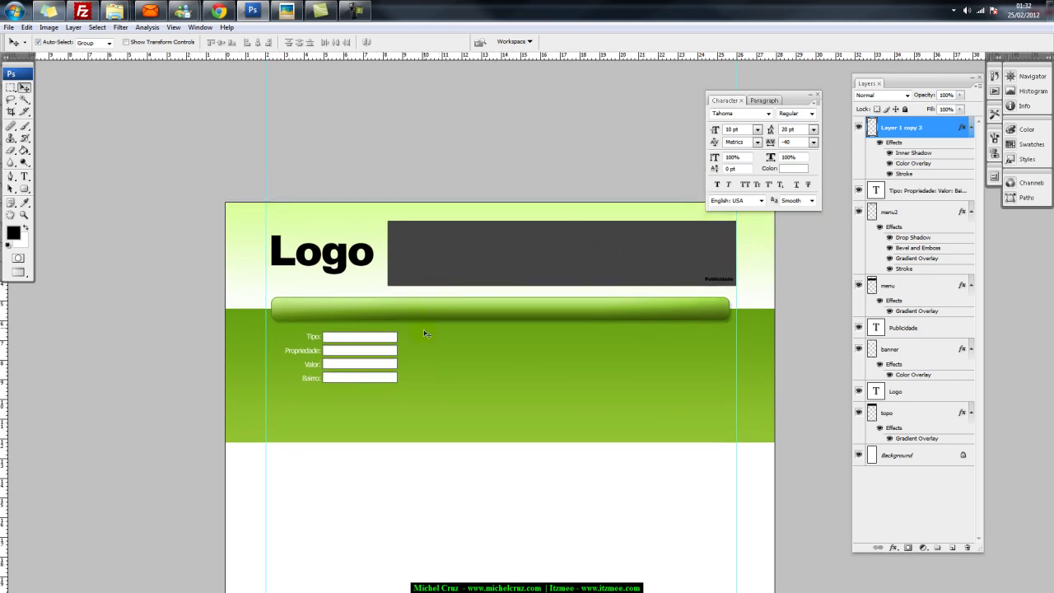
{"action": "key", "text": "ctrl+plus"}
{"action": "key", "text": "ctrl+plus"}
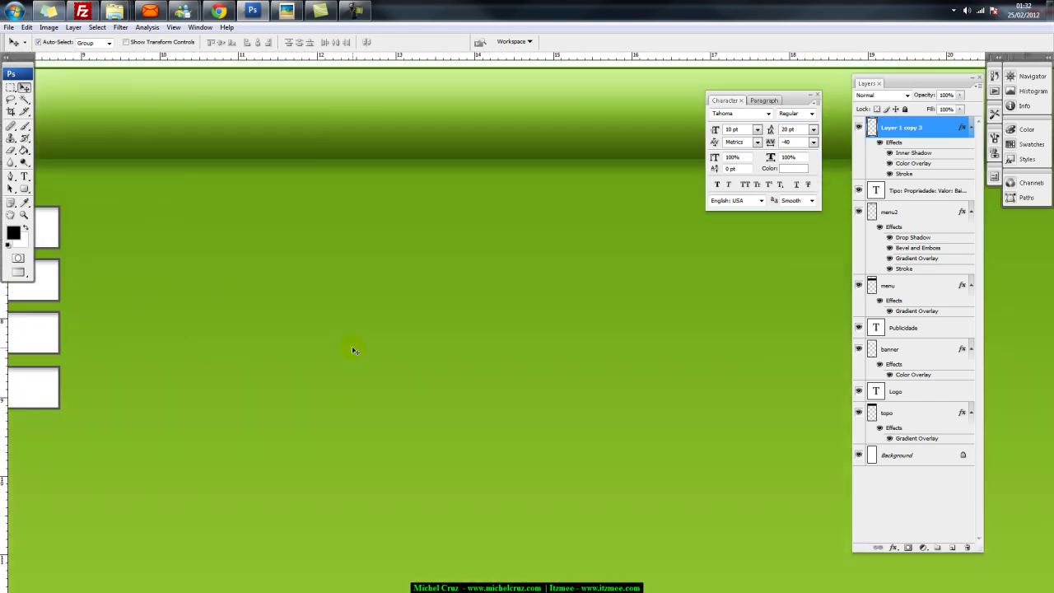
{"action": "left_click_drag", "start_coordinate": [190, 264], "coordinate": [416, 282]}
{"action": "key", "text": "ctrl+plus"}
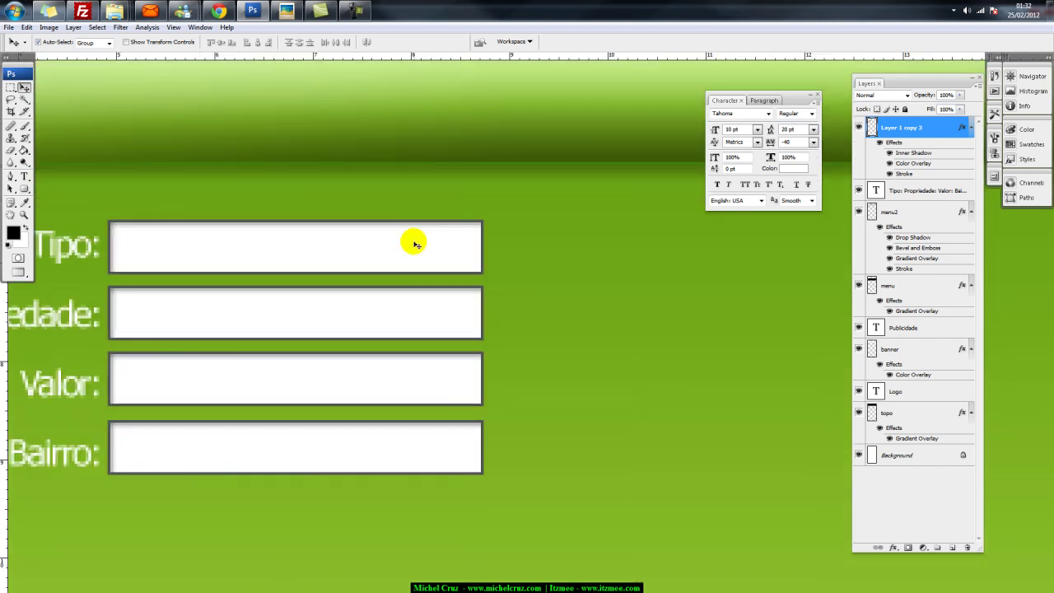
{"action": "left_click_drag", "start_coordinate": [412, 242], "coordinate": [415, 269]}
{"action": "left_click", "coordinate": [415, 268]}
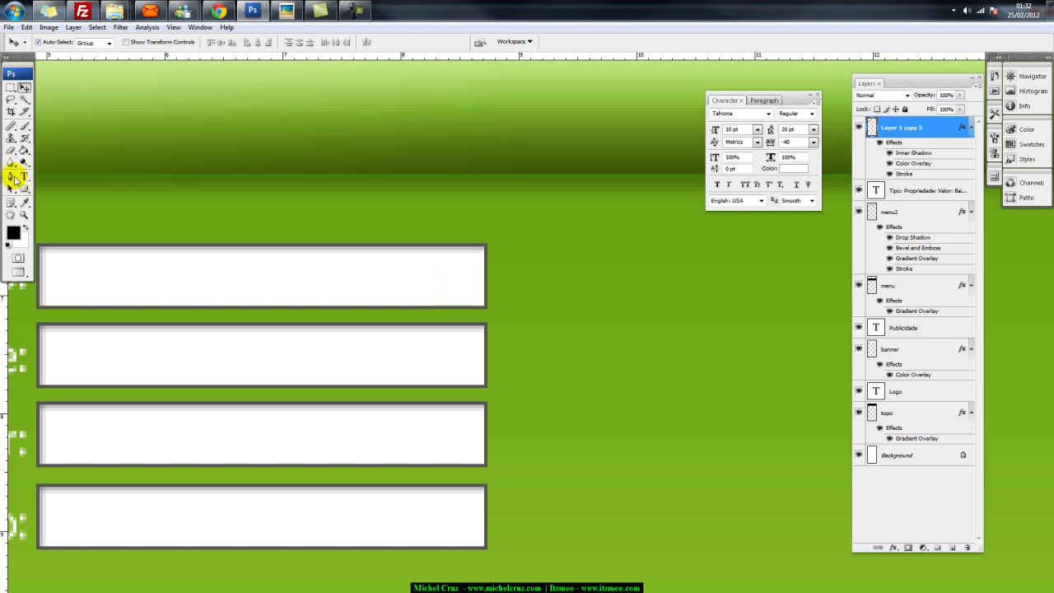
{"action": "left_click", "coordinate": [12, 178]}
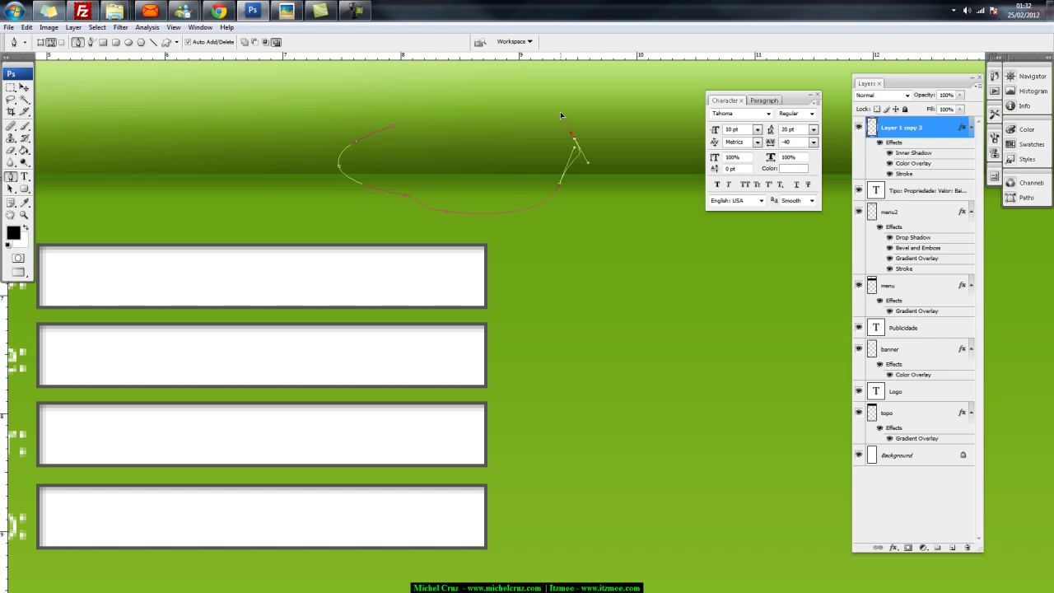
Delete the leftover curved path, add a new empty layer, and zoom in on the lower box
{"action": "key", "text": "ctrl+alt+z"}
{"action": "key", "text": "ctrl+alt+z"}
{"action": "key", "text": "ctrl+alt+z"}
{"action": "key", "text": "ctrl+alt+z"}
{"action": "key", "text": "ctrl+alt+z"}
{"action": "key", "text": "ctrl+alt+z"}
{"action": "key", "text": "ctrl+alt+z"}
{"action": "left_click", "coordinate": [953, 548]}
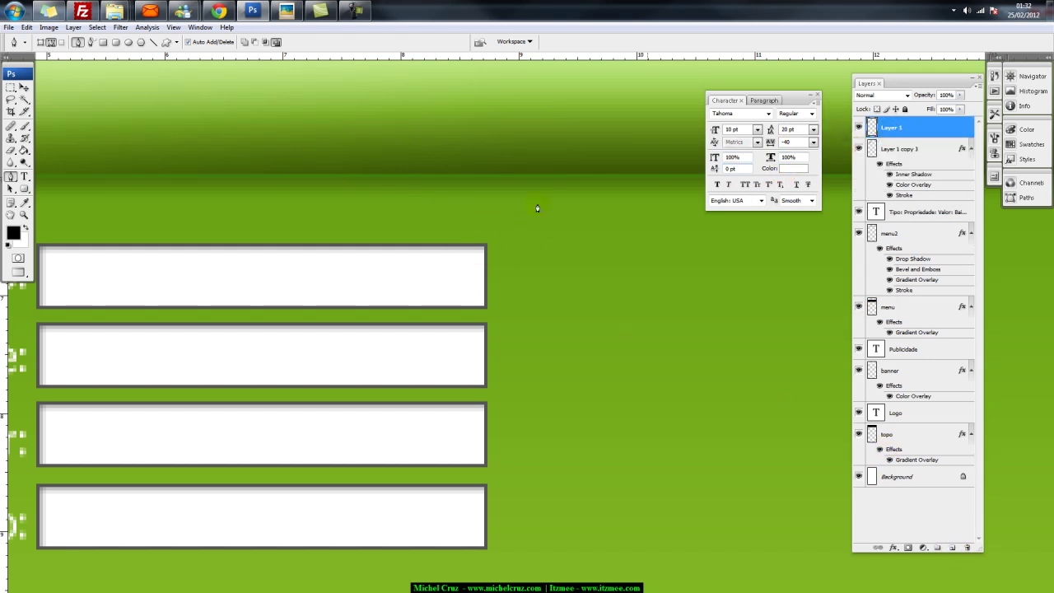
{"action": "left_click", "coordinate": [308, 283]}
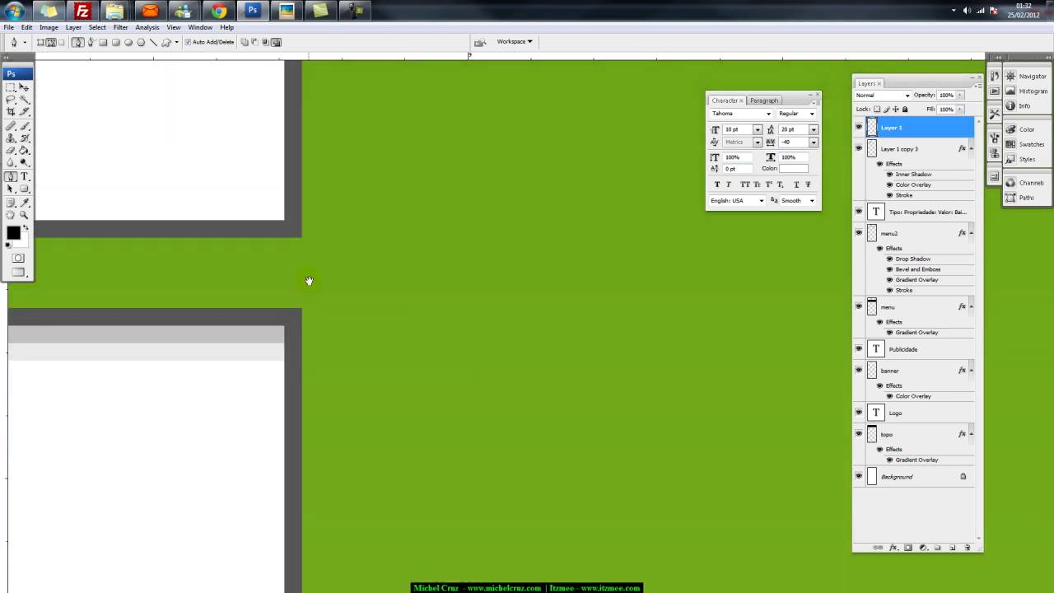
{"action": "left_click_drag", "start_coordinate": [249, 165], "coordinate": [508, 348]}
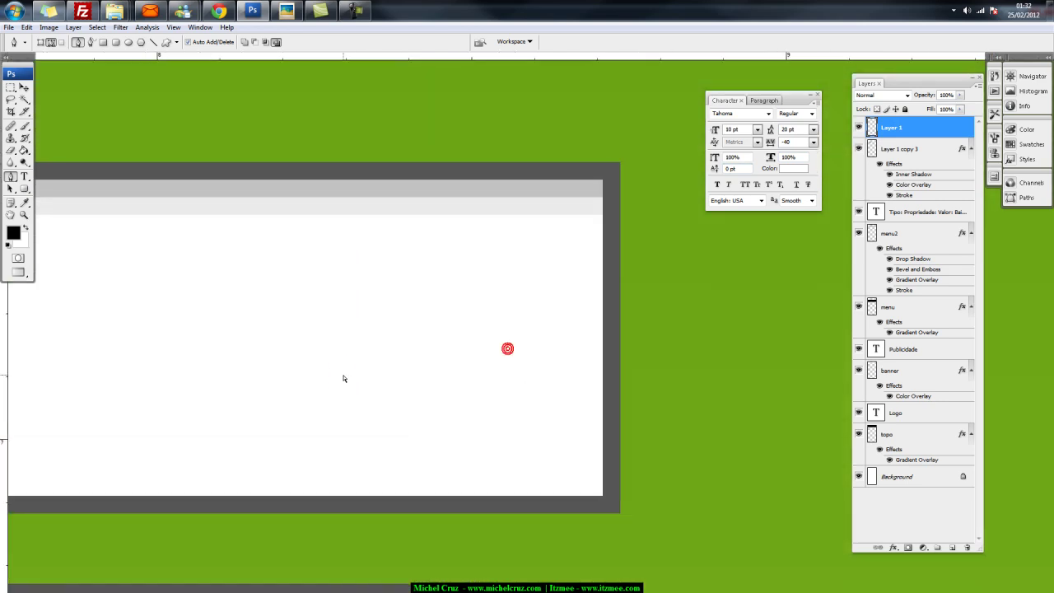
Draw a small trial triangle path with the Pen tool, then undo it
{"action": "left_click", "coordinate": [414, 326]}
{"action": "left_click", "coordinate": [451, 388]}
{"action": "left_click", "coordinate": [487, 329]}
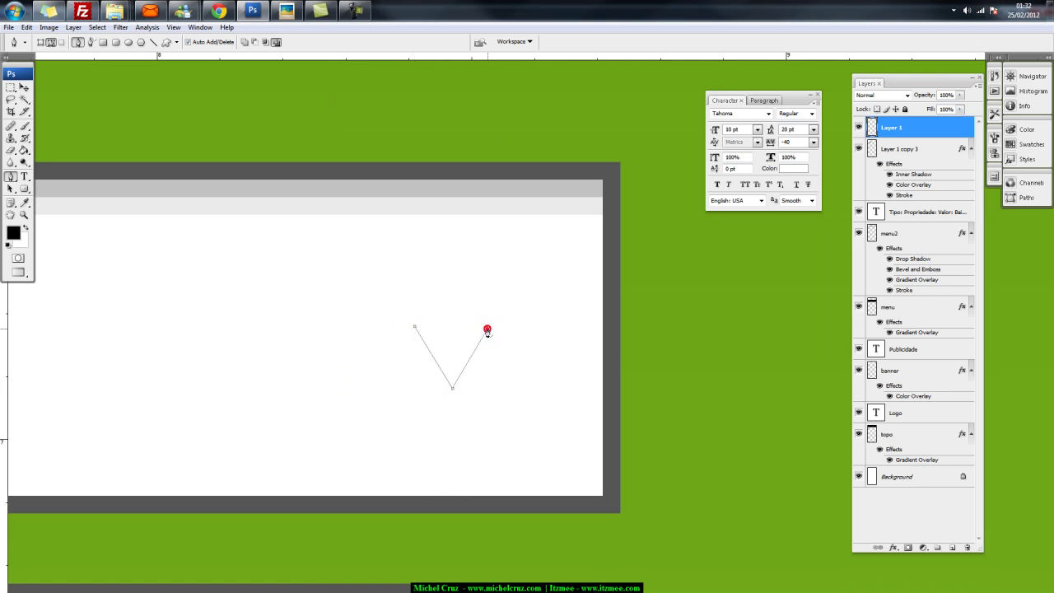
{"action": "left_click", "coordinate": [416, 327]}
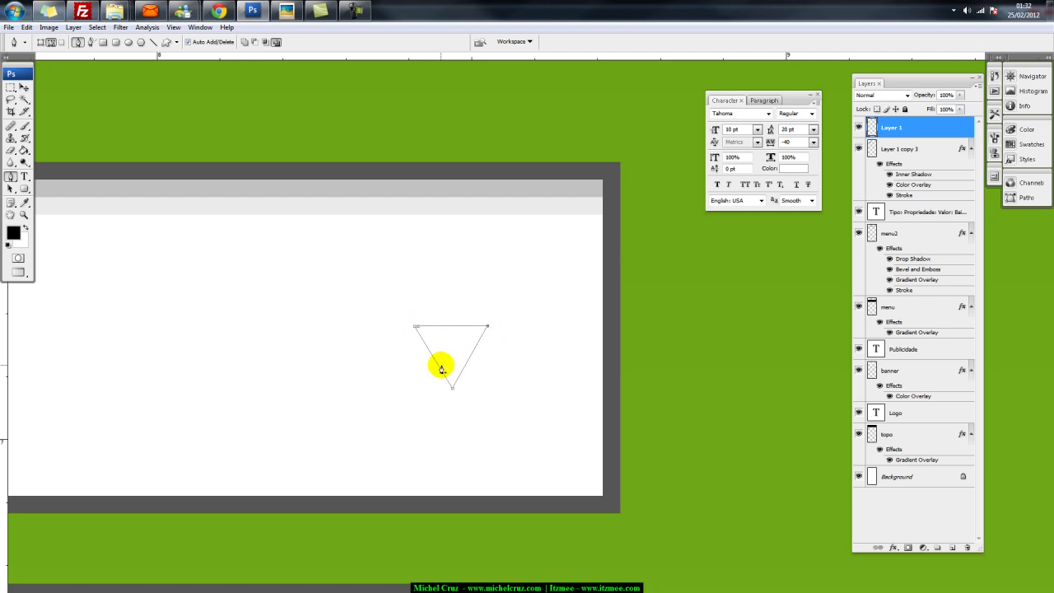
{"action": "mouse_move", "coordinate": [416, 327]}
{"action": "left_mouse_down"}
{"action": "mouse_move", "coordinate": [437, 351]}
{"action": "mouse_move", "coordinate": [429, 343]}
{"action": "left_mouse_up"}
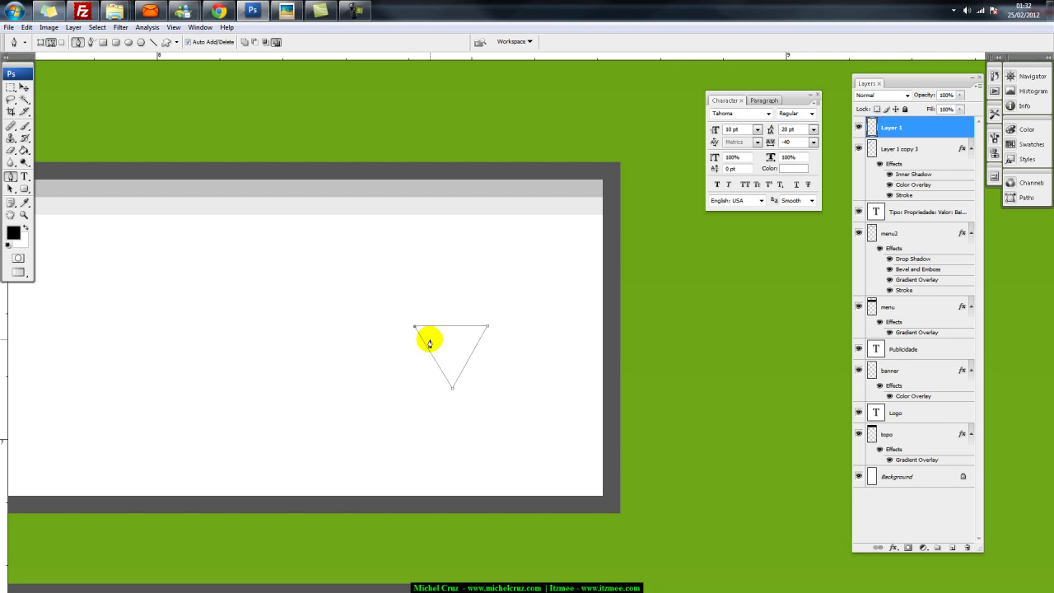
{"action": "key", "text": "ctrl+Return"}
{"action": "key", "text": "ctrl+z"}
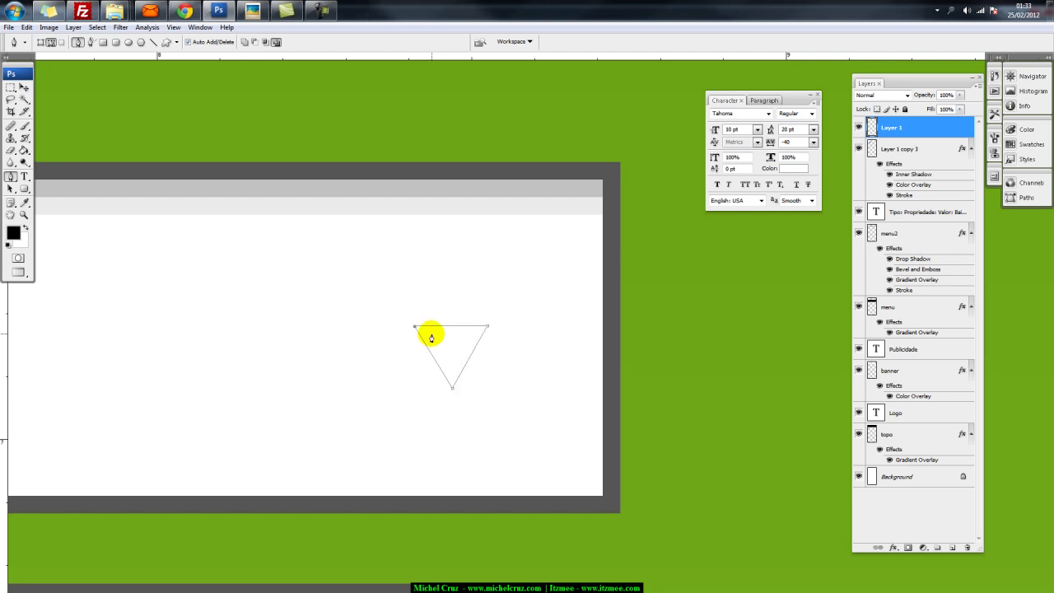
{"action": "key", "text": "ctrl+alt+z"}
{"action": "key", "text": "ctrl+alt+z"}
{"action": "key", "text": "ctrl+alt+z"}
{"action": "key", "text": "ctrl+alt+z"}
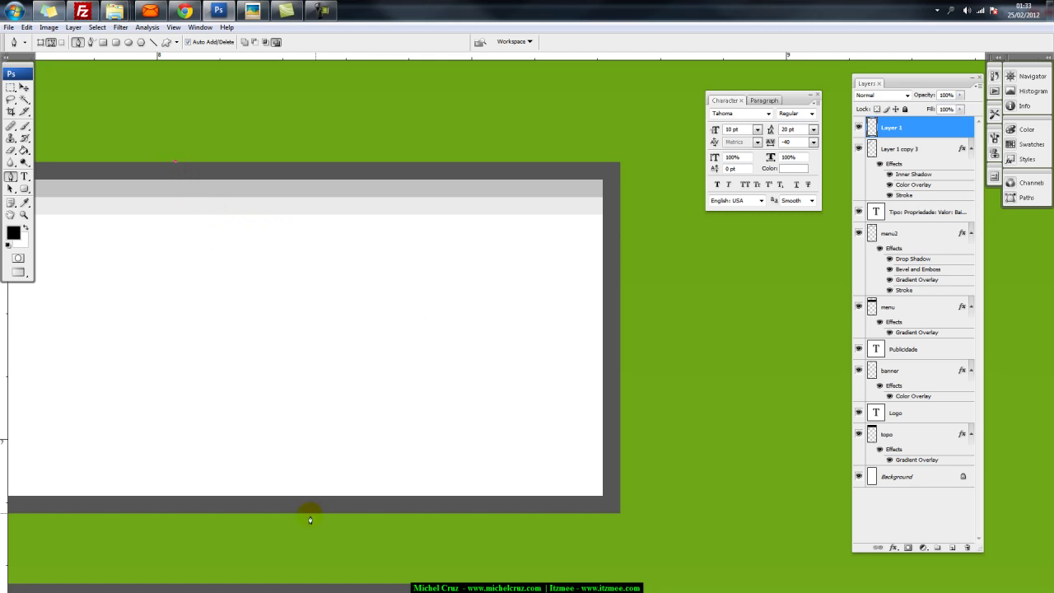
Draw a larger downward-pointing triangle path and adjust its points to widen and balance it
{"action": "left_click", "coordinate": [277, 513]}
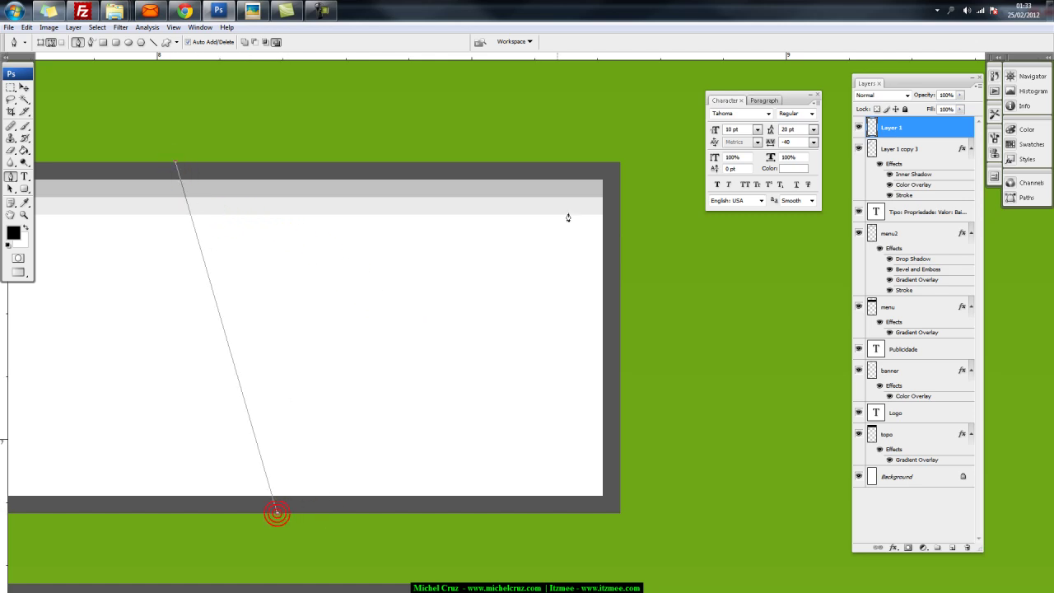
{"action": "left_click", "coordinate": [566, 162]}
{"action": "left_click_drag", "start_coordinate": [567, 164], "coordinate": [437, 170]}
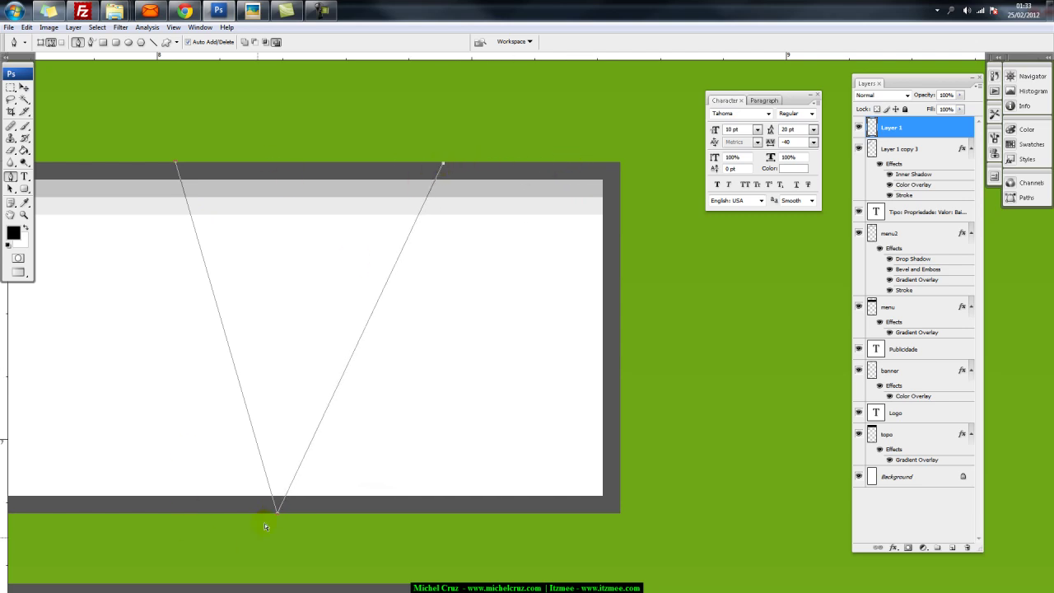
{"action": "left_click_drag", "start_coordinate": [278, 516], "coordinate": [291, 512]}
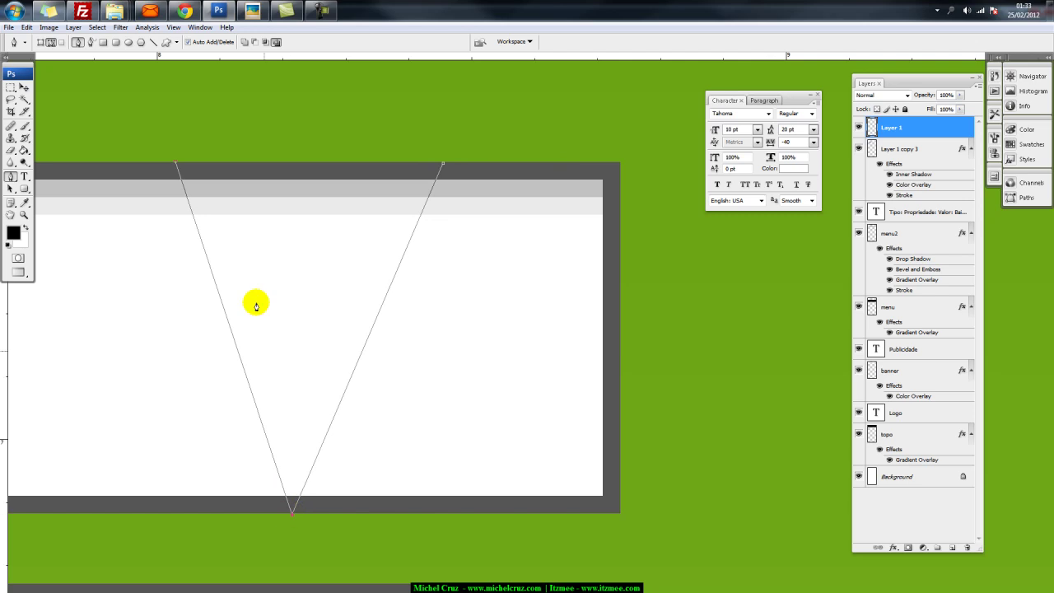
{"action": "left_click_drag", "start_coordinate": [445, 166], "coordinate": [478, 163]}
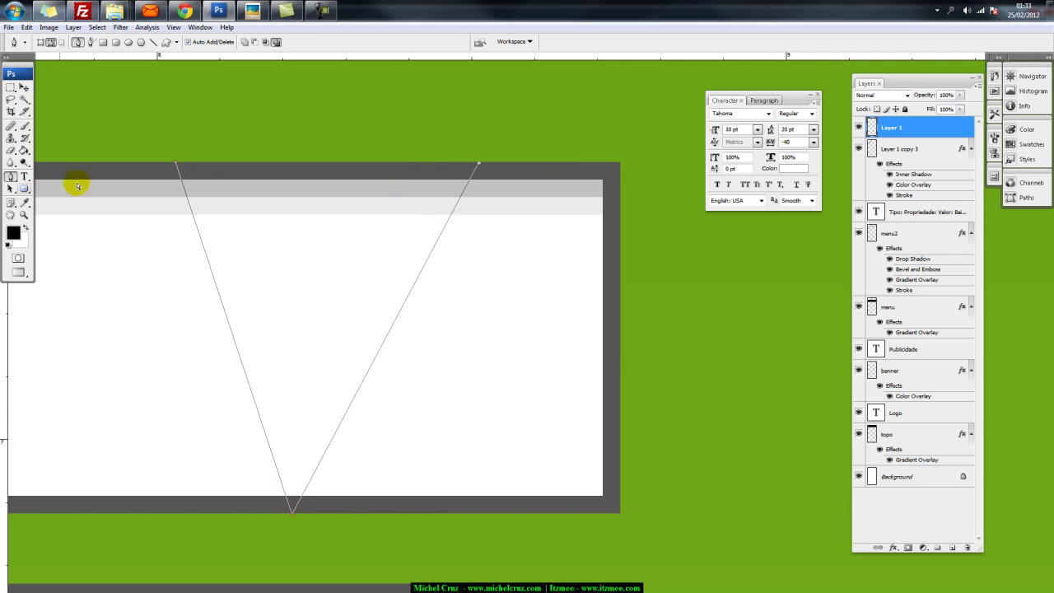
{"action": "left_click_drag", "start_coordinate": [175, 165], "coordinate": [96, 161]}
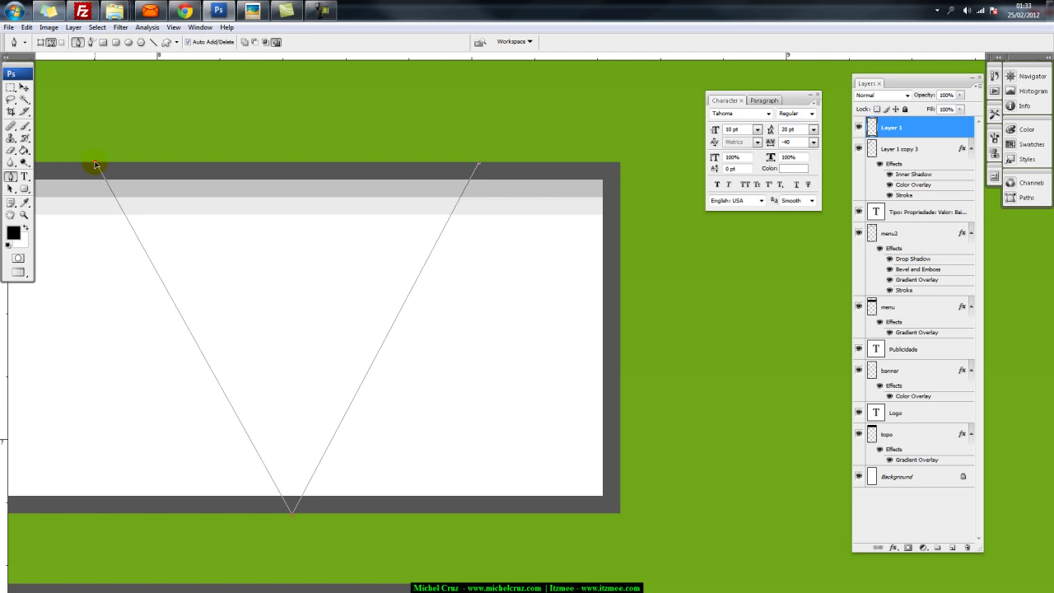
{"action": "left_click_drag", "start_coordinate": [480, 165], "coordinate": [504, 165]}
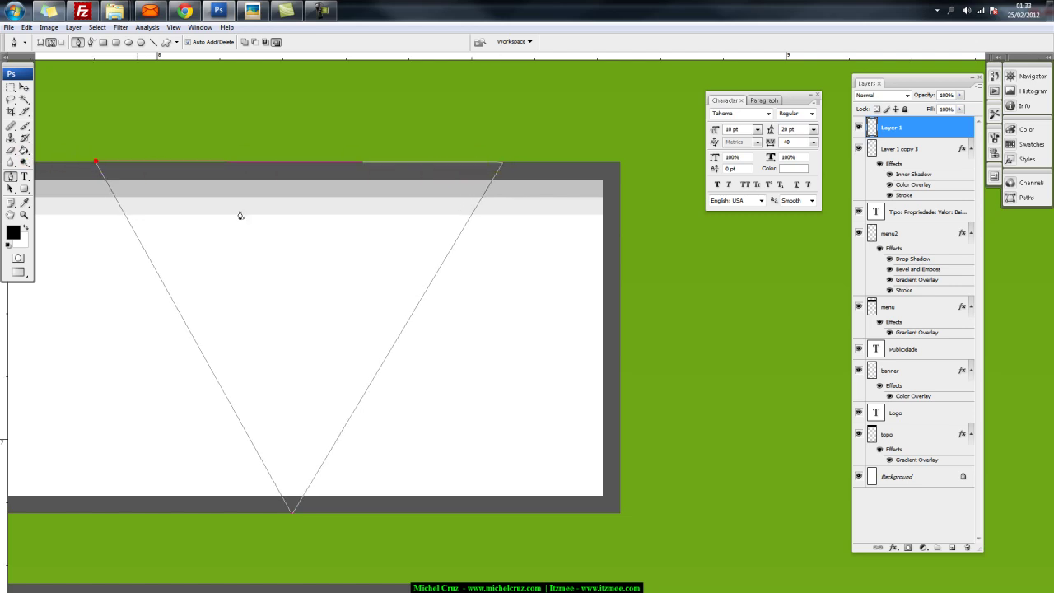
Convert the triangle path to a selection, fill it with black, and deselect
{"action": "left_click", "coordinate": [409, 309], "text": "ctrl"}
{"action": "key", "text": "ctrl+Return"}
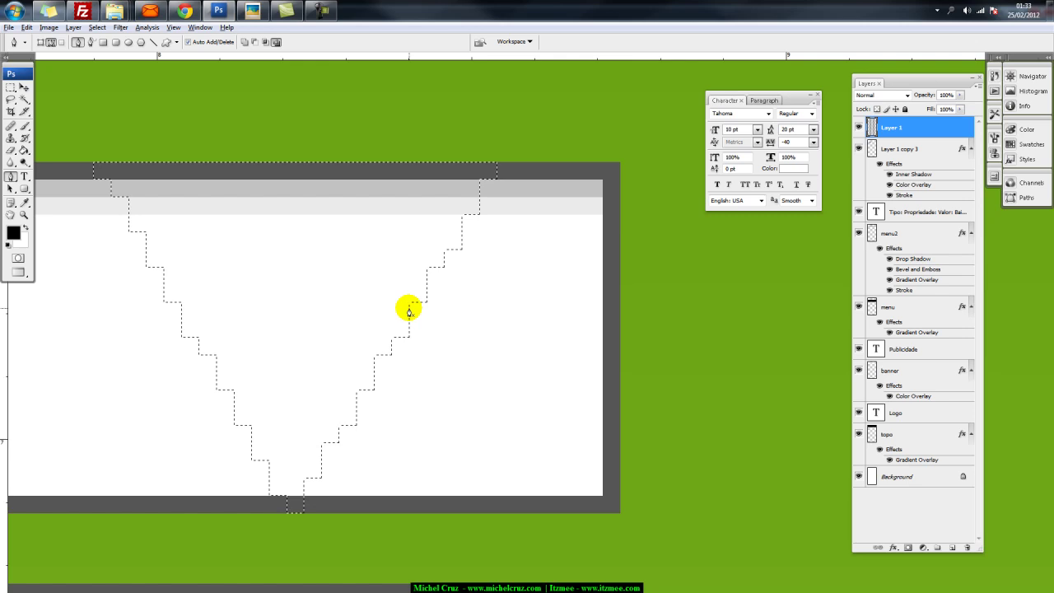
{"action": "key", "text": "alt+BackSpace"}
{"action": "key", "text": "ctrl+d"}
Scale the black triangle down to about 32%, then enlarge it slightly
{"action": "key", "text": "v"}
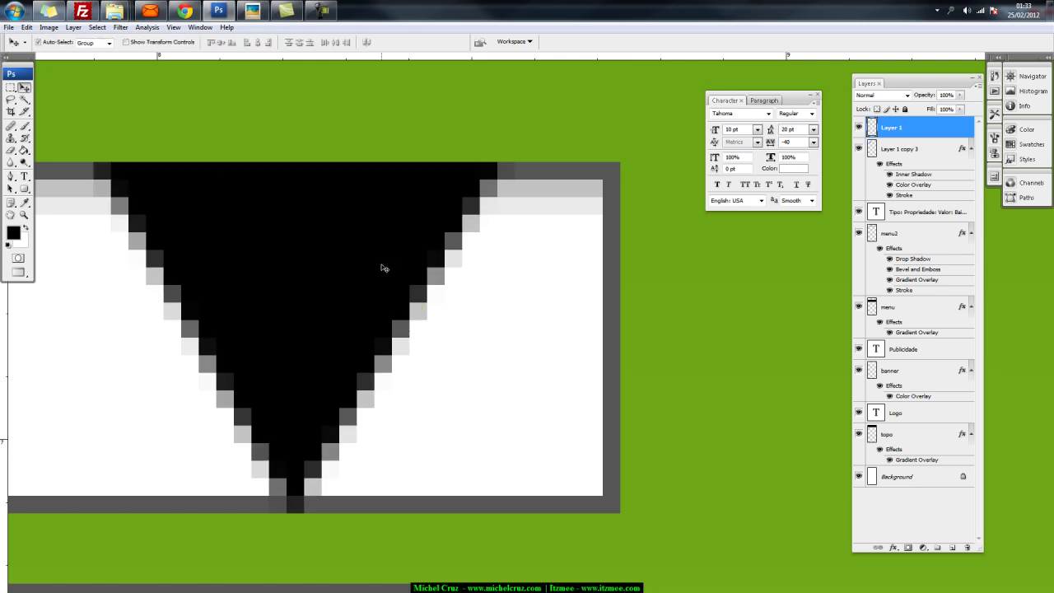
{"action": "key", "text": "ctrl+minus"}
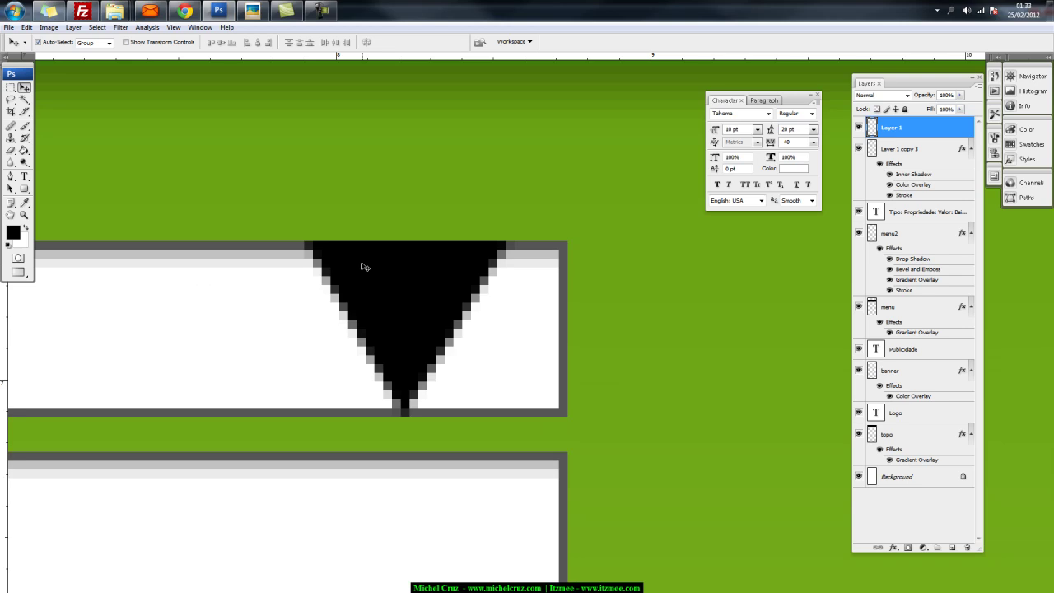
{"action": "key", "text": "ctrl+t"}
{"action": "left_click_drag", "start_coordinate": [535, 220], "coordinate": [523, 280]}
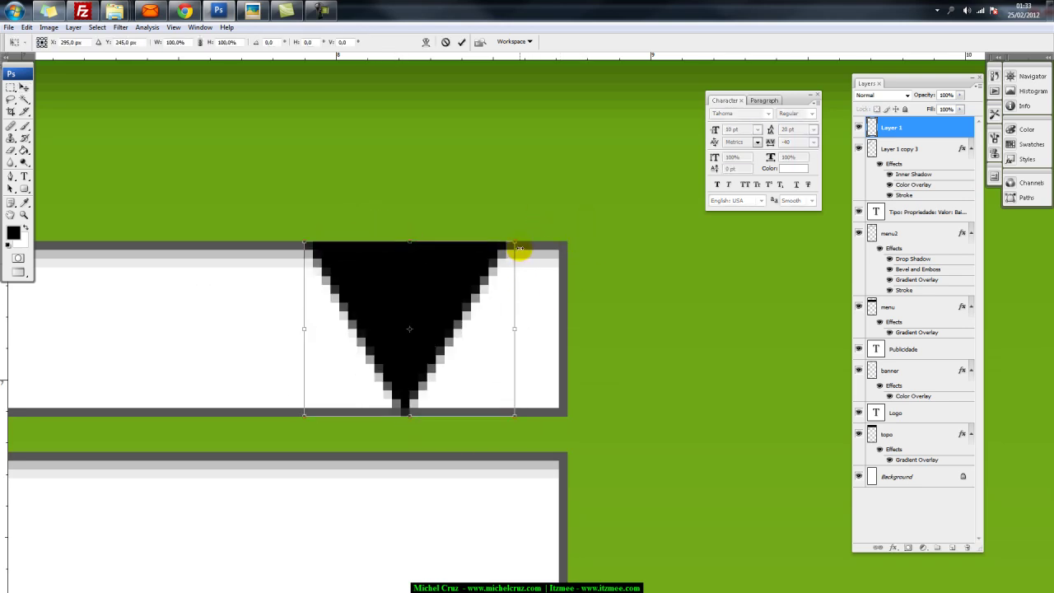
{"action": "left_click_drag", "start_coordinate": [516, 239], "coordinate": [466, 327]}
{"action": "double_click", "coordinate": [466, 327]}
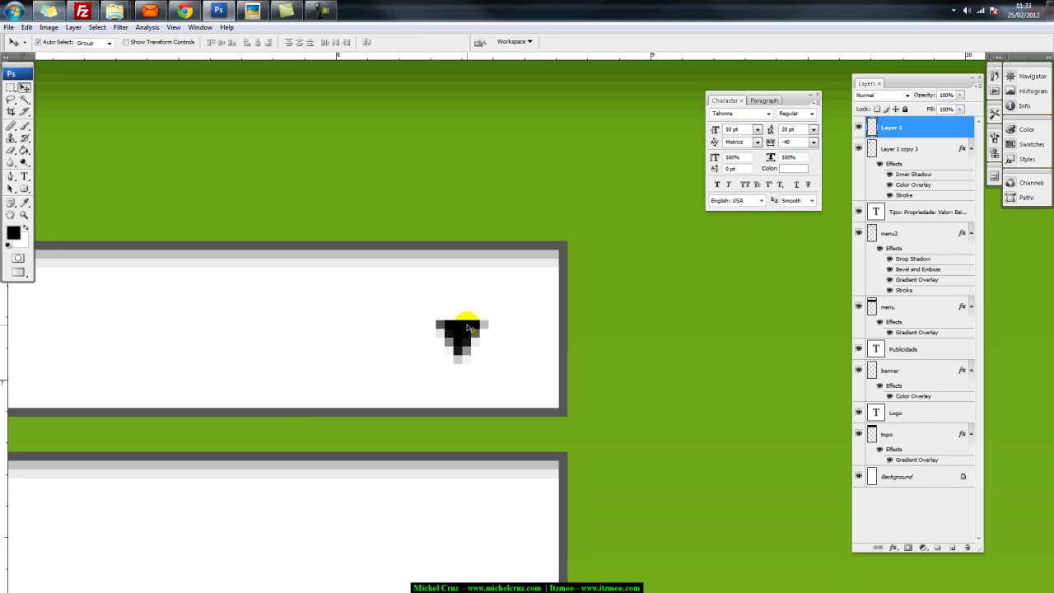
{"action": "key", "text": "ctrl+t"}
{"action": "left_click_drag", "start_coordinate": [489, 309], "coordinate": [512, 304]}
{"action": "double_click", "coordinate": [485, 318]}
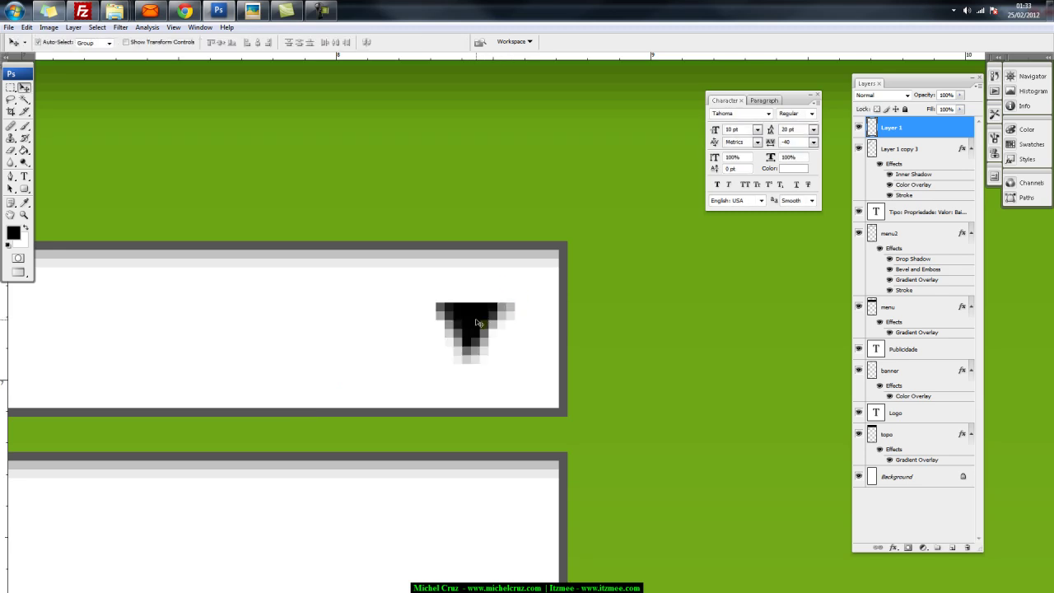
Shrink the Tipo field arrow to about 72% and Alt-drag a copy into the Propriedade field
{"action": "scroll", "coordinate": [479, 323], "scroll_direction": "down", "scroll_amount": 4}
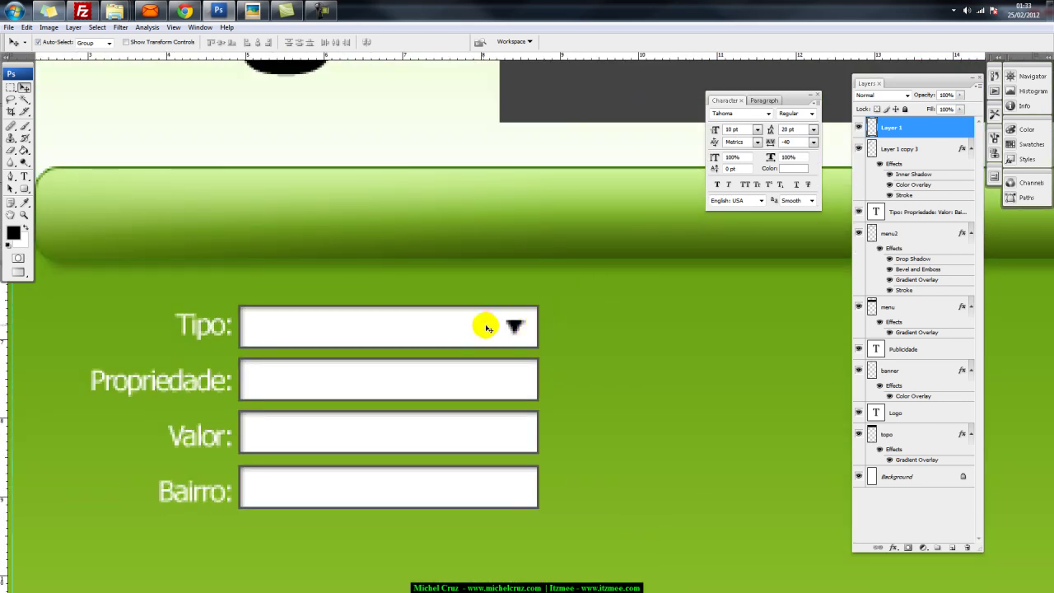
{"action": "key", "text": "ctrl+t"}
{"action": "left_click_drag", "start_coordinate": [525, 334], "coordinate": [522, 331]}
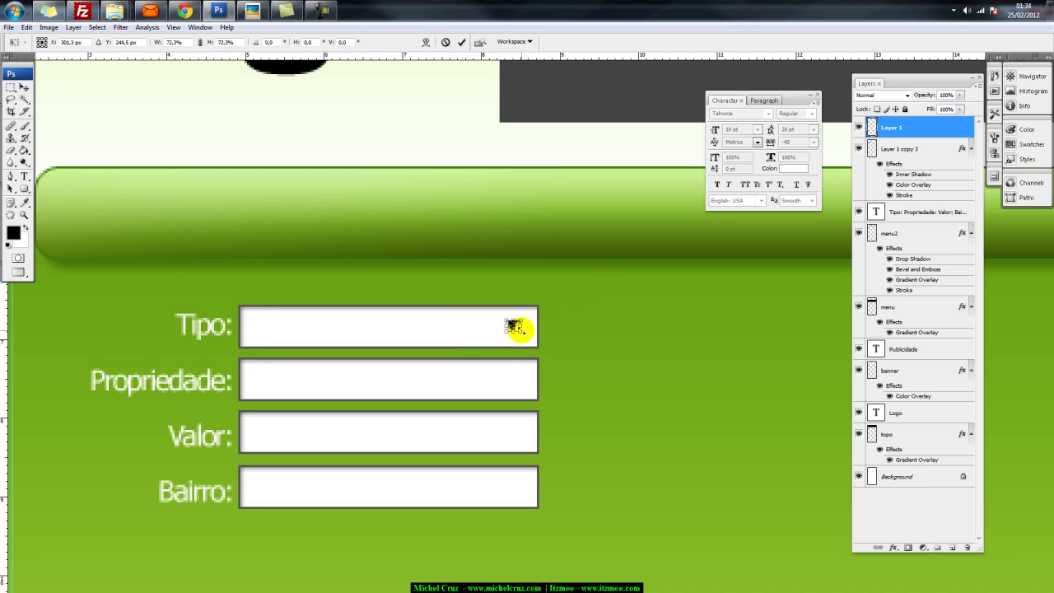
{"action": "key", "text": "Return"}
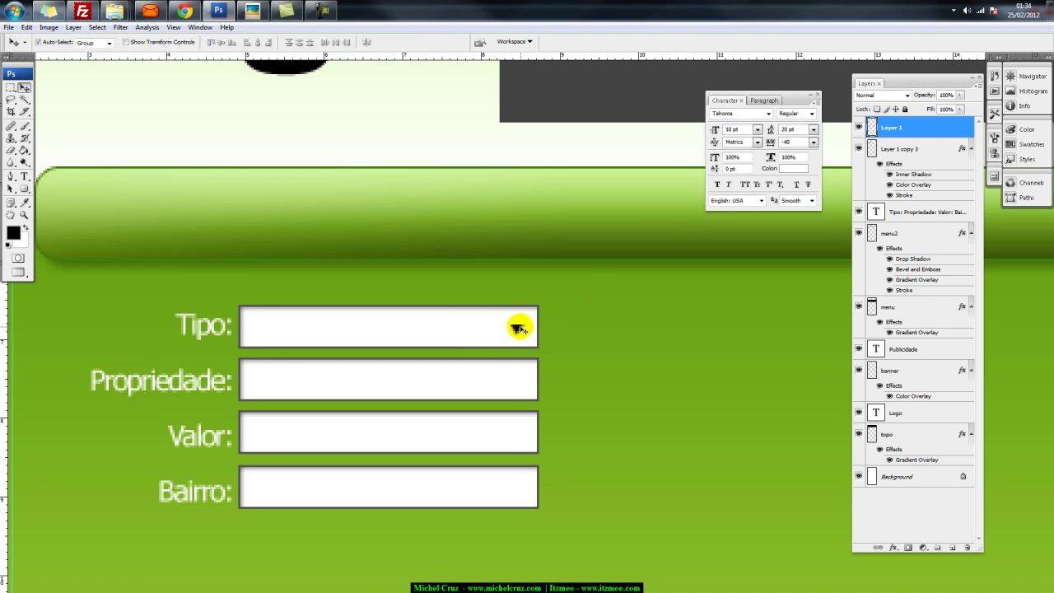
{"action": "left_click_drag", "start_coordinate": [514, 326], "coordinate": [520, 485]}
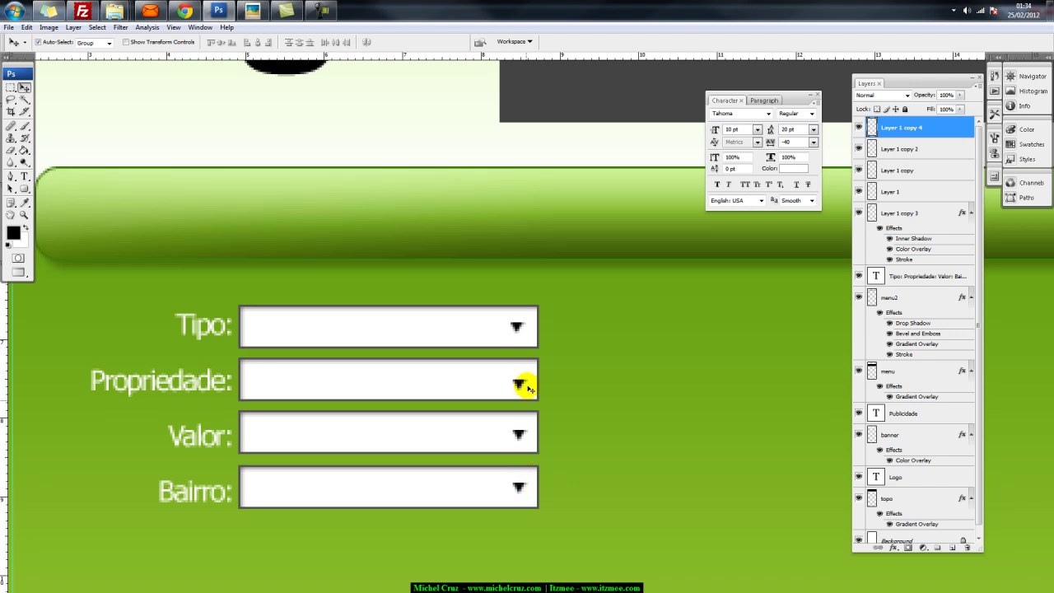
Merge Layer 1 through Layer 1 copy 4 with Ctrl+E, then toggle visibility to check the arrows
{"action": "left_click", "coordinate": [516, 327]}
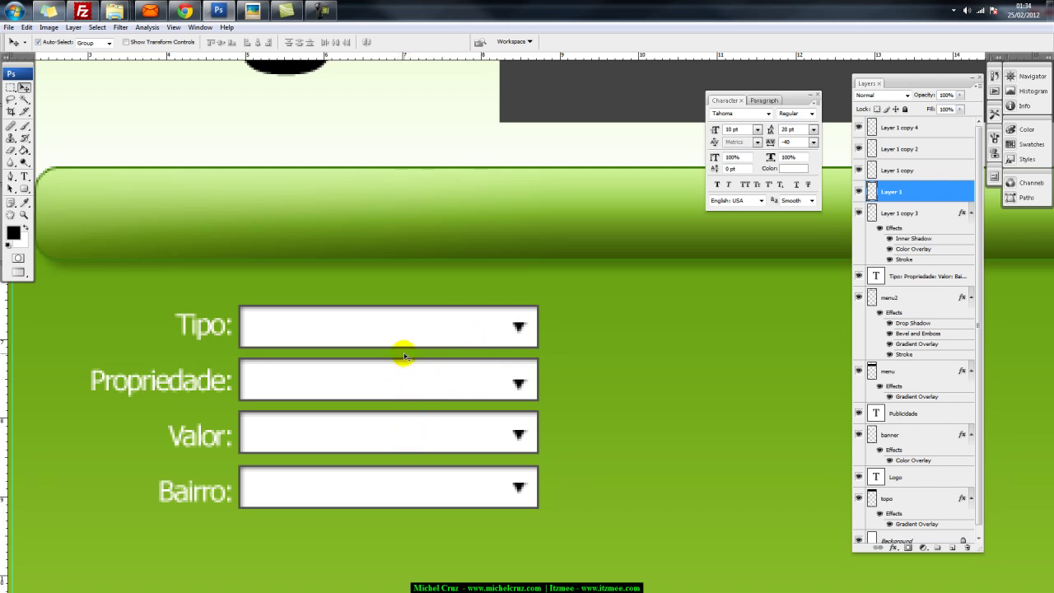
{"action": "left_click", "coordinate": [519, 384]}
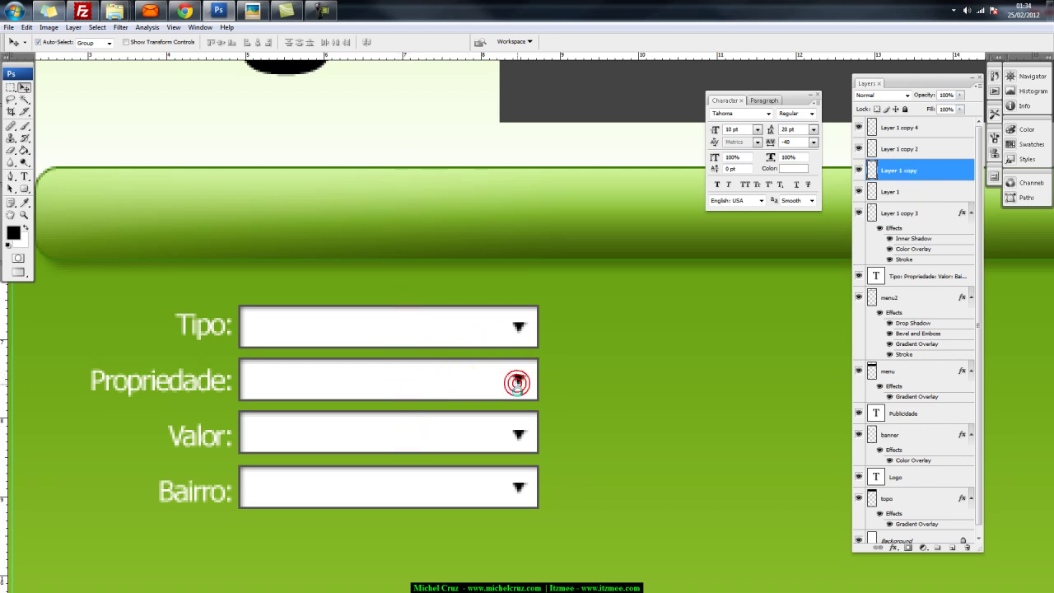
{"action": "left_click", "coordinate": [519, 435]}
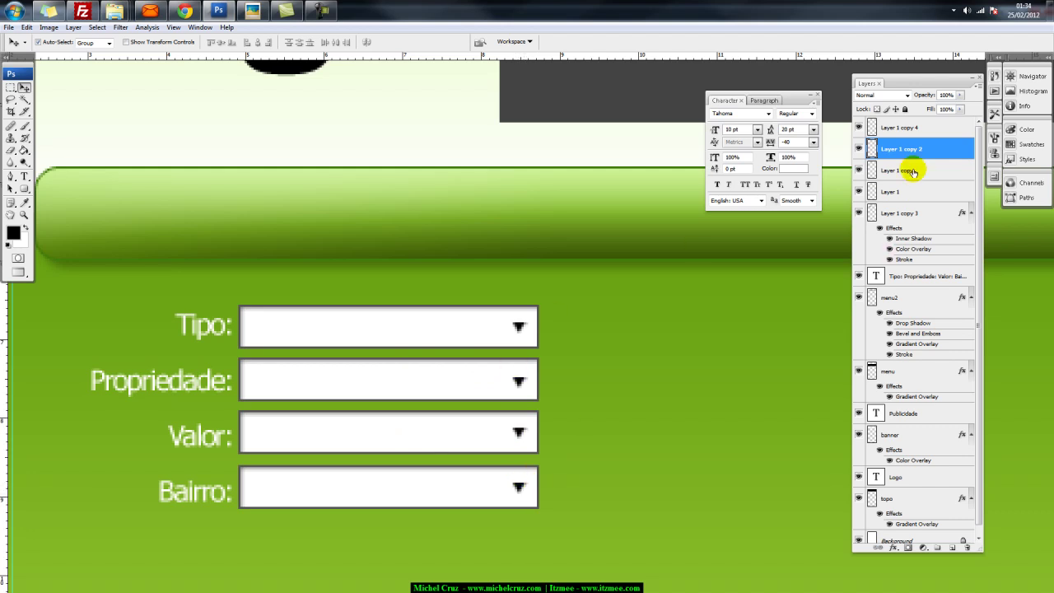
{"action": "left_click", "coordinate": [897, 186]}
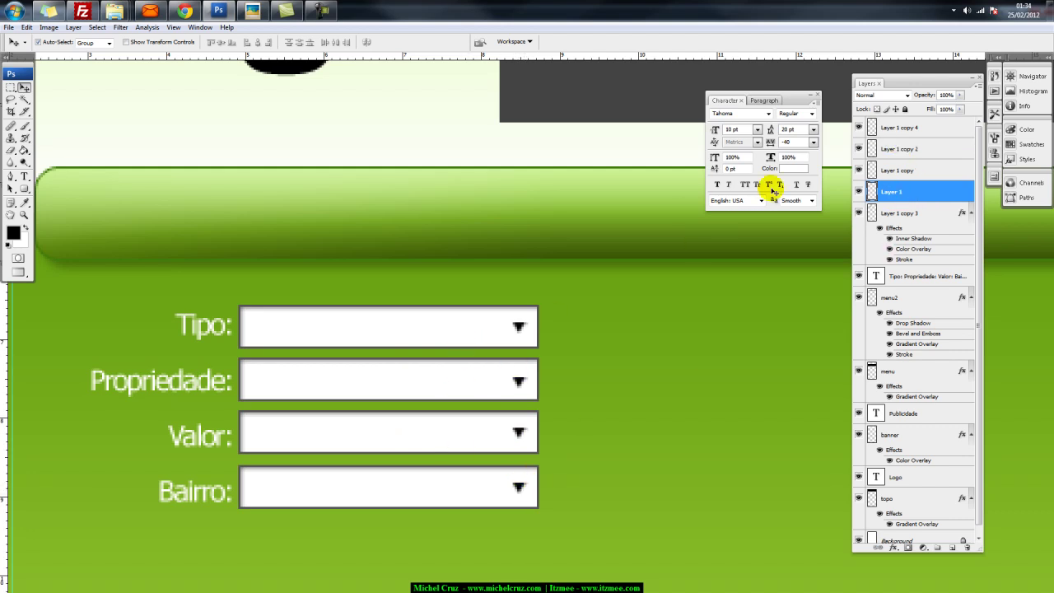
{"action": "left_click", "coordinate": [895, 128], "text": "shift"}
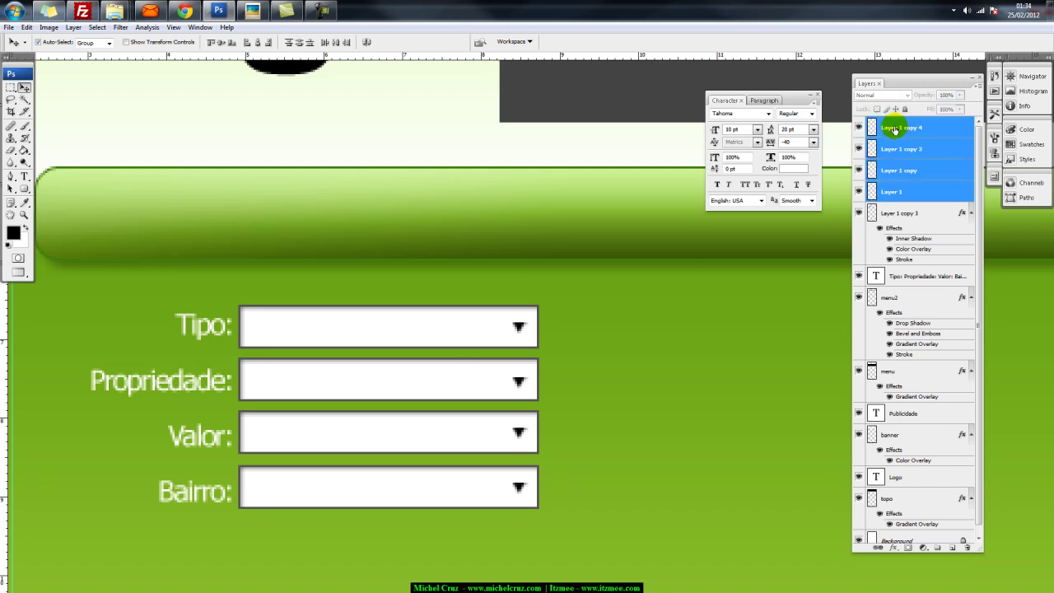
{"action": "key", "text": "ctrl+e"}
{"action": "left_click", "coordinate": [858, 128]}
{"action": "left_click", "coordinate": [858, 128]}
{"action": "left_click", "coordinate": [859, 127]}
{"action": "left_click", "coordinate": [858, 127]}
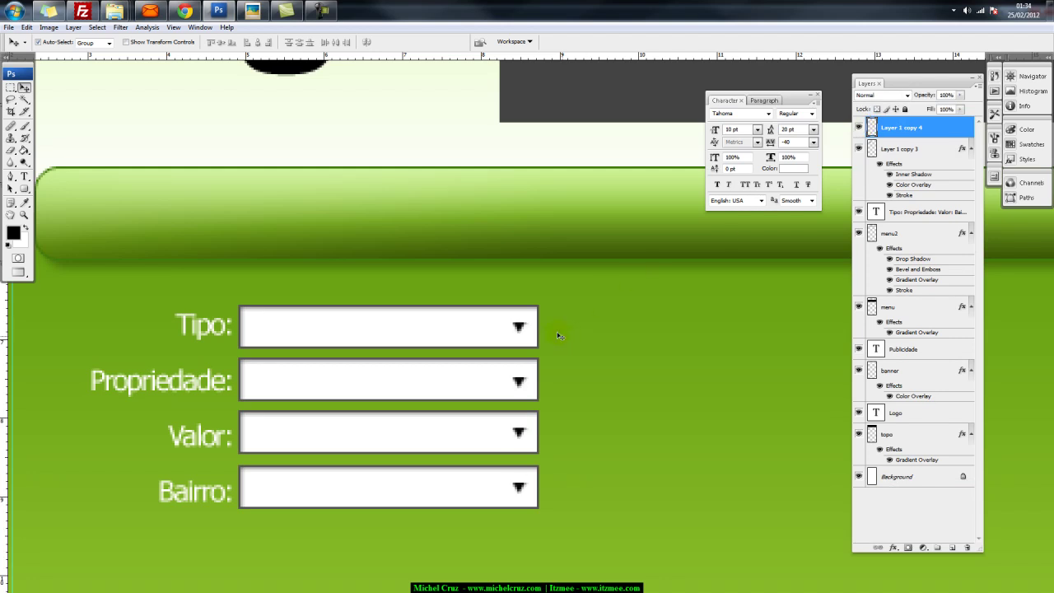
Type the 'Todos os' placeholder text and move it into the Tipo box
{"action": "left_click", "coordinate": [25, 176]}
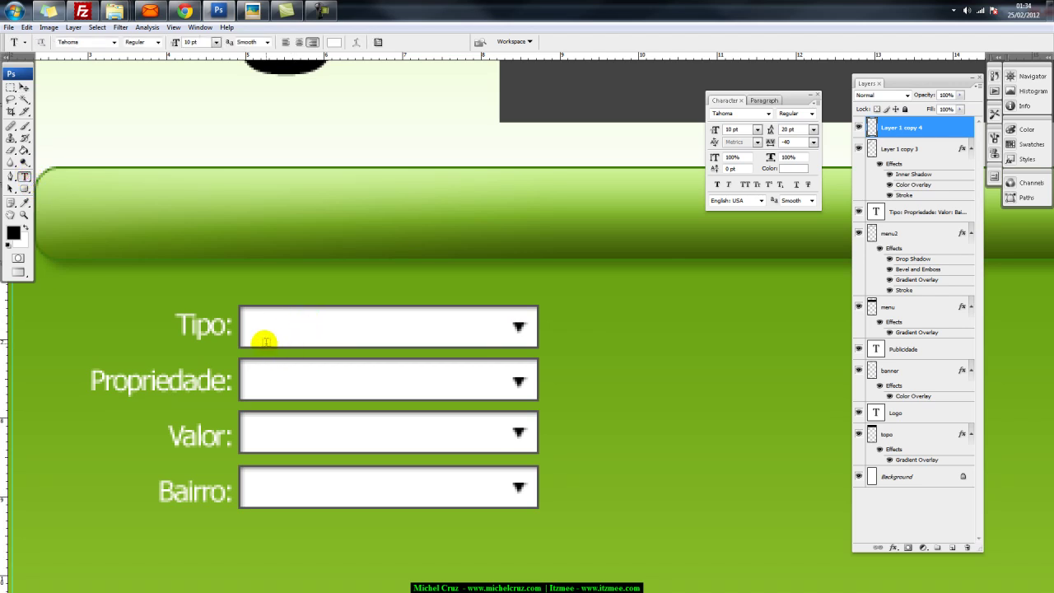
{"action": "left_click", "coordinate": [264, 338]}
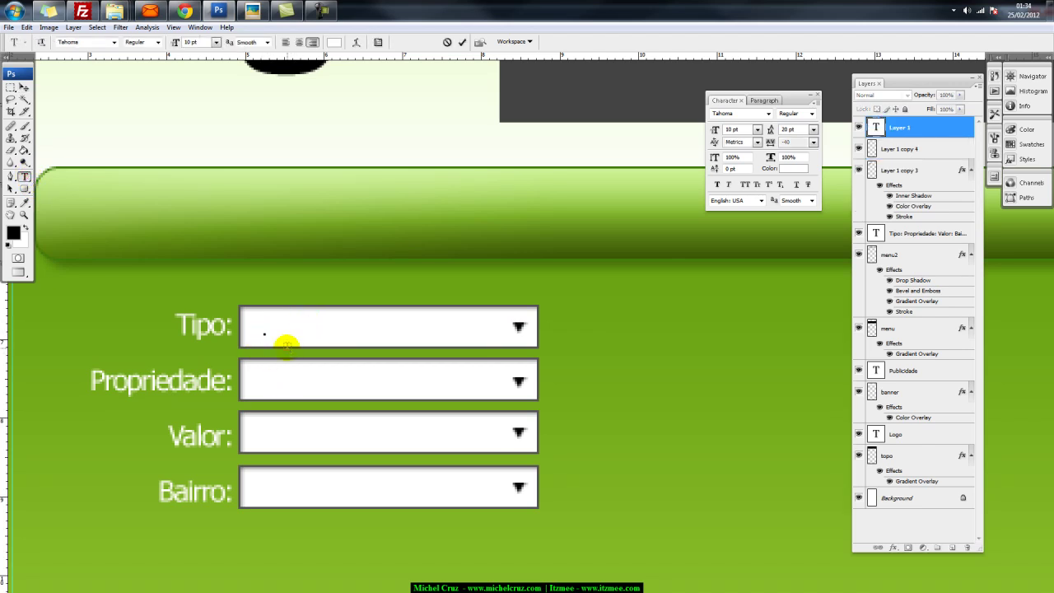
{"action": "type", "text": "Todos"}
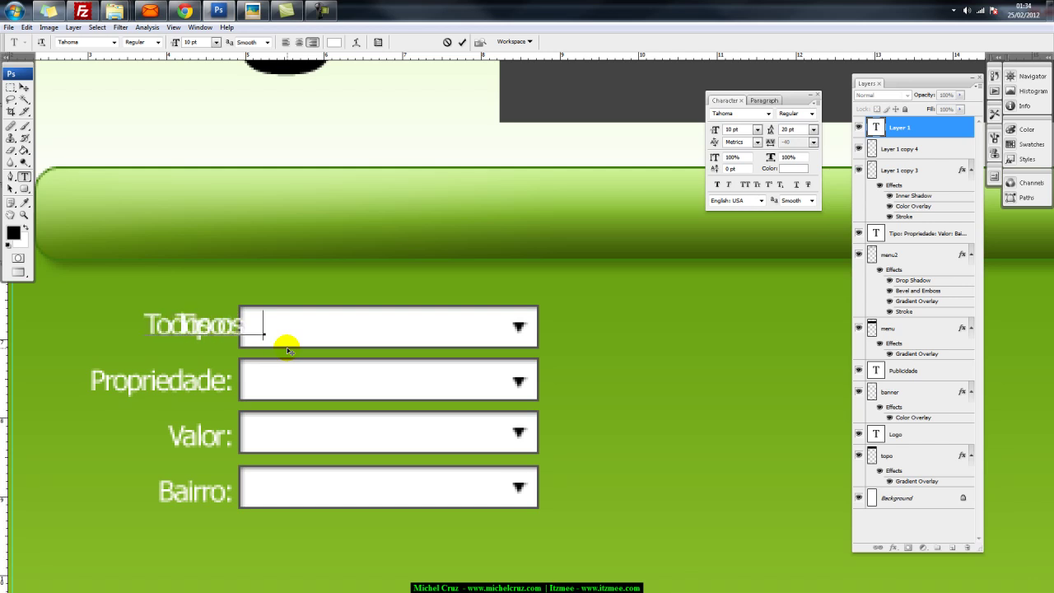
{"action": "type", "text": " os tip"}
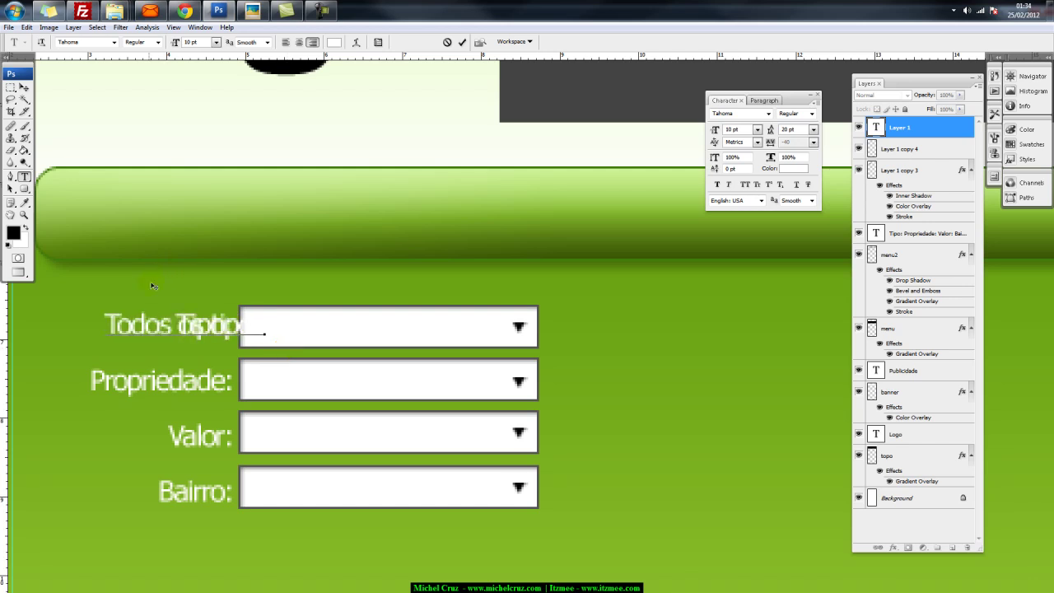
{"action": "left_click", "coordinate": [24, 88]}
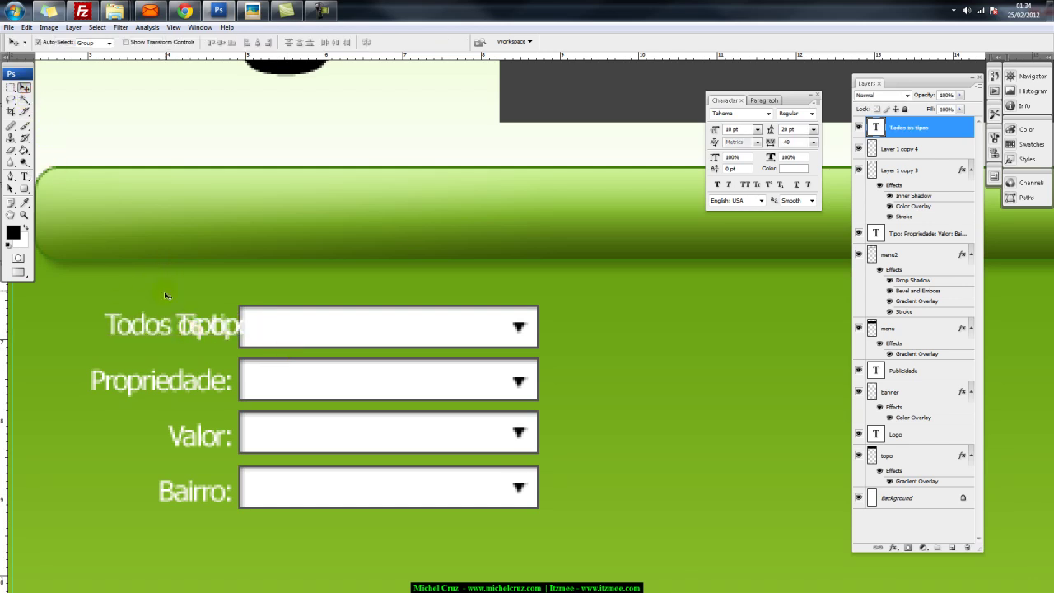
{"action": "left_click_drag", "start_coordinate": [188, 327], "coordinate": [376, 328]}
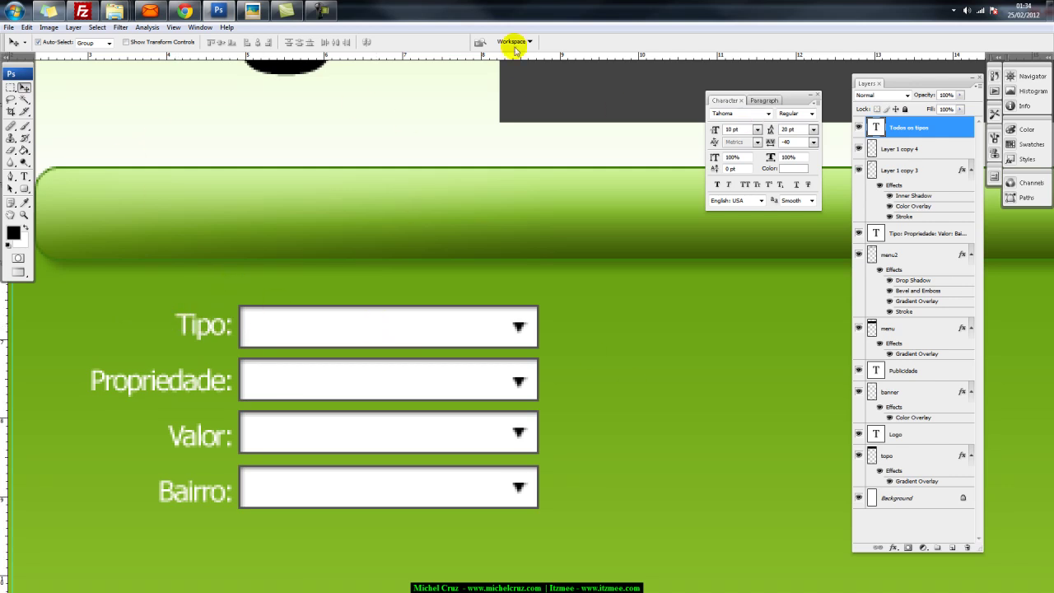
Set the text colour to dark grey #3e3e3e and reposition it in the Tipo box
{"action": "left_click", "coordinate": [793, 168]}
{"action": "left_click", "coordinate": [317, 468]}
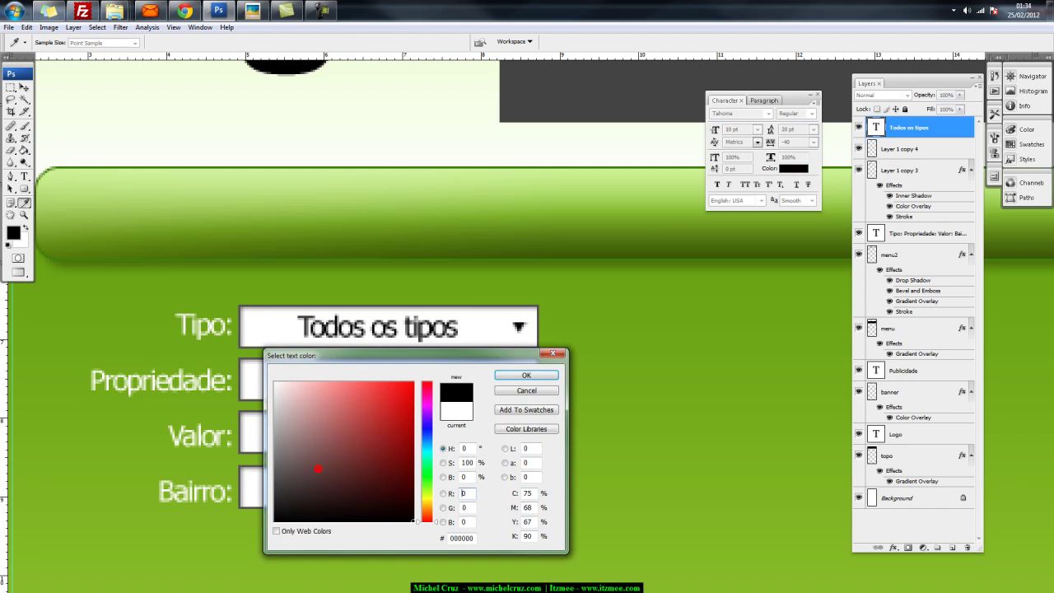
{"action": "left_click", "coordinate": [255, 483]}
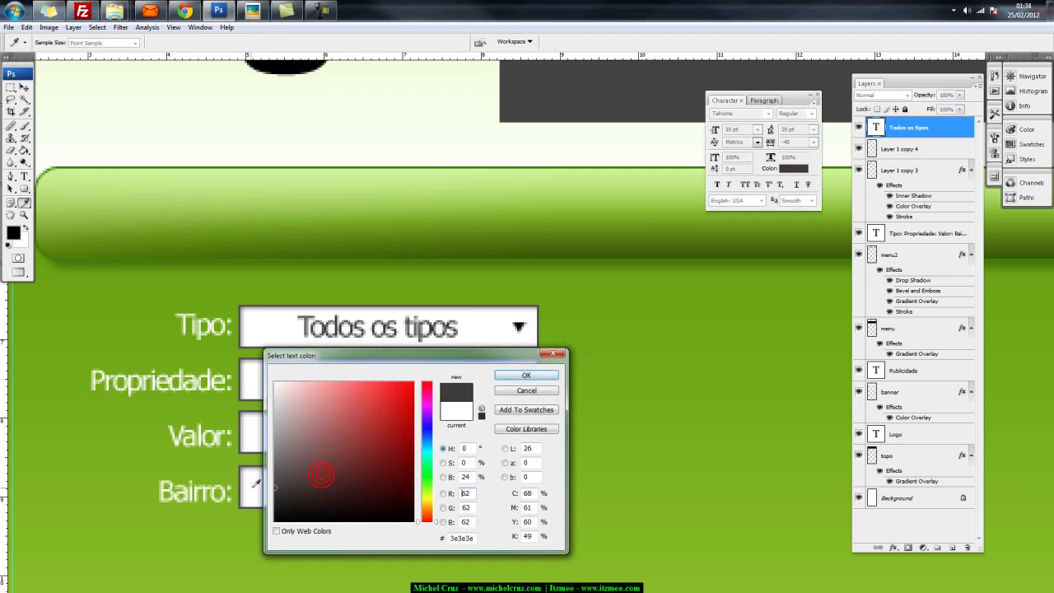
{"action": "left_click", "coordinate": [526, 375]}
{"action": "key", "text": "v"}
{"action": "left_click_drag", "start_coordinate": [392, 332], "coordinate": [354, 327]}
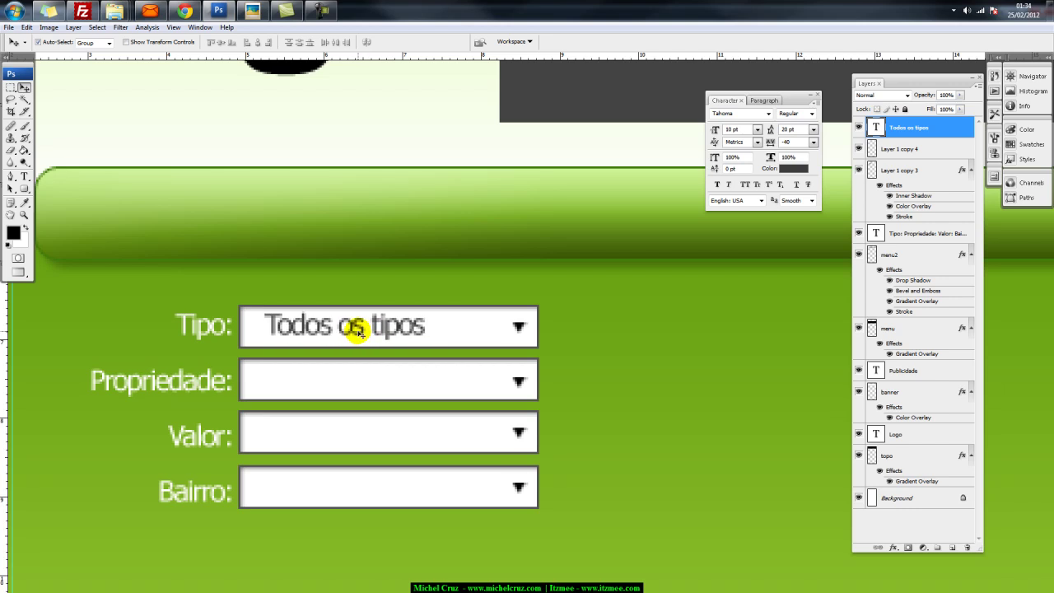
Raise the letter spacing to tracking 100 and nudge the text right into the box
{"action": "key", "text": "ctrl+t"}
{"action": "key", "text": "ctrl+z"}
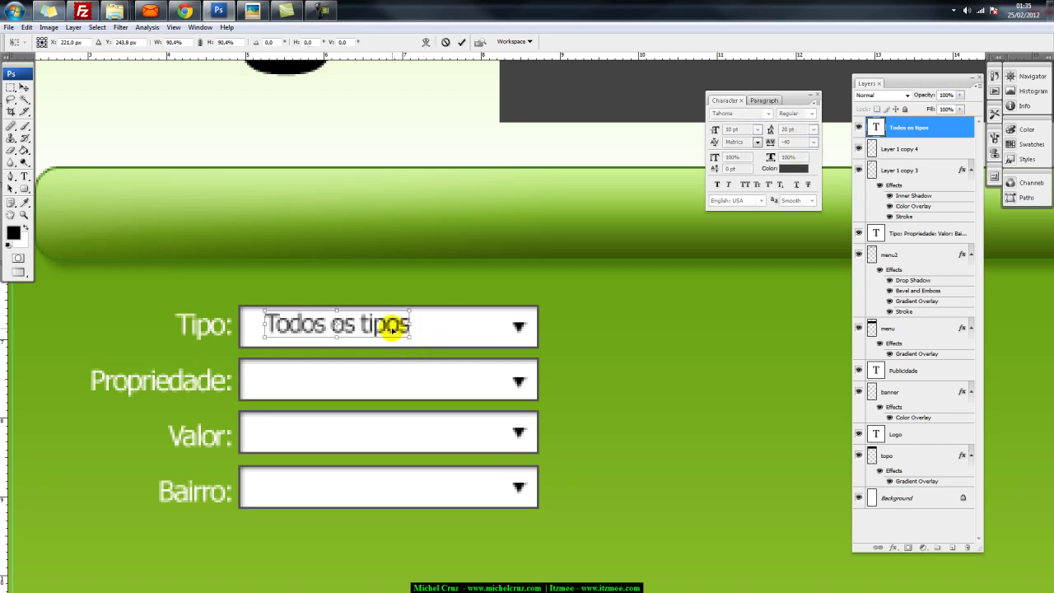
{"action": "key", "text": "Return"}
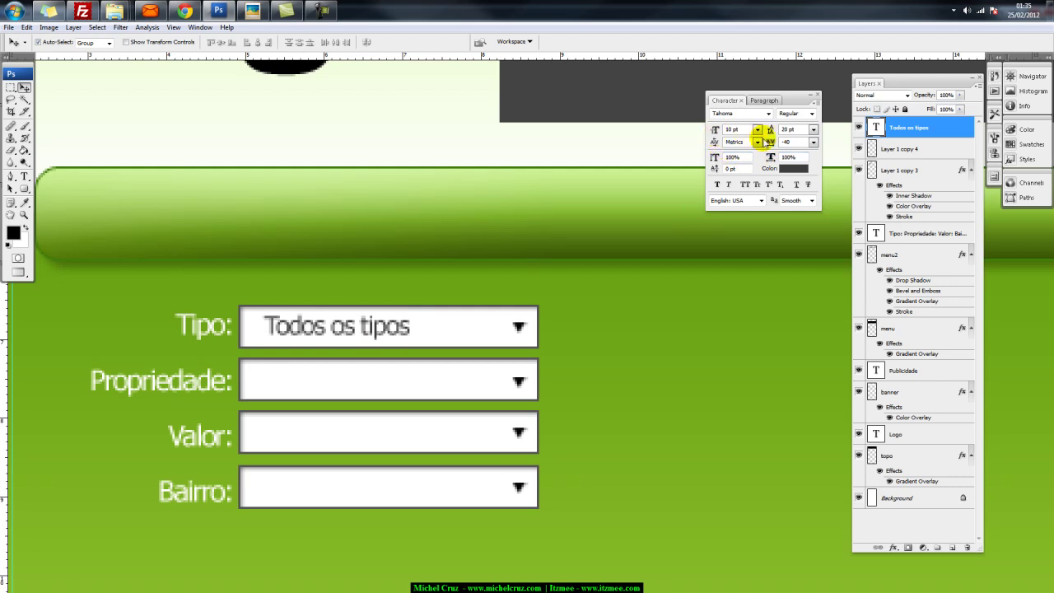
{"action": "left_click_drag", "start_coordinate": [769, 141], "coordinate": [772, 142]}
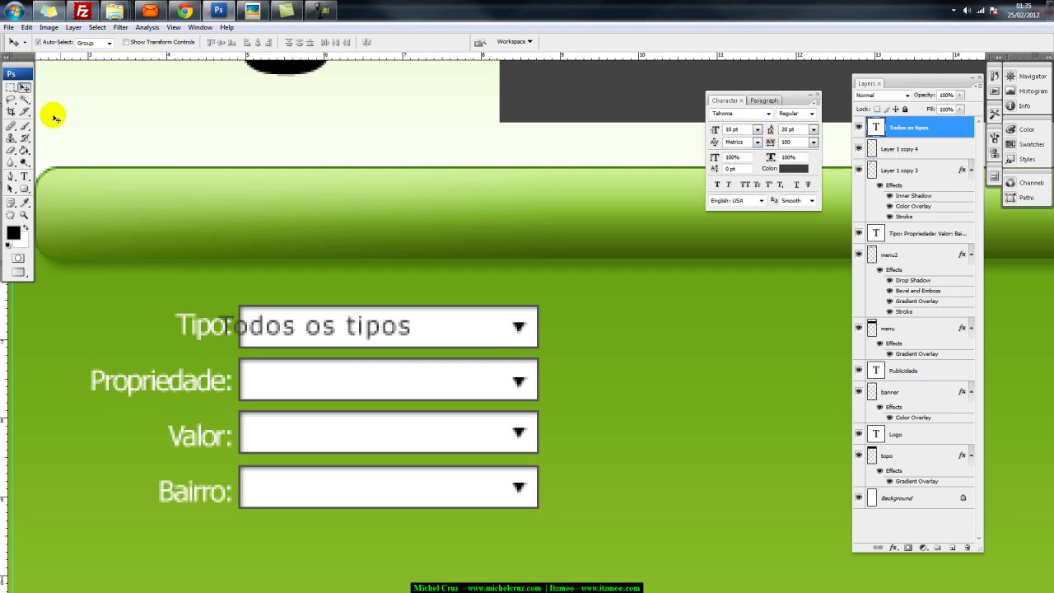
{"action": "left_click", "coordinate": [24, 99]}
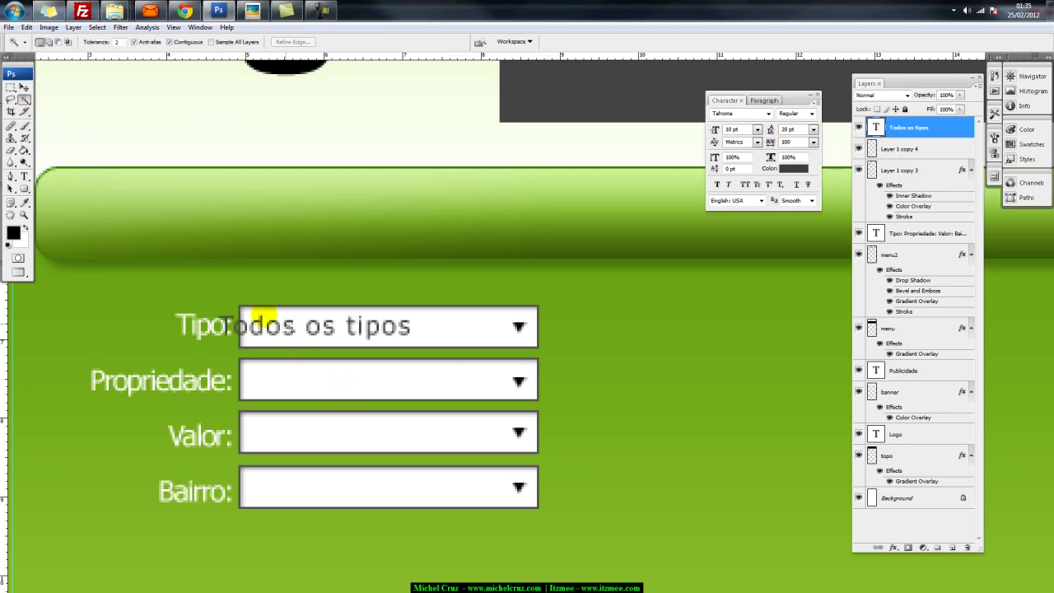
{"action": "left_click", "coordinate": [24, 86]}
{"action": "key", "text": "shift+Right"}
{"action": "key", "text": "shift+Right"}
{"action": "key", "text": "shift+Right"}
{"action": "key", "text": "shift+Right"}
{"action": "left_click", "coordinate": [312, 328]}
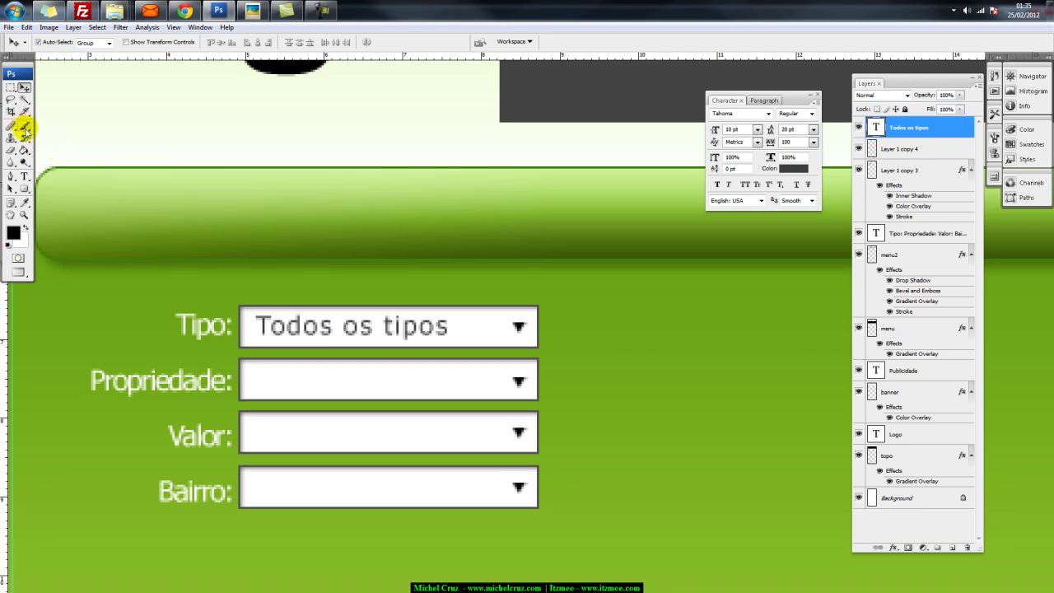
{"action": "left_click", "coordinate": [24, 176]}
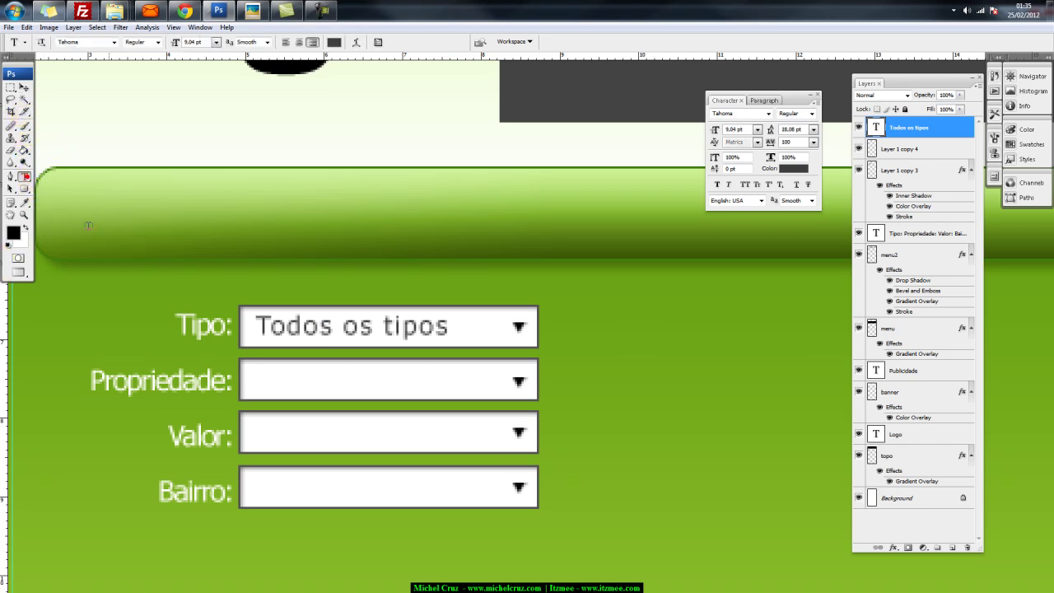
Add 'Todas Propriedades' text and move it into the Propriedade box
{"action": "left_click", "coordinate": [260, 380]}
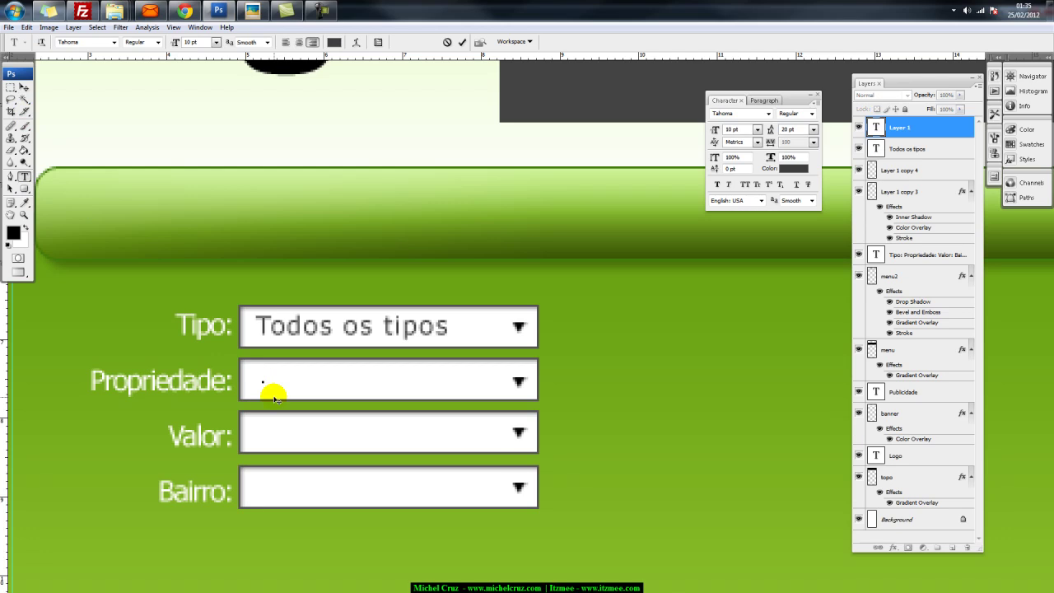
{"action": "type", "text": "Todas P"}
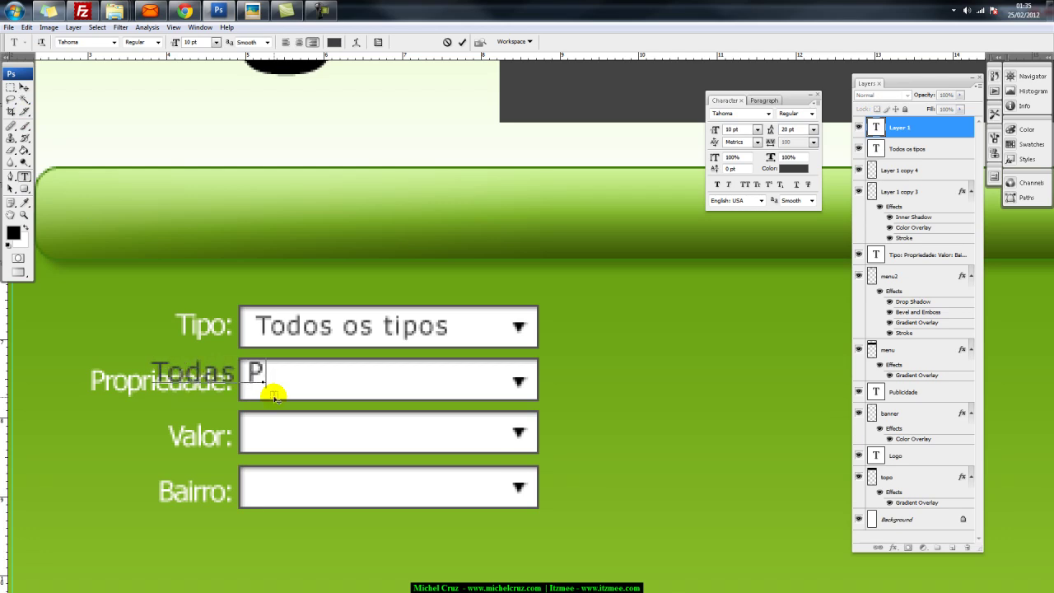
{"action": "type", "text": "ropri"}
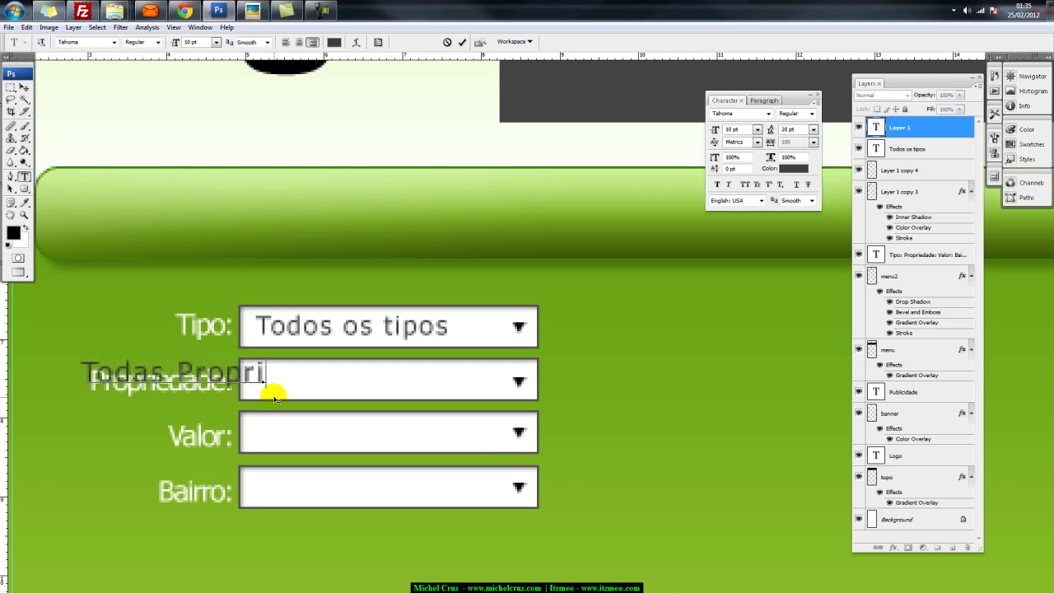
{"action": "type", "text": "edades"}
{"action": "left_click", "coordinate": [23, 87]}
{"action": "left_click_drag", "start_coordinate": [198, 373], "coordinate": [469, 379]}
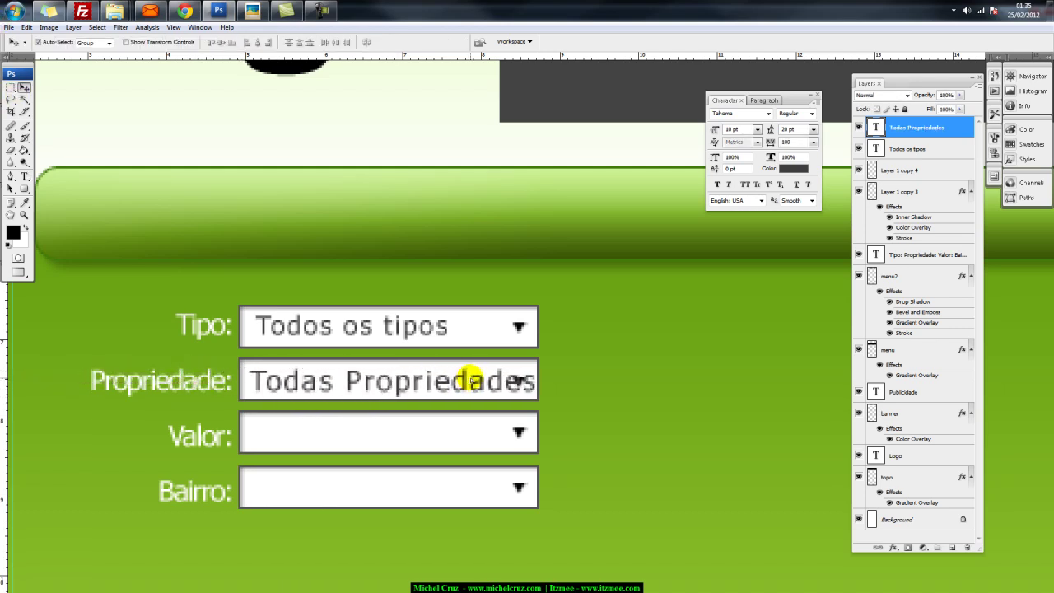
Add 'Todos os valores' text and move it into the Valor box
{"action": "left_click", "coordinate": [20, 176]}
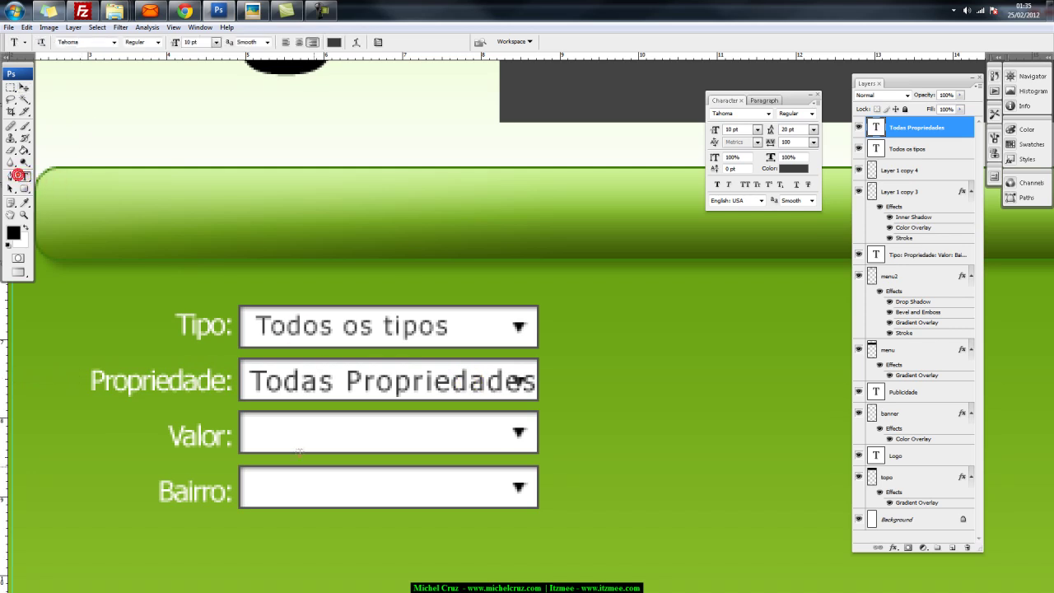
{"action": "left_click", "coordinate": [255, 439]}
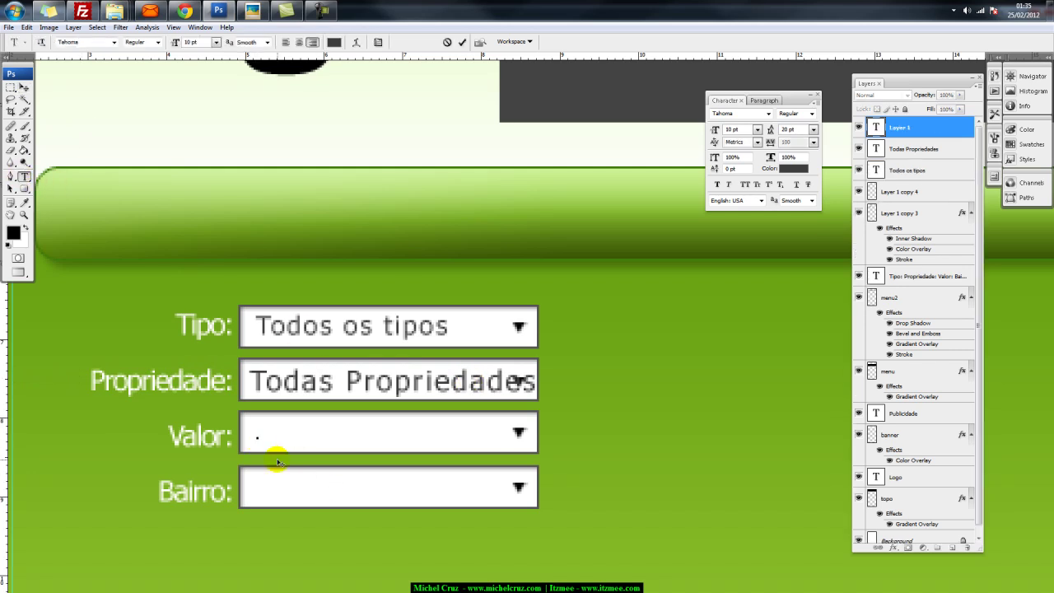
{"action": "type", "text": "Todos os valores"}
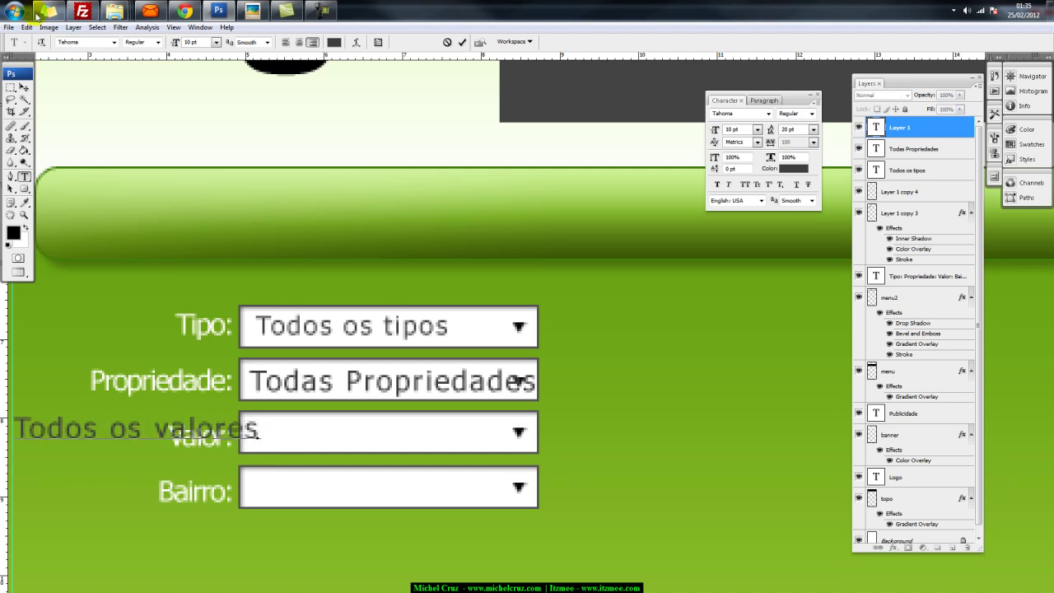
{"action": "left_click", "coordinate": [24, 86]}
{"action": "left_click_drag", "start_coordinate": [130, 434], "coordinate": [362, 437]}
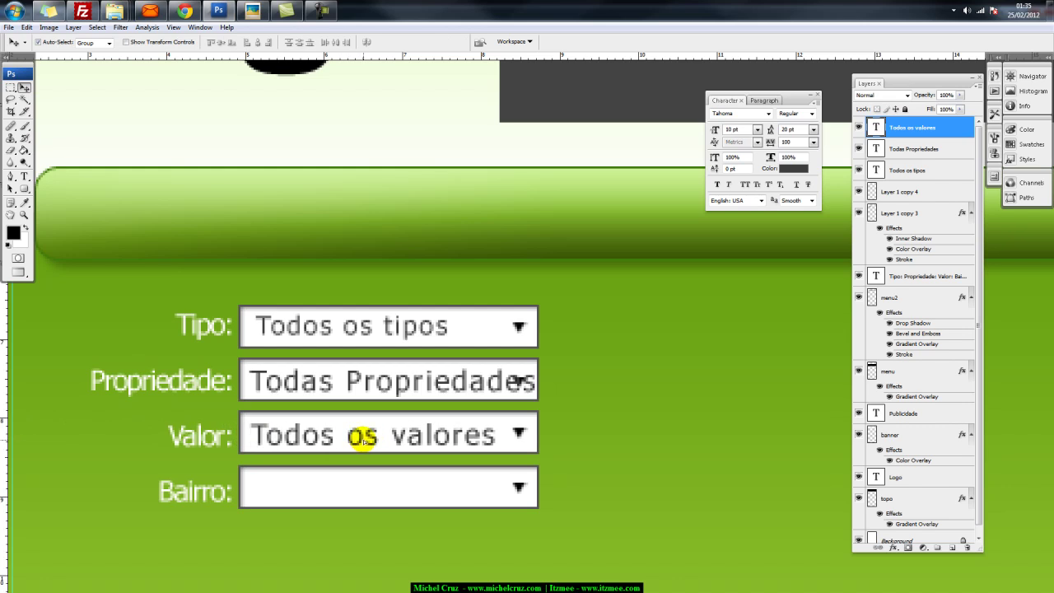
Add 'Todos os bairros' text and move it into the Bairro box
{"action": "left_click", "coordinate": [24, 175]}
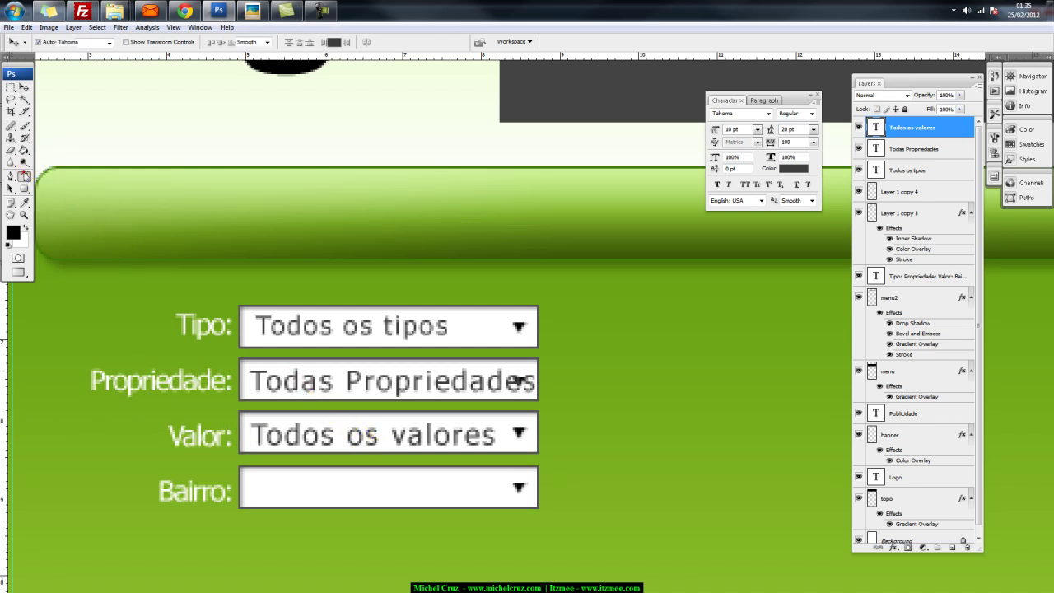
{"action": "left_click", "coordinate": [253, 490]}
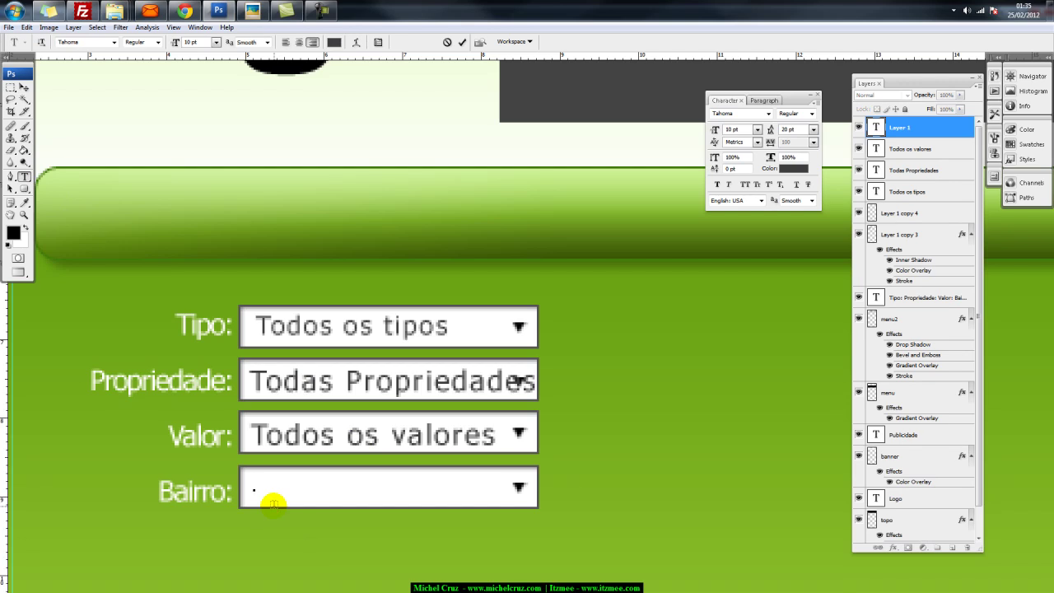
{"action": "type", "text": "Todos os"}
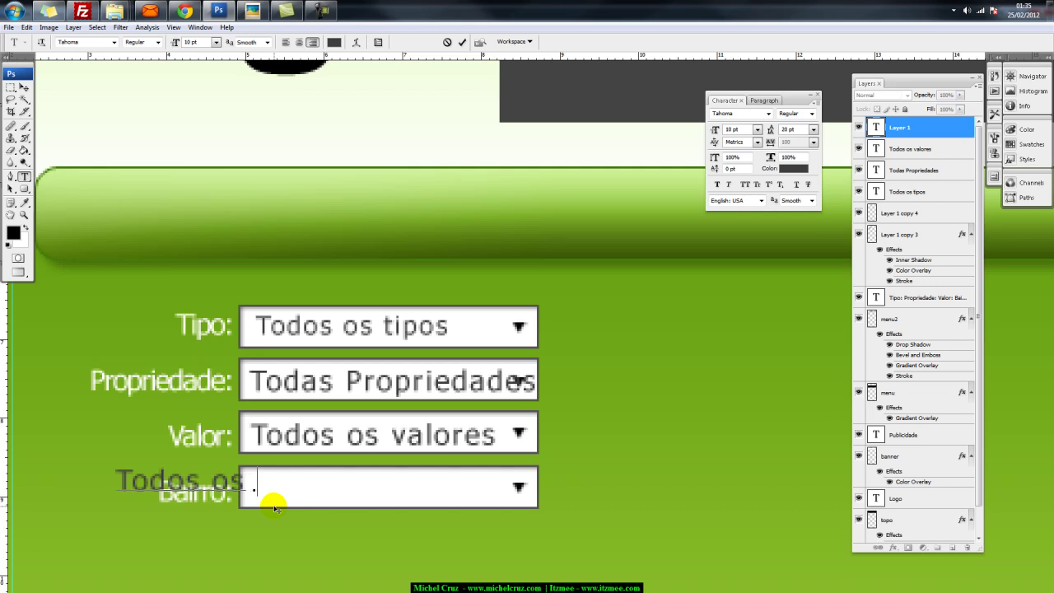
{"action": "type", "text": " bairros"}
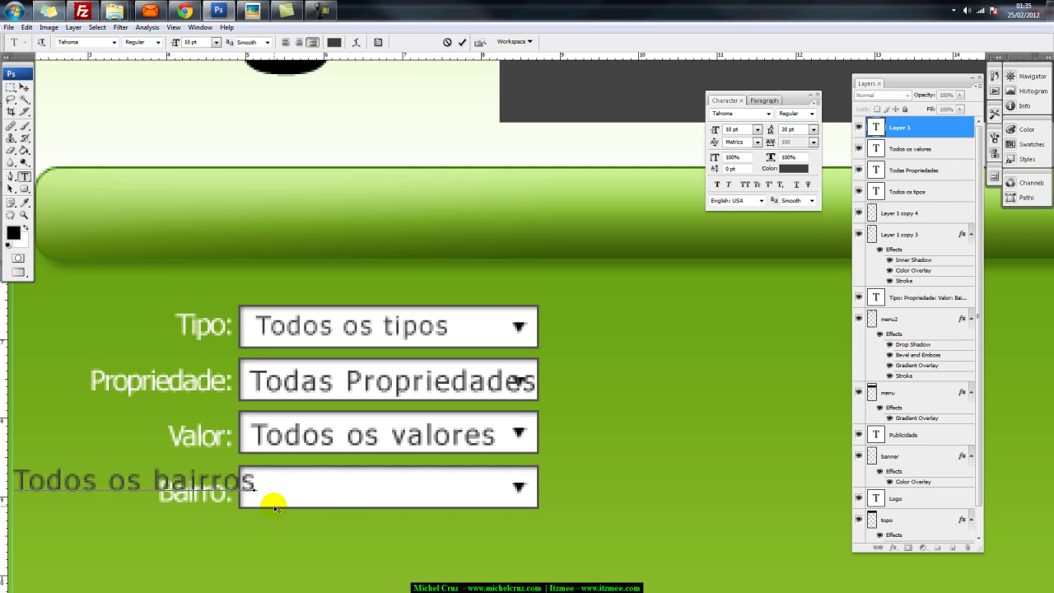
{"action": "left_click", "coordinate": [24, 87]}
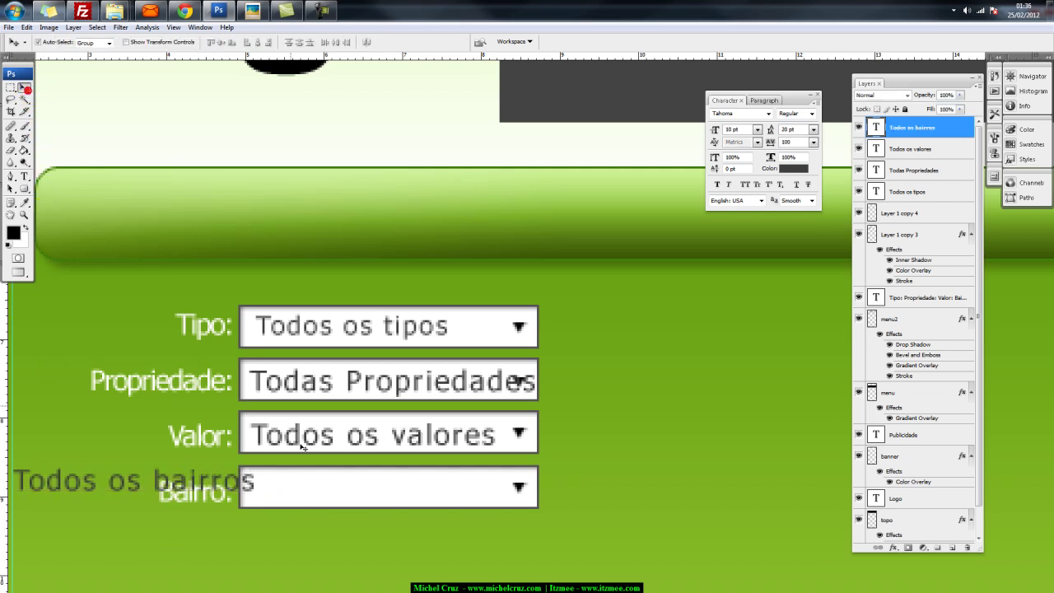
{"action": "left_click_drag", "start_coordinate": [163, 485], "coordinate": [400, 490]}
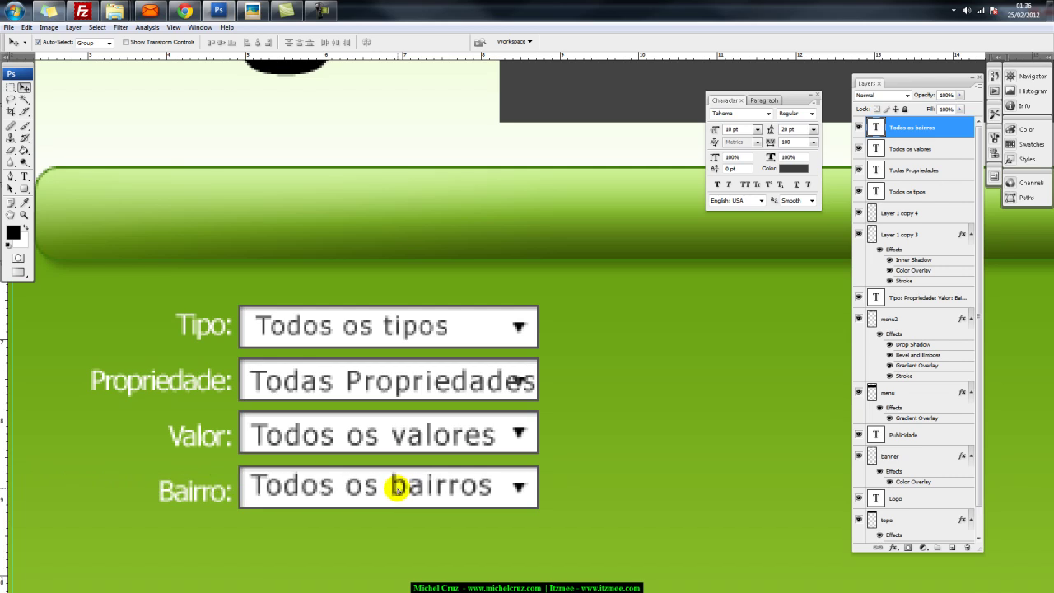
{"action": "left_click", "coordinate": [446, 377]}
Shrink Todas Propriedades, Todos os valores (about 77%) and Todos os bairros (about 80%)
{"action": "key", "text": "ctrl+t"}
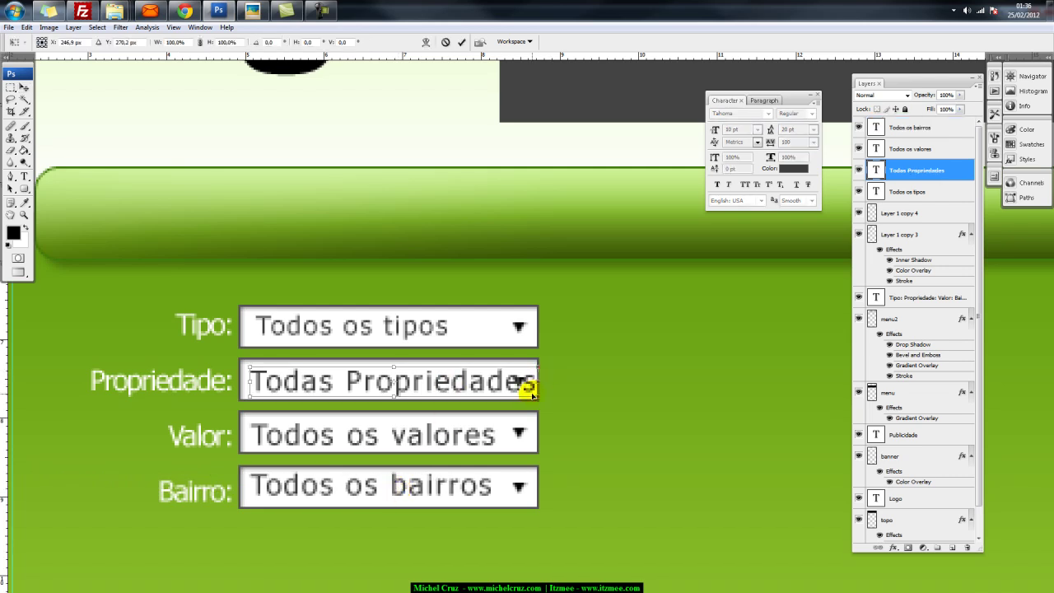
{"action": "left_click_drag", "start_coordinate": [539, 396], "coordinate": [482, 377]}
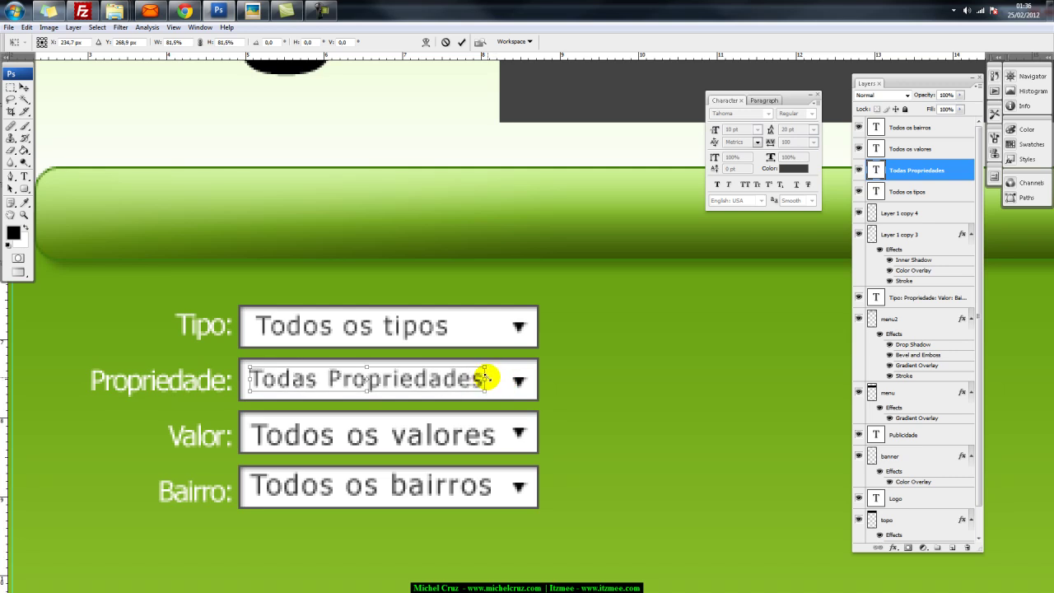
{"action": "double_click", "coordinate": [474, 377]}
{"action": "left_click", "coordinate": [472, 445]}
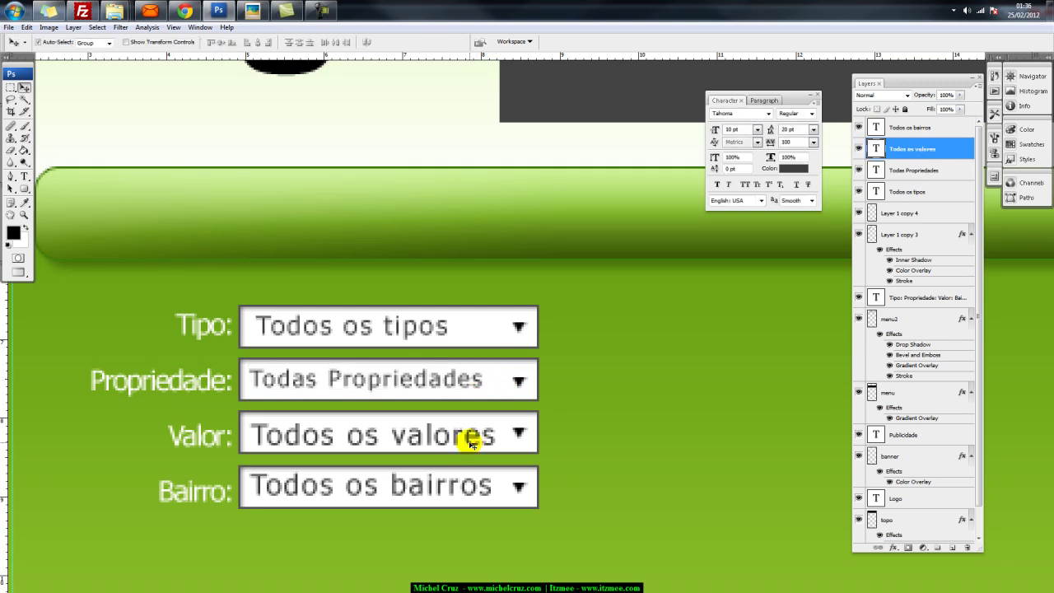
{"action": "key", "text": "ctrl+t"}
{"action": "left_click_drag", "start_coordinate": [499, 446], "coordinate": [422, 431]}
{"action": "double_click", "coordinate": [423, 430]}
{"action": "left_click", "coordinate": [462, 493]}
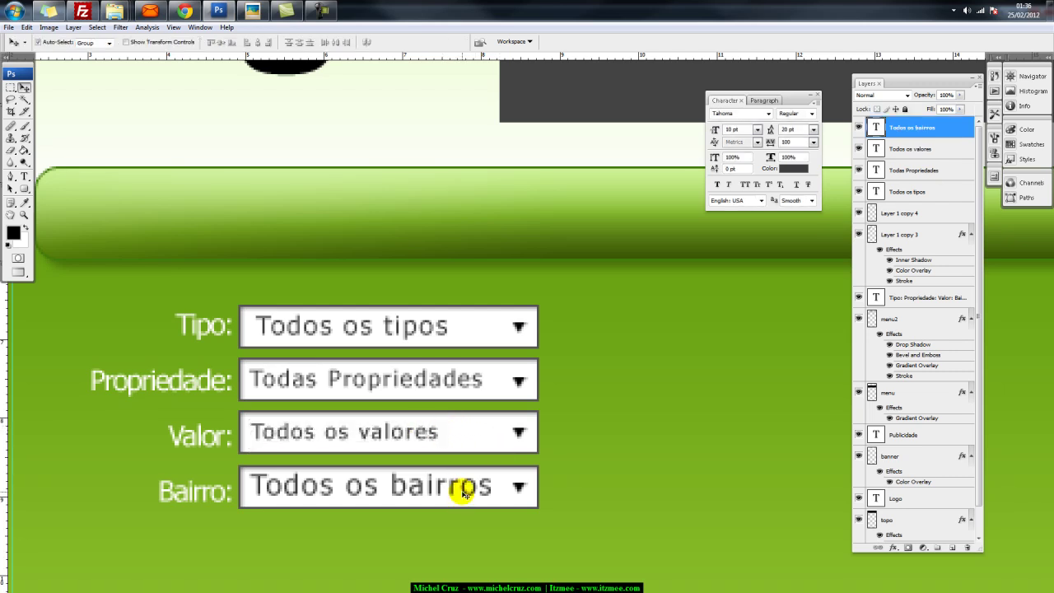
{"action": "key", "text": "ctrl+t"}
{"action": "left_click_drag", "start_coordinate": [493, 499], "coordinate": [459, 480]}
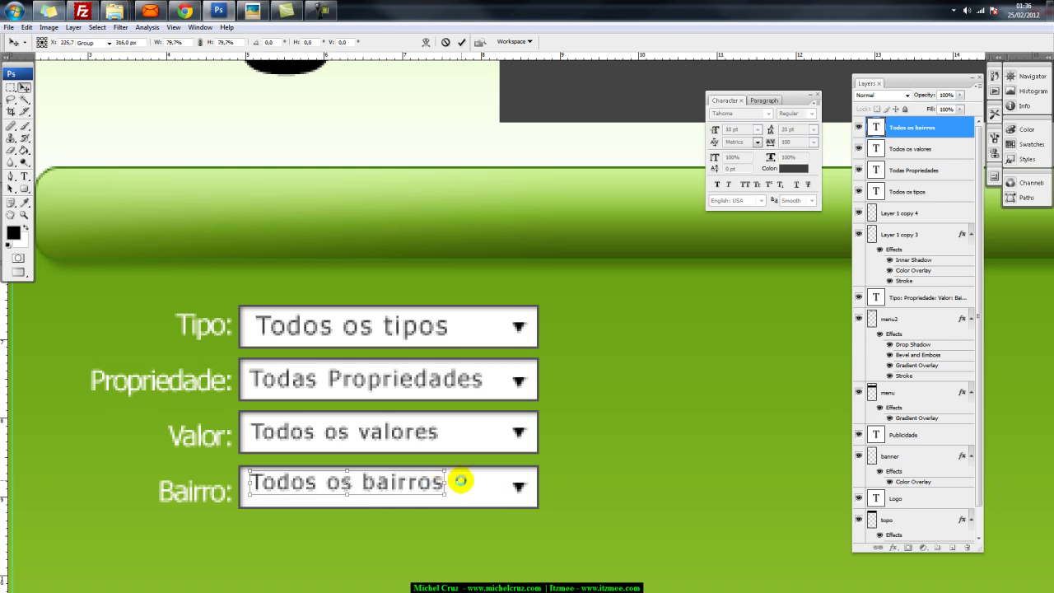
{"action": "key", "text": "Return"}
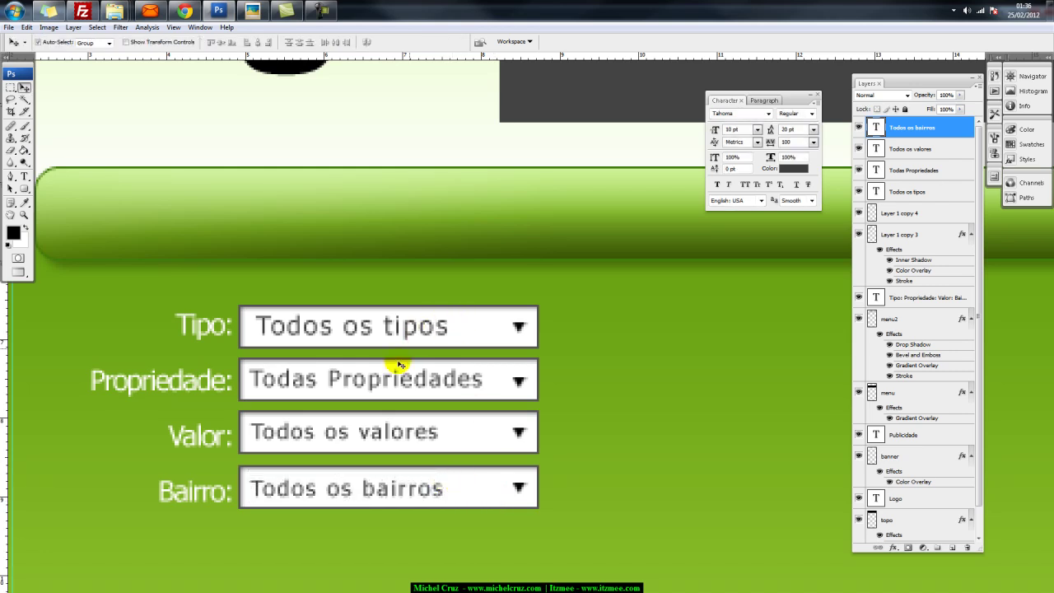
Nudge Todos os valores down, shrink Todas Propriedades further, and scale Todos os tipos to about 83%
{"action": "left_click_drag", "start_coordinate": [353, 428], "coordinate": [353, 432]}
{"action": "left_click", "coordinate": [351, 393]}
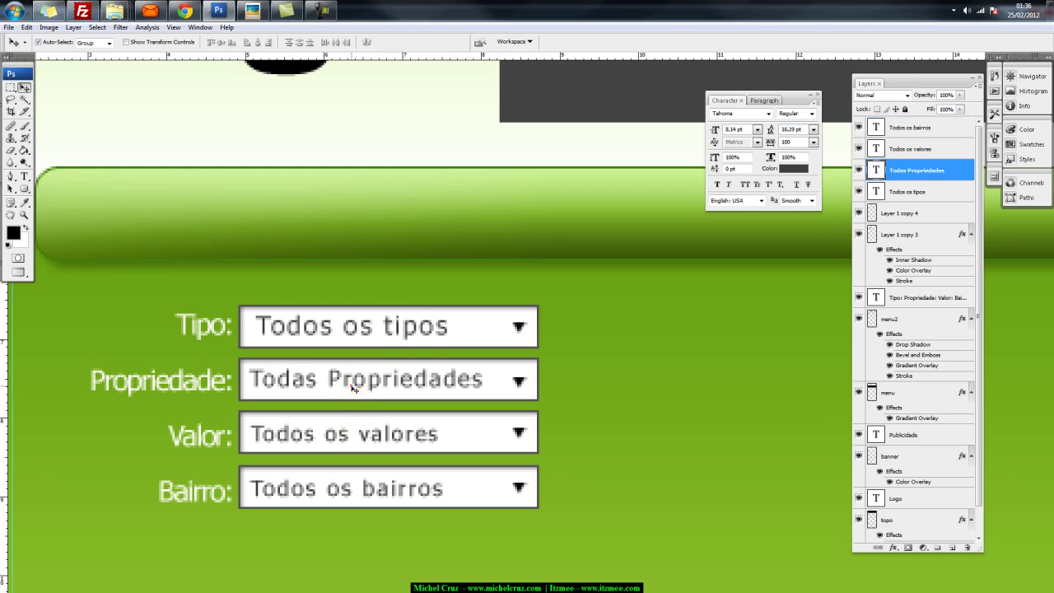
{"action": "key", "text": "ctrl+t"}
{"action": "left_click_drag", "start_coordinate": [483, 376], "coordinate": [453, 377]}
{"action": "key", "text": "Return"}
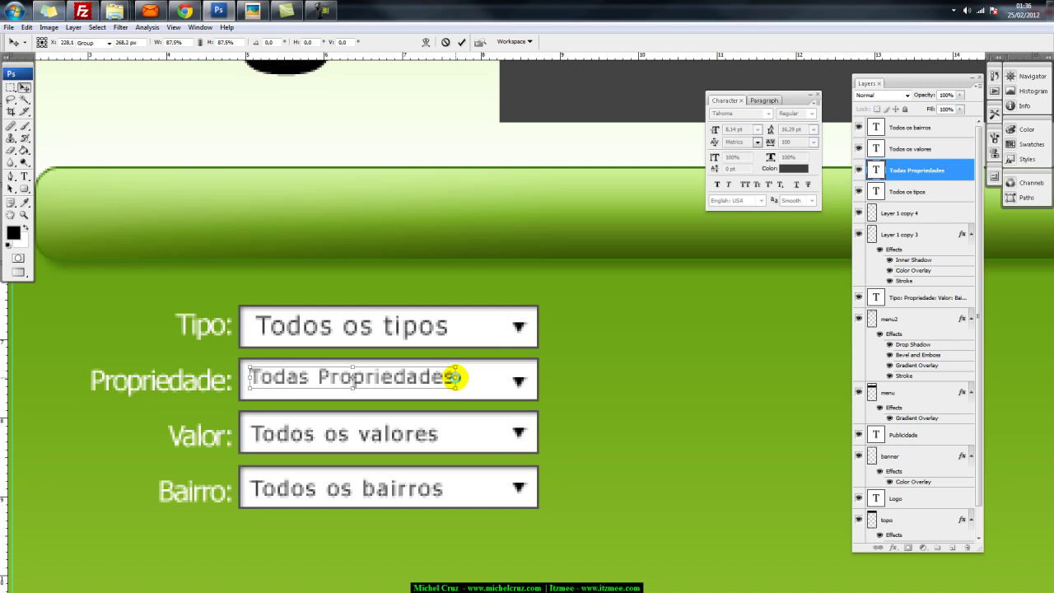
{"action": "left_click", "coordinate": [433, 326]}
{"action": "key", "text": "ctrl+t"}
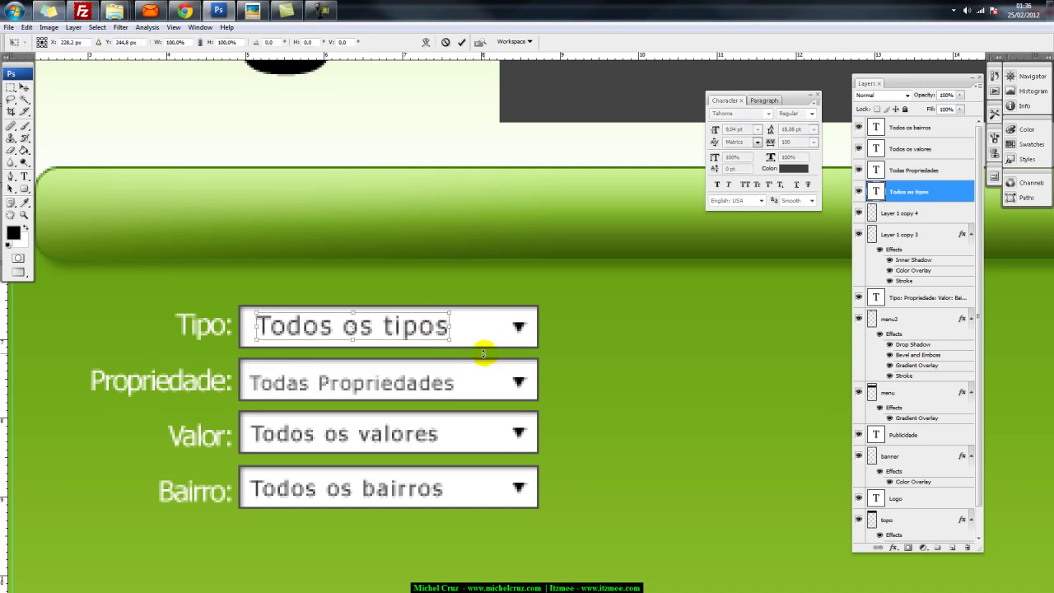
{"action": "left_click_drag", "start_coordinate": [450, 333], "coordinate": [418, 321]}
{"action": "key", "text": "Return"}
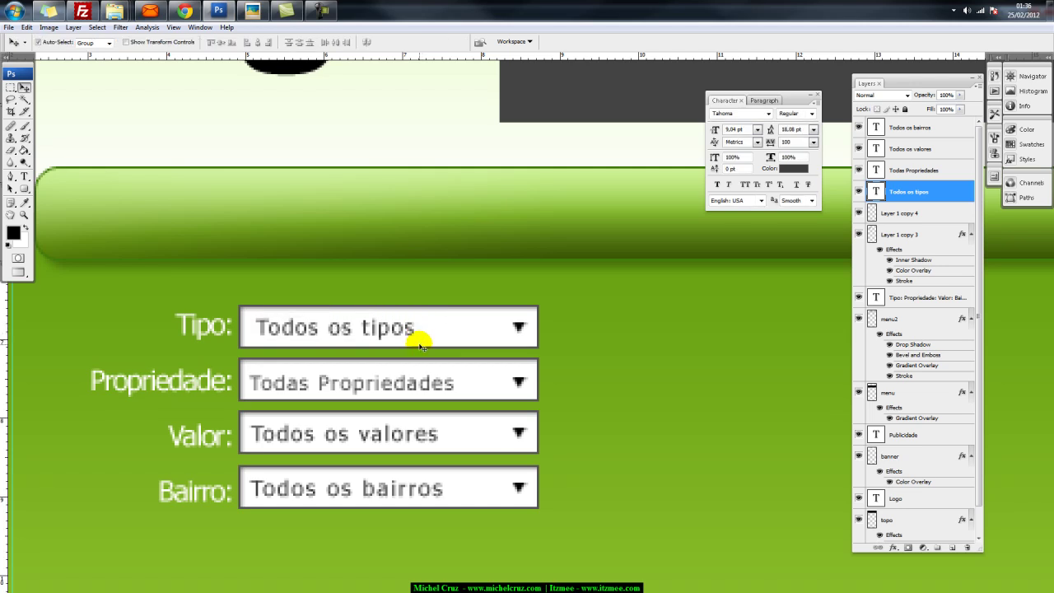
Select the four dropdown text layers and merge them with Ctrl+E
{"action": "scroll", "coordinate": [420, 345], "scroll_direction": "down", "scroll_amount": 4}
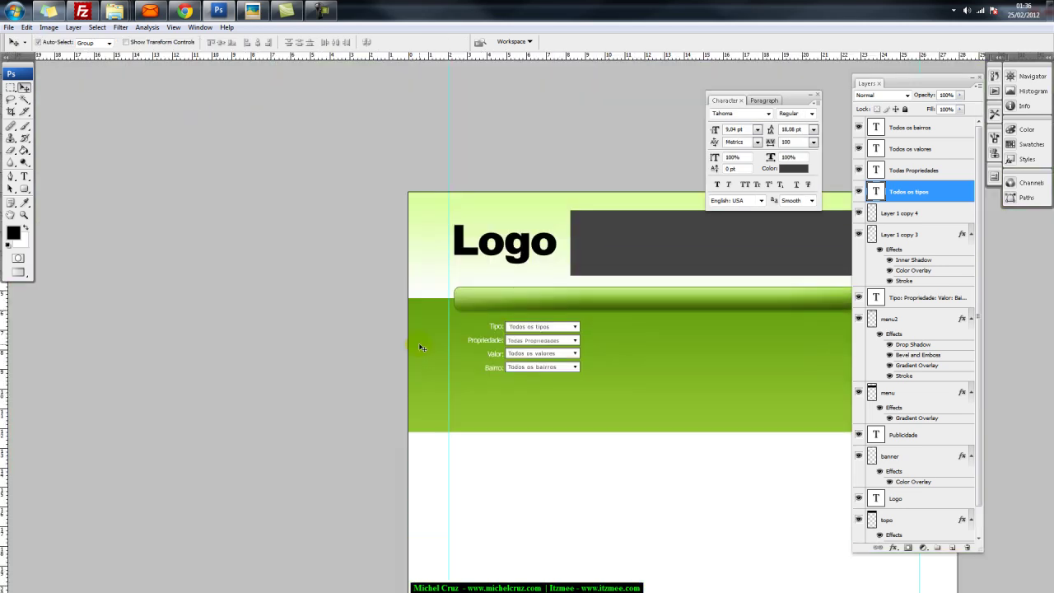
{"action": "scroll", "coordinate": [420, 346], "scroll_direction": "up", "scroll_amount": 3}
{"action": "scroll", "coordinate": [420, 347], "scroll_direction": "up", "scroll_amount": 1}
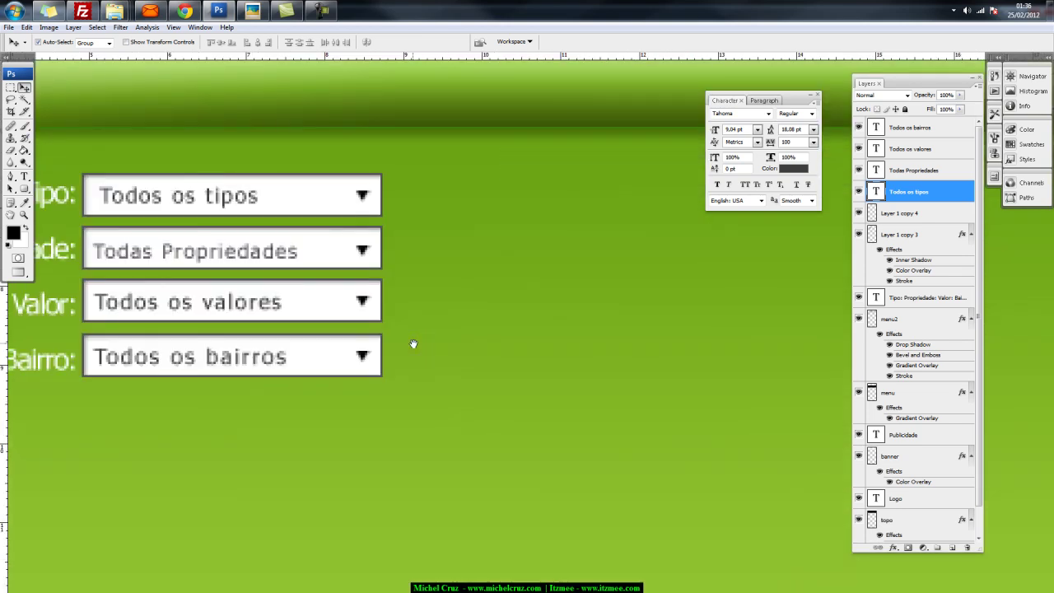
{"action": "scroll", "coordinate": [414, 343], "scroll_direction": "left", "scroll_amount": 3}
{"action": "left_click", "coordinate": [24, 188]}
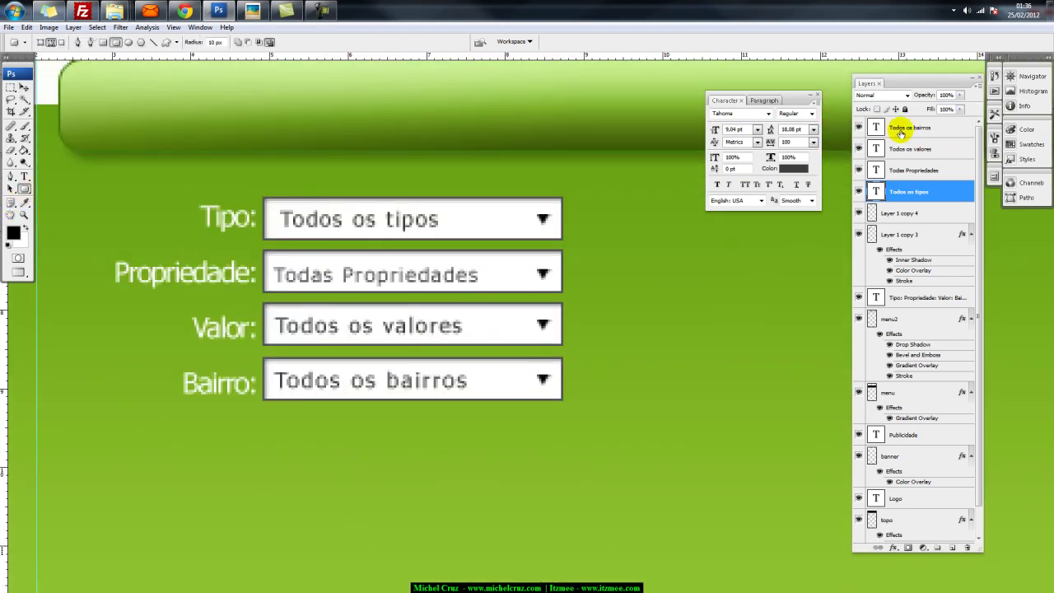
{"action": "left_click", "coordinate": [903, 131]}
{"action": "left_click", "coordinate": [857, 129]}
{"action": "left_click", "coordinate": [857, 129]}
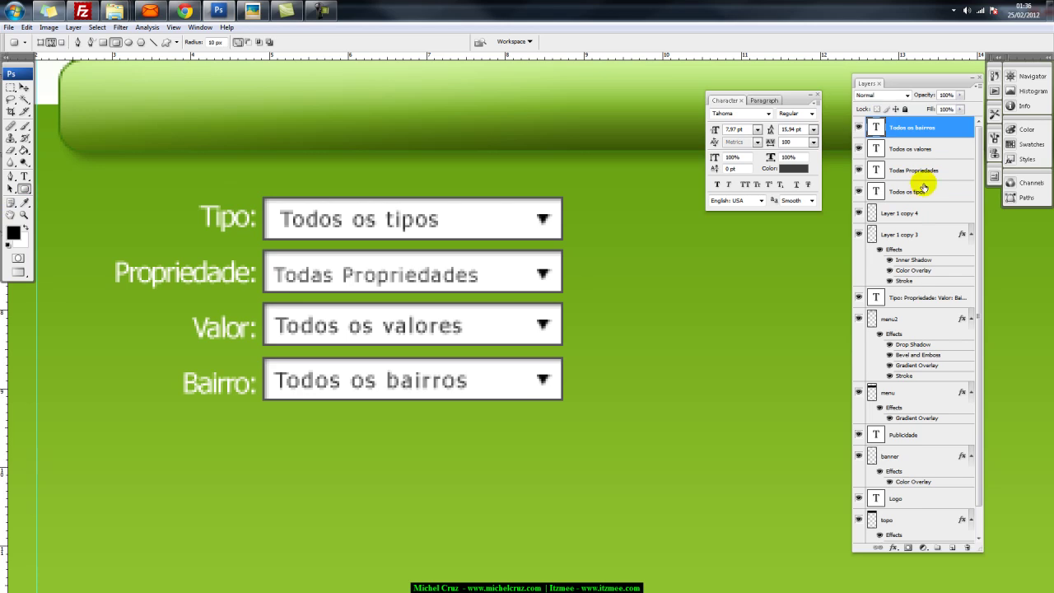
{"action": "left_click", "coordinate": [918, 191], "text": "shift"}
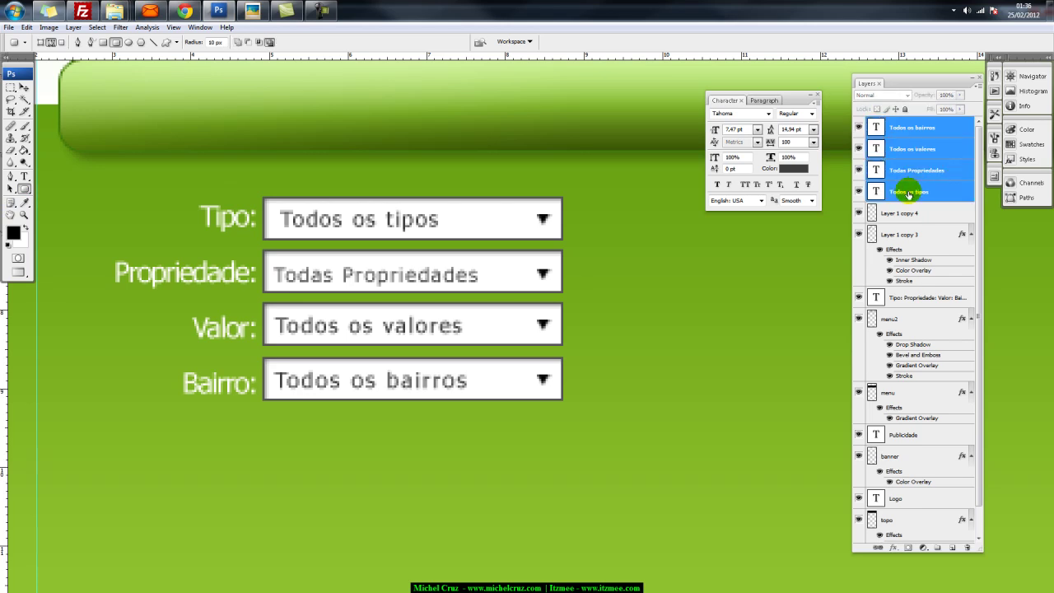
{"action": "key", "text": "ctrl+e"}
Toggle visibility of the merged text, arrows and white field box layers to identify each
{"action": "left_click", "coordinate": [858, 126]}
{"action": "left_click", "coordinate": [858, 126]}
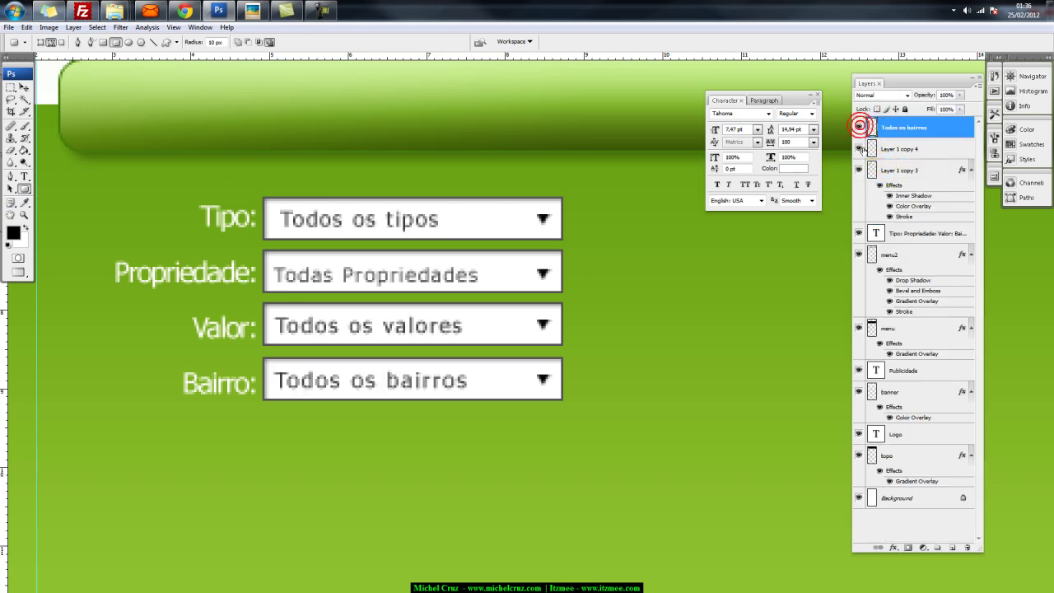
{"action": "left_click", "coordinate": [859, 149]}
{"action": "left_click", "coordinate": [859, 149]}
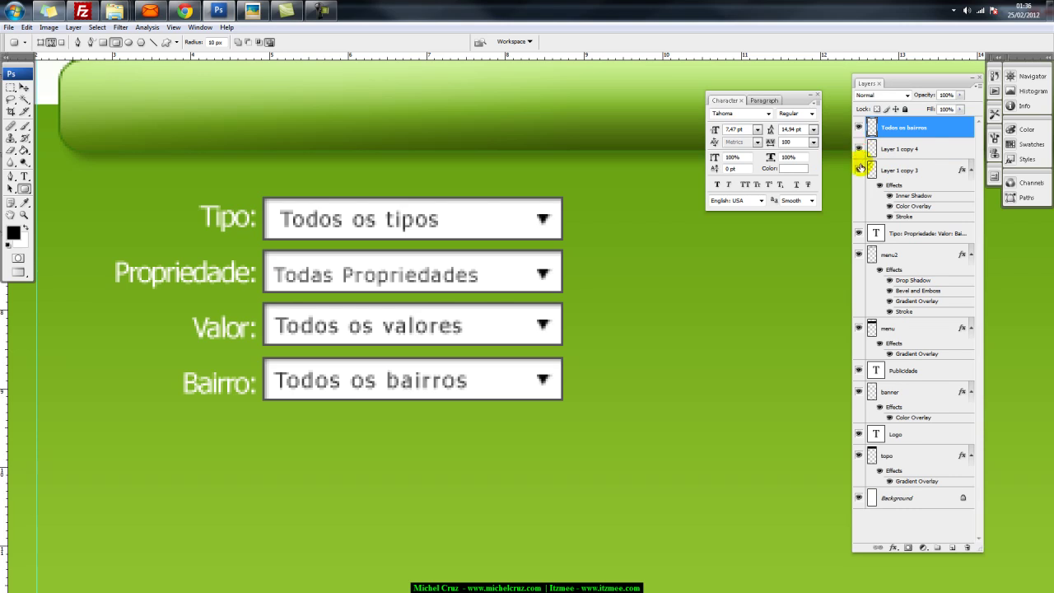
{"action": "left_click", "coordinate": [859, 168]}
{"action": "left_click", "coordinate": [859, 168]}
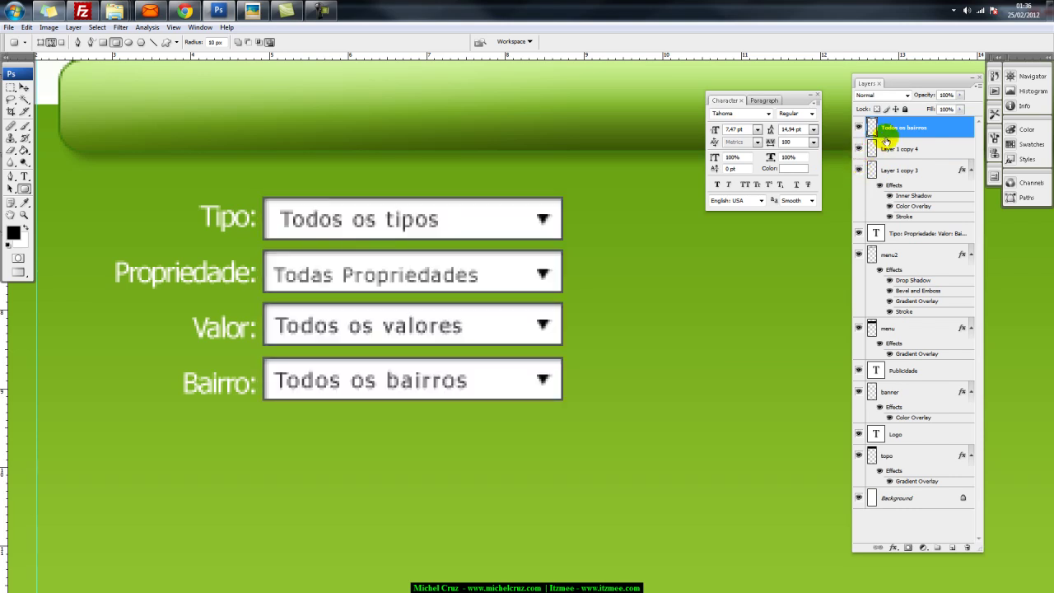
On a new layer, draw a rounded-rectangle button path below the Bairro field after adjusting corner radius
{"action": "left_click", "coordinate": [949, 548]}
{"action": "left_click_drag", "start_coordinate": [274, 422], "coordinate": [400, 460]}
{"action": "key", "text": "ctrl+z"}
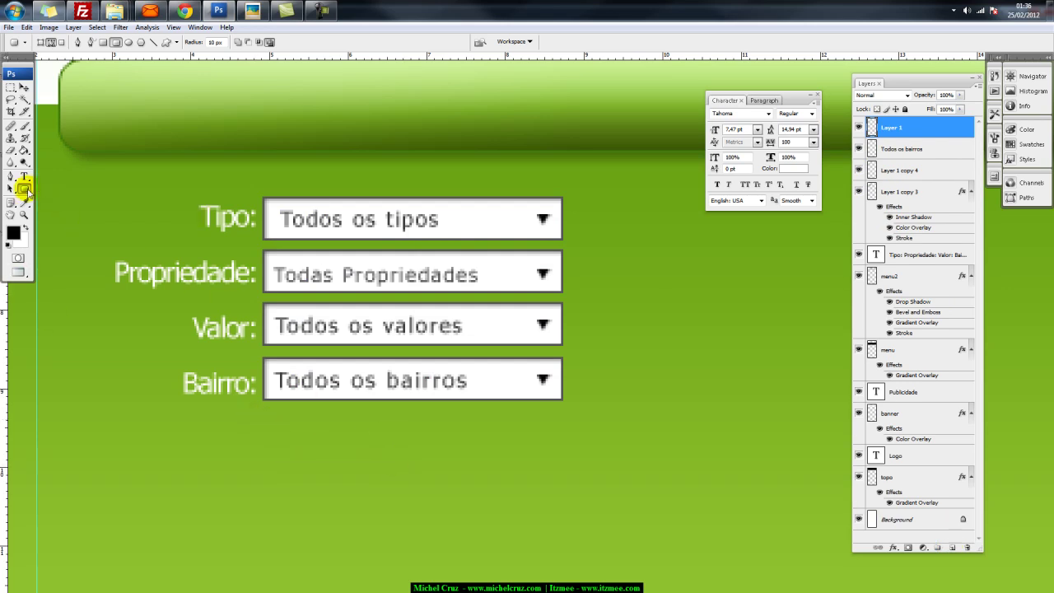
{"action": "left_click", "coordinate": [214, 41]}
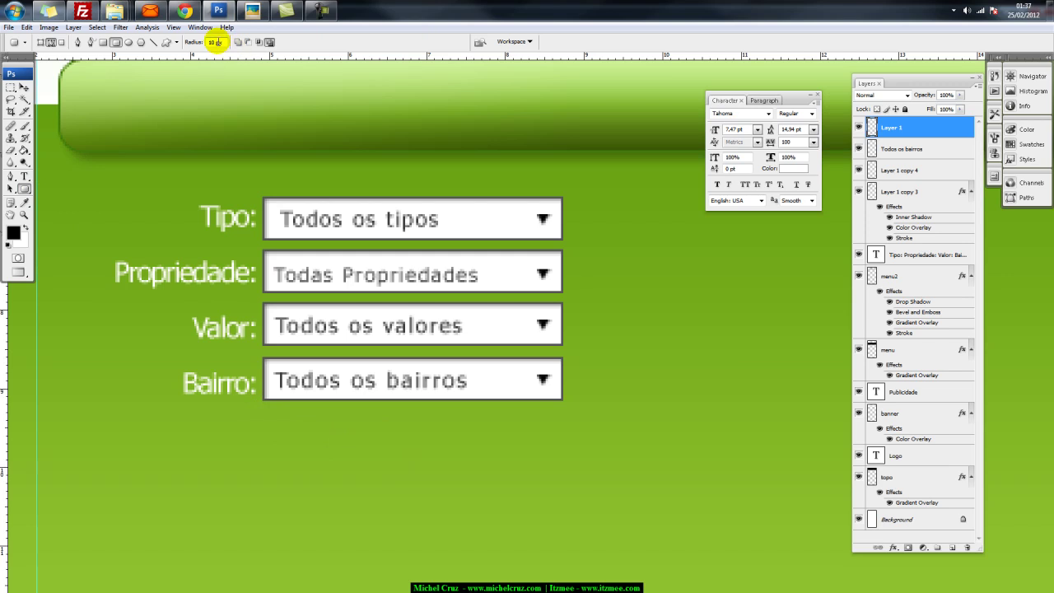
{"action": "type", "text": "5"}
{"action": "left_click_drag", "start_coordinate": [426, 425], "coordinate": [523, 474]}
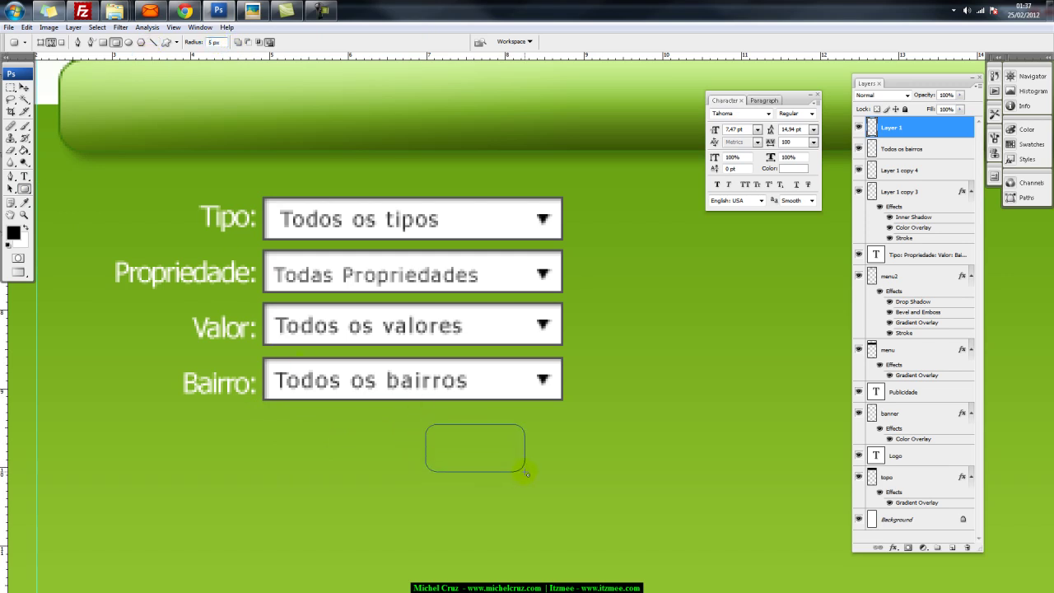
{"action": "key", "text": "ctrl+z"}
{"action": "left_click_drag", "start_coordinate": [198, 42], "coordinate": [169, 37]}
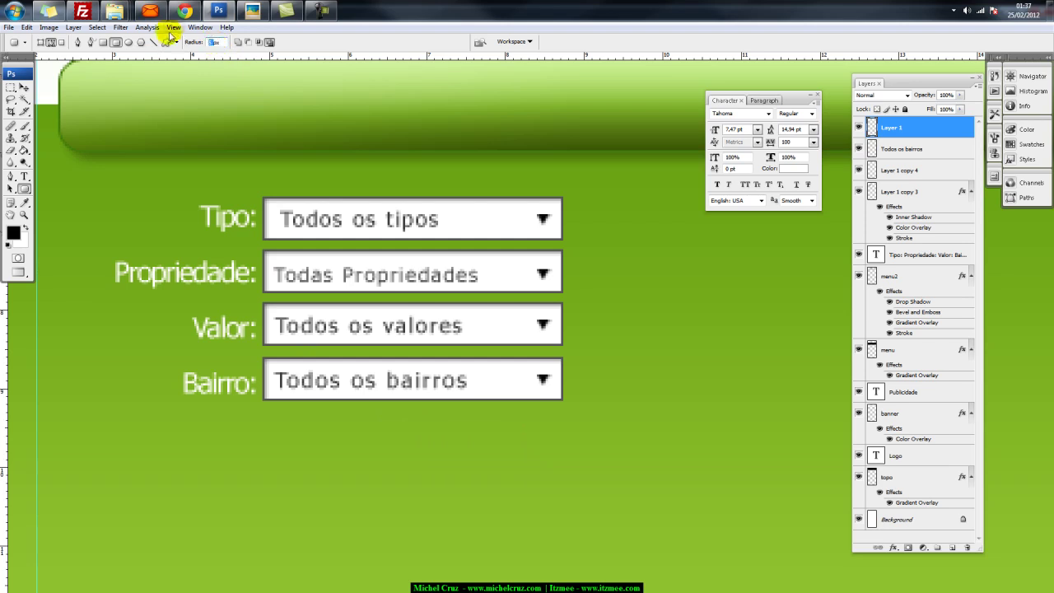
{"action": "left_click_drag", "start_coordinate": [416, 437], "coordinate": [525, 481]}
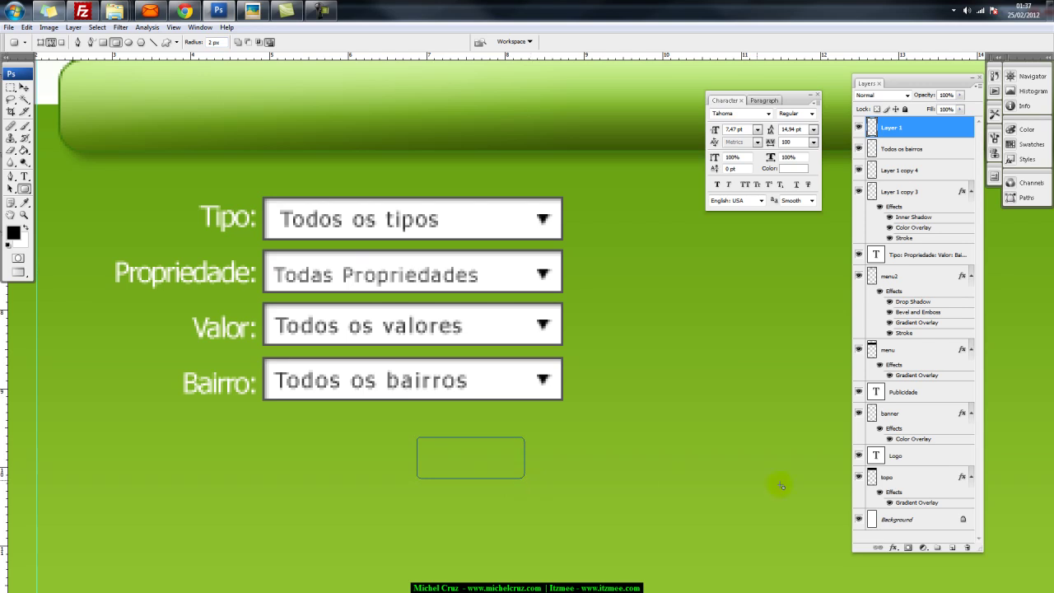
Fill the button shape with black and move it under the Bairro field's right end
{"action": "key", "text": "ctrl+Return"}
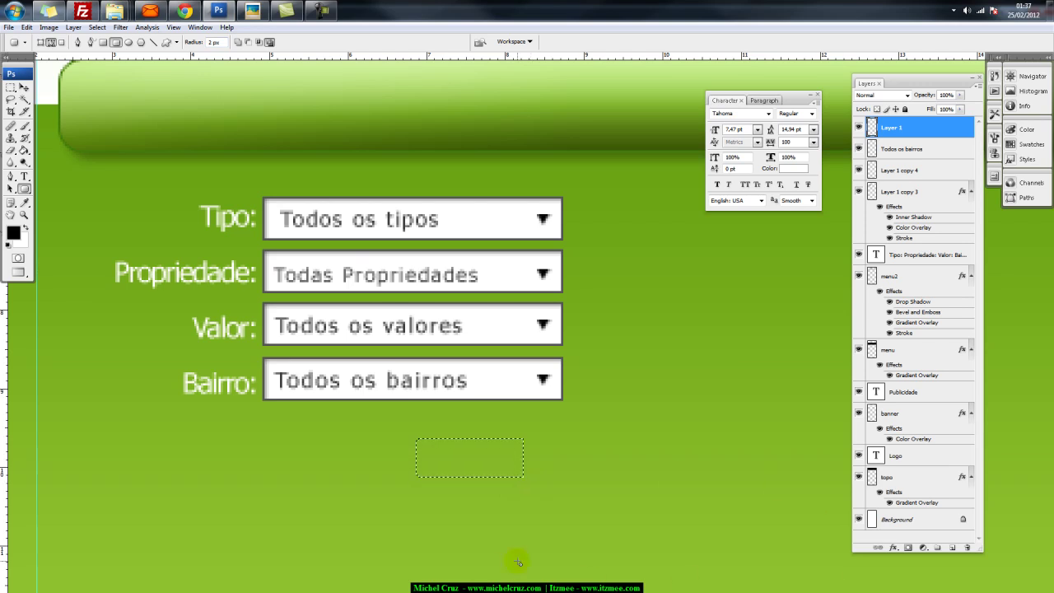
{"action": "key", "text": "alt+BackSpace"}
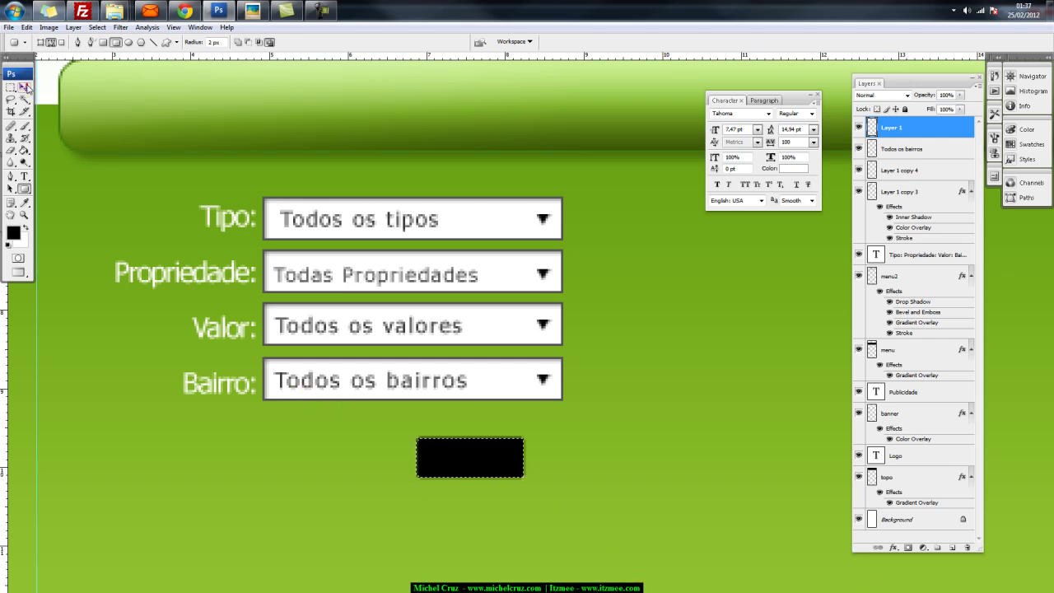
{"action": "left_click", "coordinate": [24, 86]}
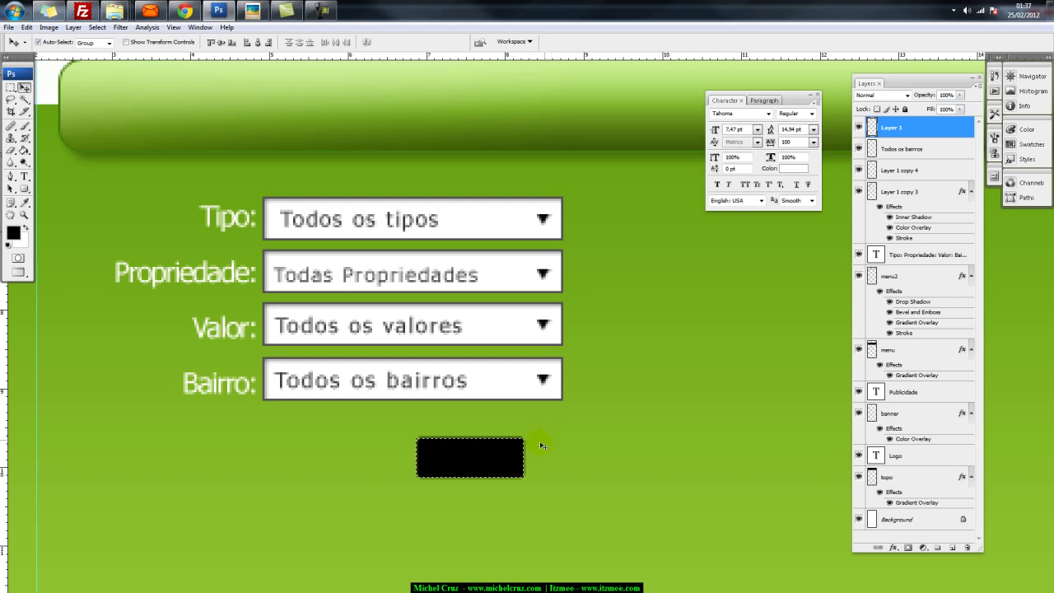
{"action": "left_click_drag", "start_coordinate": [515, 458], "coordinate": [542, 430]}
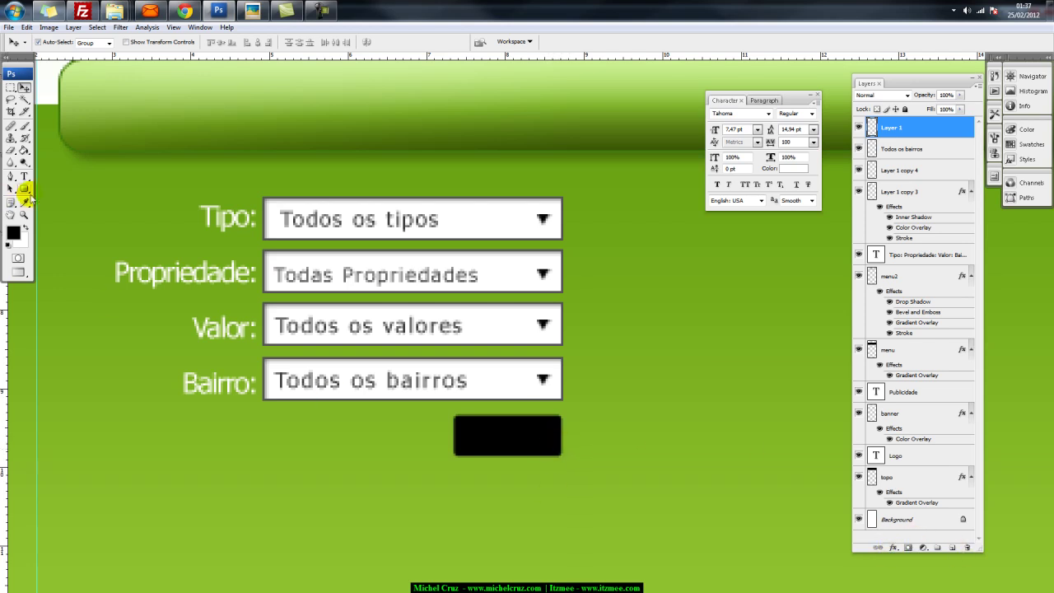
{"action": "left_click", "coordinate": [894, 546]}
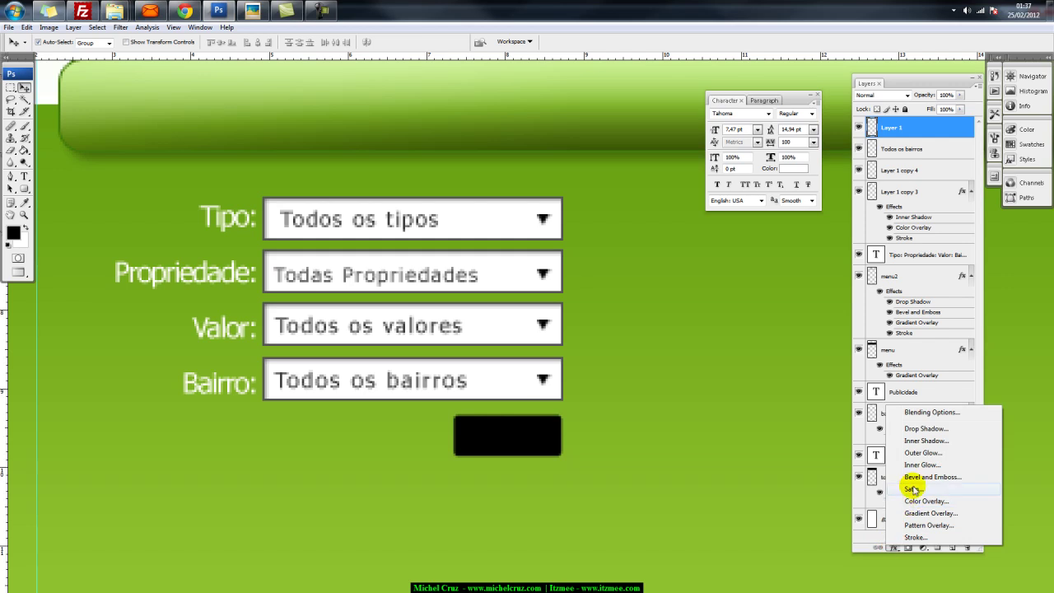
Give Layer 1's button a Gradient Overlay running from dark grey to light grey at 90°
{"action": "left_click", "coordinate": [920, 414]}
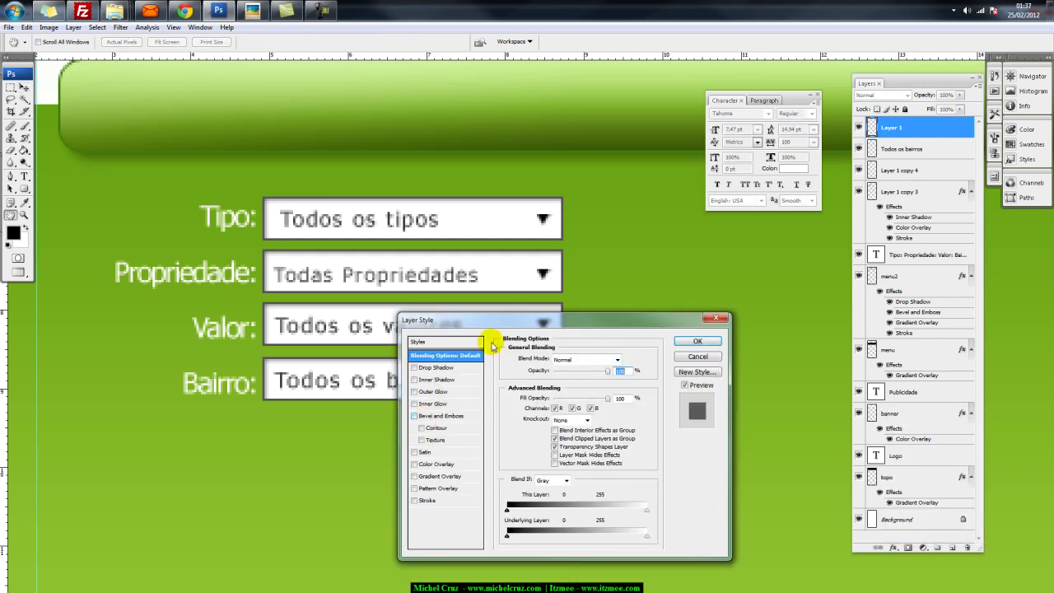
{"action": "left_click_drag", "start_coordinate": [527, 320], "coordinate": [405, 105]}
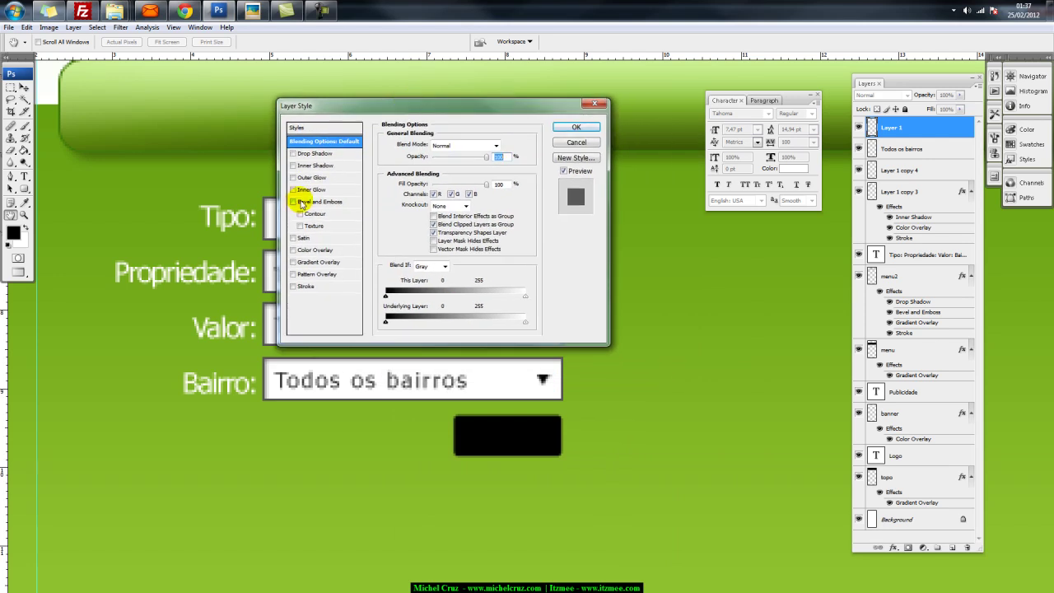
{"action": "left_click", "coordinate": [306, 262]}
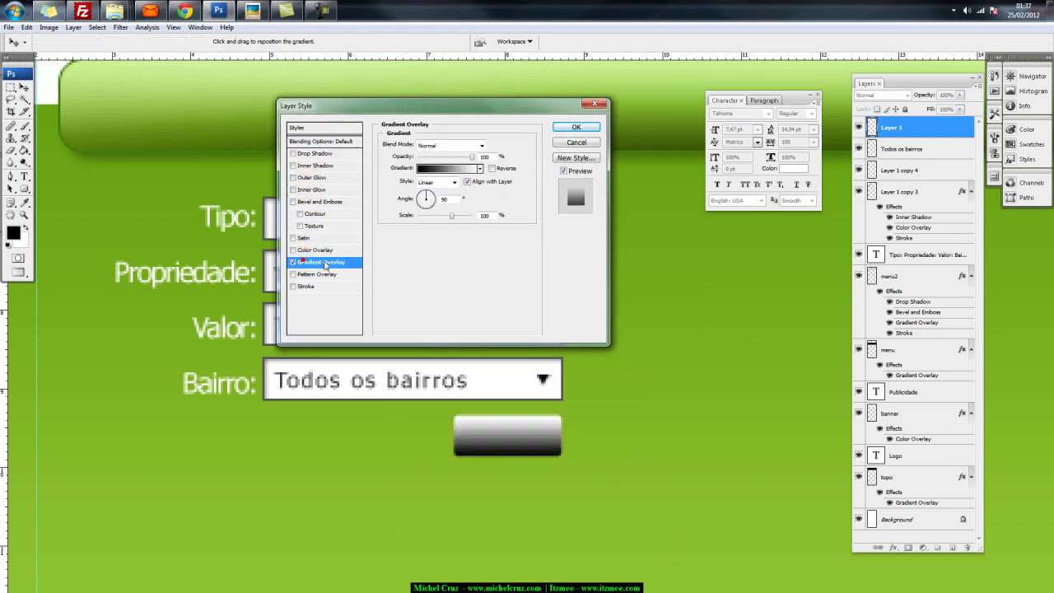
{"action": "left_click", "coordinate": [432, 170]}
{"action": "double_click", "coordinate": [609, 307]}
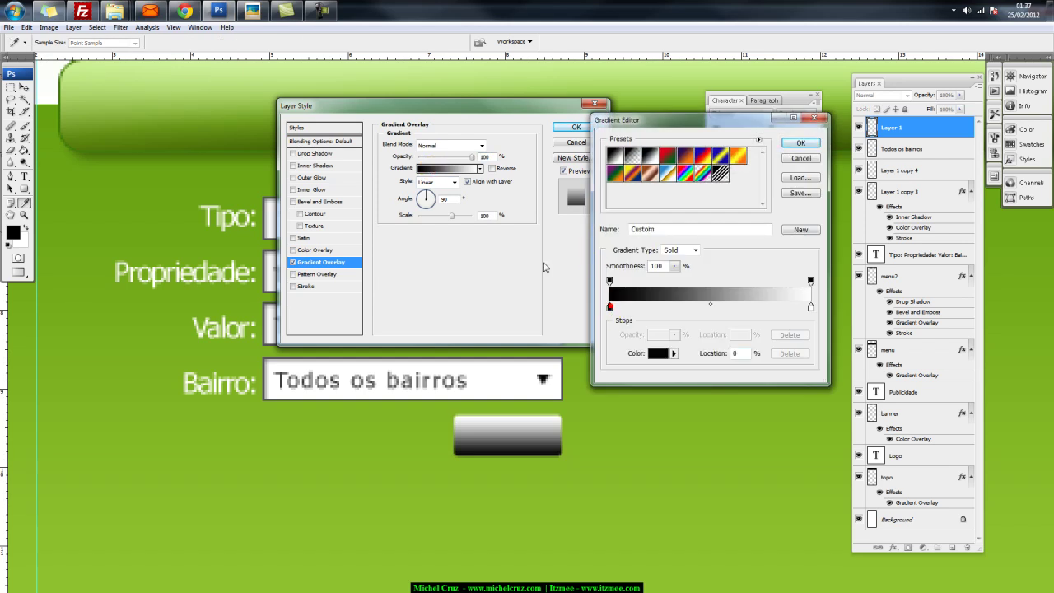
{"action": "left_click_drag", "start_coordinate": [301, 404], "coordinate": [248, 470]}
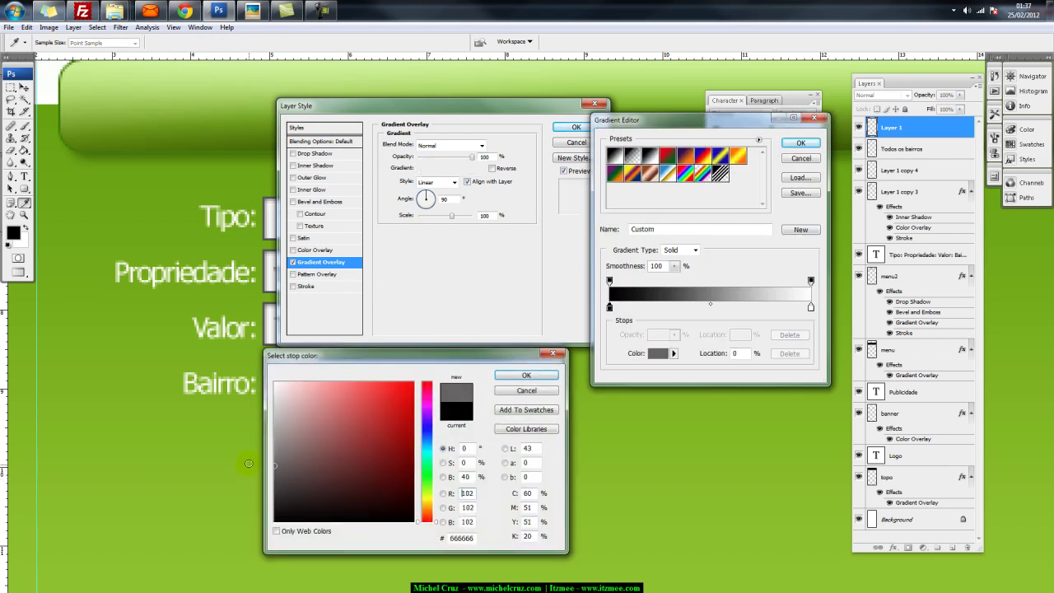
{"action": "left_click", "coordinate": [526, 375]}
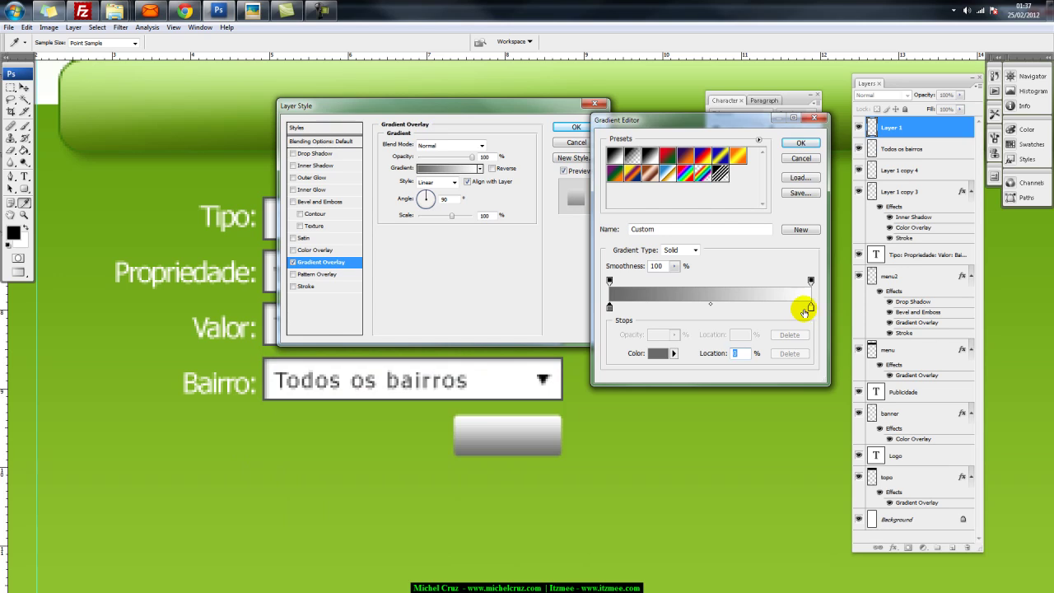
{"action": "double_click", "coordinate": [811, 307]}
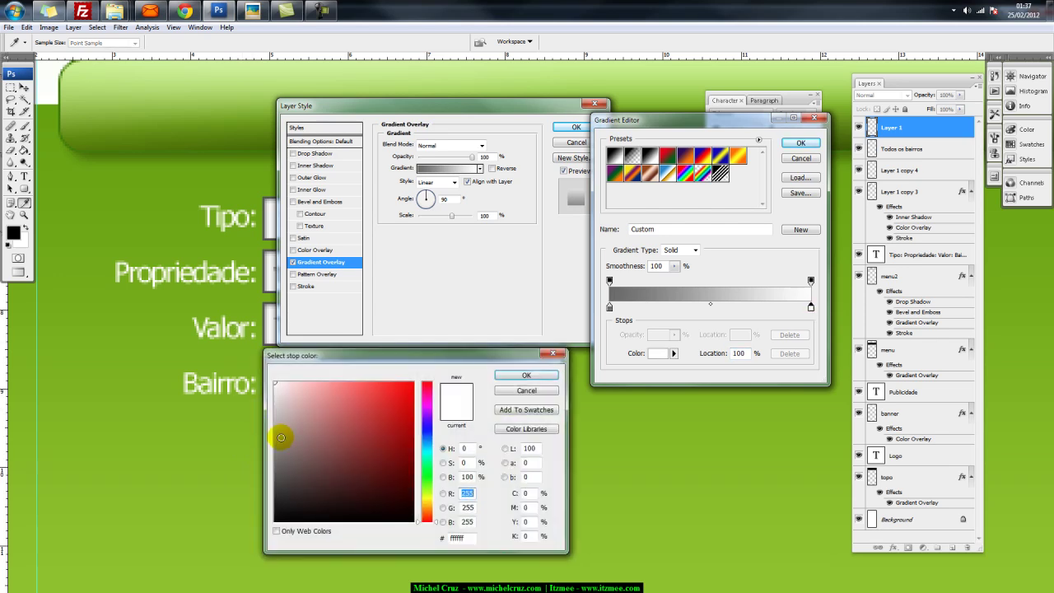
{"action": "left_click", "coordinate": [280, 437]}
{"action": "left_click", "coordinate": [518, 376]}
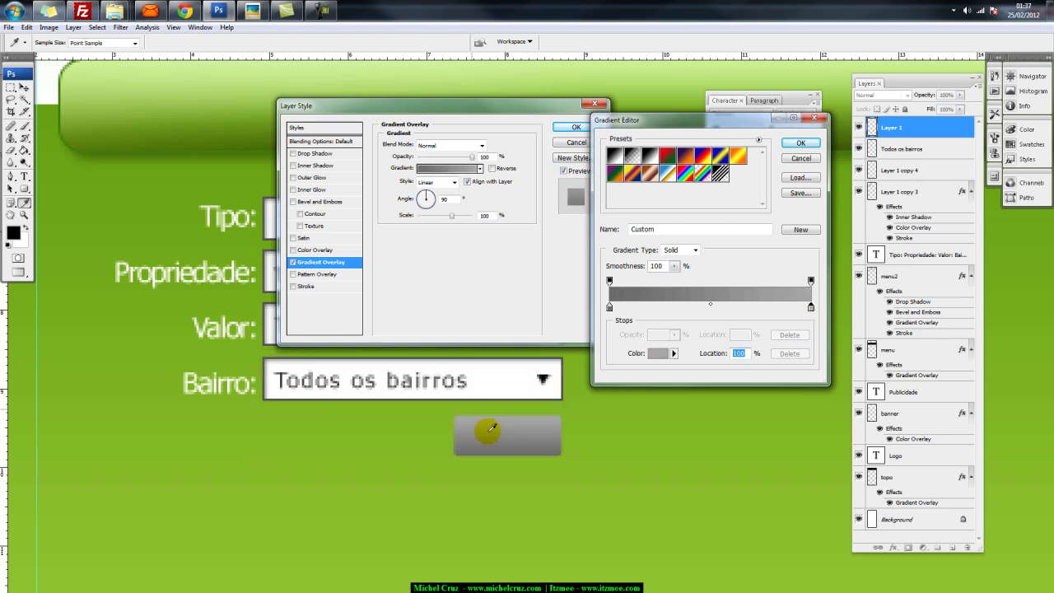
{"action": "left_click", "coordinate": [298, 286]}
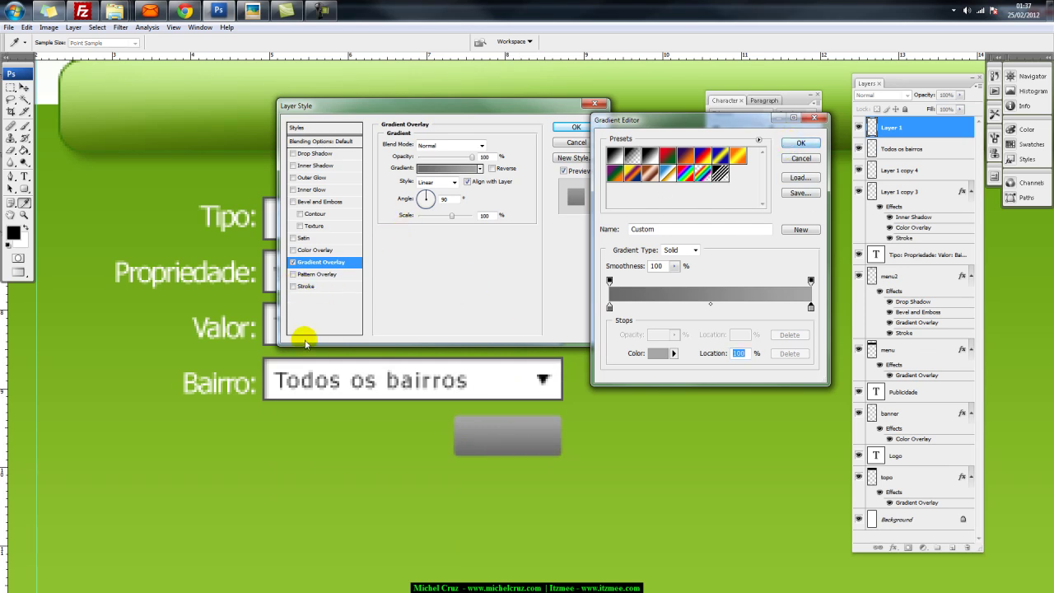
{"action": "left_click", "coordinate": [819, 145]}
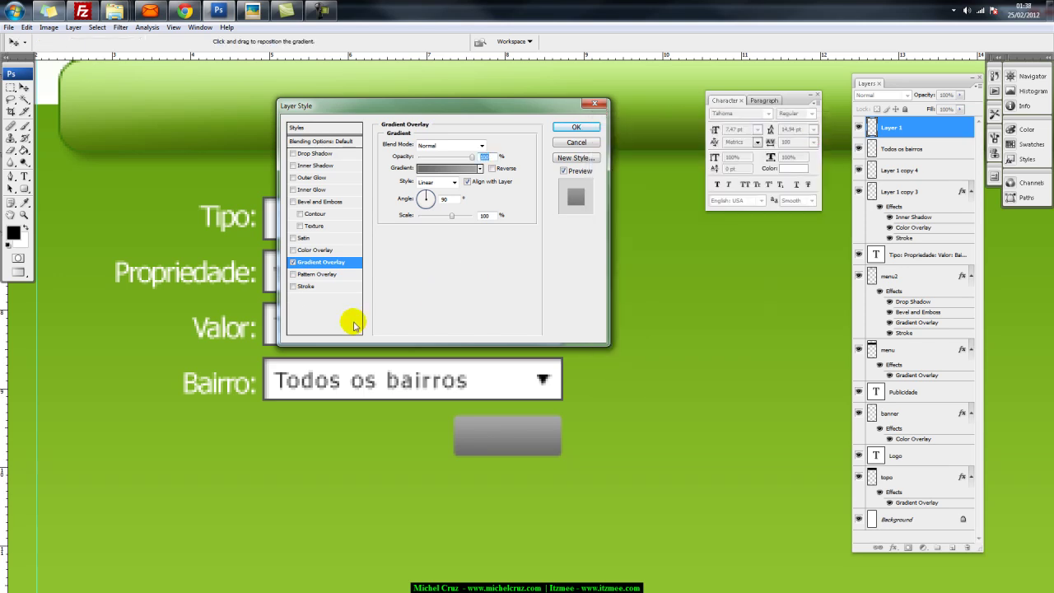
Add a 1 px dark-grey Inside stroke to the button at about 75% opacity
{"action": "left_click", "coordinate": [299, 286]}
{"action": "left_click", "coordinate": [410, 216]}
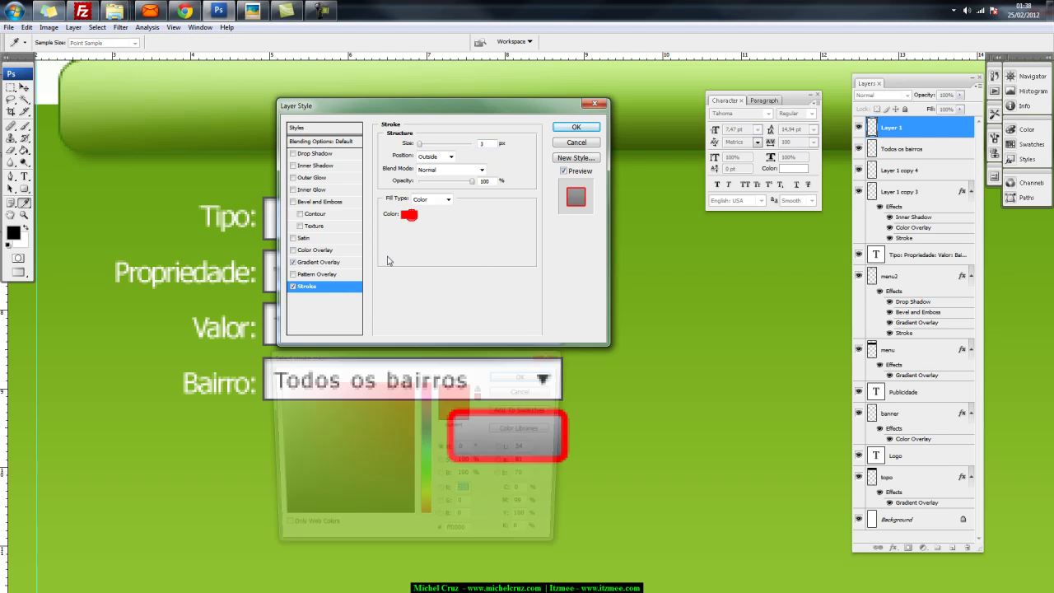
{"action": "left_click_drag", "start_coordinate": [300, 441], "coordinate": [246, 493]}
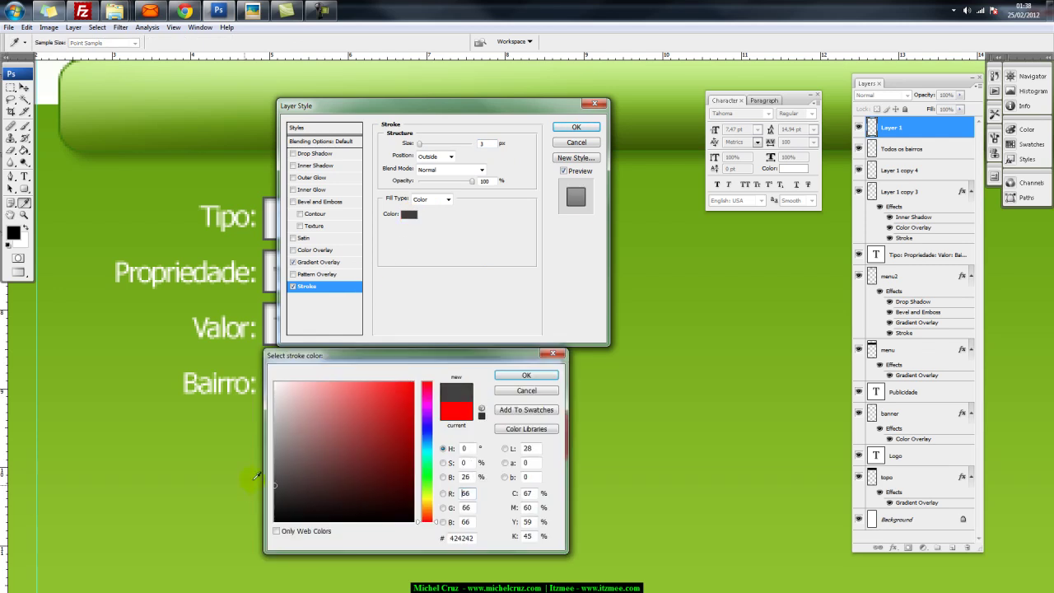
{"action": "left_click", "coordinate": [537, 374]}
{"action": "left_click", "coordinate": [443, 157]}
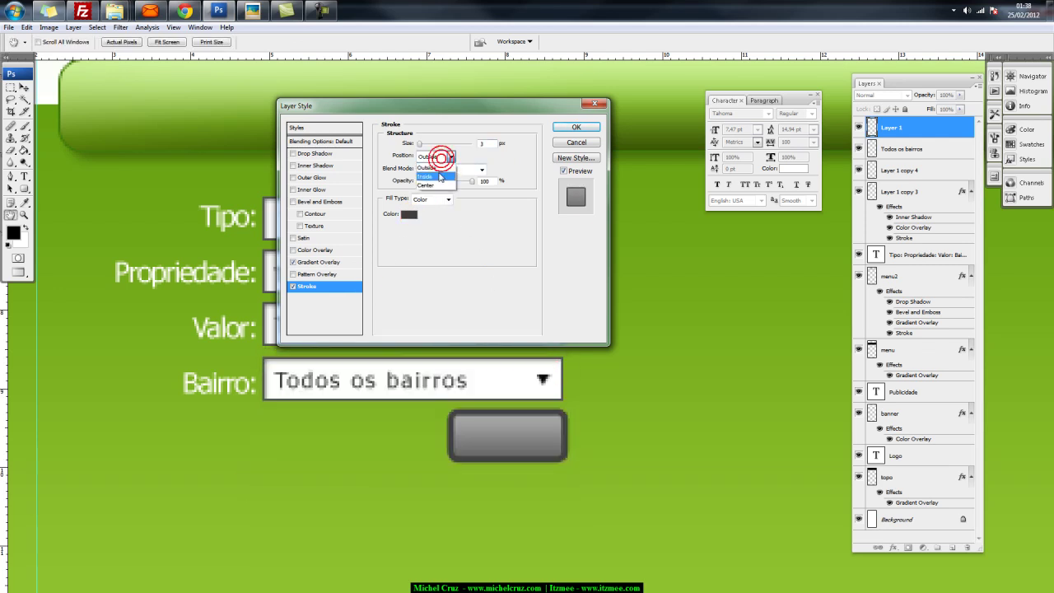
{"action": "left_click", "coordinate": [436, 171]}
{"action": "left_click", "coordinate": [484, 143]}
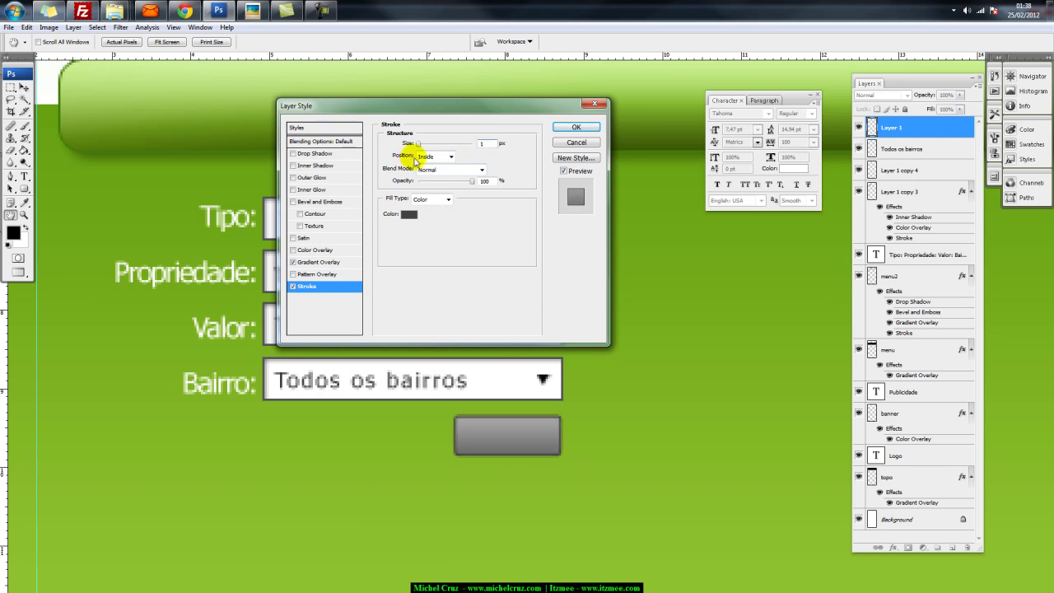
{"action": "left_click_drag", "start_coordinate": [472, 180], "coordinate": [457, 181]}
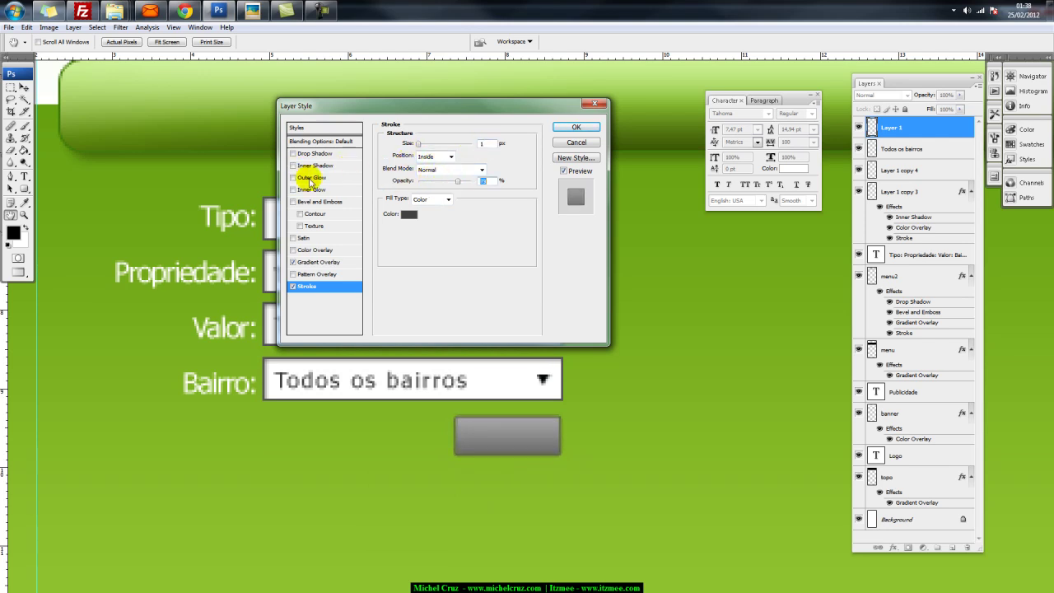
Add Bevel and Emboss with 276% depth, size 4, and apply the layer style
{"action": "left_click", "coordinate": [306, 202]}
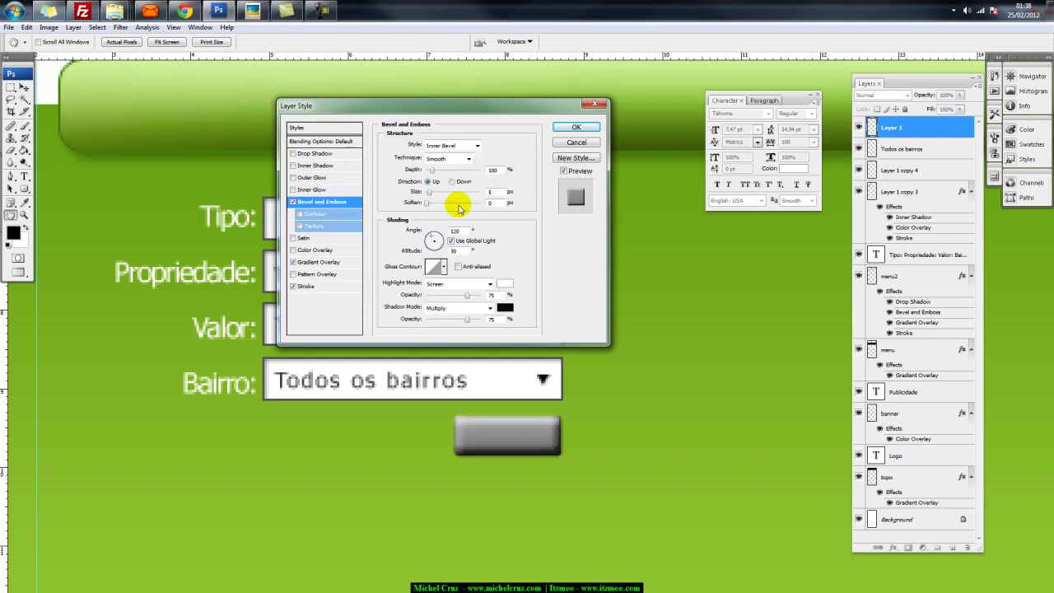
{"action": "left_click_drag", "start_coordinate": [434, 190], "coordinate": [436, 169]}
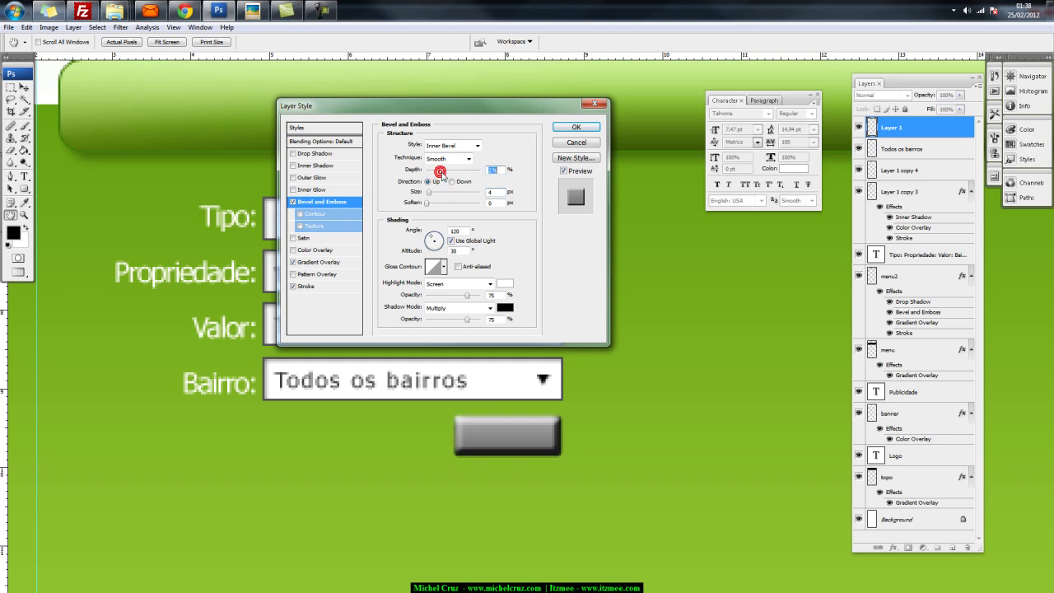
{"action": "left_click", "coordinate": [443, 320]}
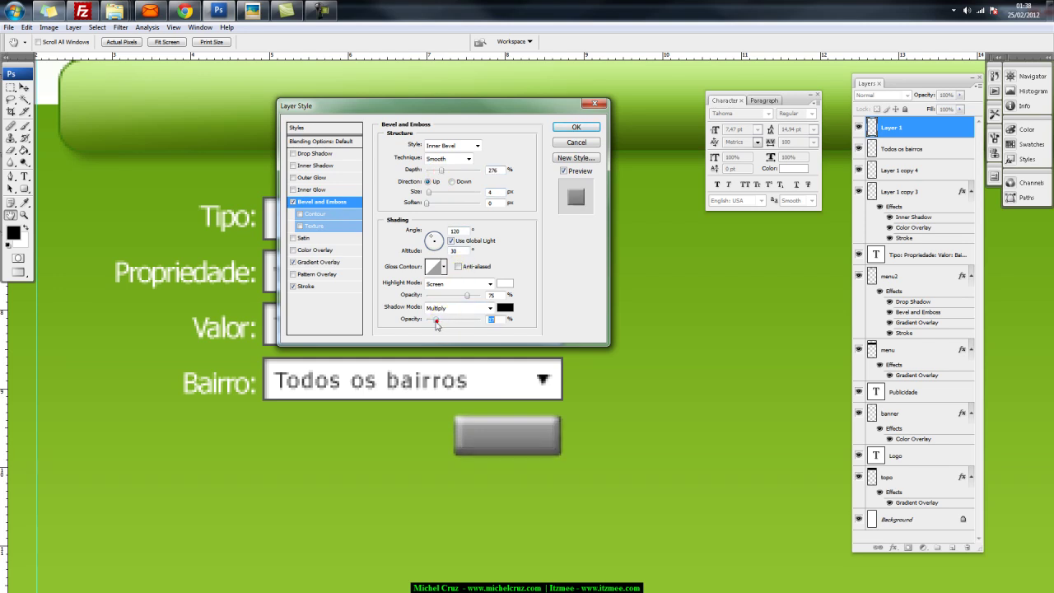
{"action": "left_click", "coordinate": [447, 295]}
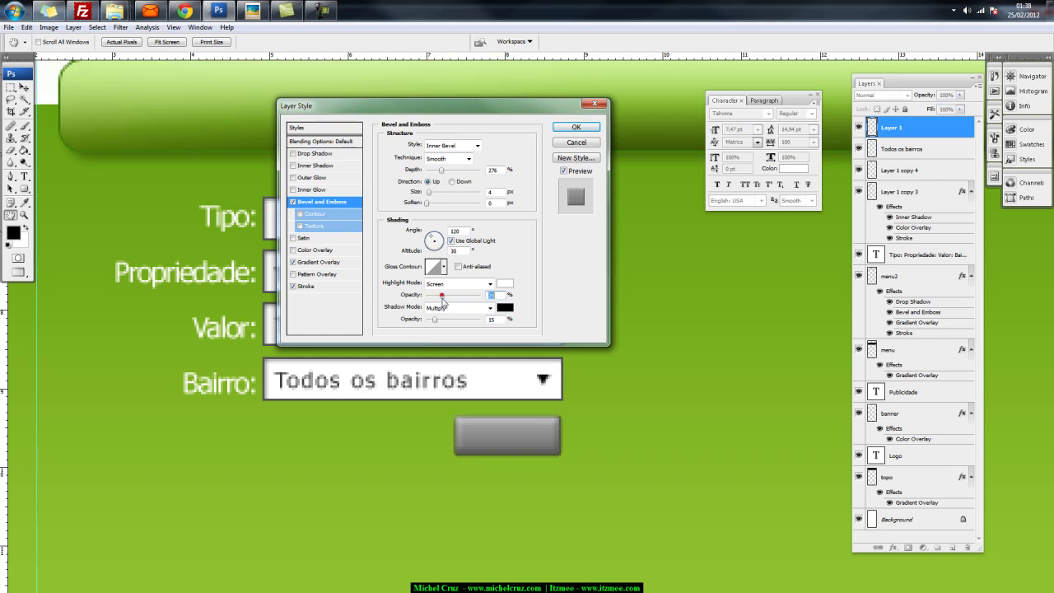
{"action": "left_click", "coordinate": [328, 154]}
{"action": "left_click", "coordinate": [293, 153]}
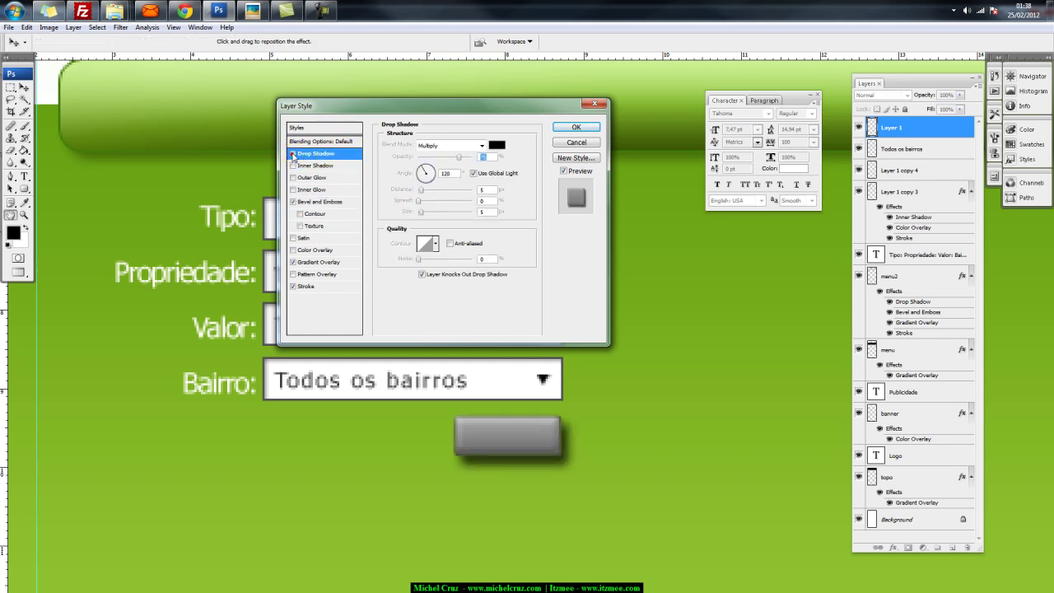
{"action": "left_click", "coordinate": [575, 128]}
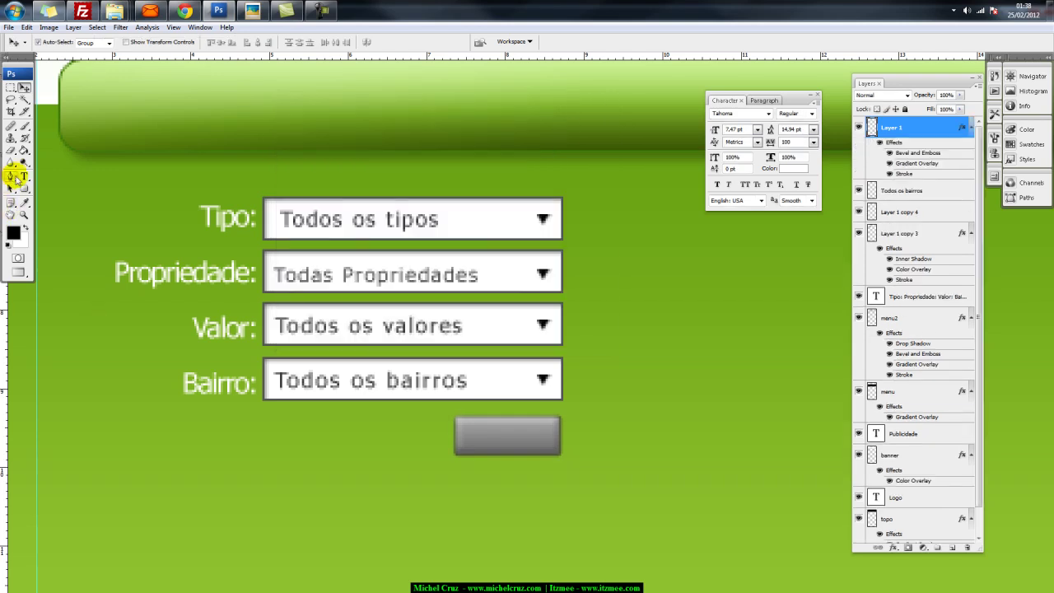
Type white 'OK' text on the button, then centre and scale it to fit
{"action": "left_click", "coordinate": [25, 176]}
{"action": "left_click", "coordinate": [26, 228]}
{"action": "left_click", "coordinate": [469, 436]}
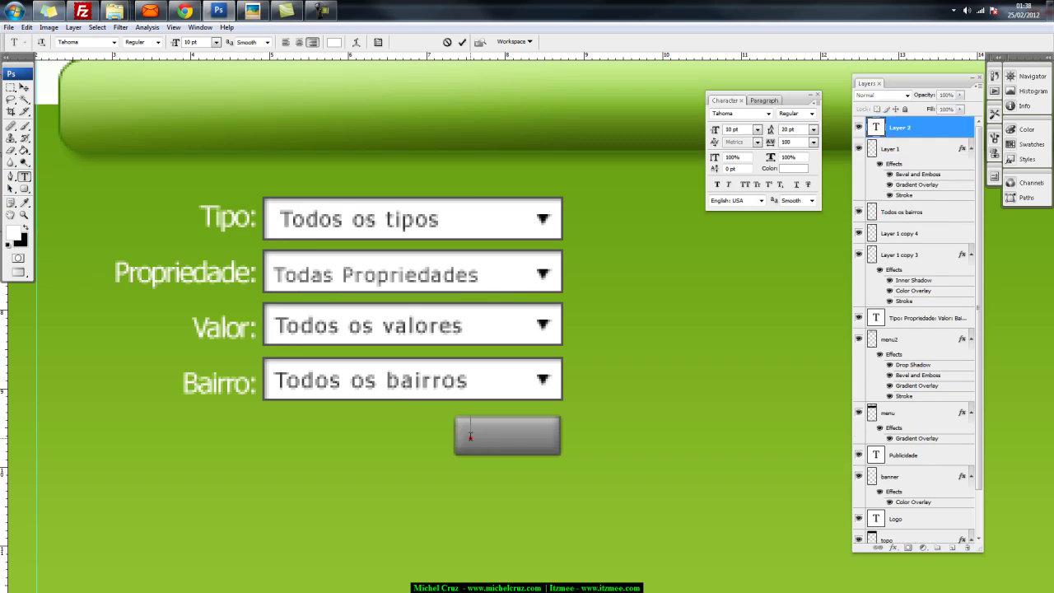
{"action": "type", "text": "OK"}
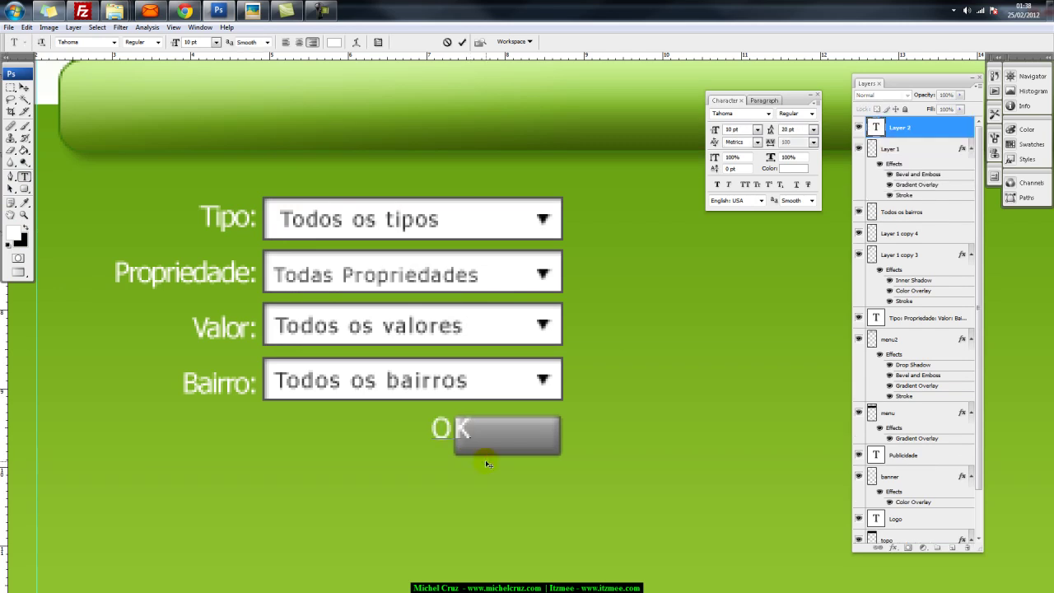
{"action": "left_click", "coordinate": [25, 87]}
{"action": "left_click_drag", "start_coordinate": [454, 437], "coordinate": [500, 431]}
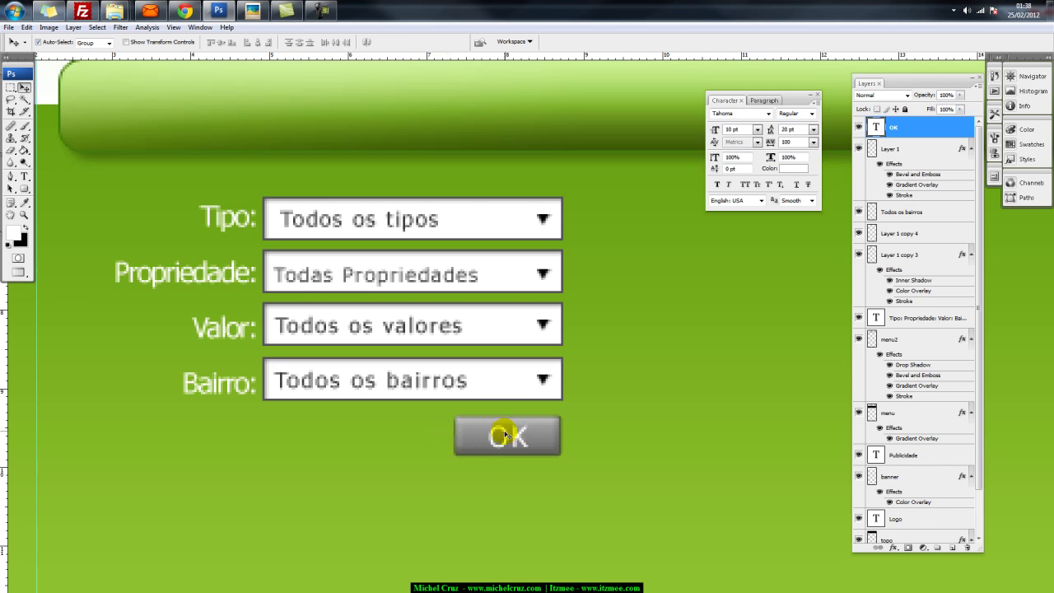
{"action": "key", "text": "ctrl+t"}
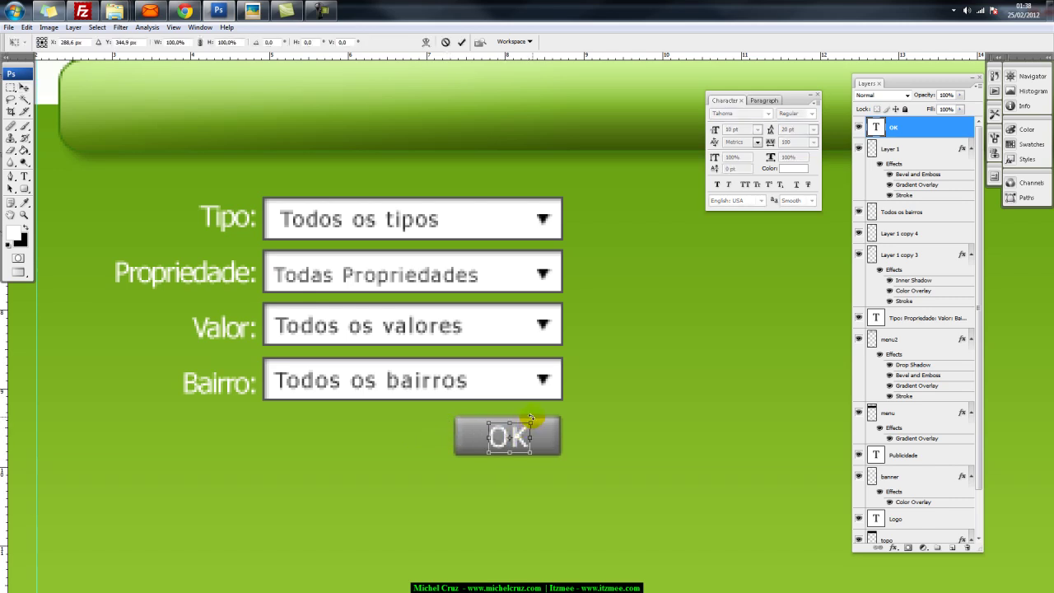
{"action": "left_click_drag", "start_coordinate": [531, 421], "coordinate": [539, 431]}
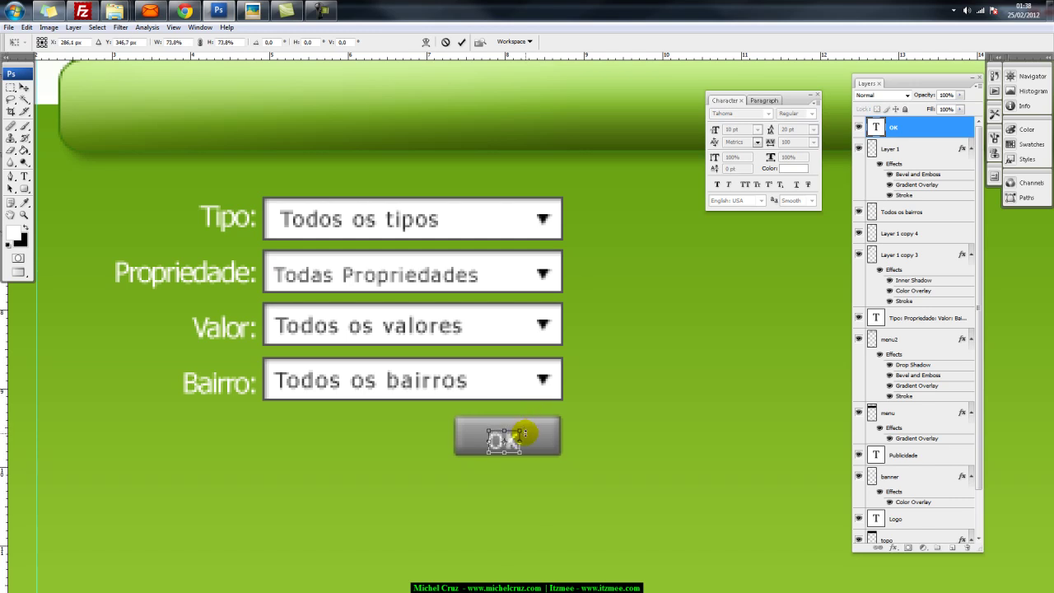
{"action": "key", "text": "Return"}
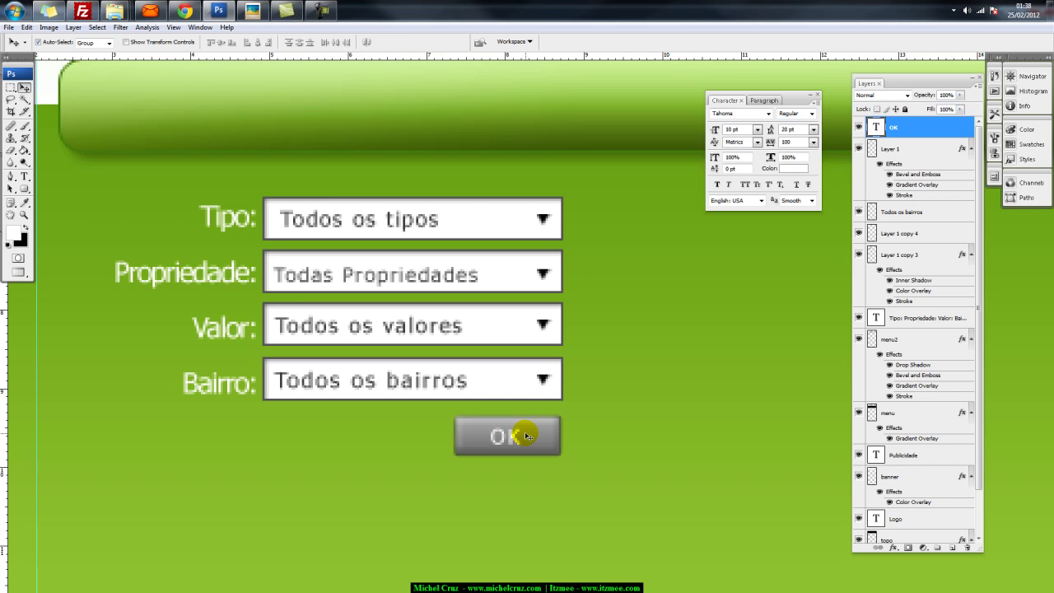
Merge the OK text and the button into a single OK layer
{"action": "left_click", "coordinate": [859, 147]}
{"action": "left_click", "coordinate": [858, 146]}
{"action": "left_click", "coordinate": [891, 146], "text": "shift"}
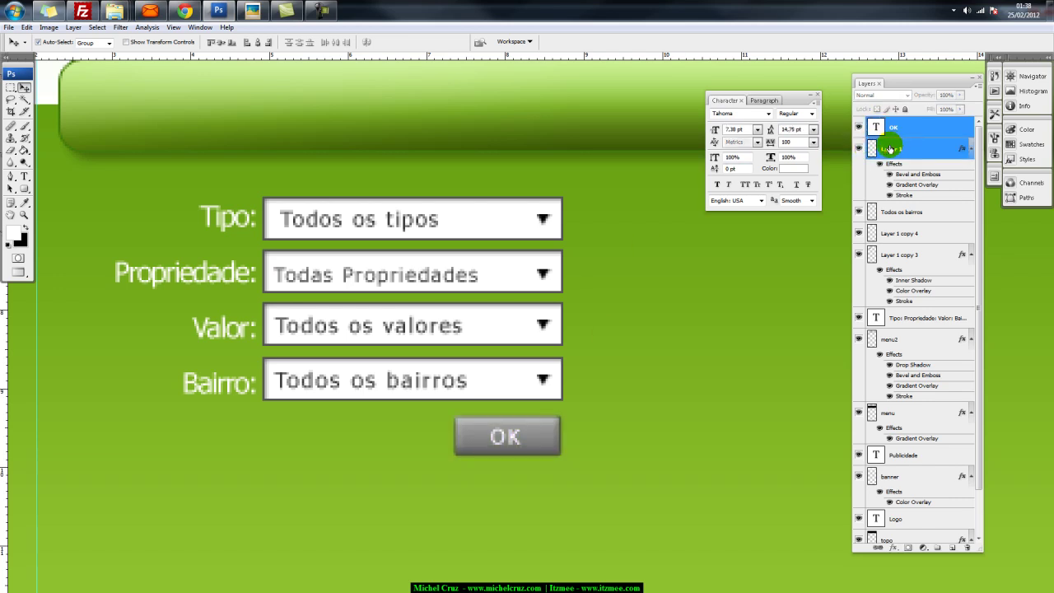
{"action": "key", "text": "ctrl+e"}
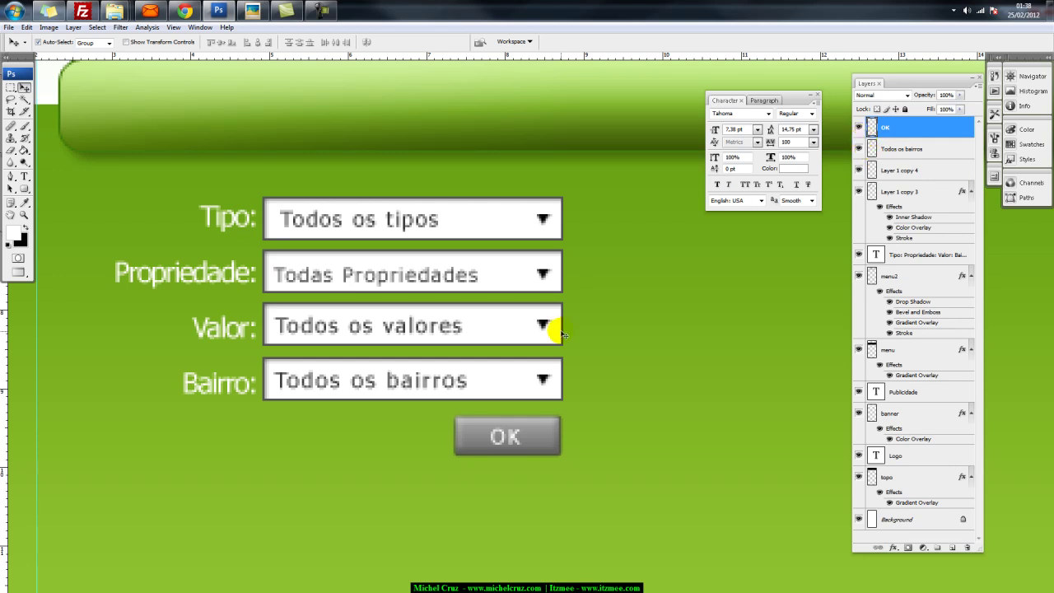
Zoom and pan so the logo and the whole search form are visible together
{"action": "left_click", "coordinate": [621, 319]}
{"action": "key", "text": "ctrl+minus"}
{"action": "key", "text": "ctrl+minus"}
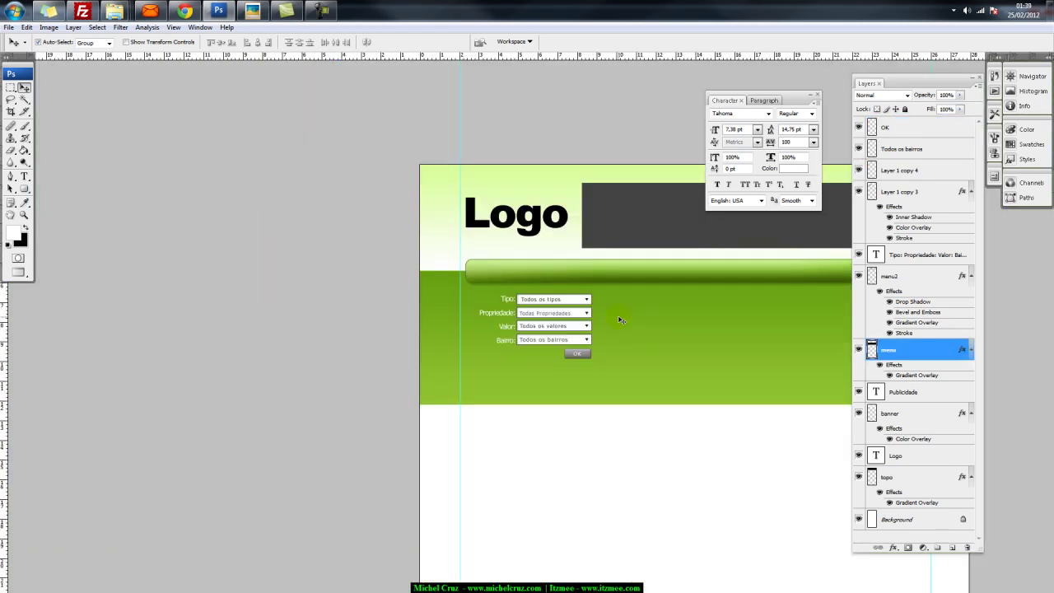
{"action": "key", "text": "ctrl+plus"}
{"action": "left_click_drag", "start_coordinate": [761, 296], "coordinate": [625, 464]}
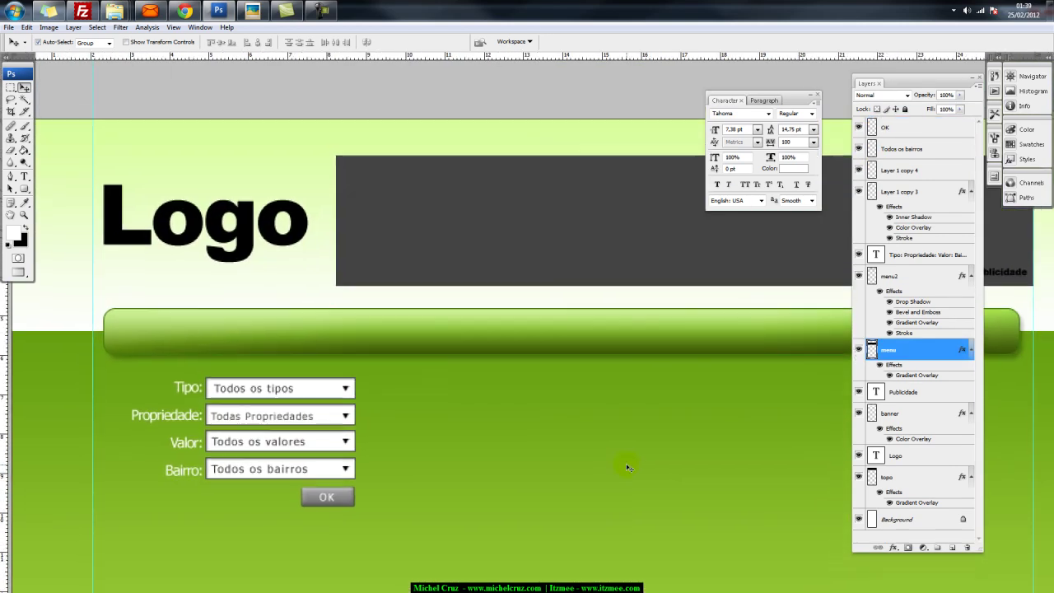
{"action": "key", "text": "ctrl+minus"}
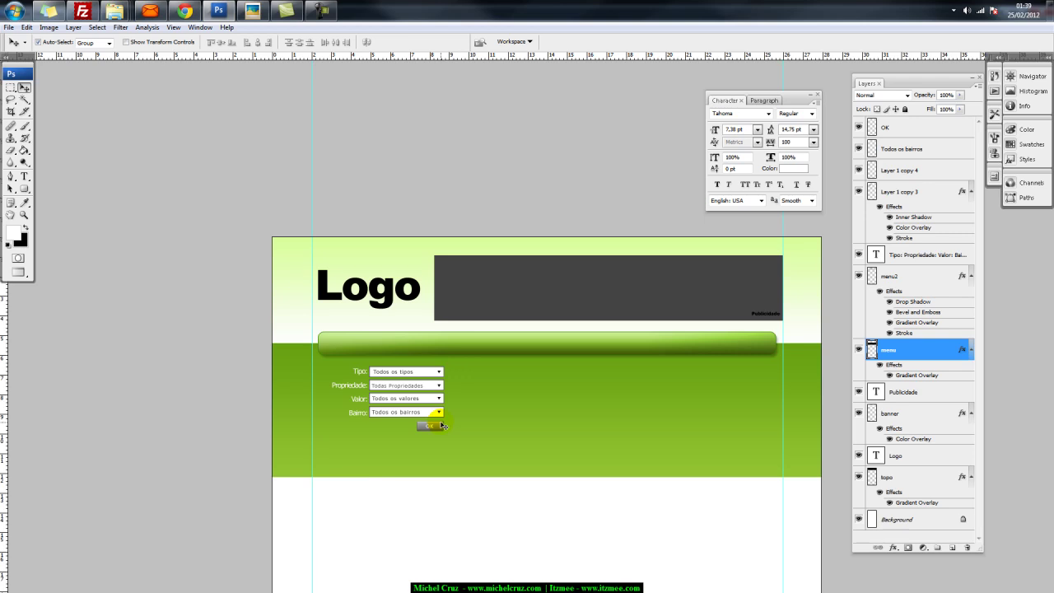
{"action": "key", "text": "ctrl+plus"}
{"action": "key", "text": "ctrl+plus"}
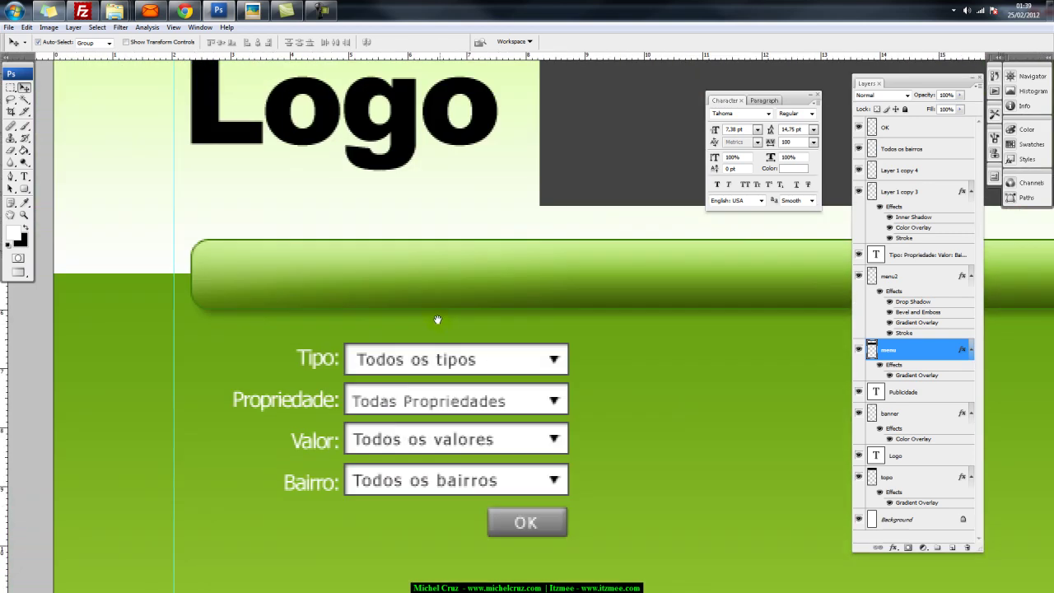
{"action": "left_click", "coordinate": [10, 88]}
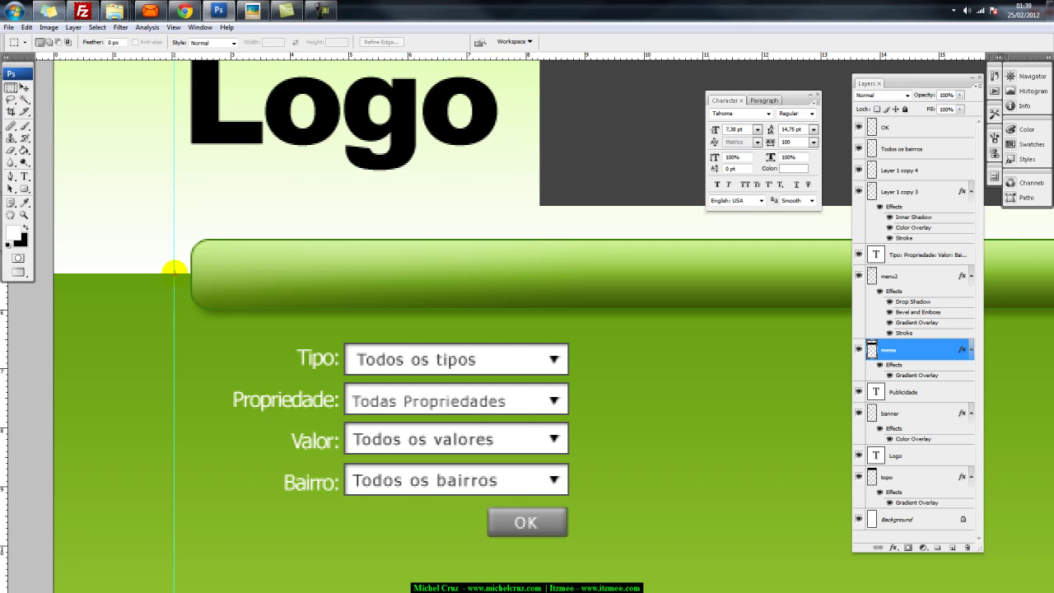
Fill a marquee over the search form with black on a new layer above OK, at 54% opacity
{"action": "left_click_drag", "start_coordinate": [223, 320], "coordinate": [417, 390]}
{"action": "key", "text": "ctrl+minus"}
{"action": "key", "text": "ctrl+minus"}
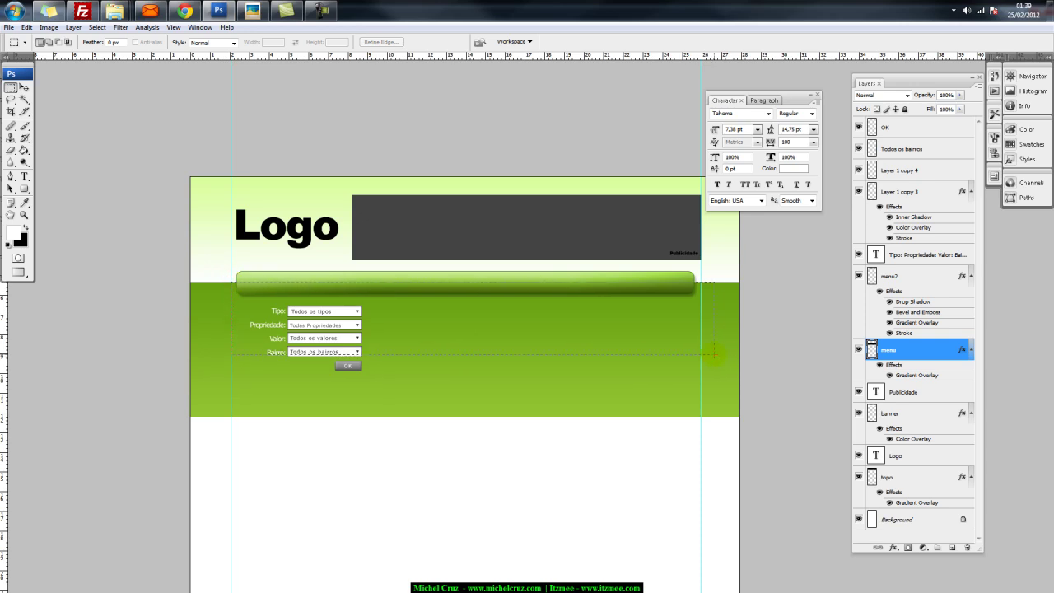
{"action": "left_click", "coordinate": [906, 150]}
{"action": "left_click", "coordinate": [905, 129]}
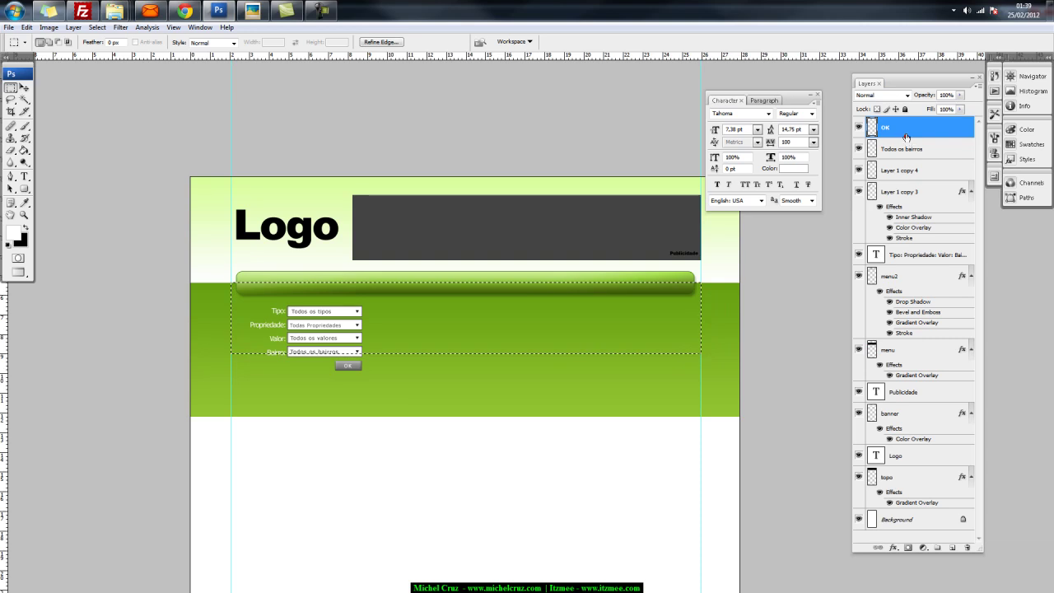
{"action": "left_click", "coordinate": [951, 547]}
{"action": "key", "text": "alt+BackSpace"}
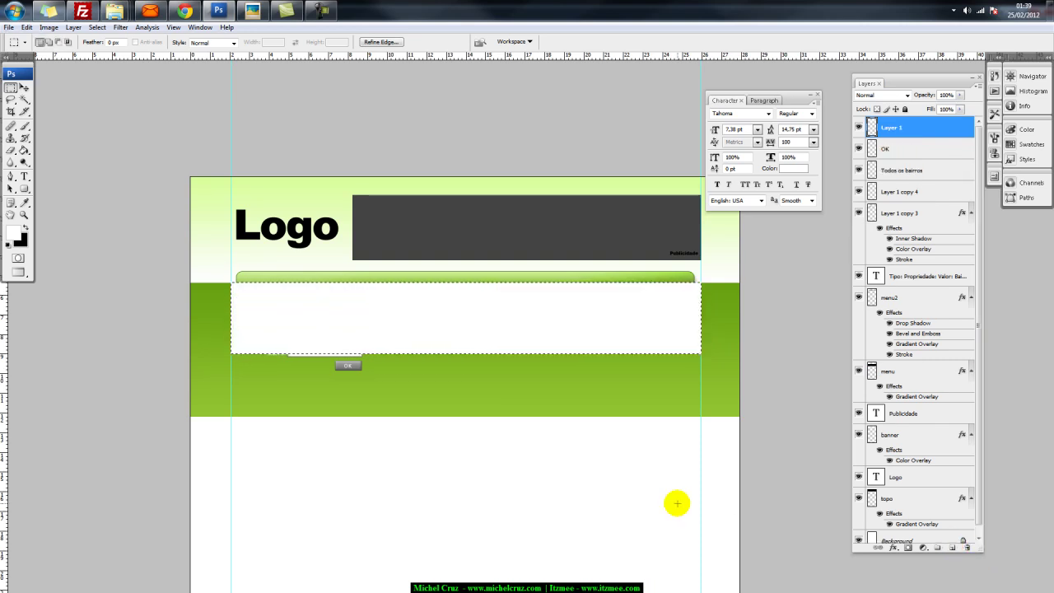
{"action": "key", "text": "ctrl+BackSpace"}
{"action": "left_click", "coordinate": [676, 503]}
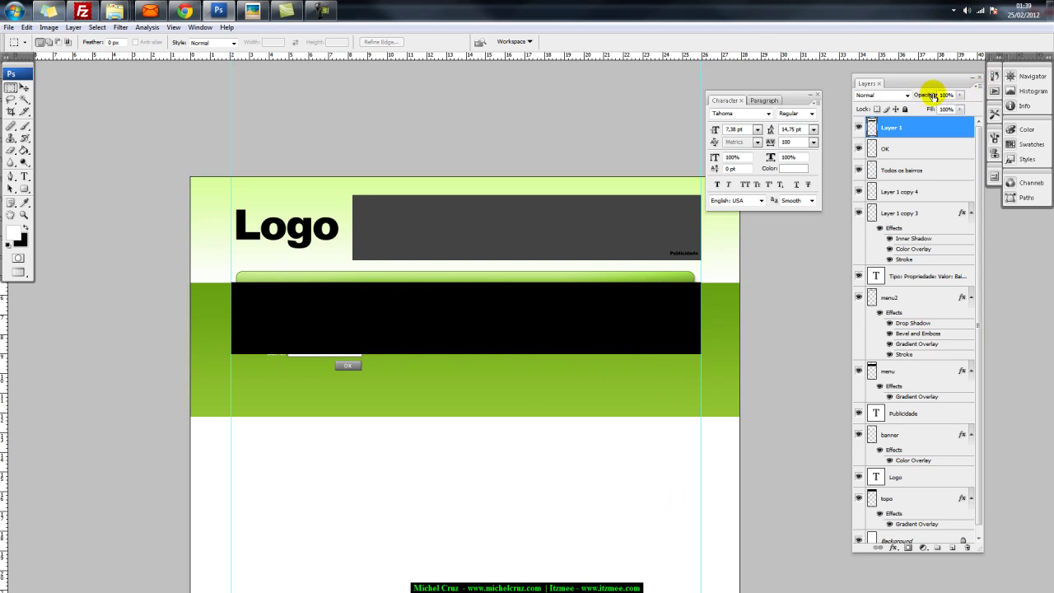
{"action": "left_click_drag", "start_coordinate": [933, 95], "coordinate": [906, 93]}
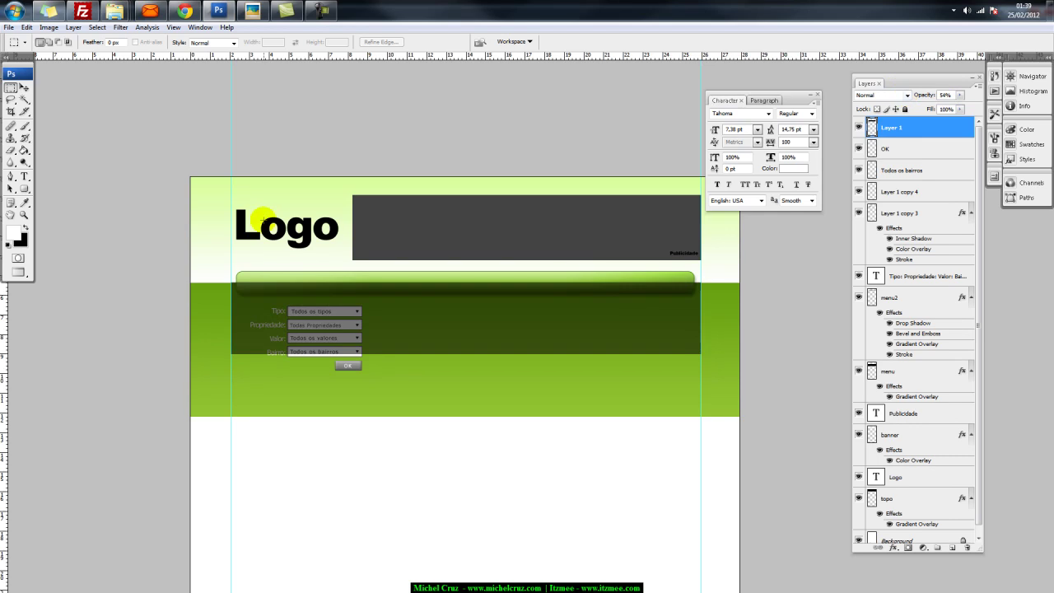
Set up a soft eraser and erase the dark overlay over the dropdown fields
{"action": "left_click", "coordinate": [10, 152]}
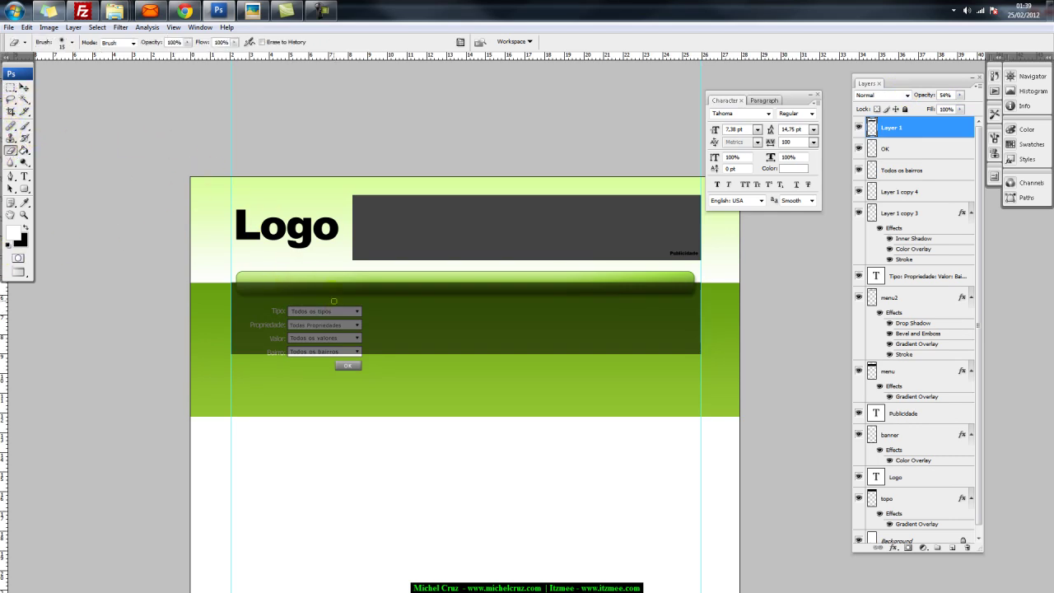
{"action": "right_click", "coordinate": [392, 311]}
{"action": "left_click", "coordinate": [641, 436]}
{"action": "left_click", "coordinate": [488, 332]}
{"action": "left_click", "coordinate": [458, 331]}
{"action": "left_click", "coordinate": [361, 314]}
{"action": "mouse_move", "coordinate": [360, 314]}
{"action": "left_mouse_down"}
{"action": "mouse_move", "coordinate": [382, 323]}
{"action": "mouse_move", "coordinate": [318, 328]}
{"action": "mouse_move", "coordinate": [319, 365]}
{"action": "mouse_move", "coordinate": [388, 333]}
{"action": "mouse_move", "coordinate": [384, 307]}
{"action": "mouse_move", "coordinate": [335, 304]}
{"action": "mouse_move", "coordinate": [300, 330]}
{"action": "mouse_move", "coordinate": [289, 354]}
{"action": "mouse_move", "coordinate": [284, 311]}
{"action": "left_mouse_up"}
{"action": "right_click", "coordinate": [377, 329]}
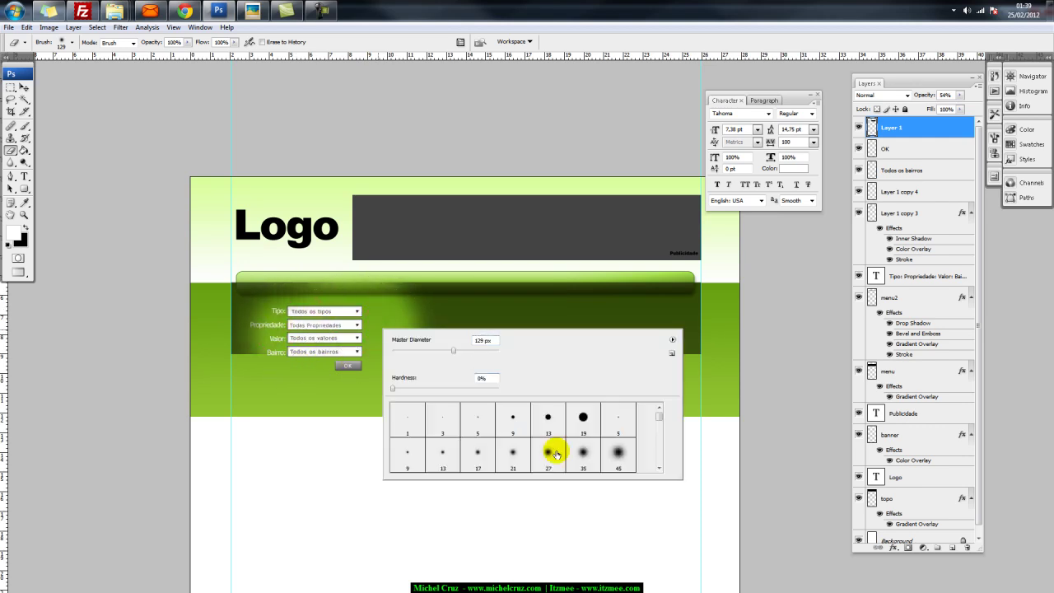
{"action": "left_click", "coordinate": [618, 451]}
{"action": "left_click_drag", "start_coordinate": [414, 349], "coordinate": [413, 351]}
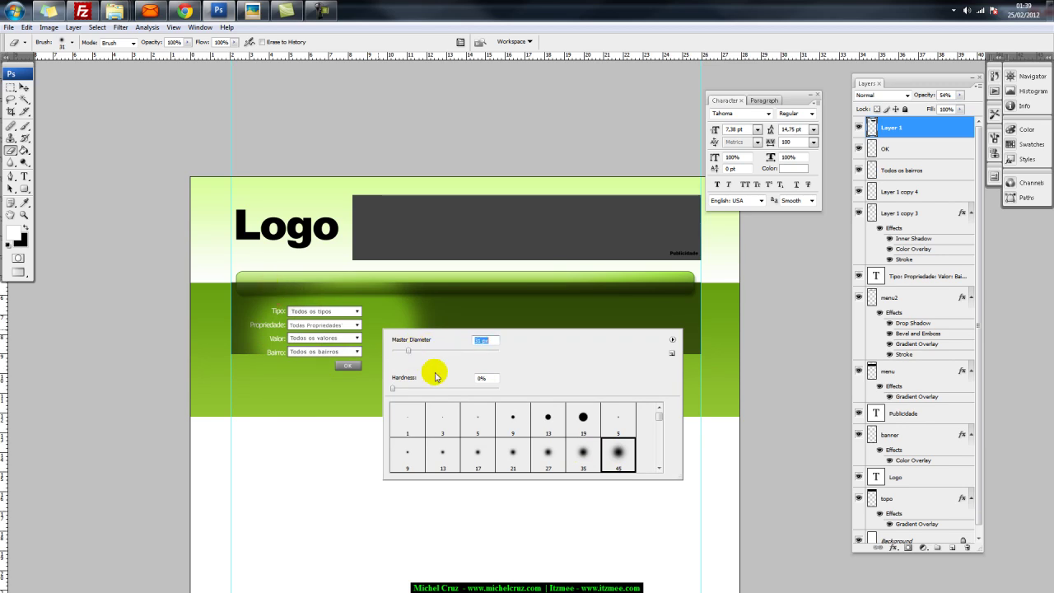
{"action": "key", "text": "Return"}
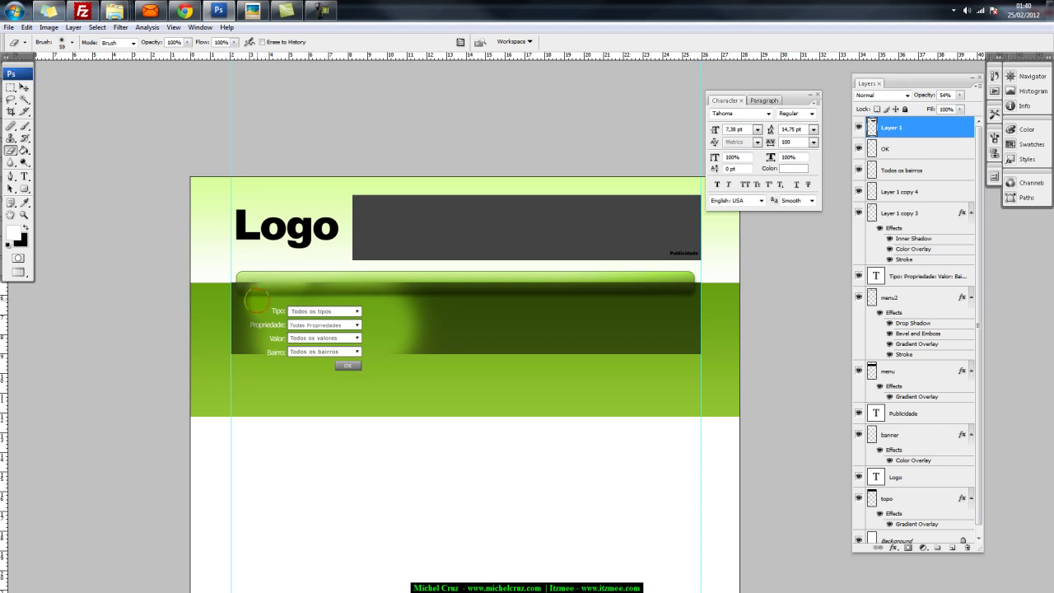
Erase the shadow along the top bar and beside the Tipo field
{"action": "key", "text": "ctrl+alt+0"}
{"action": "mouse_move", "coordinate": [272, 121]}
{"action": "left_mouse_down"}
{"action": "mouse_move", "coordinate": [384, 190]}
{"action": "mouse_move", "coordinate": [622, 241]}
{"action": "left_mouse_up"}
{"action": "key", "text": "ctrl+plus"}
{"action": "mouse_move", "coordinate": [283, 213]}
{"action": "left_mouse_down"}
{"action": "mouse_move", "coordinate": [384, 207]}
{"action": "mouse_move", "coordinate": [353, 263]}
{"action": "mouse_move", "coordinate": [349, 305]}
{"action": "mouse_move", "coordinate": [357, 301]}
{"action": "mouse_move", "coordinate": [346, 386]}
{"action": "mouse_move", "coordinate": [364, 482]}
{"action": "mouse_move", "coordinate": [353, 506]}
{"action": "mouse_move", "coordinate": [341, 501]}
{"action": "mouse_move", "coordinate": [346, 530]}
{"action": "mouse_move", "coordinate": [335, 478]}
{"action": "left_mouse_up"}
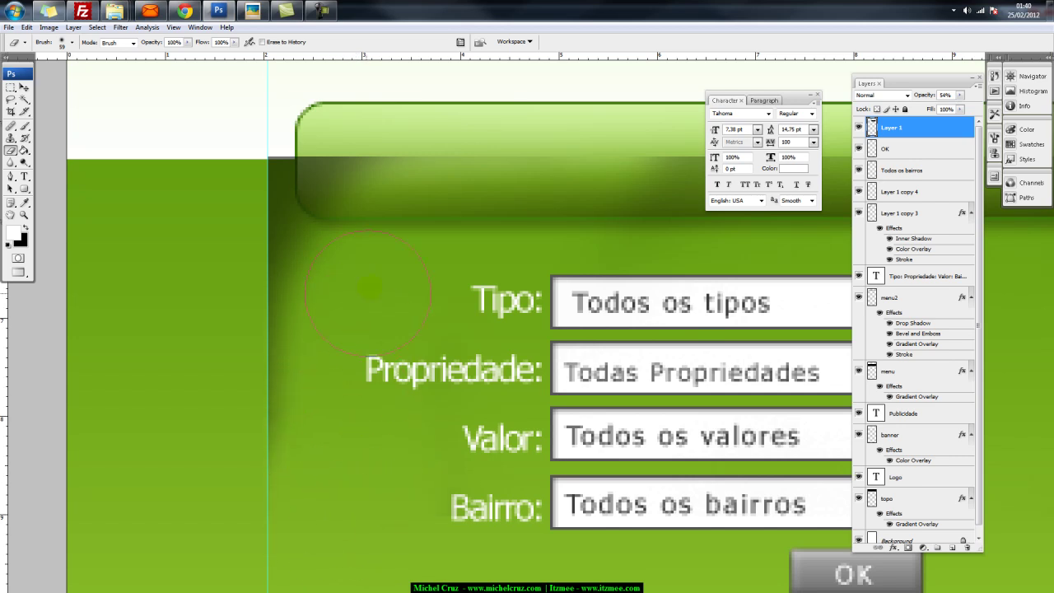
{"action": "mouse_move", "coordinate": [435, 204]}
{"action": "left_mouse_down"}
{"action": "mouse_move", "coordinate": [486, 179]}
{"action": "mouse_move", "coordinate": [634, 177]}
{"action": "mouse_move", "coordinate": [481, 317]}
{"action": "left_mouse_up"}
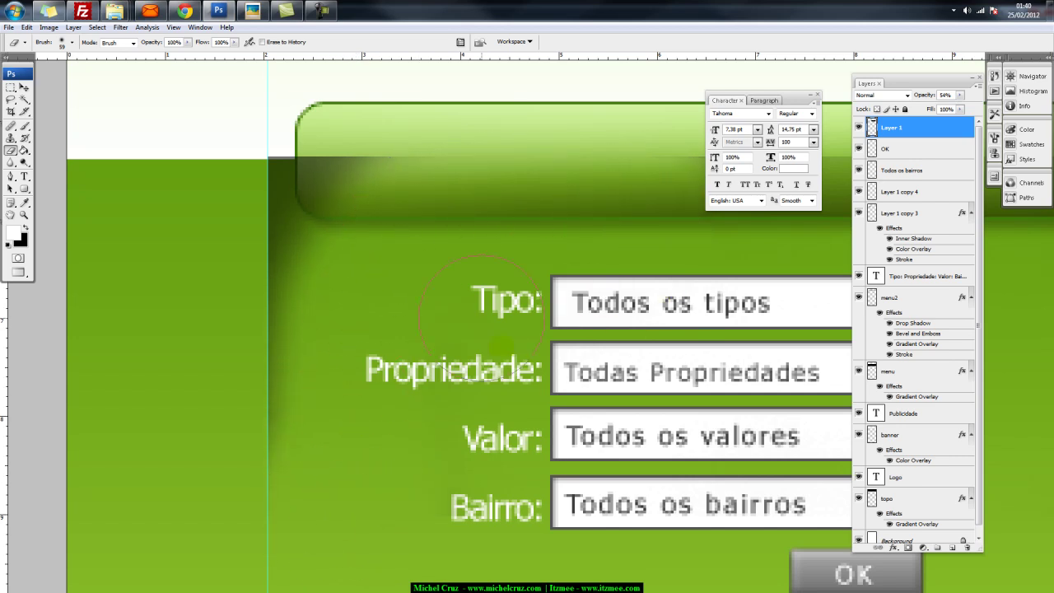
{"action": "scroll", "coordinate": [537, 338], "scroll_direction": "down", "scroll_amount": 2}
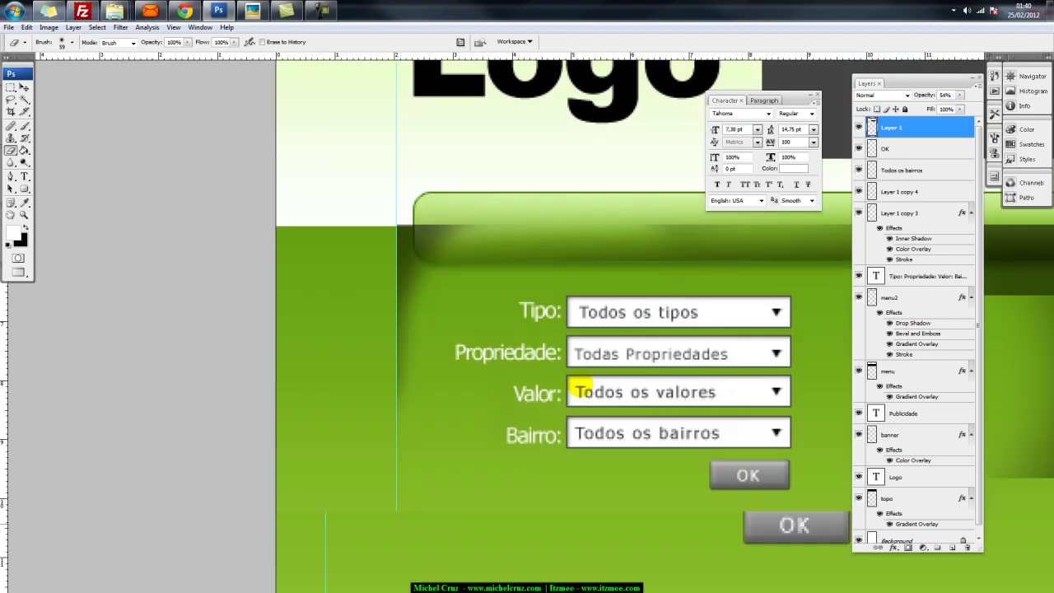
{"action": "left_click_drag", "start_coordinate": [650, 246], "coordinate": [432, 327]}
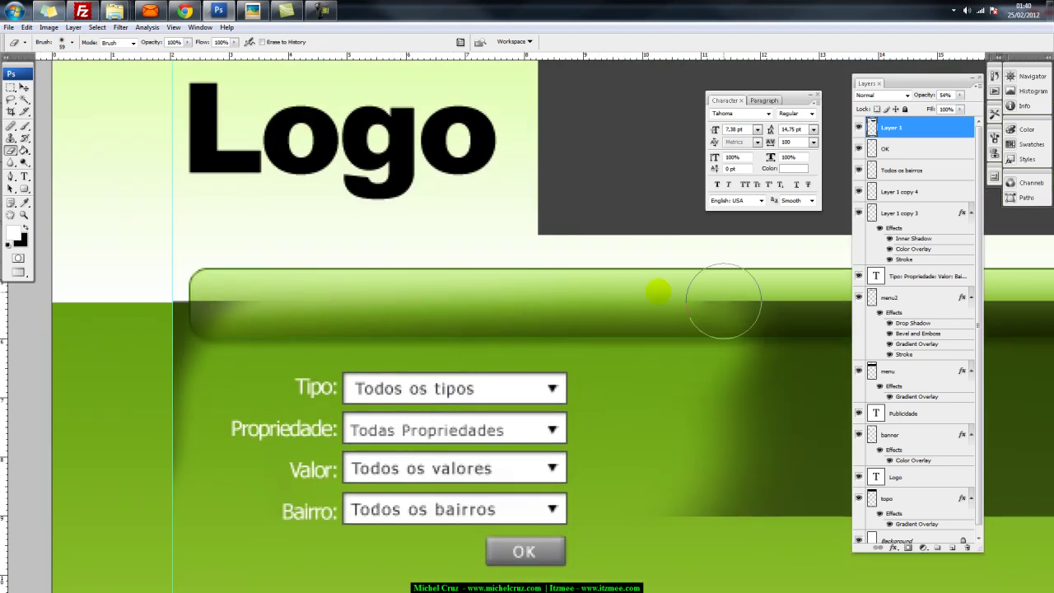
{"action": "left_click_drag", "start_coordinate": [613, 405], "coordinate": [553, 401]}
{"action": "scroll", "coordinate": [553, 401], "scroll_direction": "down", "scroll_amount": 3}
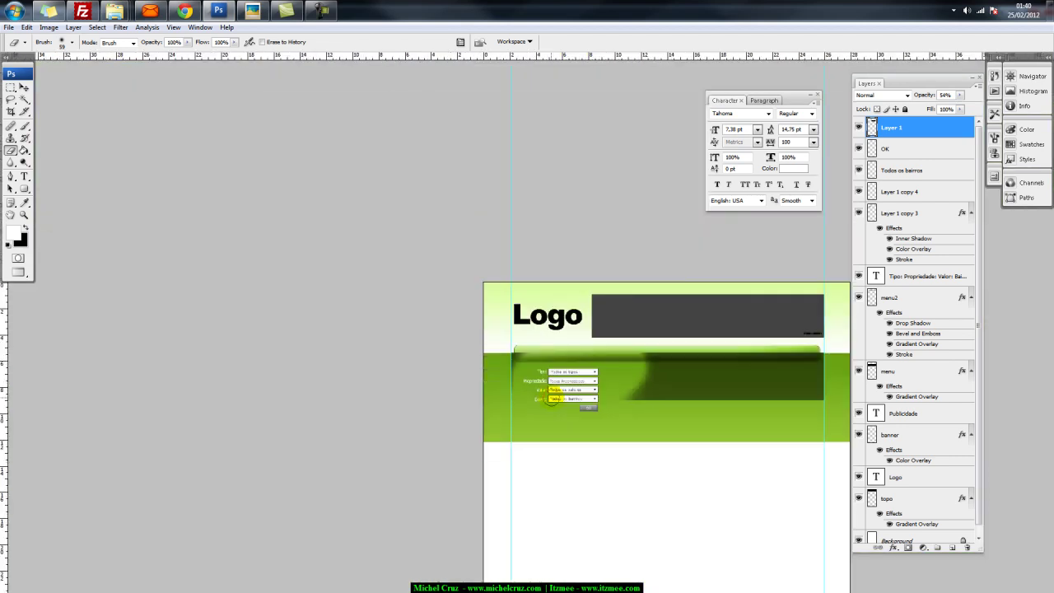
Enlarge the eraser to 170 px and erase the shadow across the green top bar
{"action": "right_click", "coordinate": [647, 403]}
{"action": "left_click_drag", "start_coordinate": [698, 423], "coordinate": [727, 428]}
{"action": "left_click", "coordinate": [699, 363]}
{"action": "mouse_move", "coordinate": [687, 371]}
{"action": "left_mouse_down"}
{"action": "mouse_move", "coordinate": [705, 317]}
{"action": "mouse_move", "coordinate": [812, 376]}
{"action": "mouse_move", "coordinate": [807, 403]}
{"action": "left_mouse_up"}
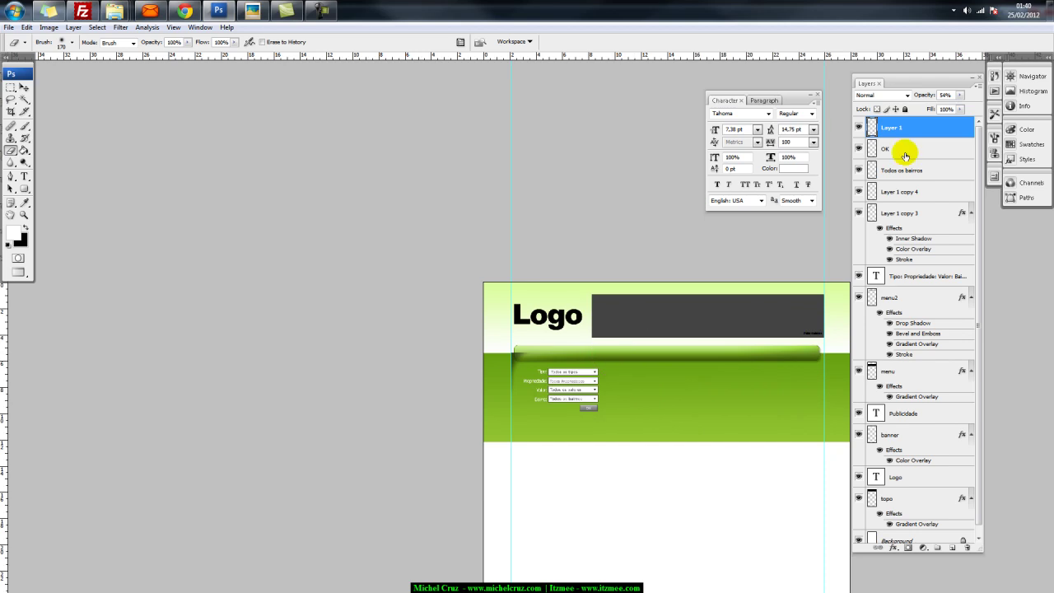
{"action": "left_click", "coordinate": [959, 96]}
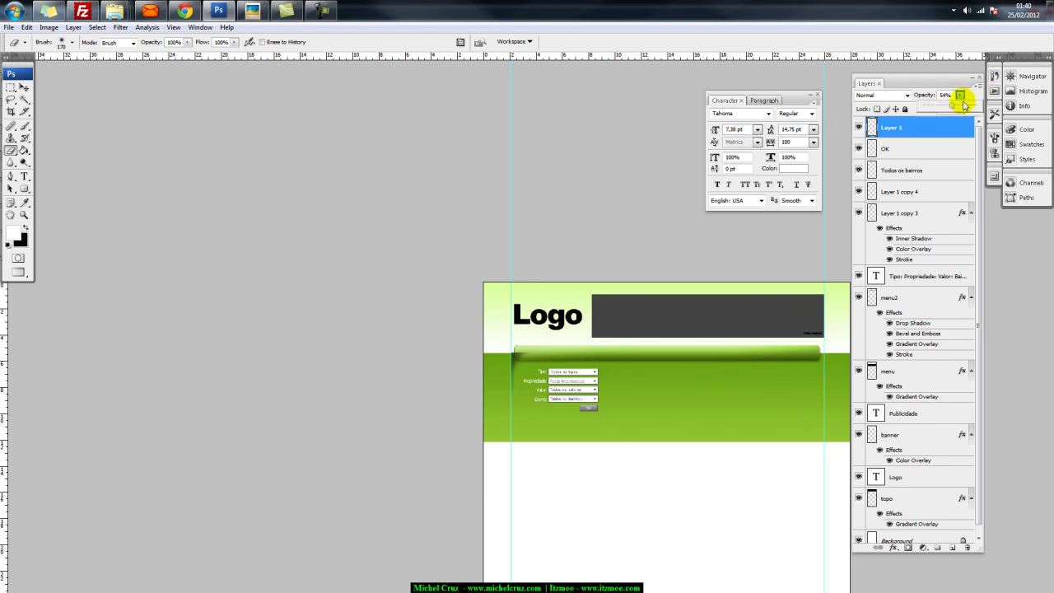
{"action": "left_click", "coordinate": [886, 130]}
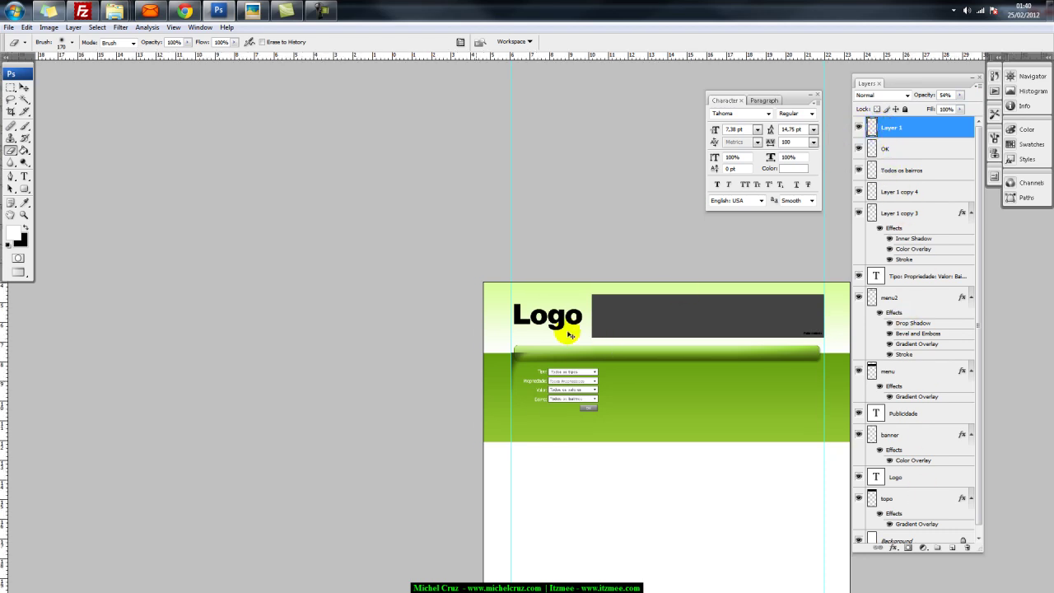
Move Layer 1 in the layer stack to sit just above the menu layer
{"action": "key", "text": "ctrl+plus"}
{"action": "key", "text": "ctrl+plus"}
{"action": "key", "text": "ctrl+plus"}
{"action": "left_click_drag", "start_coordinate": [419, 299], "coordinate": [752, 352]}
{"action": "key", "text": "v"}
{"action": "left_click_drag", "start_coordinate": [345, 229], "coordinate": [371, 239]}
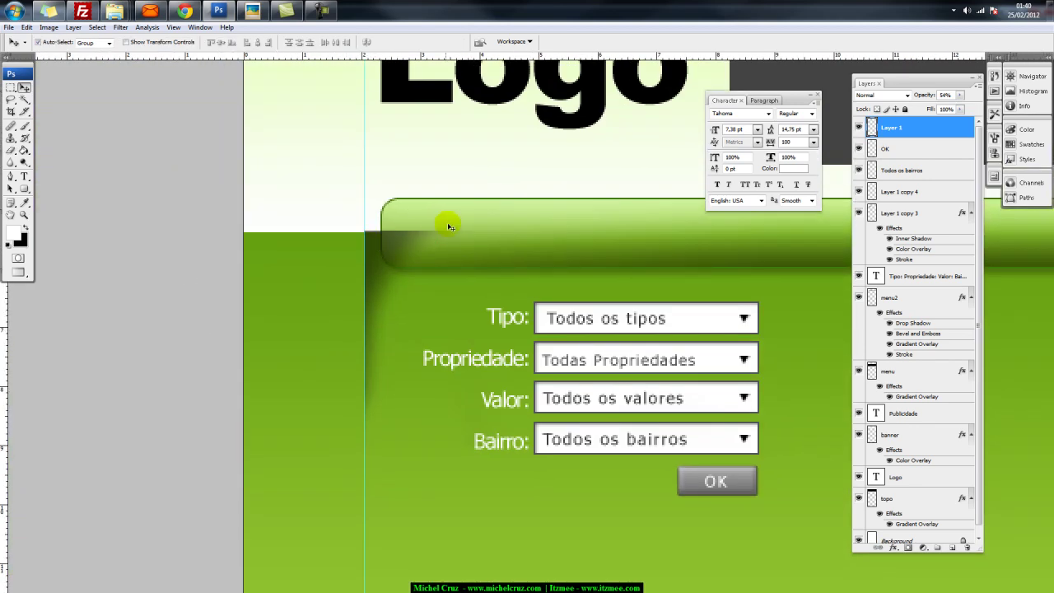
{"action": "left_click_drag", "start_coordinate": [910, 125], "coordinate": [913, 396]}
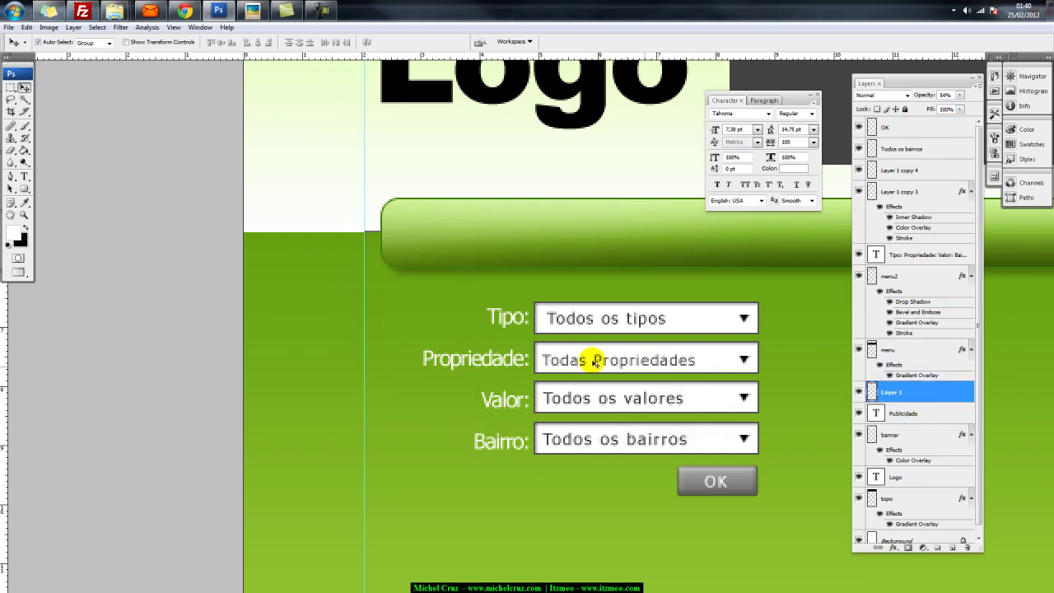
{"action": "mouse_move", "coordinate": [887, 352]}
{"action": "left_mouse_down"}
{"action": "mouse_move", "coordinate": [889, 336]}
{"action": "mouse_move", "coordinate": [882, 343]}
{"action": "left_mouse_up"}
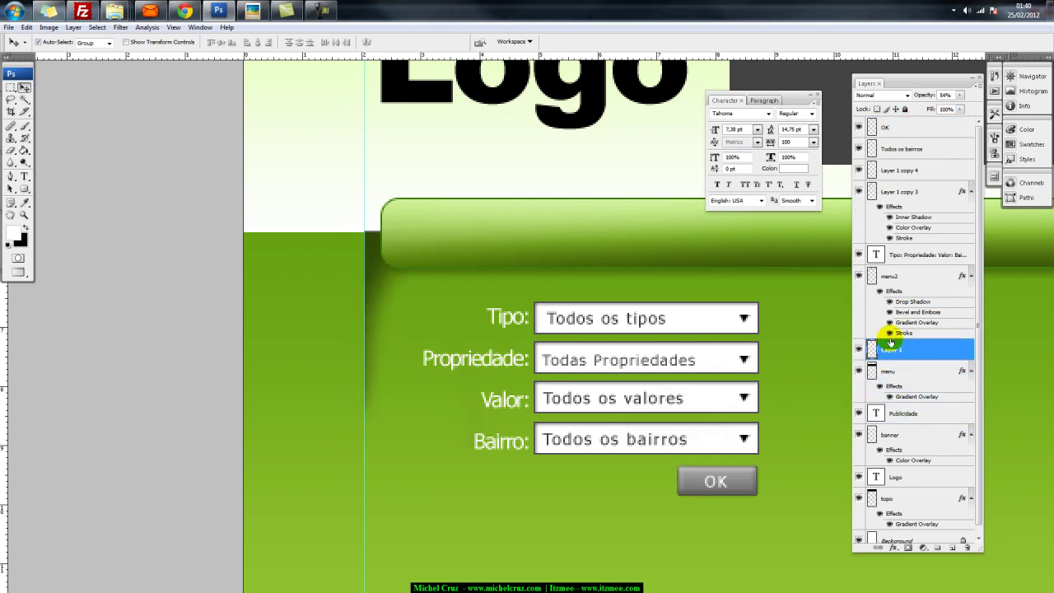
Stretch the shadow layer downward with Free Transform and remove the vertical guide
{"action": "key", "text": "ctrl+minus"}
{"action": "key", "text": "ctrl+minus"}
{"action": "key", "text": "ctrl+minus"}
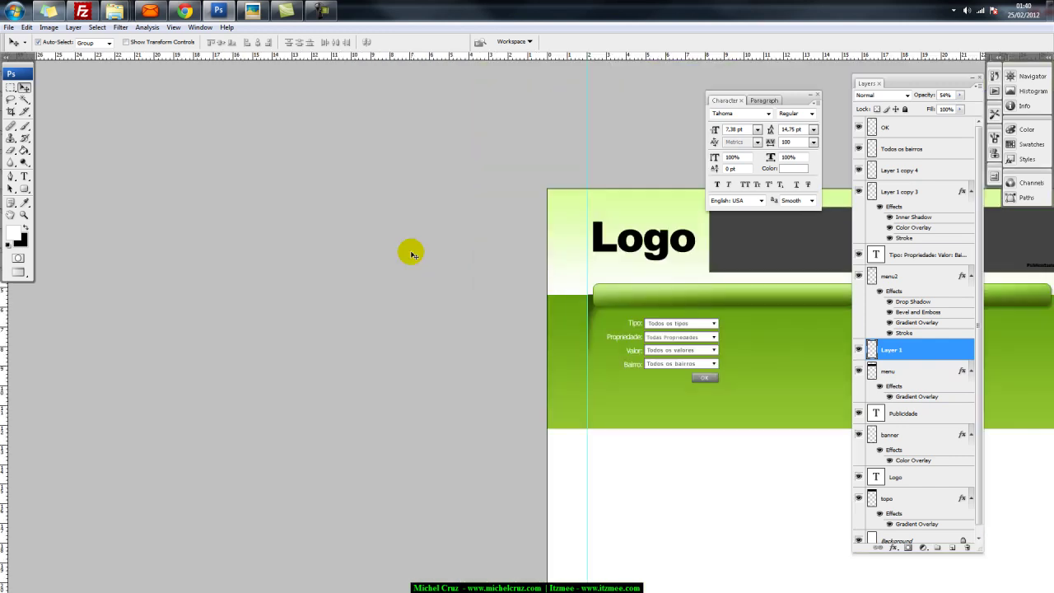
{"action": "left_click_drag", "start_coordinate": [535, 273], "coordinate": [165, 271]}
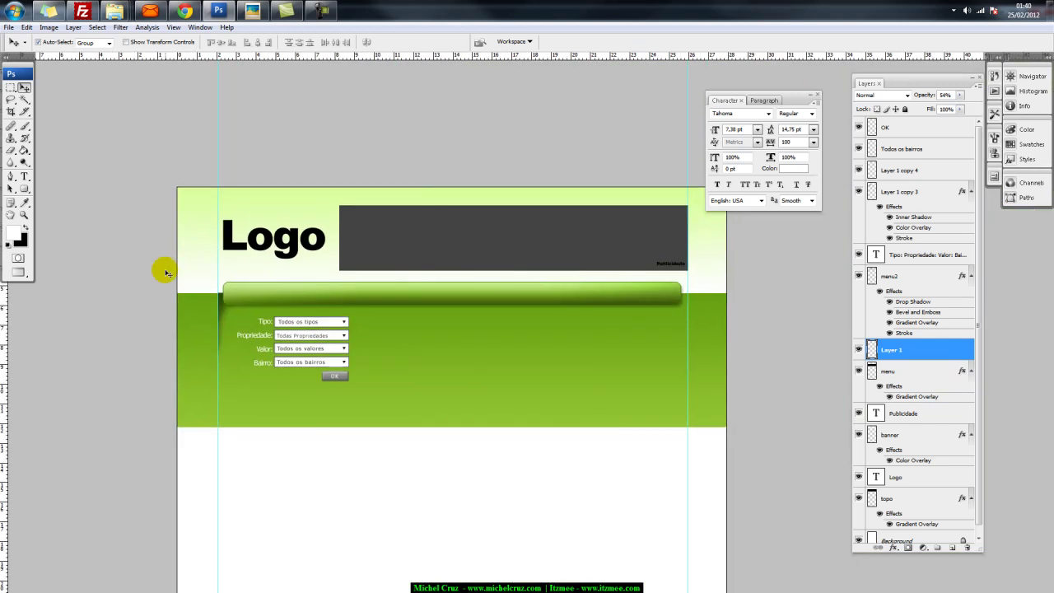
{"action": "key", "text": "ctrl+t"}
{"action": "left_click_drag", "start_coordinate": [385, 365], "coordinate": [395, 426]}
{"action": "key", "text": "Return"}
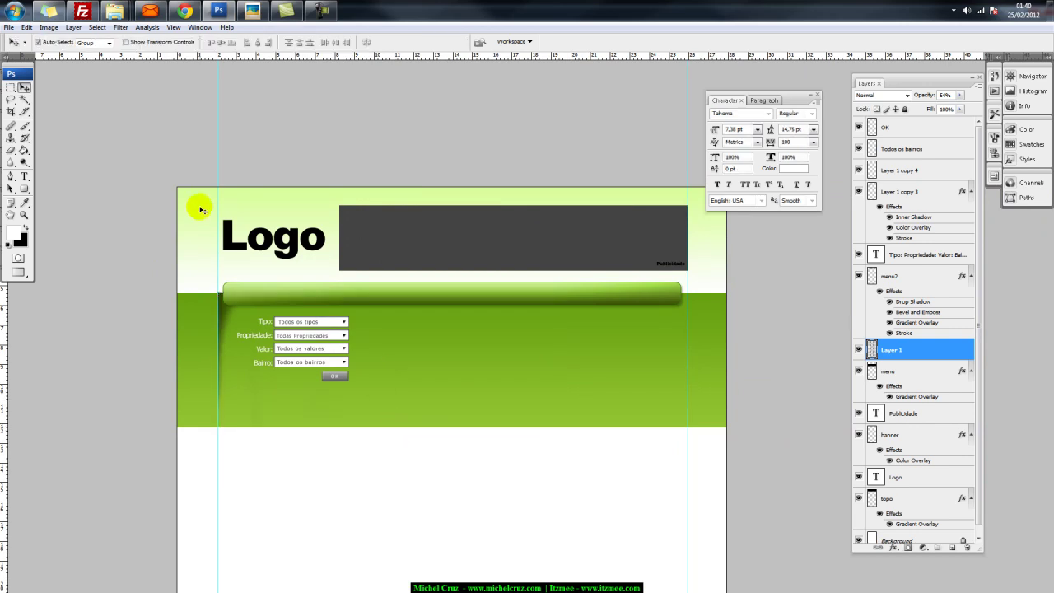
{"action": "left_click_drag", "start_coordinate": [216, 170], "coordinate": [8, 217]}
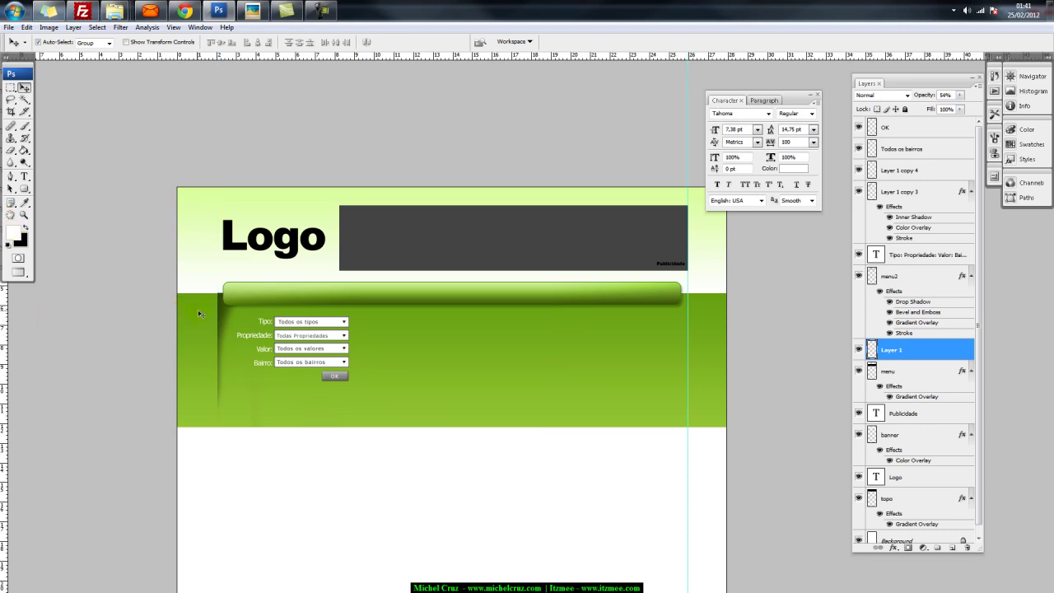
{"action": "left_click", "coordinate": [151, 248]}
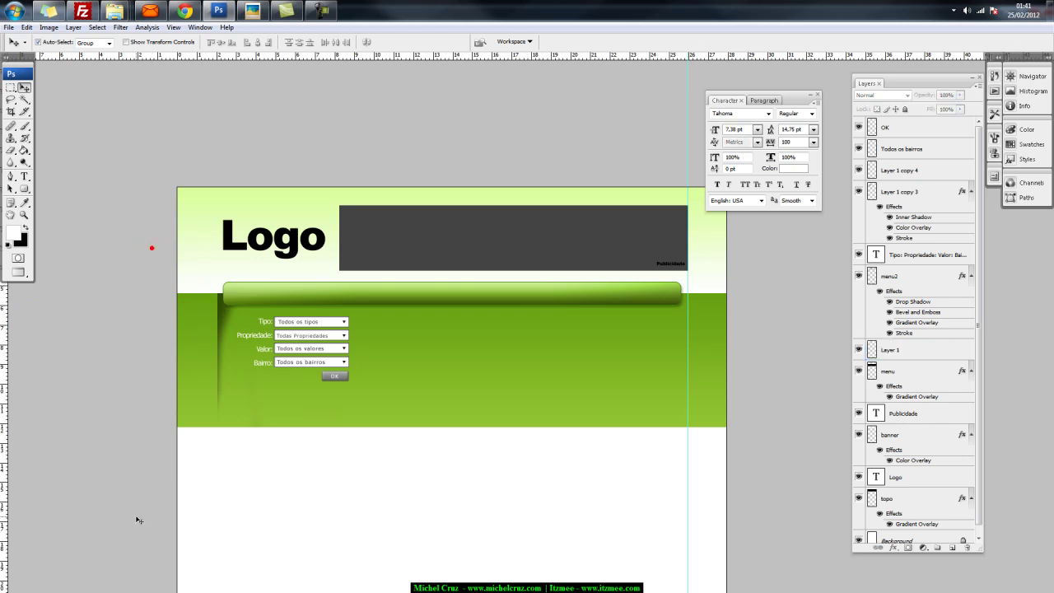
{"action": "left_click", "coordinate": [222, 310]}
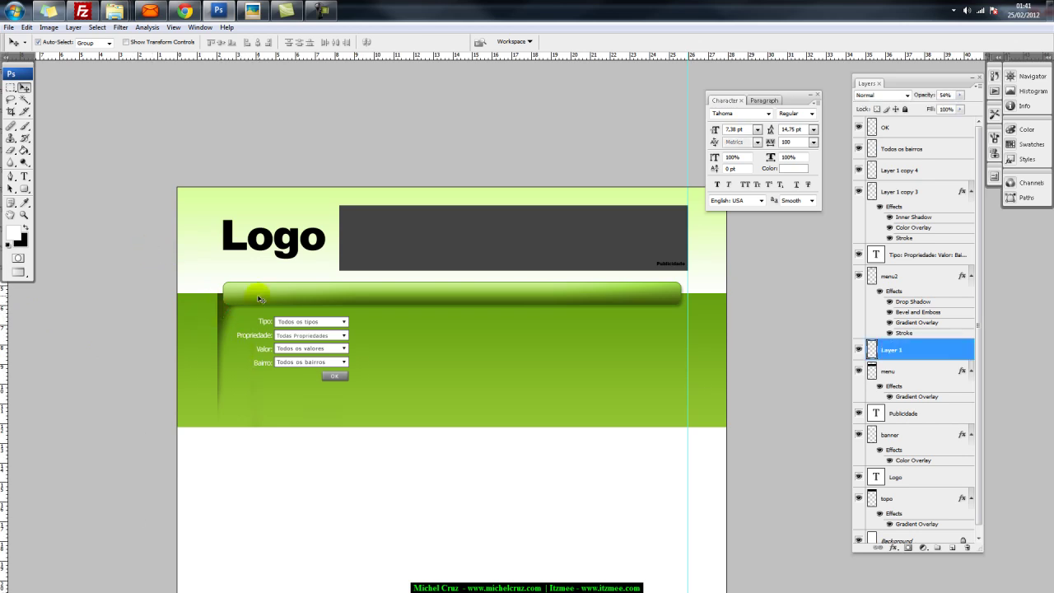
Set Layer 1's blend mode to Soft Light
{"action": "left_click", "coordinate": [257, 298], "text": "ctrl"}
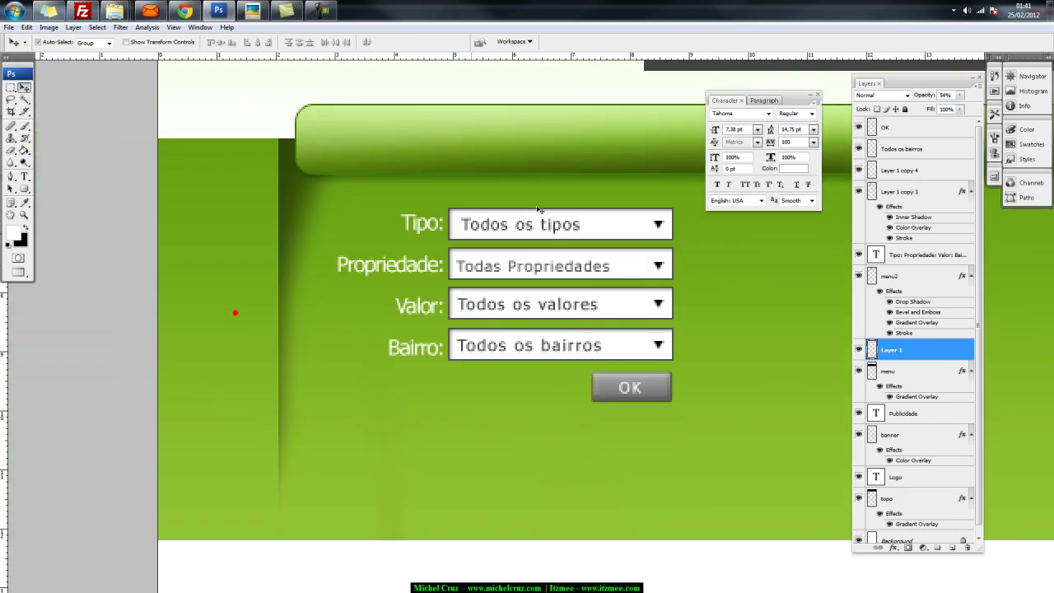
{"action": "left_click", "coordinate": [872, 95]}
{"action": "left_click", "coordinate": [870, 96]}
{"action": "key", "text": "Down"}
{"action": "key", "text": "Down"}
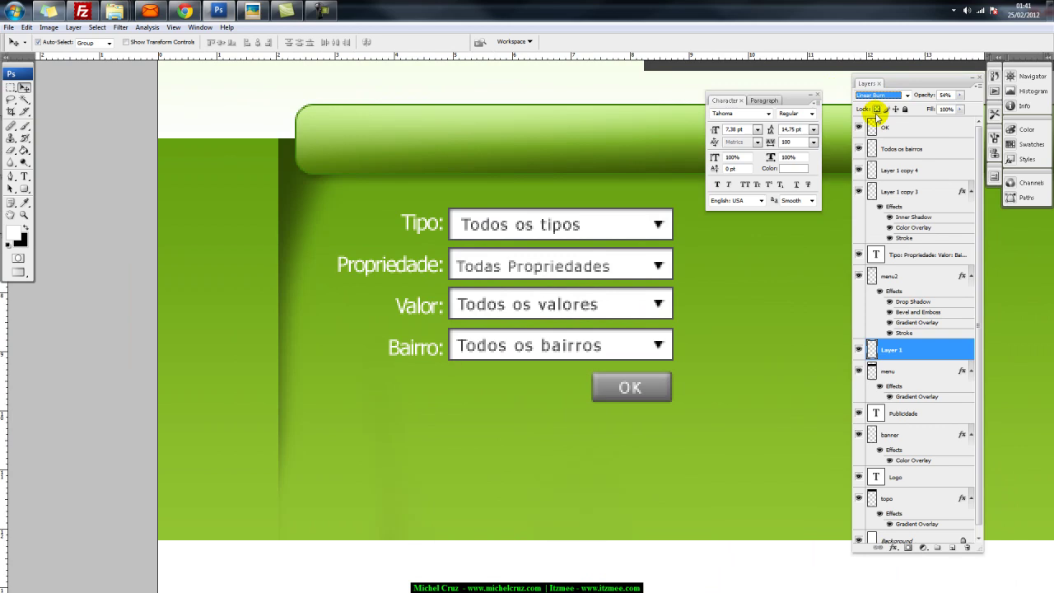
{"action": "key", "text": "Down"}
{"action": "key", "text": "Down"}
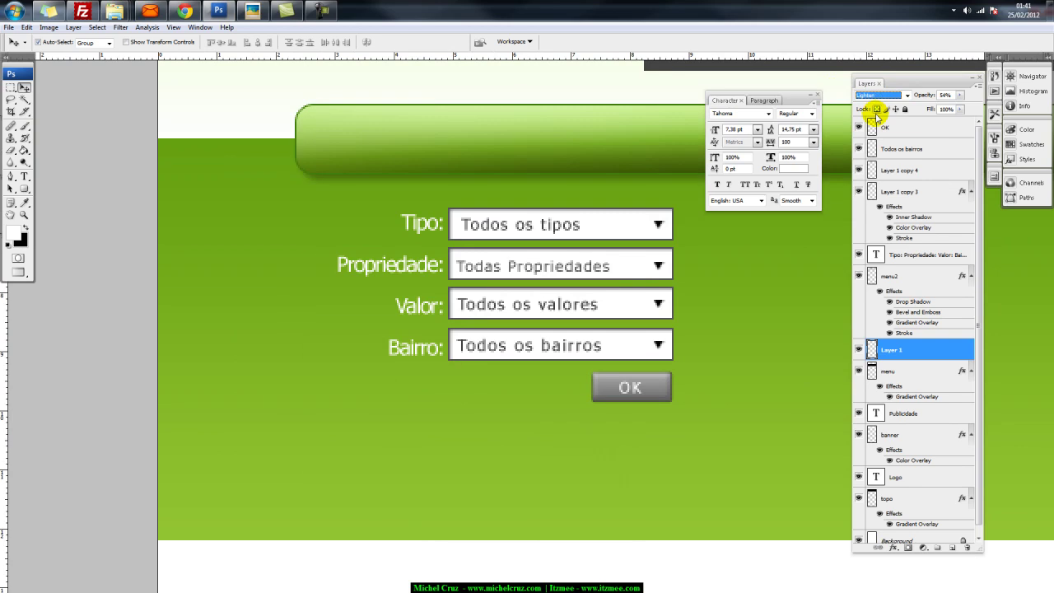
{"action": "key", "text": "Down"}
{"action": "key", "text": "Down"}
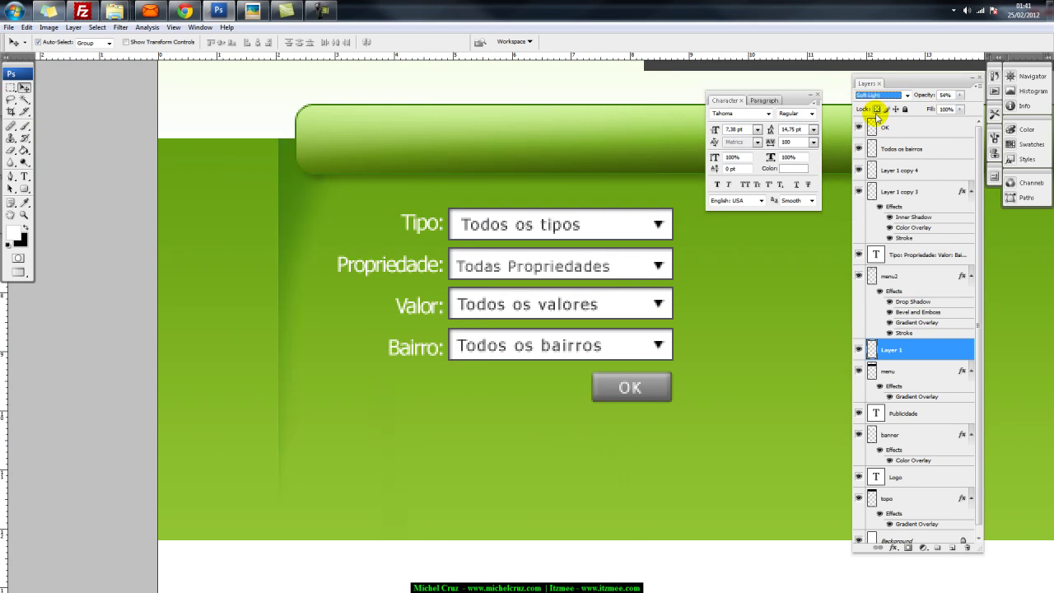
{"action": "key", "text": "Up"}
{"action": "key", "text": "Down"}
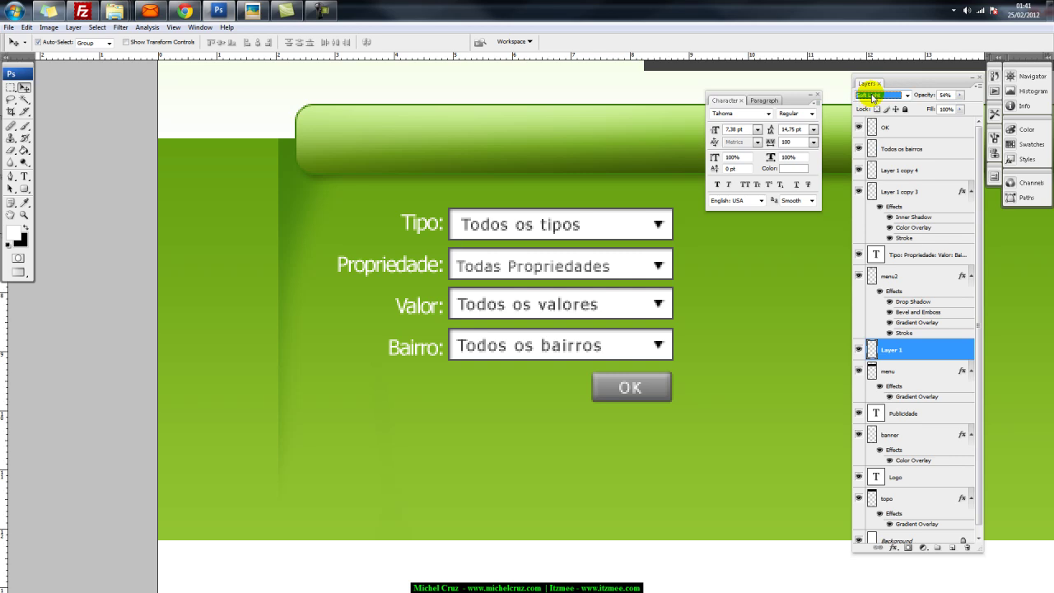
{"action": "left_click", "coordinate": [871, 96]}
{"action": "left_click", "coordinate": [877, 96]}
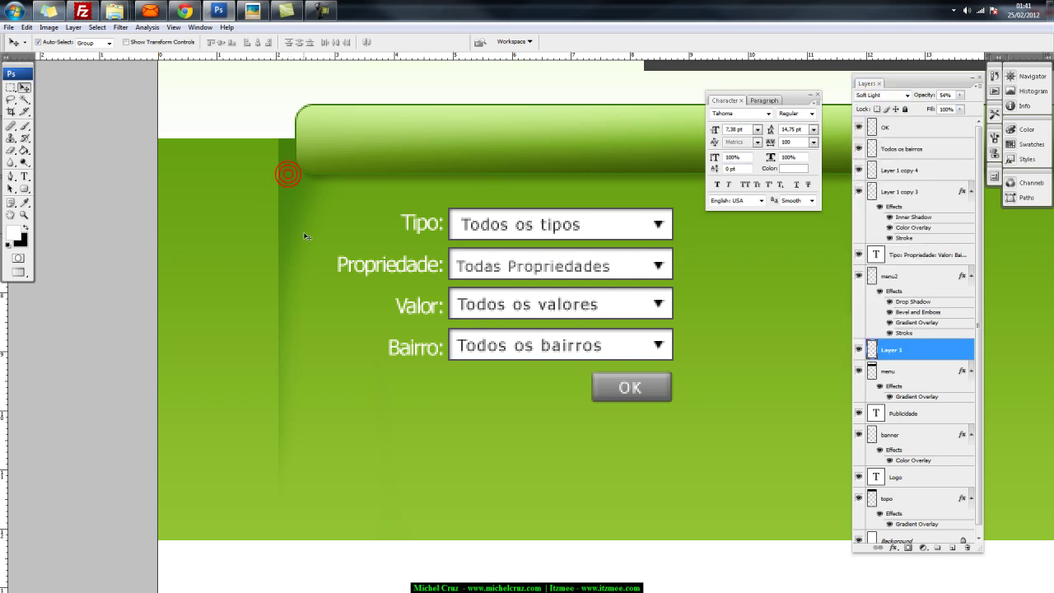
Drag out a new vertical guide across the banner
{"action": "key", "text": "ctrl+plus"}
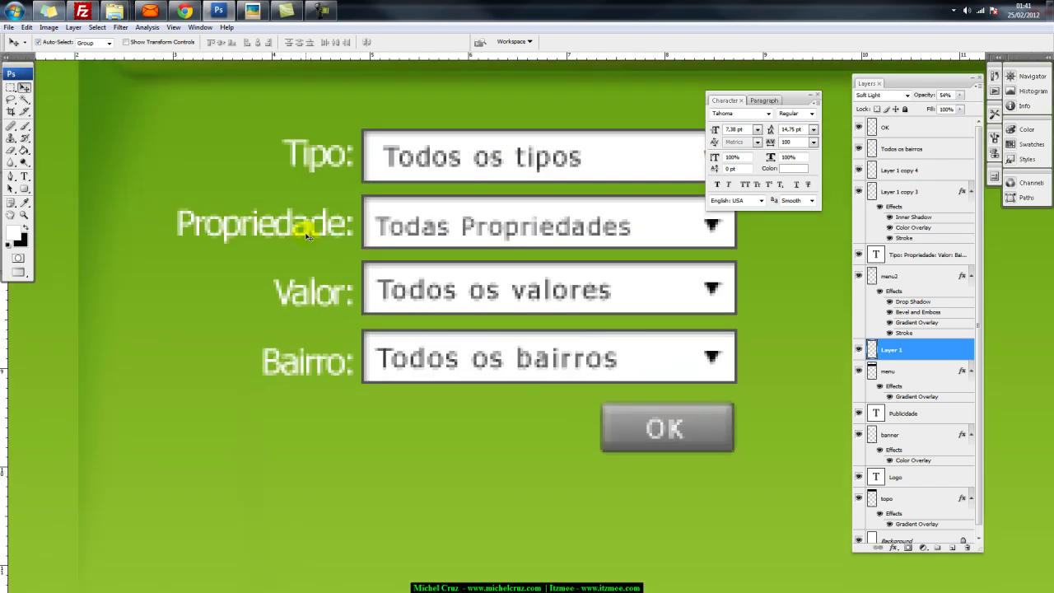
{"action": "key", "text": "ctrl+minus"}
{"action": "key", "text": "ctrl+minus"}
{"action": "key", "text": "ctrl+minus"}
{"action": "key", "text": "ctrl+minus"}
{"action": "left_click_drag", "start_coordinate": [7, 342], "coordinate": [573, 348]}
{"action": "scroll", "coordinate": [573, 350], "scroll_direction": "up", "scroll_amount": 3}
{"action": "scroll", "coordinate": [571, 350], "scroll_direction": "right", "scroll_amount": 5}
{"action": "scroll", "coordinate": [381, 343], "scroll_direction": "up", "scroll_amount": 1}
Flip Layer 1 copy horizontally and place it at the banner's right guide
{"action": "left_click_drag", "start_coordinate": [382, 221], "coordinate": [292, 224]}
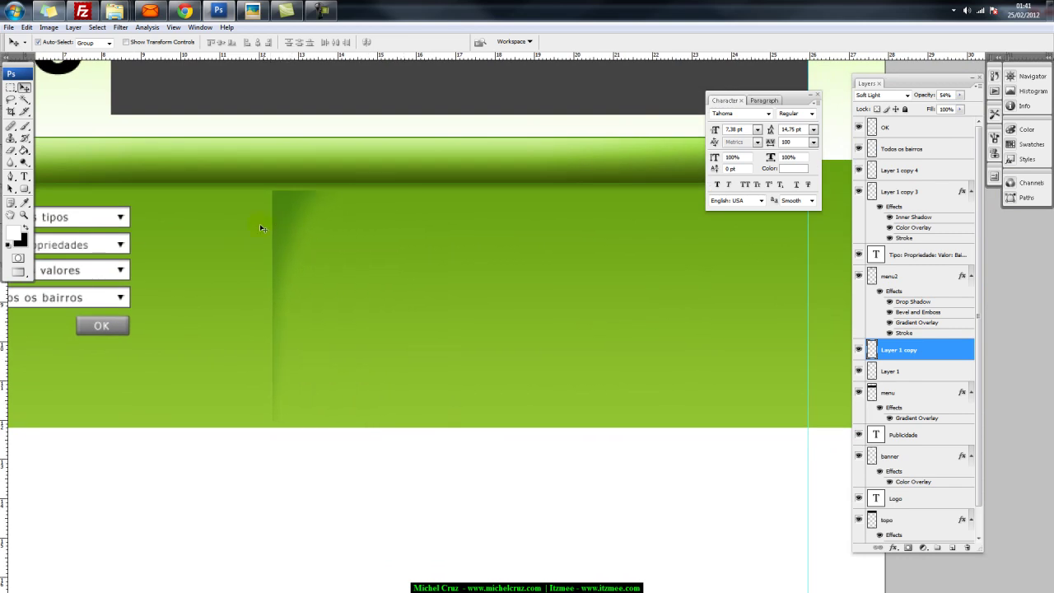
{"action": "key", "text": "ctrl+t"}
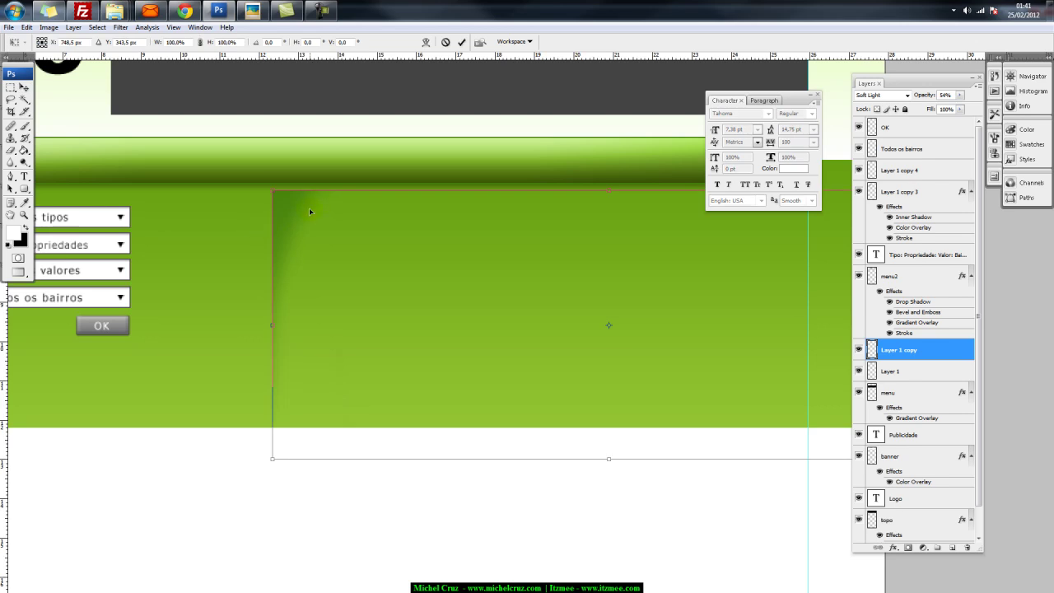
{"action": "right_click", "coordinate": [296, 208]}
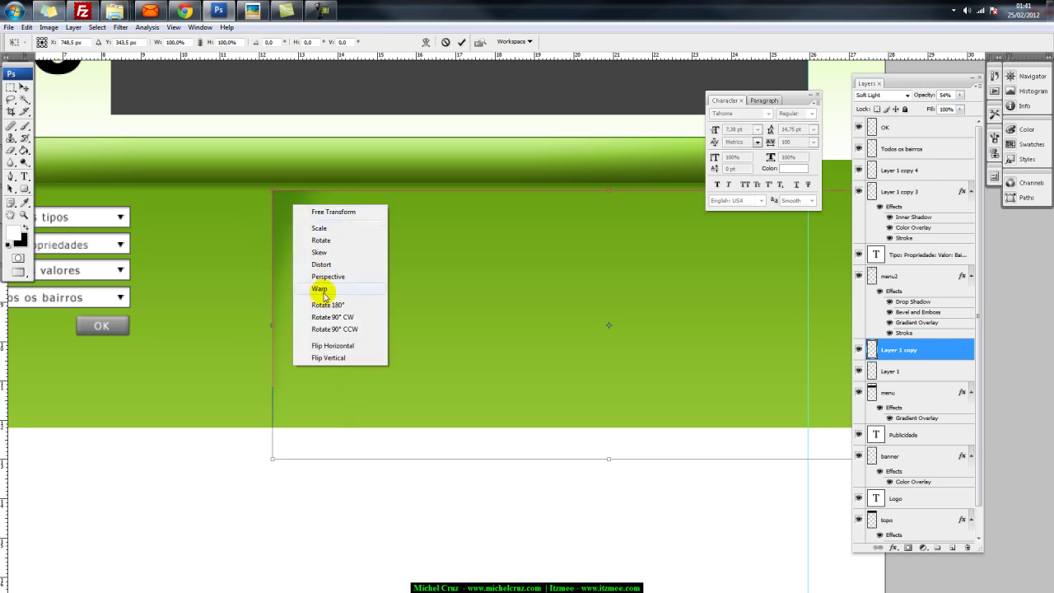
{"action": "left_click", "coordinate": [338, 346]}
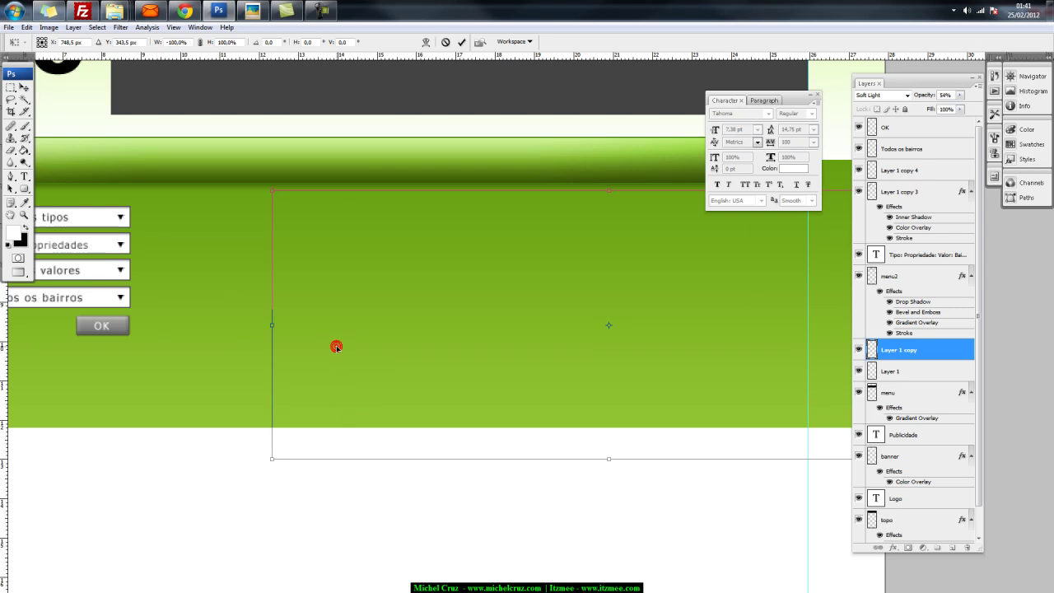
{"action": "left_click_drag", "start_coordinate": [560, 255], "coordinate": [252, 254]}
{"action": "left_click_drag", "start_coordinate": [365, 252], "coordinate": [260, 224]}
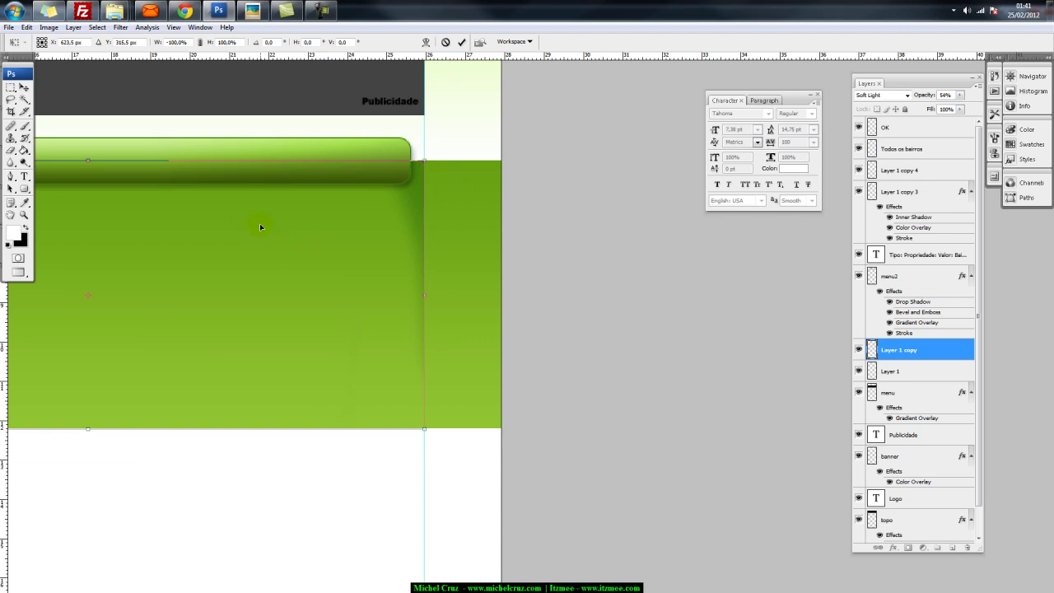
{"action": "key", "text": "Return"}
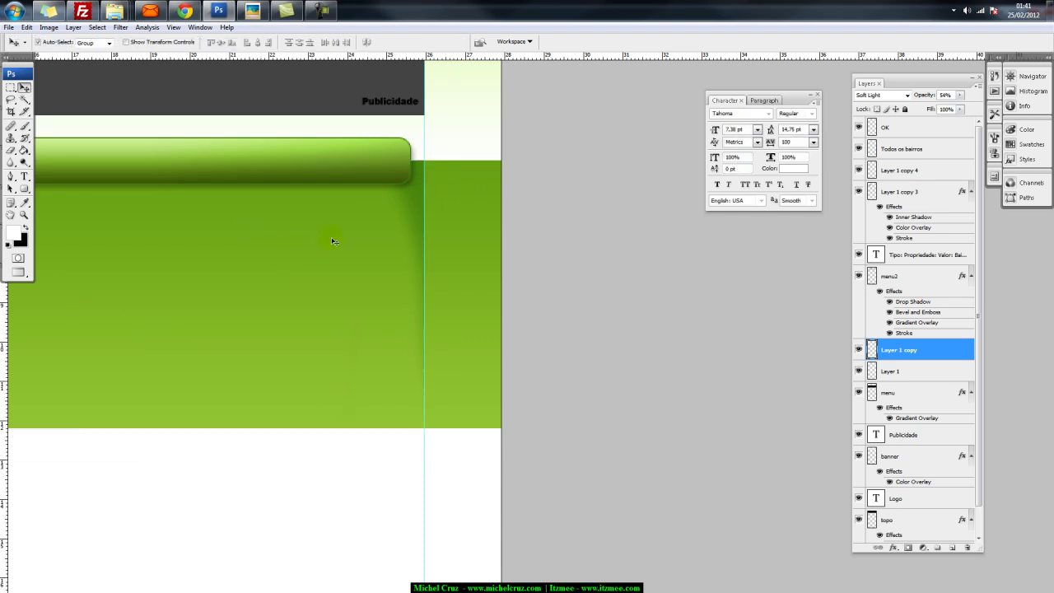
{"action": "key", "text": "ctrl+minus"}
{"action": "key", "text": "ctrl+minus"}
{"action": "key", "text": "ctrl+minus"}
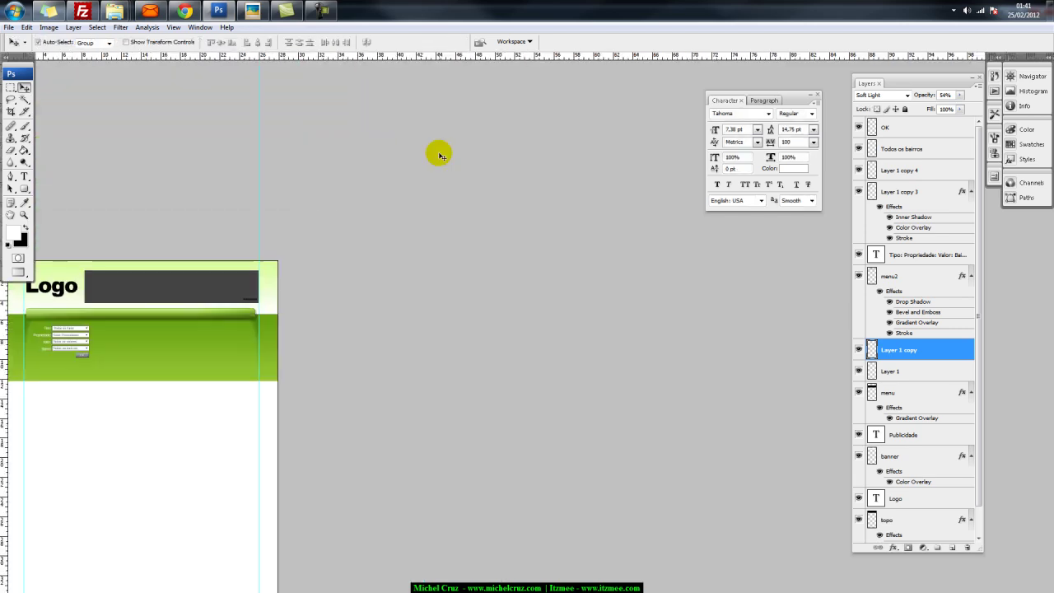
{"action": "left_click_drag", "start_coordinate": [135, 298], "coordinate": [386, 288]}
{"action": "key", "text": "ctrl+plus"}
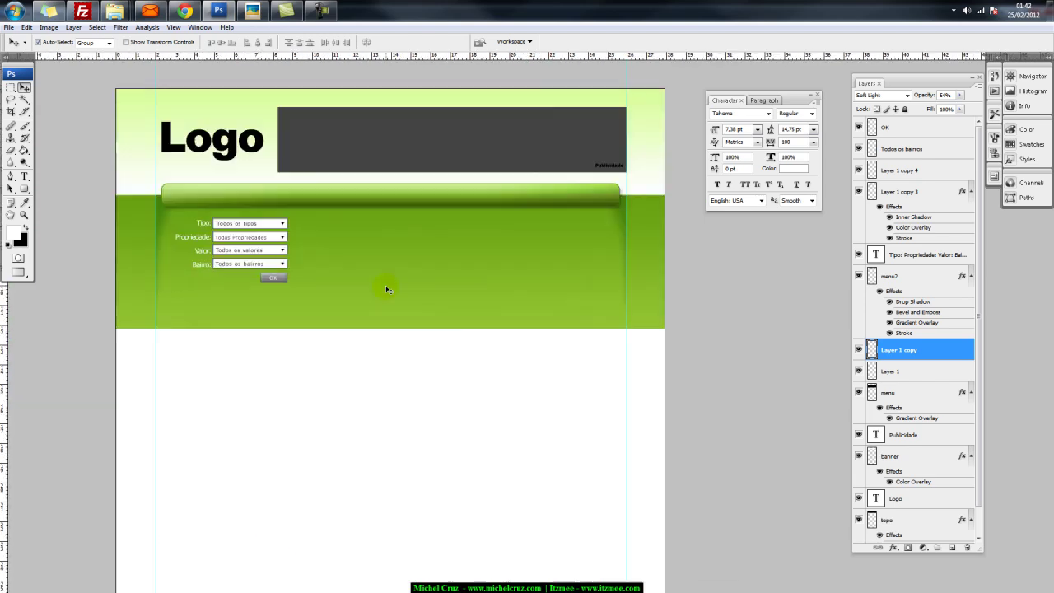
{"action": "key", "text": "ctrl+plus"}
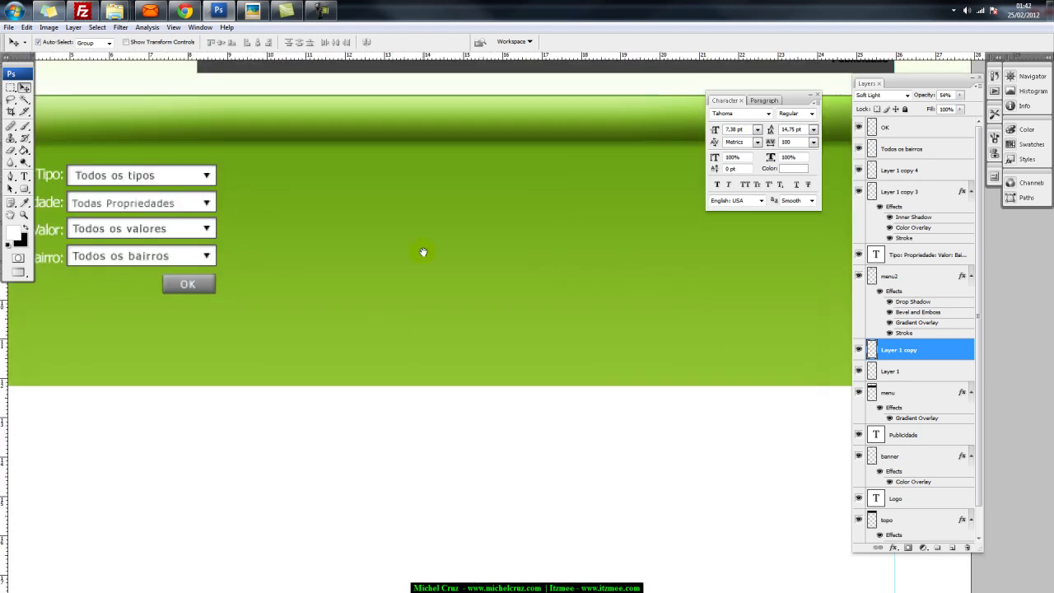
{"action": "left_click_drag", "start_coordinate": [422, 252], "coordinate": [431, 272]}
{"action": "key", "text": "ctrl+minus"}
{"action": "key", "text": "ctrl+minus"}
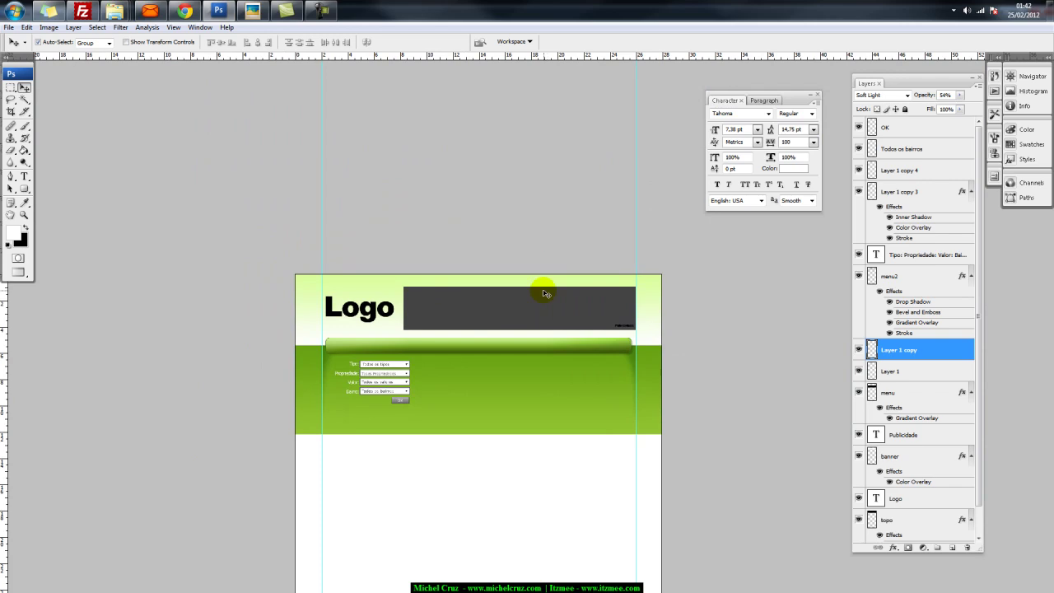
{"action": "key", "text": "ctrl+plus"}
{"action": "key", "text": "ctrl+plus"}
{"action": "key", "text": "ctrl+plus"}
{"action": "mouse_move", "coordinate": [543, 293]}
{"action": "left_mouse_down"}
{"action": "mouse_move", "coordinate": [551, 360]}
{"action": "mouse_move", "coordinate": [362, 378]}
{"action": "mouse_move", "coordinate": [543, 305]}
{"action": "left_mouse_up"}
{"action": "left_click_drag", "start_coordinate": [486, 280], "coordinate": [504, 300]}
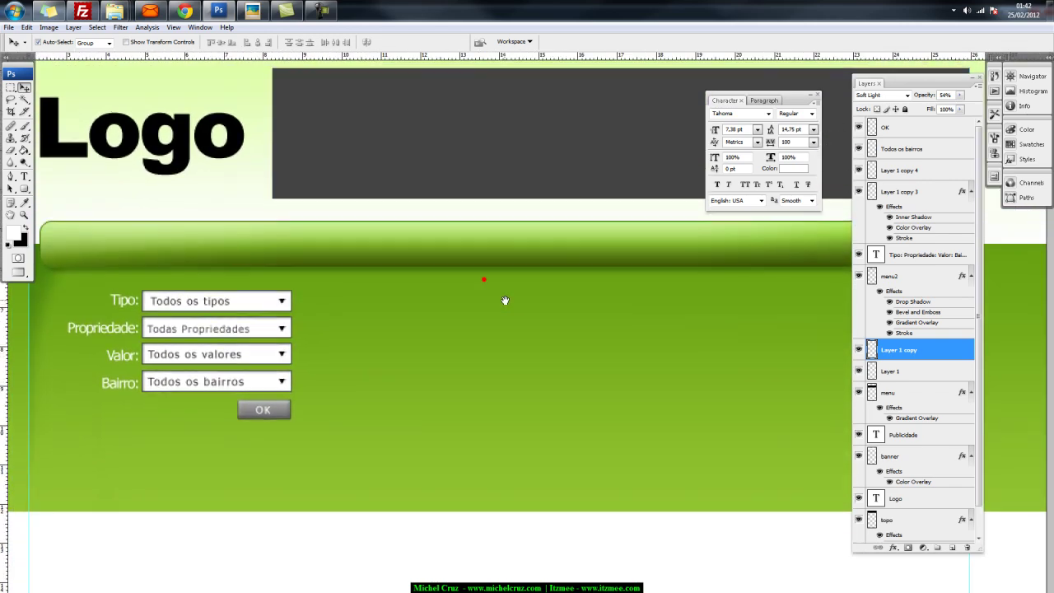
{"action": "left_click_drag", "start_coordinate": [375, 310], "coordinate": [420, 260]}
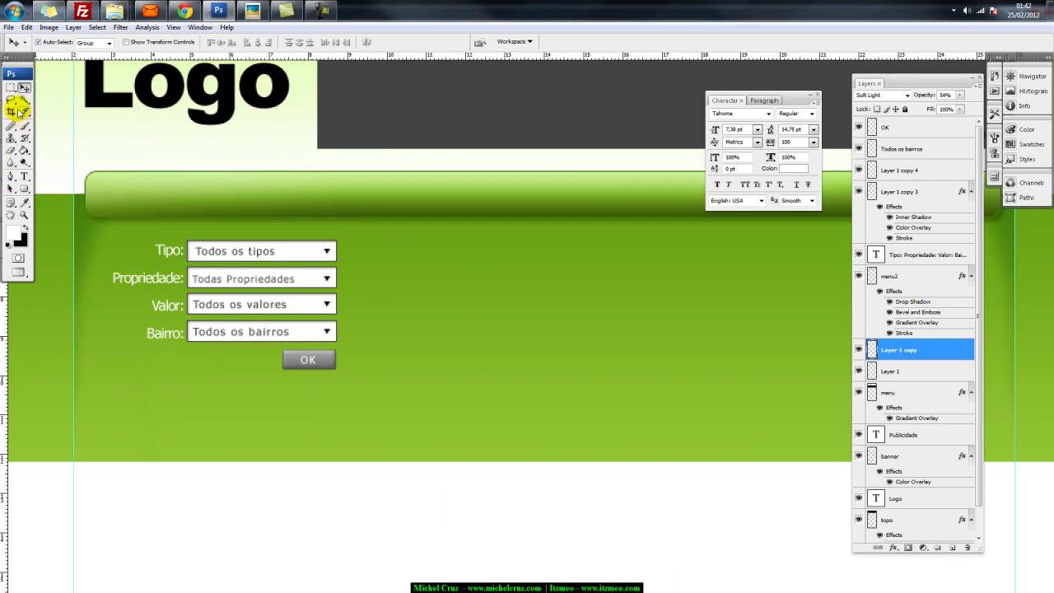
{"action": "left_click_drag", "start_coordinate": [350, 244], "coordinate": [322, 232]}
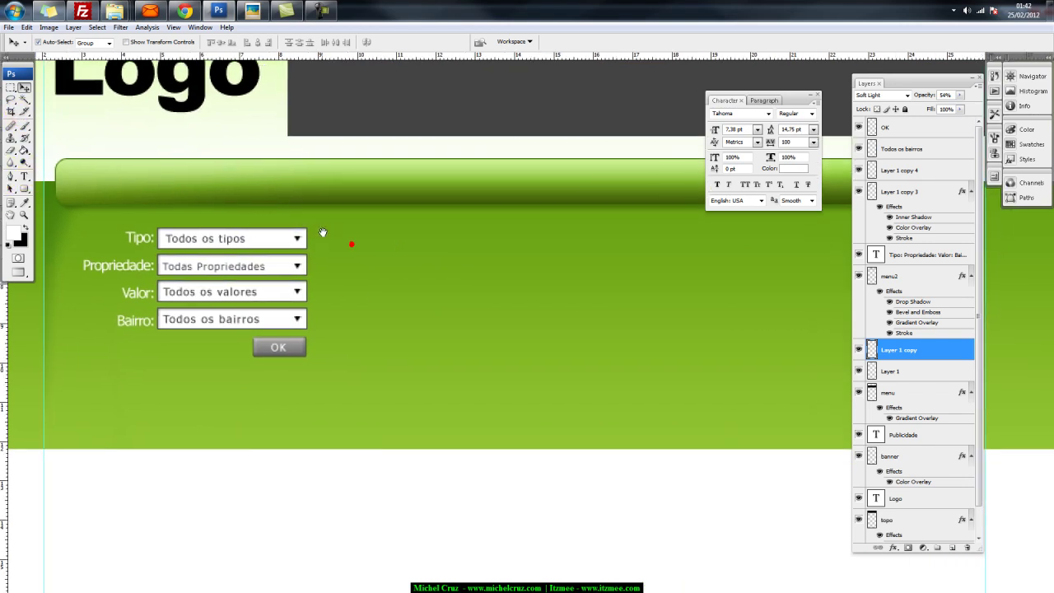
{"action": "left_click_drag", "start_coordinate": [529, 256], "coordinate": [340, 258]}
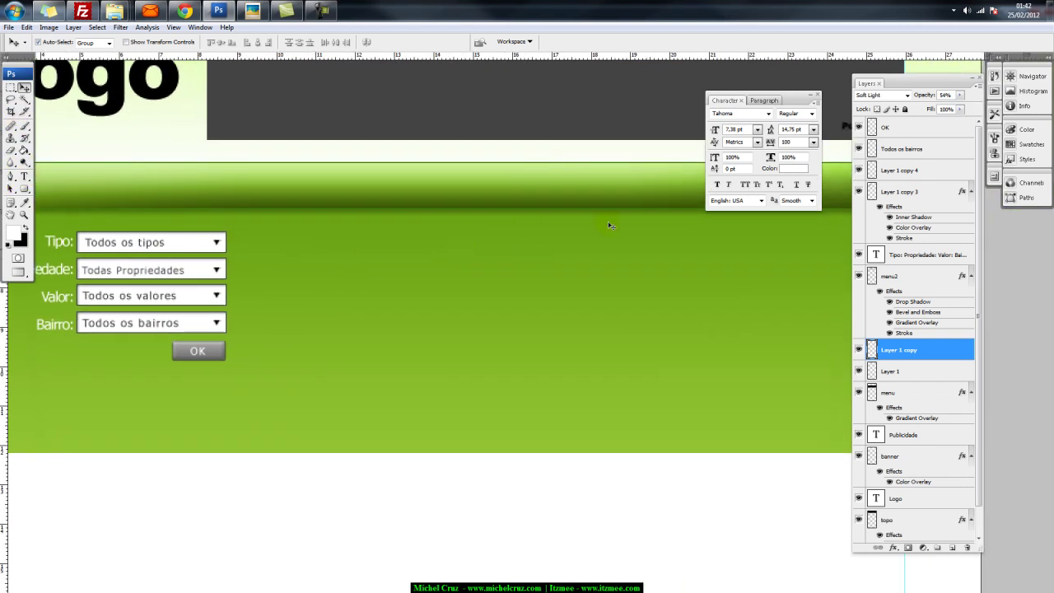
{"action": "left_click_drag", "start_coordinate": [409, 243], "coordinate": [348, 250]}
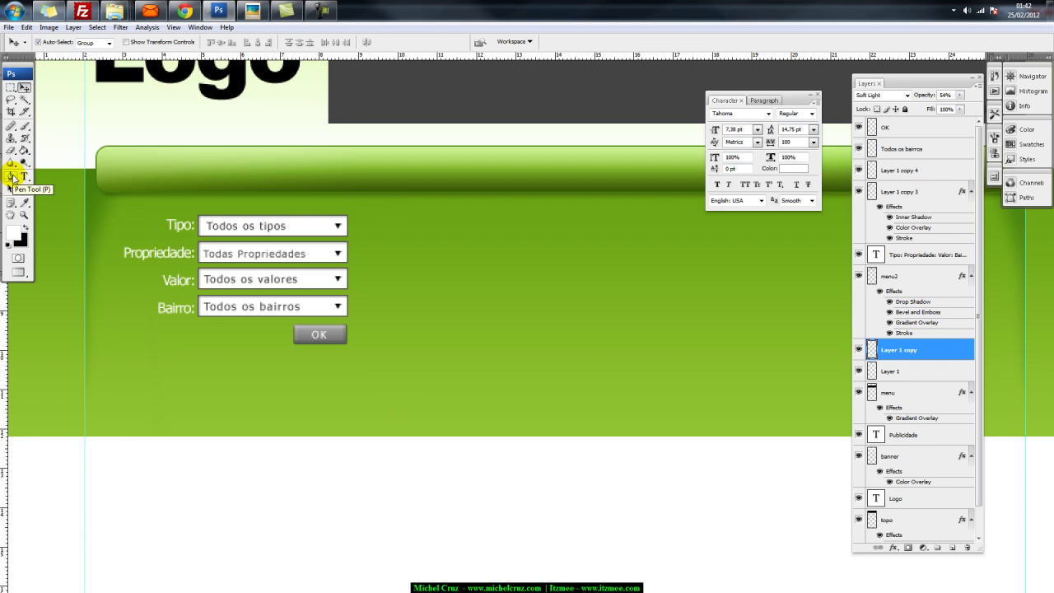
Draw a straight vertical Pen path to the right of the search form
{"action": "left_click", "coordinate": [12, 177]}
{"action": "left_click", "coordinate": [391, 207]}
{"action": "left_click", "coordinate": [399, 420]}
{"action": "left_click_drag", "start_coordinate": [399, 420], "coordinate": [391, 421]}
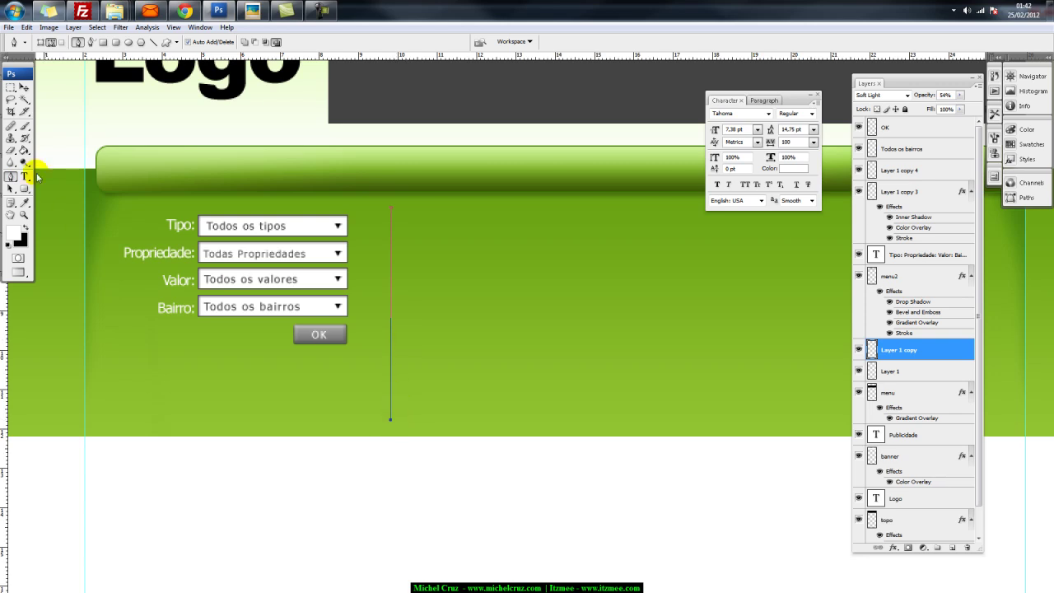
Choose the Brush tool with a 1 px brush
{"action": "left_click", "coordinate": [25, 126]}
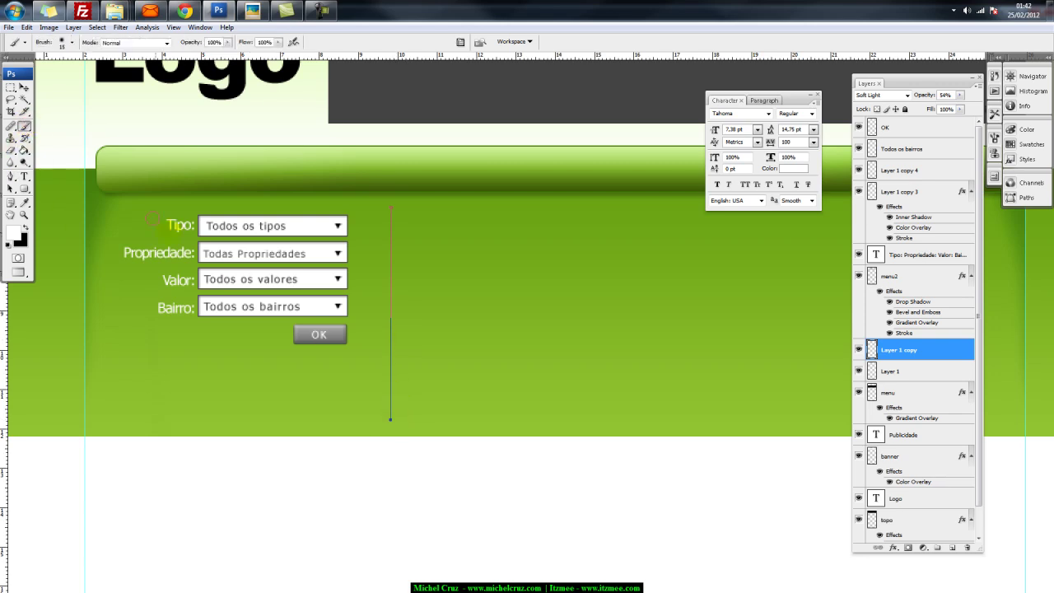
{"action": "right_click", "coordinate": [209, 273]}
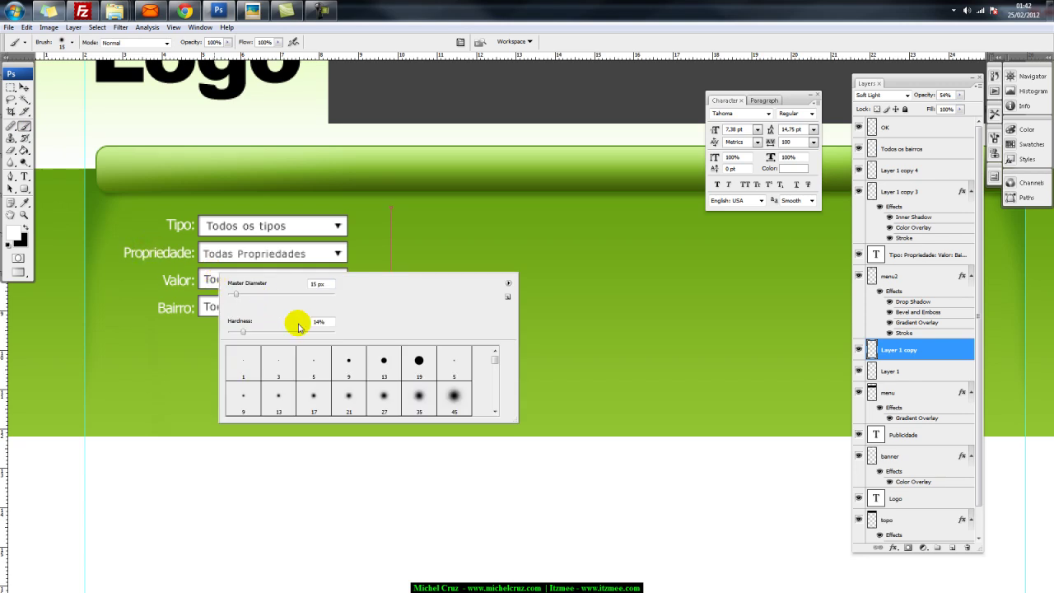
{"action": "left_click", "coordinate": [246, 363]}
{"action": "left_click", "coordinate": [280, 362]}
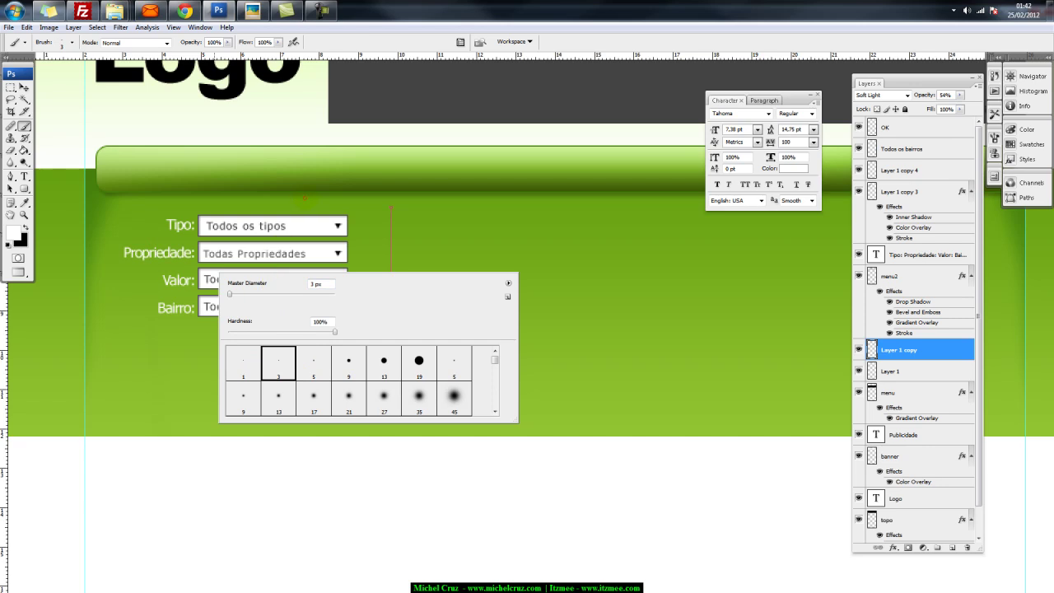
{"action": "left_click", "coordinate": [245, 353]}
{"action": "left_click", "coordinate": [413, 43]}
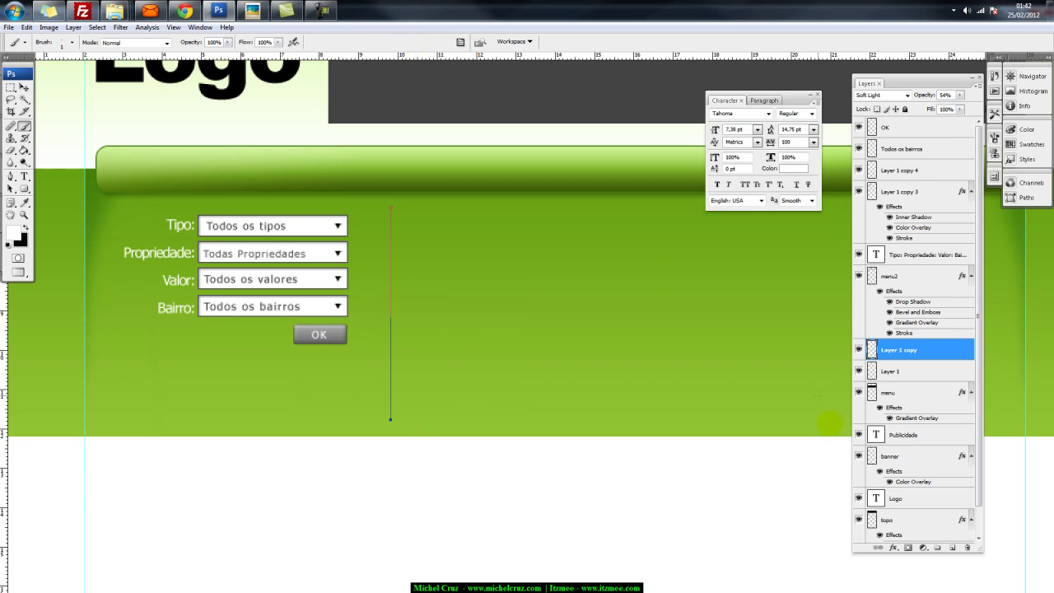
Add a new empty layer above OK and begin renaming it
{"action": "left_click", "coordinate": [893, 129]}
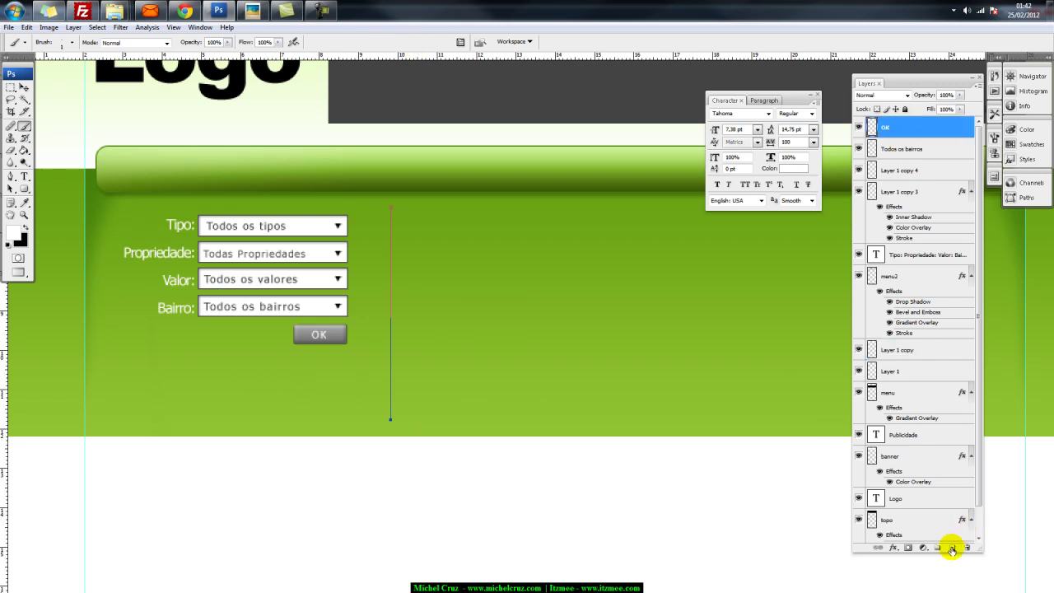
{"action": "left_click", "coordinate": [951, 547]}
{"action": "left_click", "coordinate": [891, 130]}
{"action": "double_click", "coordinate": [890, 131]}
Rename the layer to separador and stroke the vertical path with a black brush line
{"action": "type", "text": "separador"}
{"action": "key", "text": "Return"}
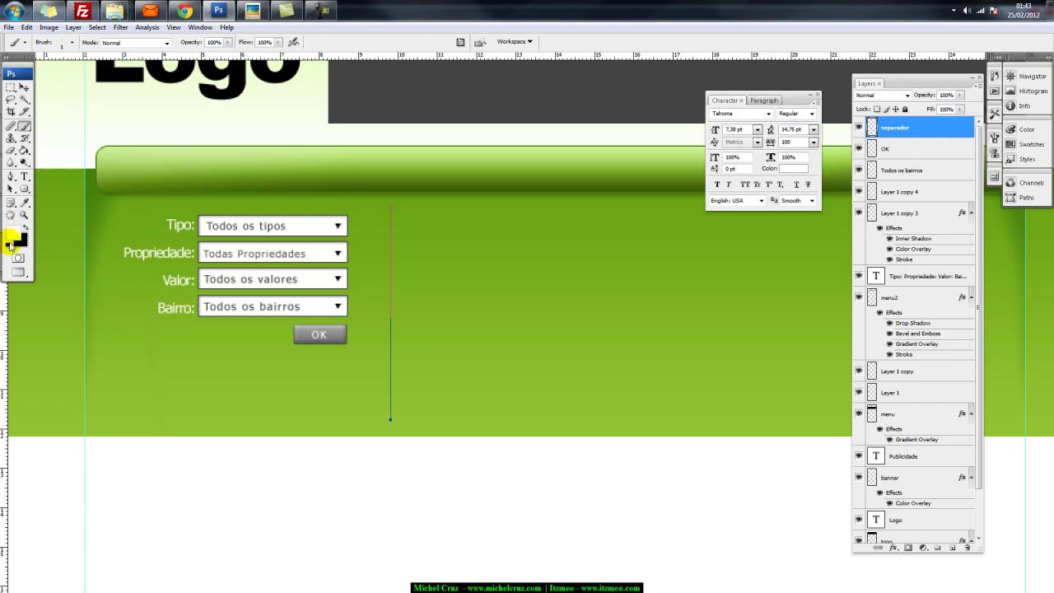
{"action": "left_click", "coordinate": [10, 244]}
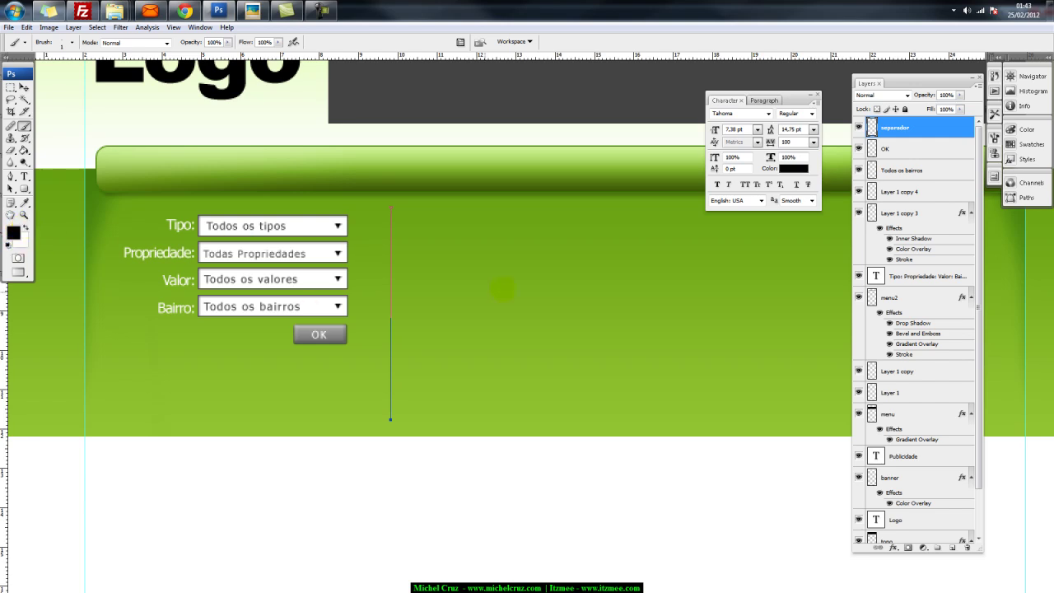
{"action": "key", "text": "Return"}
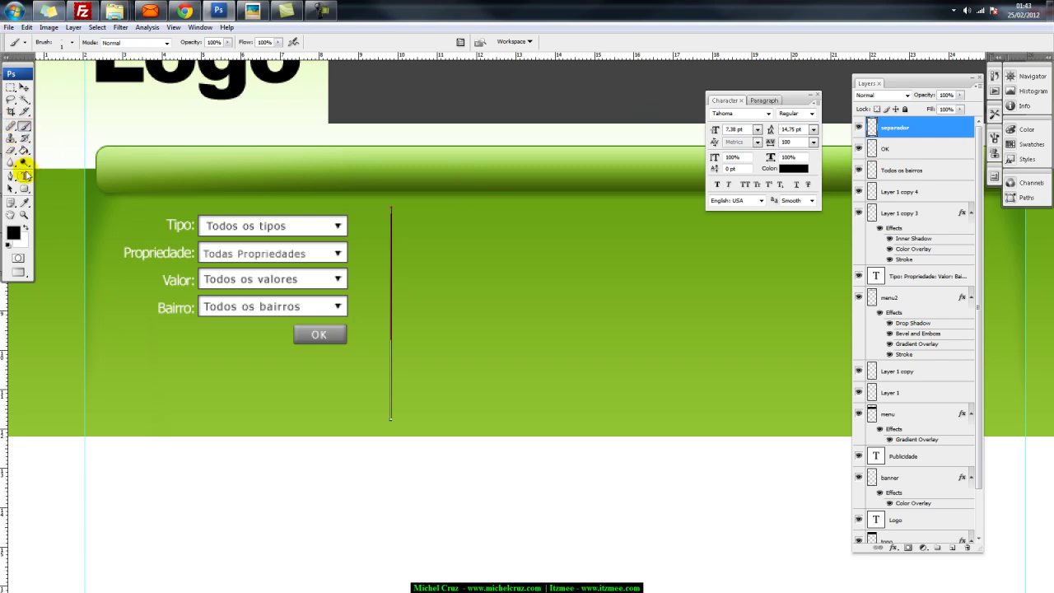
Try and undo a diagonal path segment, hide the path, and add a new layer
{"action": "left_click", "coordinate": [12, 177]}
{"action": "left_click", "coordinate": [574, 222]}
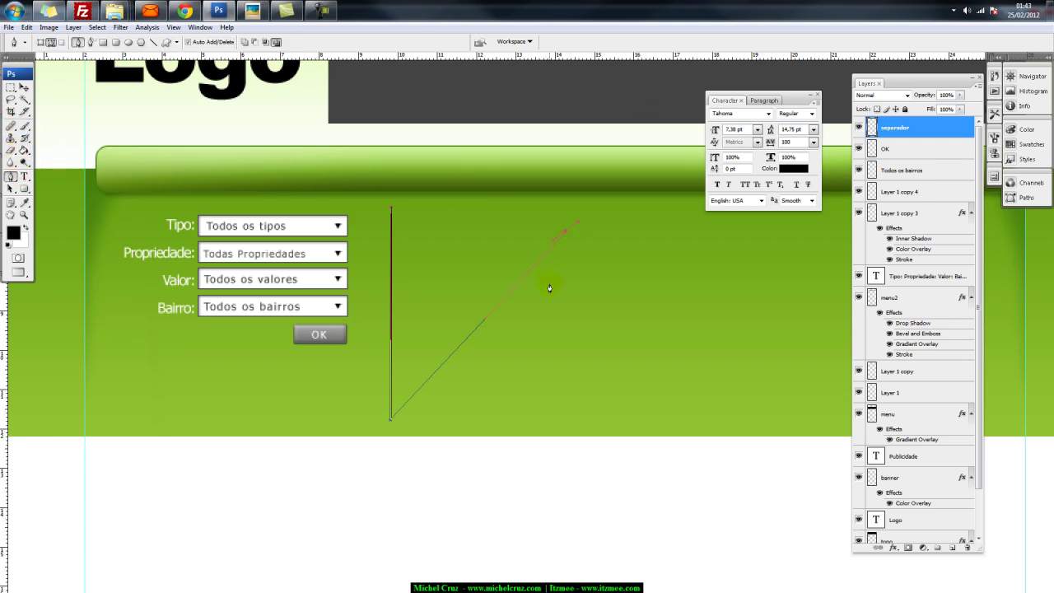
{"action": "key", "text": "ctrl+z"}
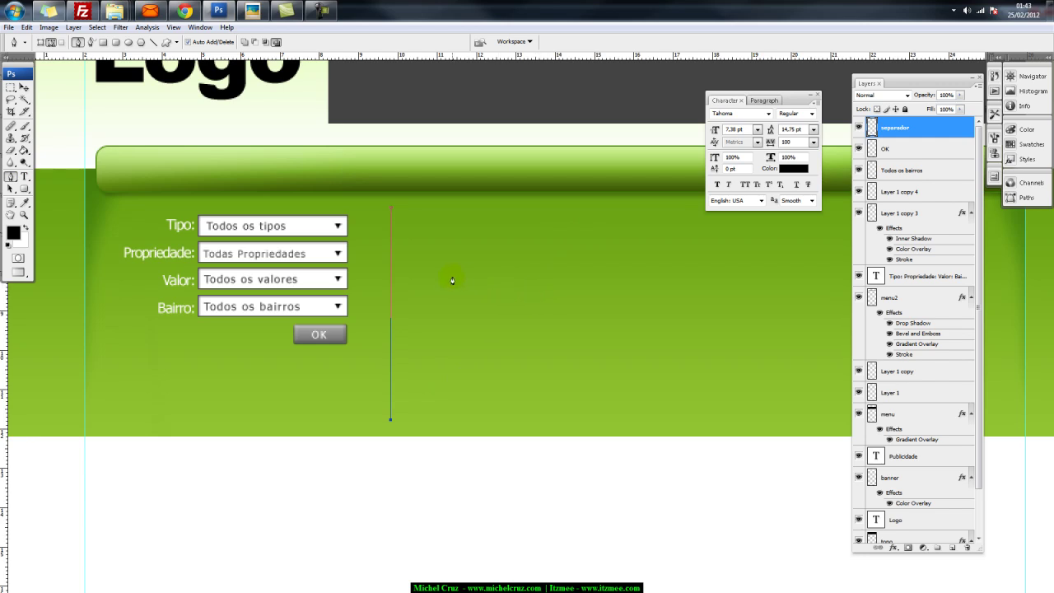
{"action": "key", "text": "ctrl+z"}
{"action": "key", "text": "Return"}
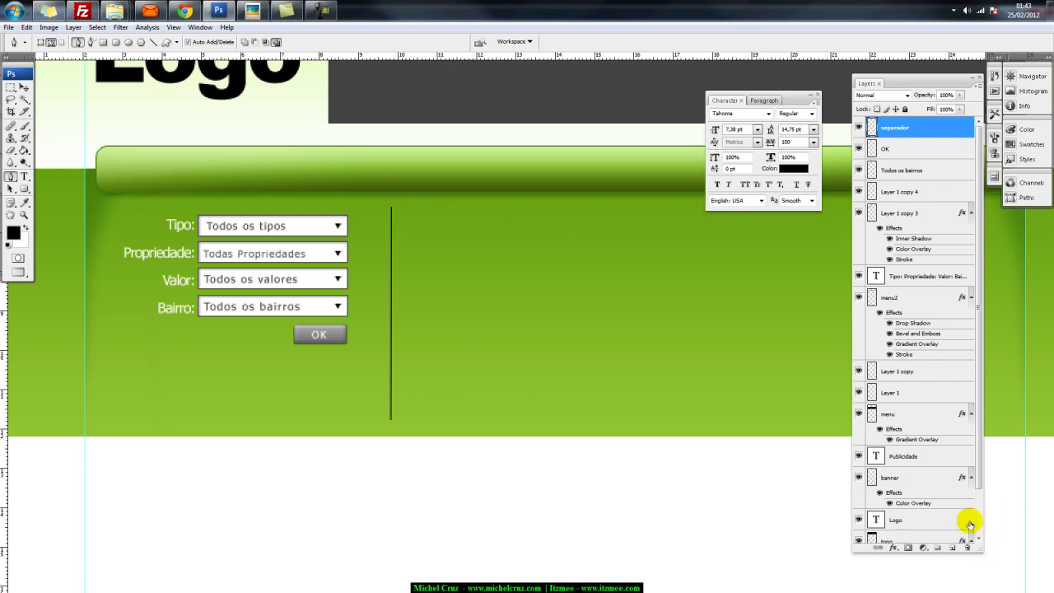
{"action": "left_click", "coordinate": [952, 547]}
{"action": "left_click_drag", "start_coordinate": [576, 329], "coordinate": [397, 344]}
Draw an experimental curved looping path on the new Layer 2
{"action": "left_click_drag", "start_coordinate": [420, 274], "coordinate": [372, 229]}
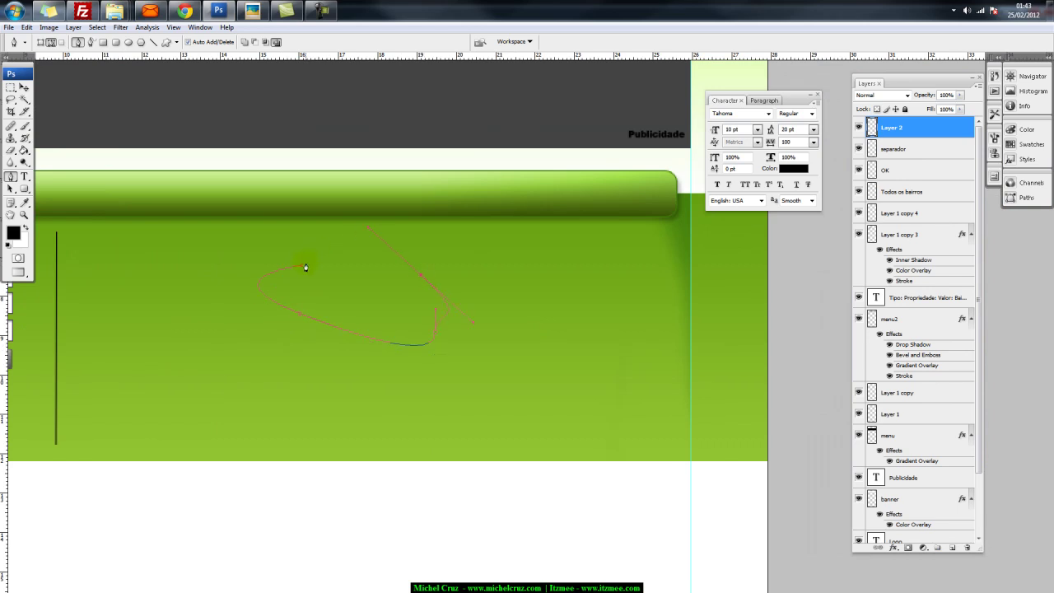
{"action": "left_click", "coordinate": [358, 337]}
{"action": "left_click", "coordinate": [365, 446]}
{"action": "left_click", "coordinate": [418, 454]}
{"action": "left_click", "coordinate": [345, 454]}
{"action": "key", "text": "ctrl+z"}
{"action": "left_click", "coordinate": [353, 452]}
{"action": "left_click", "coordinate": [367, 447]}
{"action": "left_click", "coordinate": [352, 449]}
Brush-stroke the looping path, then undo the stroke and hide the path outline
{"action": "key", "text": "b"}
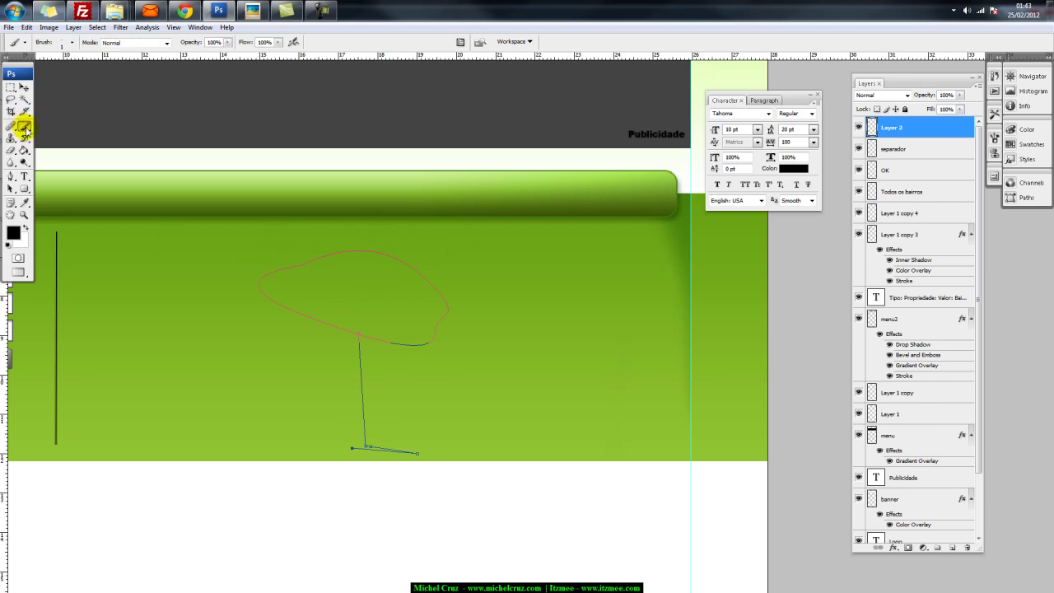
{"action": "key", "text": "Return"}
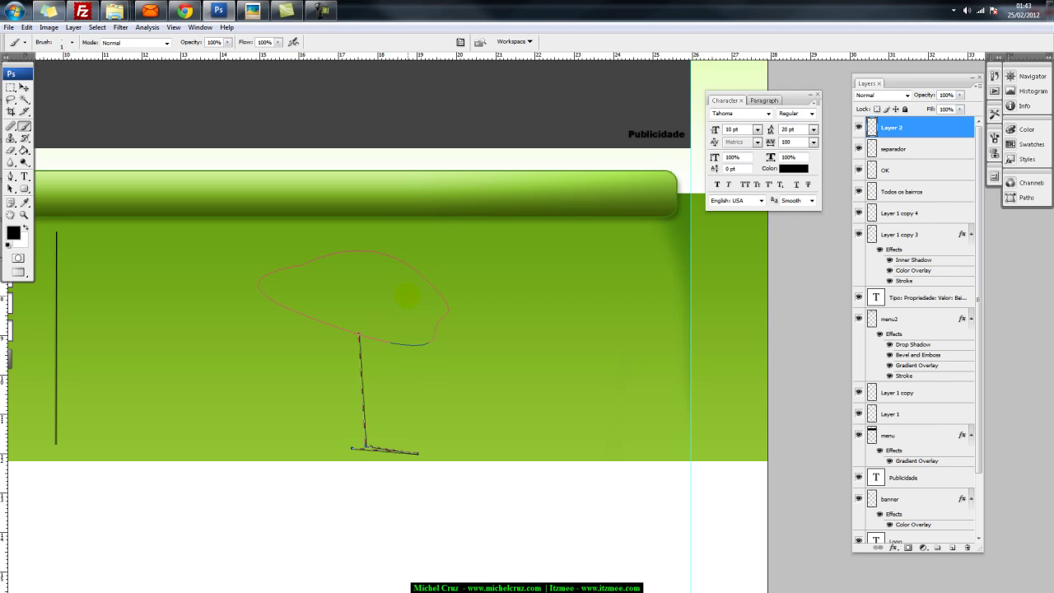
{"action": "key", "text": "ctrl+shift+h"}
{"action": "key", "text": "ctrl+shift+h"}
{"action": "key", "text": "ctrl+z"}
{"action": "key", "text": "ctrl+alt+z"}
{"action": "key", "text": "ctrl+alt+z"}
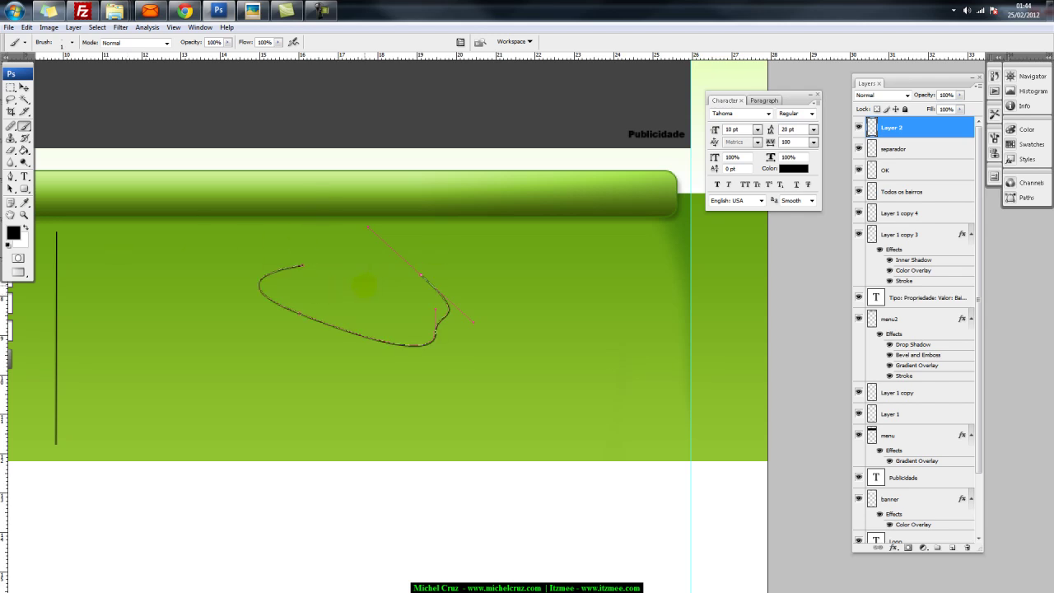
{"action": "key", "text": "ctrl+h"}
Delete the experimental Layer 2 and lower the separador layer's opacity to 60%
{"action": "left_click_drag", "start_coordinate": [914, 133], "coordinate": [967, 546]}
{"action": "key", "text": "ctrl+minus"}
{"action": "left_click_drag", "start_coordinate": [94, 345], "coordinate": [348, 330]}
{"action": "key", "text": "ctrl+plus"}
{"action": "left_click", "coordinate": [959, 96]}
{"action": "left_click_drag", "start_coordinate": [966, 107], "coordinate": [934, 104]}
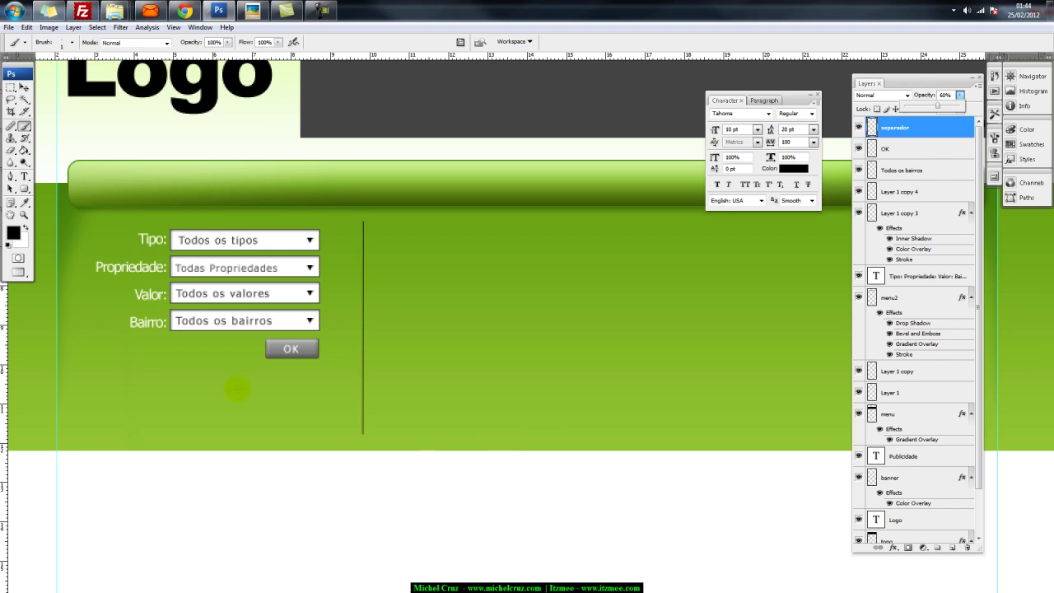
{"action": "key", "text": "v"}
{"action": "left_click", "coordinate": [184, 484]}
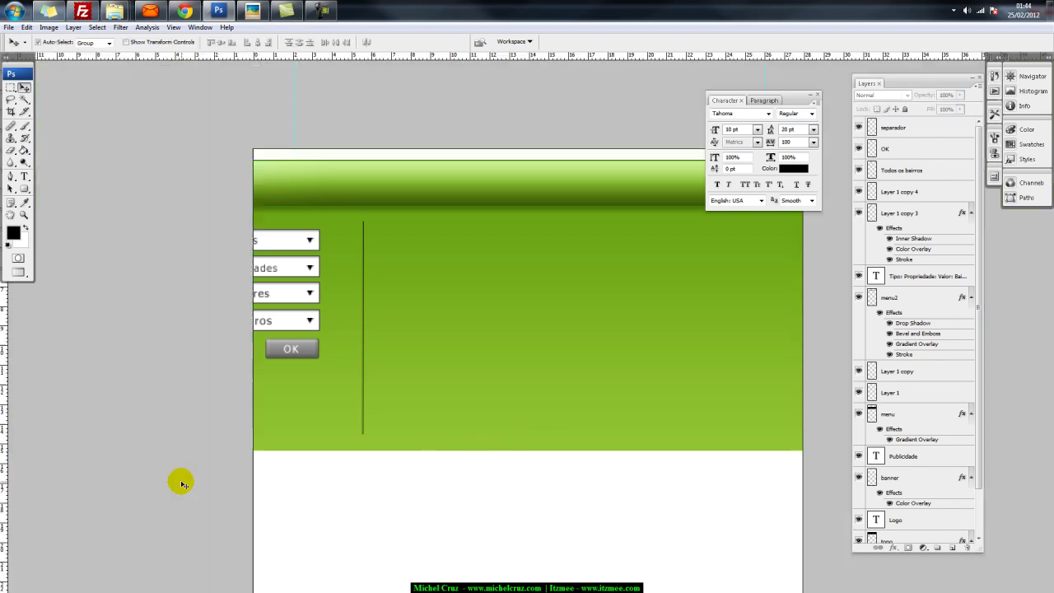
{"action": "key", "text": "ctrl+minus"}
{"action": "key", "text": "ctrl+minus"}
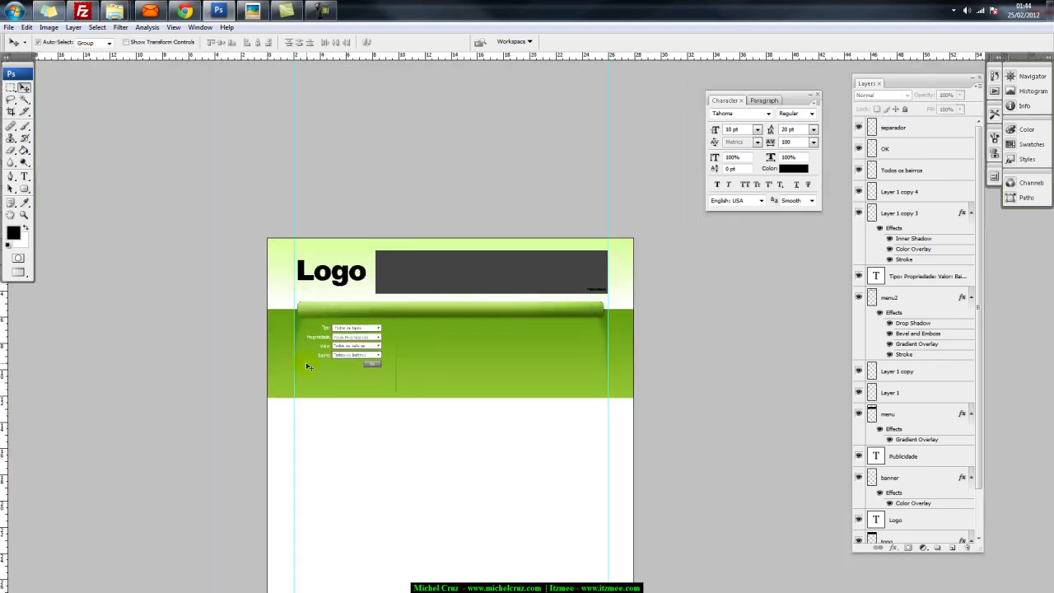
{"action": "key", "text": "ctrl+plus"}
{"action": "key", "text": "ctrl+plus"}
{"action": "left_click_drag", "start_coordinate": [306, 363], "coordinate": [346, 343]}
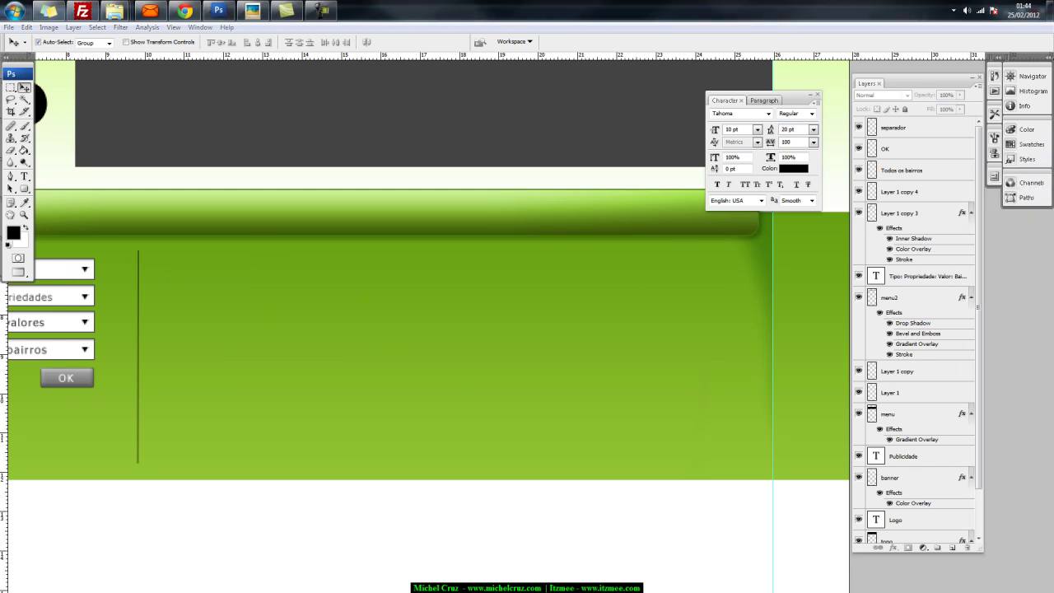
Drag images.jpg from the desktop onto Photoshop to open the family-and-house photo
{"action": "left_click", "coordinate": [1050, 8]}
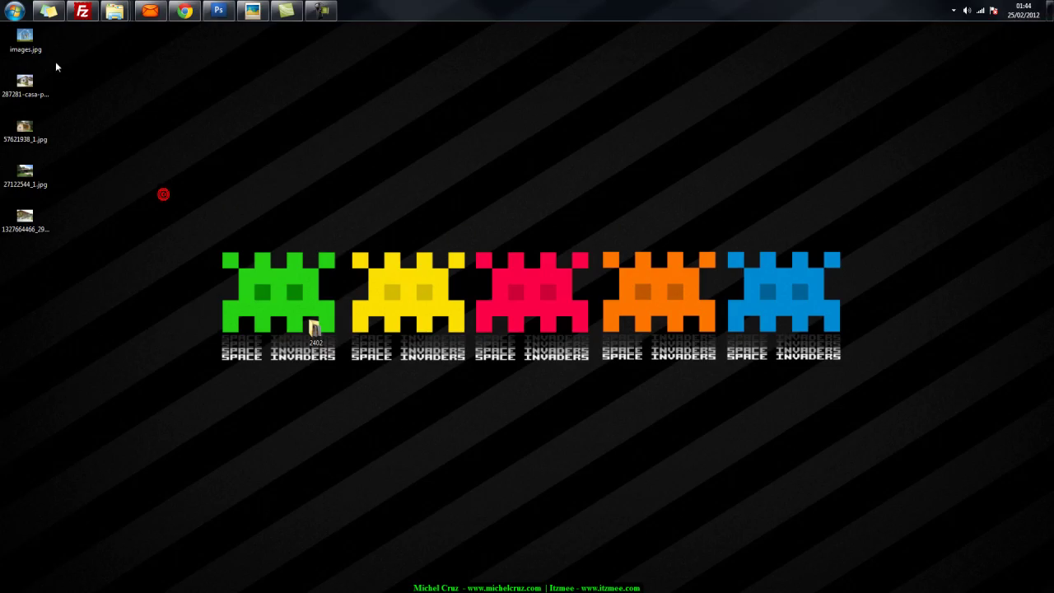
{"action": "left_click", "coordinate": [29, 41]}
{"action": "left_click_drag", "start_coordinate": [28, 43], "coordinate": [274, 253]}
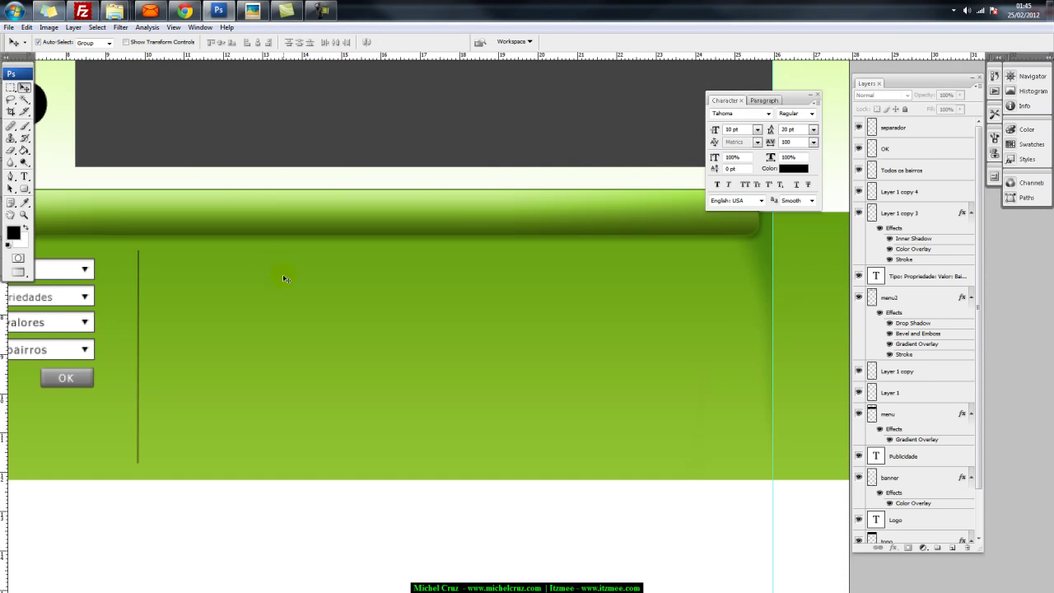
{"action": "left_click_drag", "start_coordinate": [283, 278], "coordinate": [313, 324]}
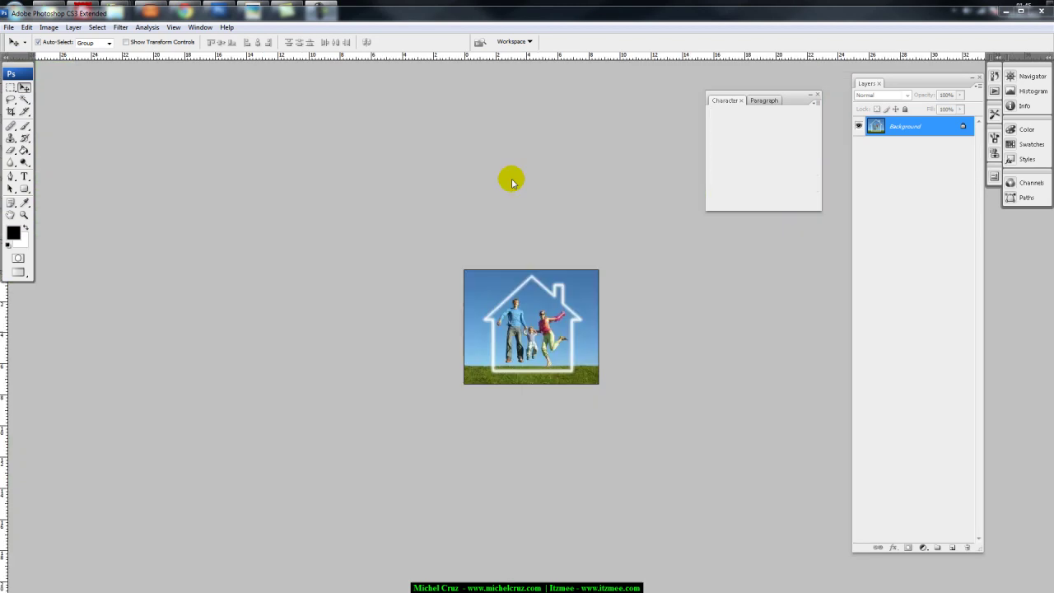
Restore Photoshop and arrange the Untitled-1 mockup window beside the photo
{"action": "left_click", "coordinate": [1020, 12]}
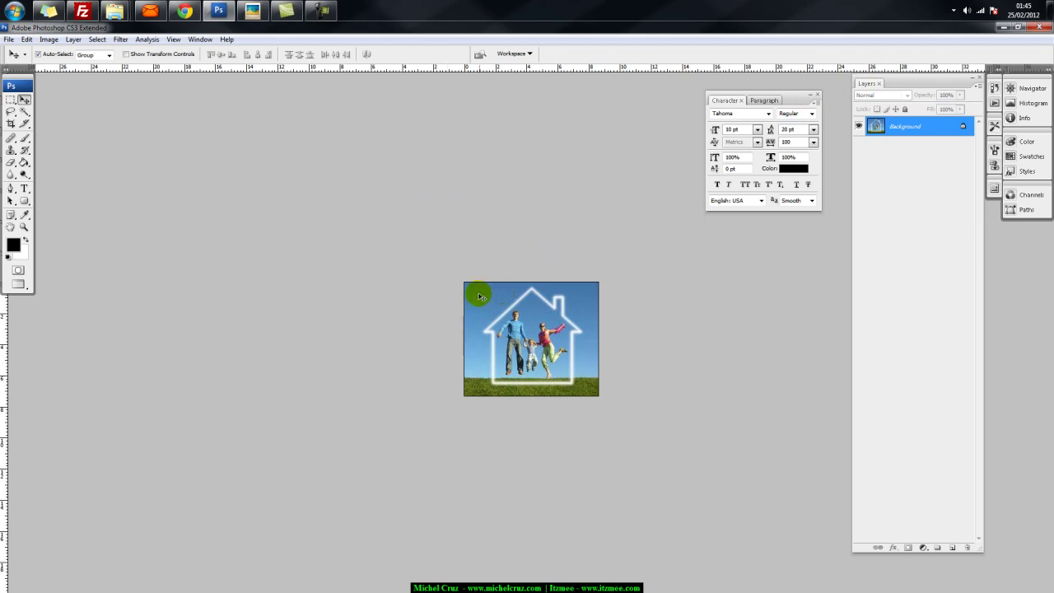
{"action": "key", "text": "f"}
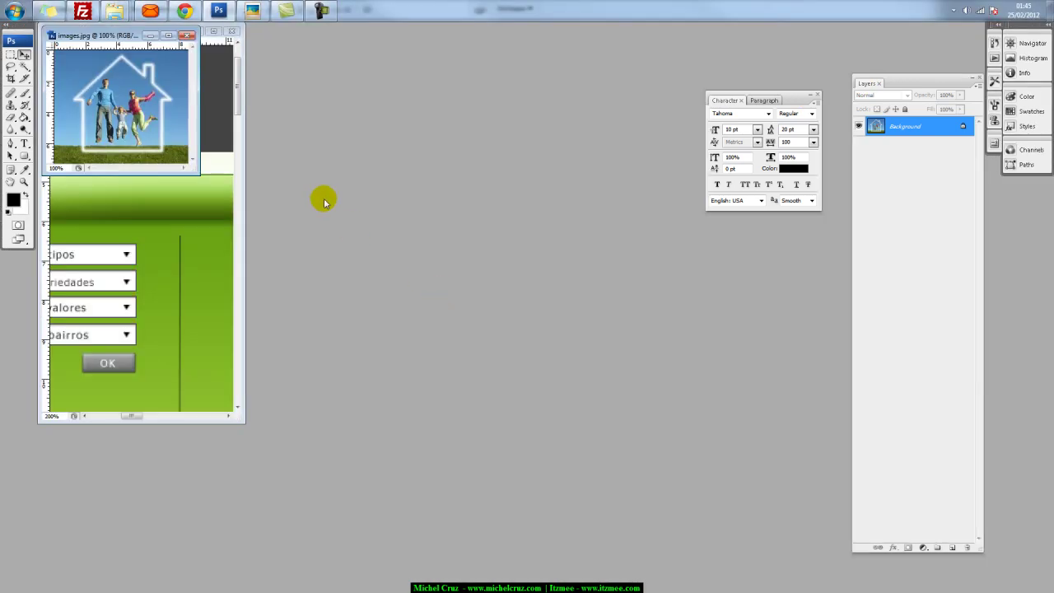
{"action": "left_click", "coordinate": [125, 36]}
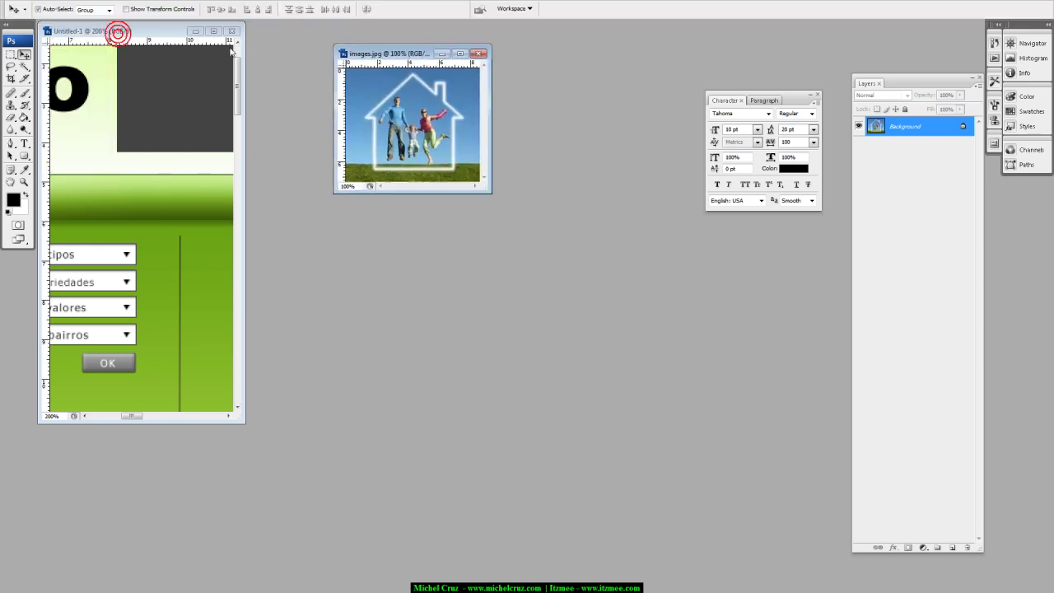
{"action": "left_click_drag", "start_coordinate": [244, 175], "coordinate": [409, 175]}
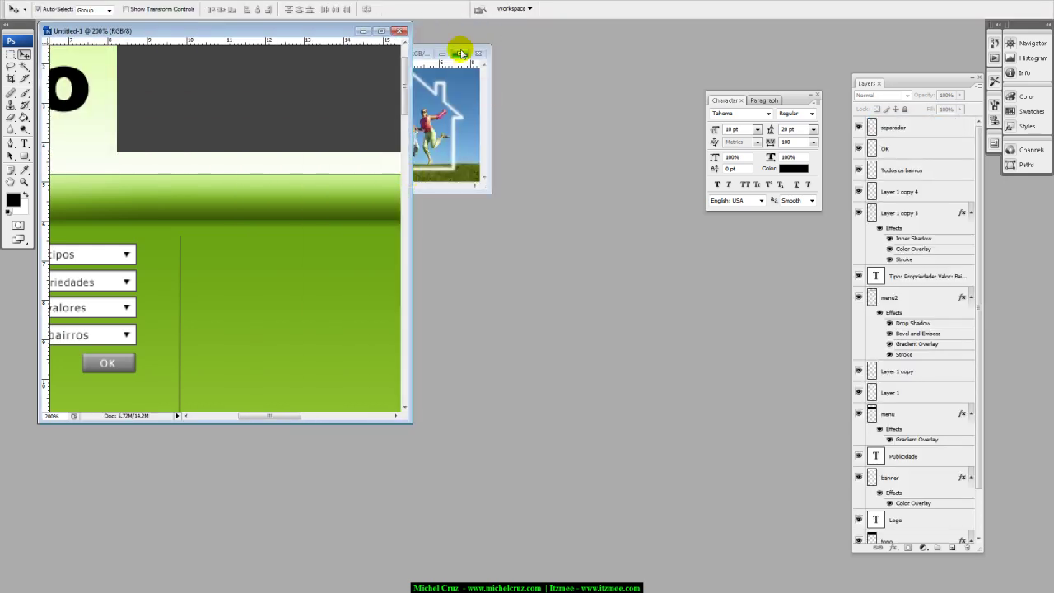
Drag images.jpg into Untitled-1 as a new layer, close it, and maximize the mockup
{"action": "left_click", "coordinate": [425, 50]}
{"action": "left_click", "coordinate": [24, 54]}
{"action": "left_click", "coordinate": [650, 98]}
{"action": "left_click_drag", "start_coordinate": [657, 104], "coordinate": [329, 291]}
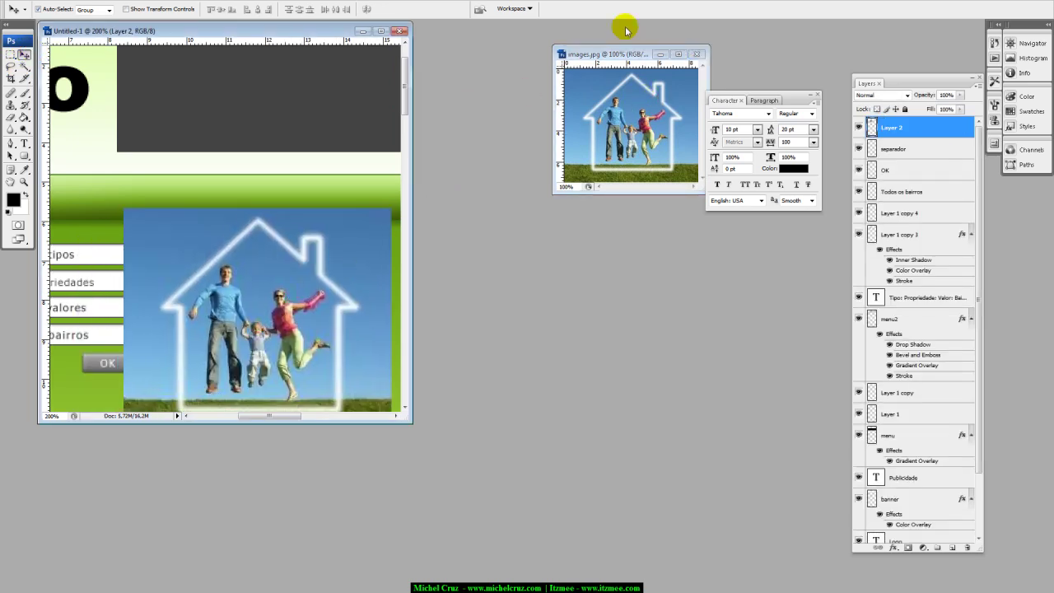
{"action": "left_click", "coordinate": [697, 55]}
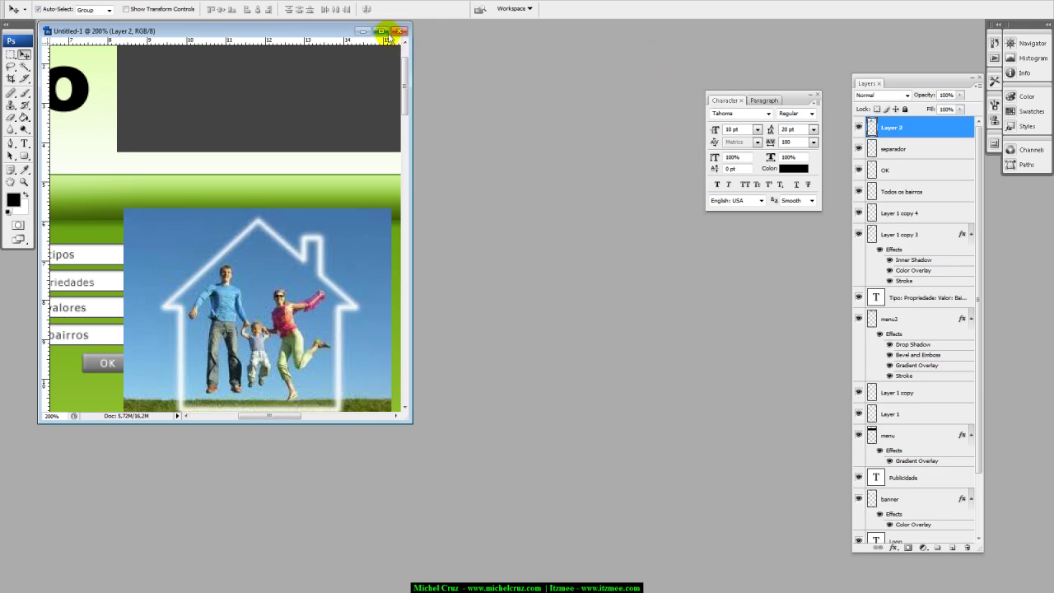
{"action": "left_click", "coordinate": [380, 31]}
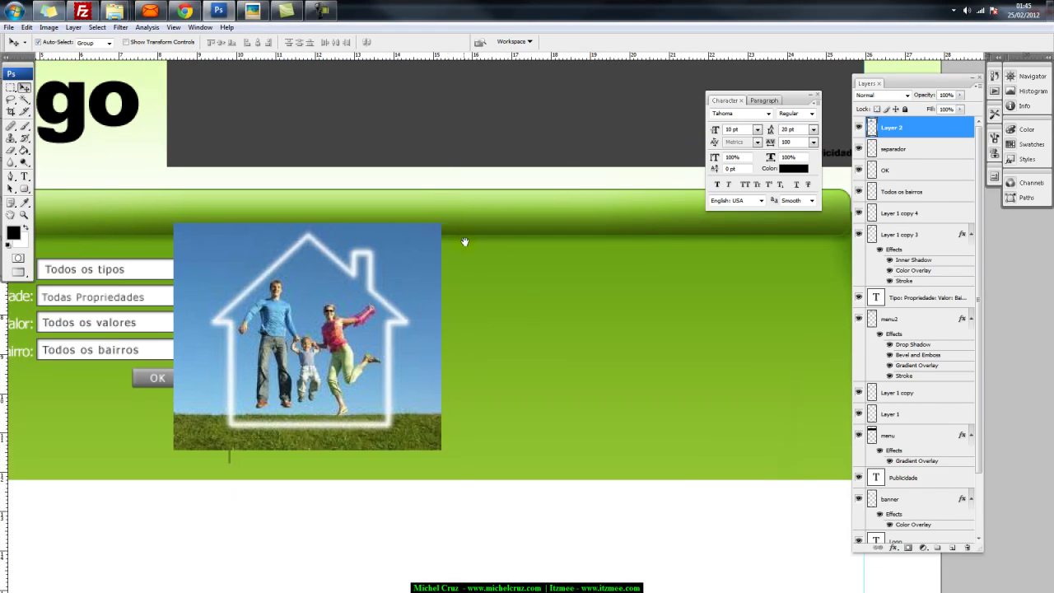
Move the family photo beside the search form and scale it to about 89.7%
{"action": "left_click_drag", "start_coordinate": [478, 244], "coordinate": [279, 311]}
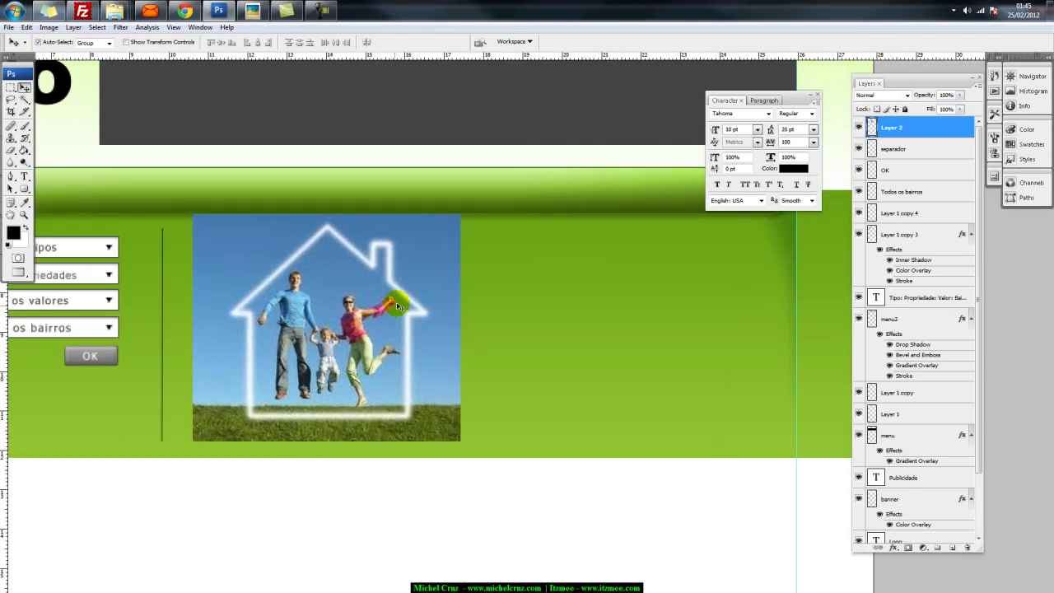
{"action": "key", "text": "ctrl+t"}
{"action": "left_click_drag", "start_coordinate": [460, 215], "coordinate": [431, 237]}
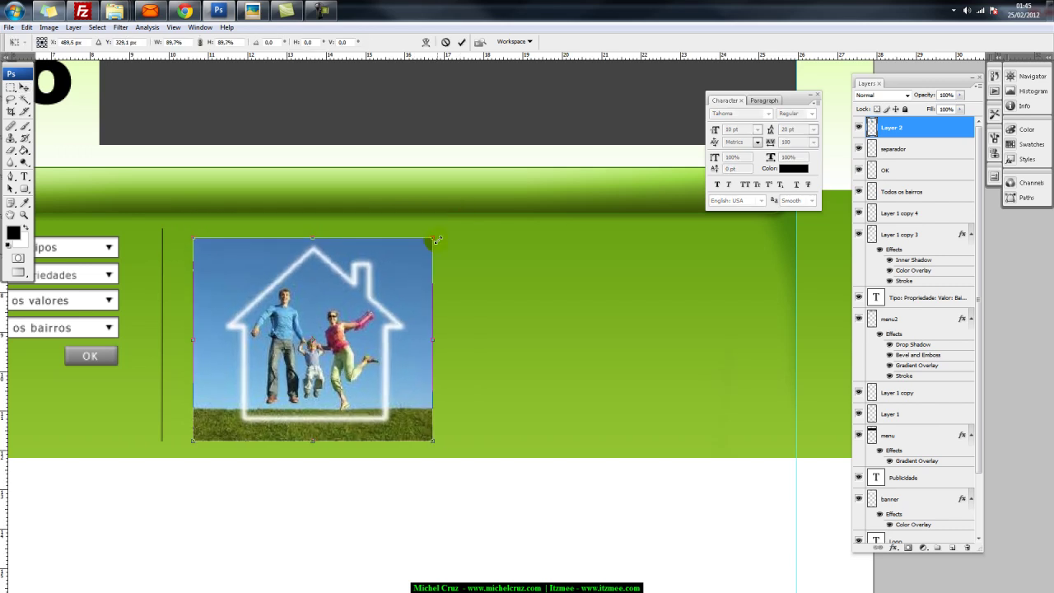
{"action": "left_click_drag", "start_coordinate": [379, 293], "coordinate": [378, 289]}
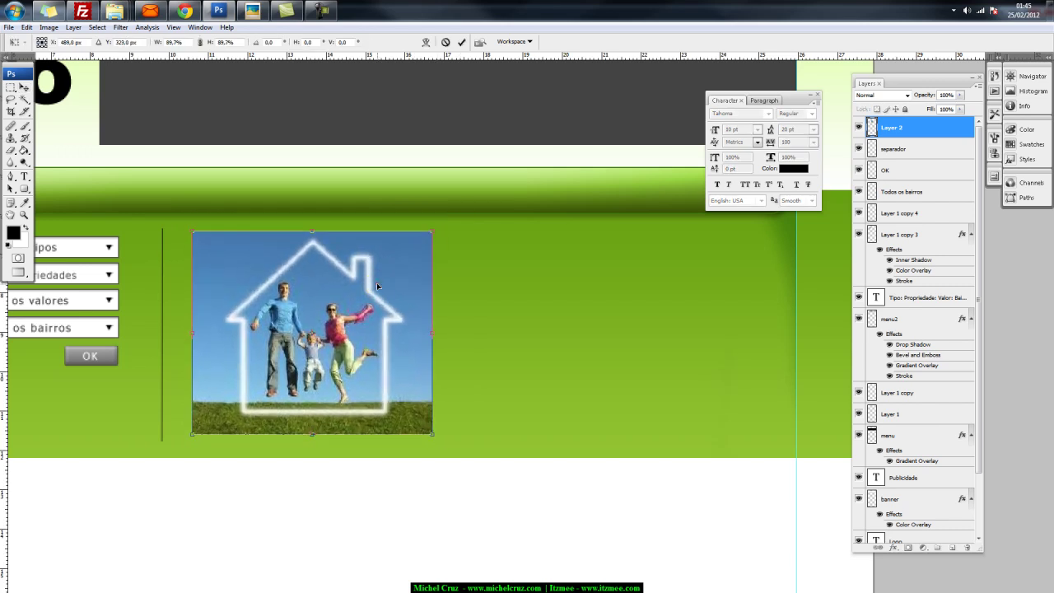
{"action": "key", "text": "Return"}
Zoom and pan to review the photo within the green banner
{"action": "key", "text": "ctrl+plus"}
{"action": "left_click_drag", "start_coordinate": [403, 313], "coordinate": [496, 268]}
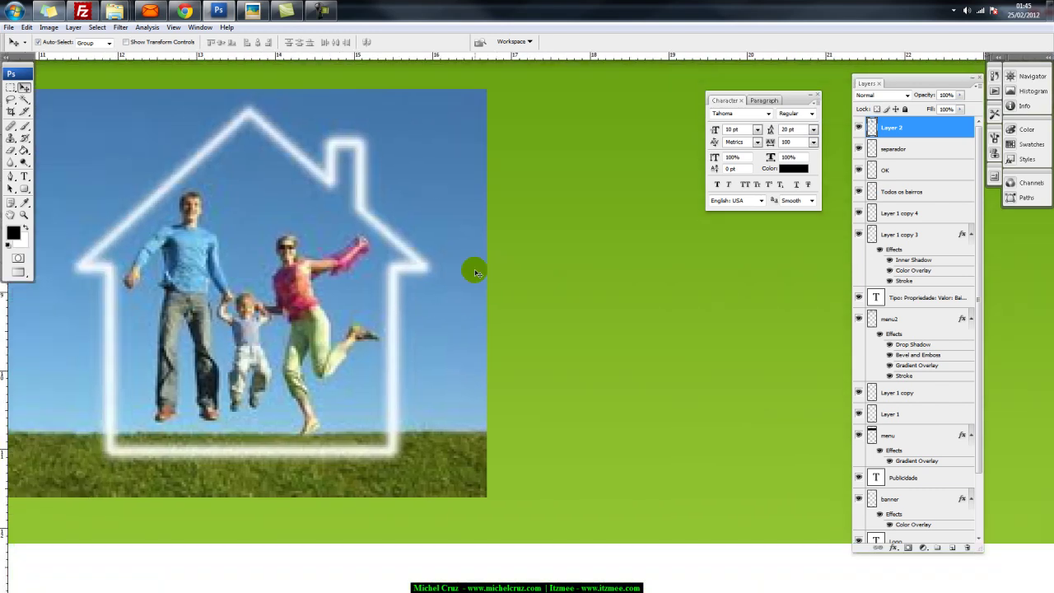
{"action": "key", "text": "ctrl+minus"}
{"action": "left_click_drag", "start_coordinate": [506, 250], "coordinate": [437, 288]}
{"action": "key", "text": "ctrl+minus"}
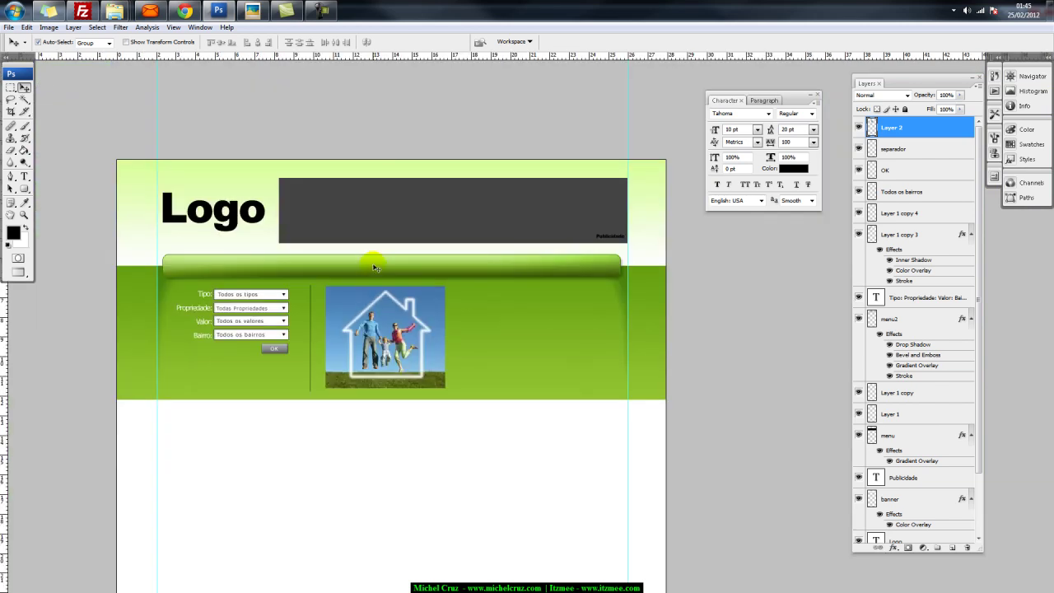
{"action": "key", "text": "ctrl+plus"}
{"action": "left_click_drag", "start_coordinate": [369, 277], "coordinate": [268, 309]}
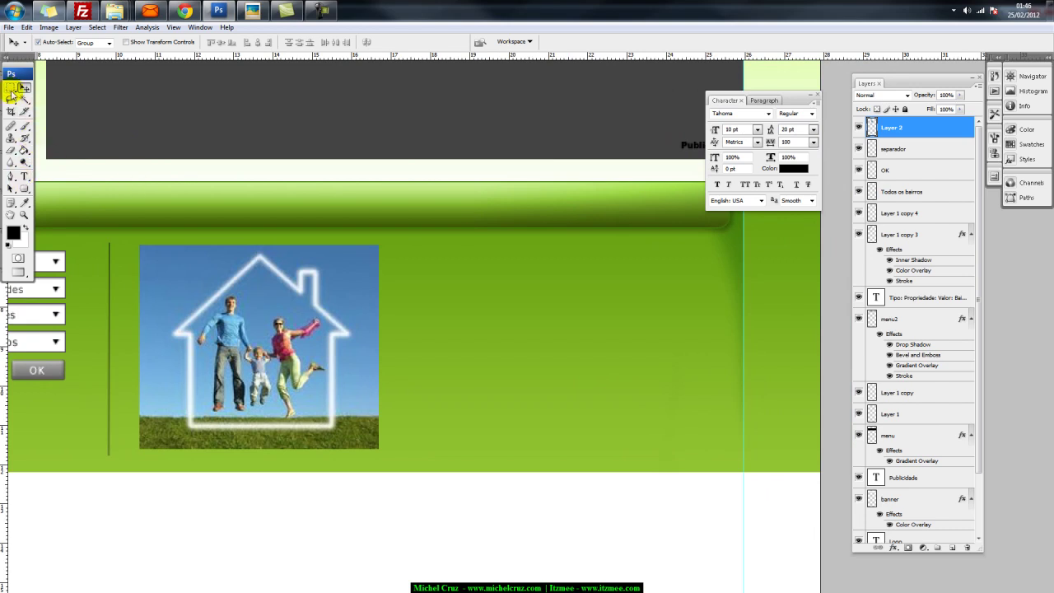
Fill a banner-wide rectangular selection with black on new Layer 3, stacking the photo above
{"action": "left_click", "coordinate": [26, 189]}
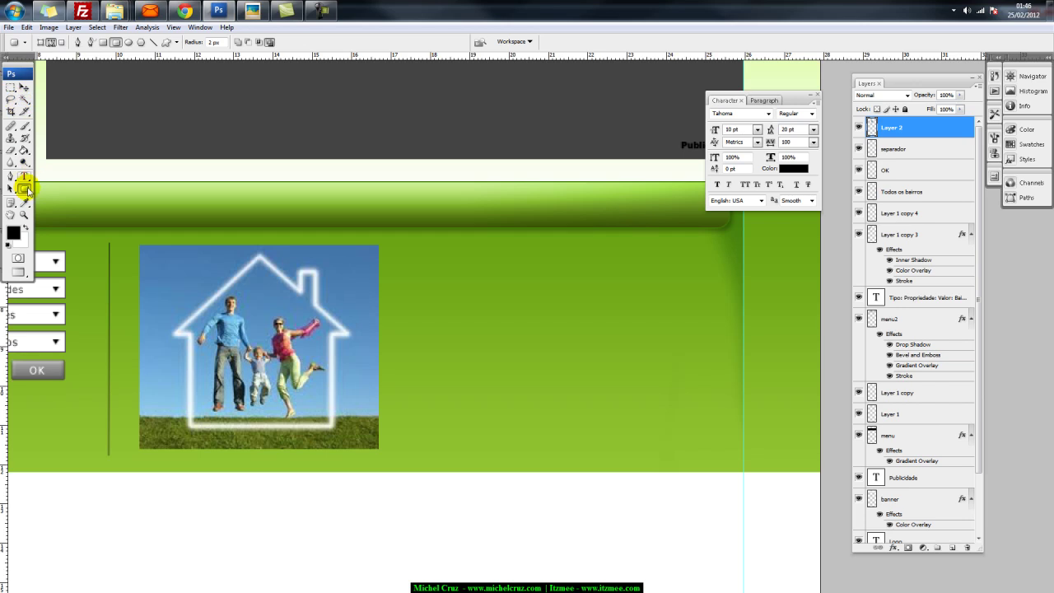
{"action": "left_click", "coordinate": [27, 190]}
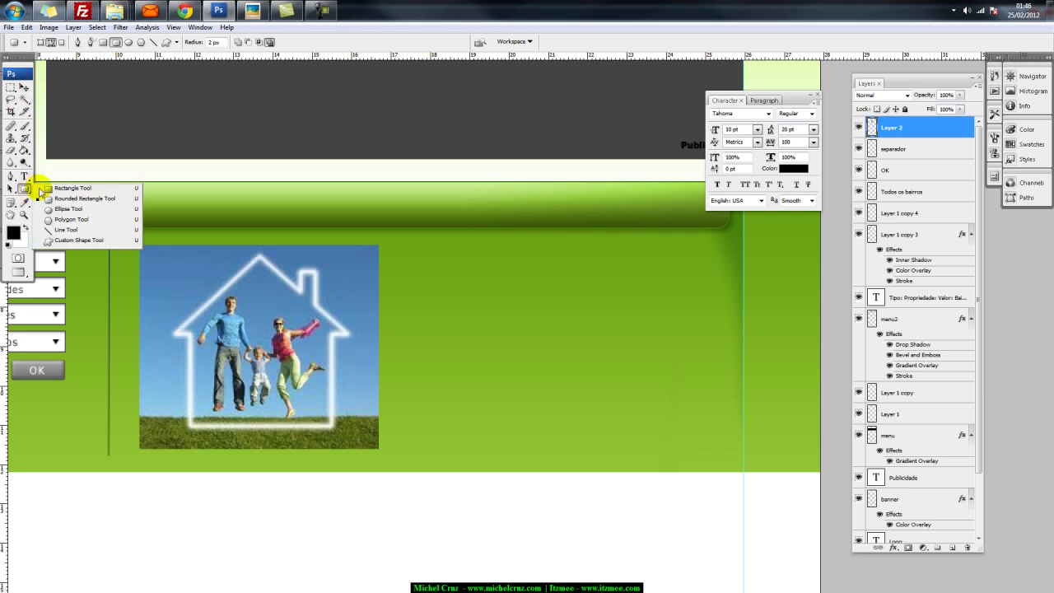
{"action": "left_click", "coordinate": [10, 85]}
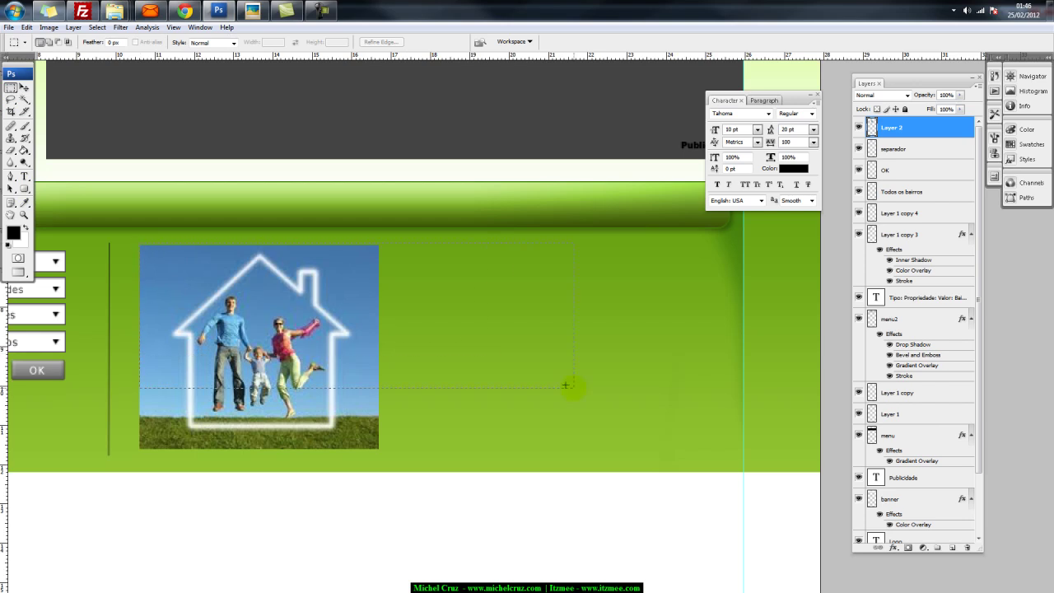
{"action": "left_click_drag", "start_coordinate": [684, 447], "coordinate": [724, 449]}
{"action": "left_click", "coordinate": [952, 547]}
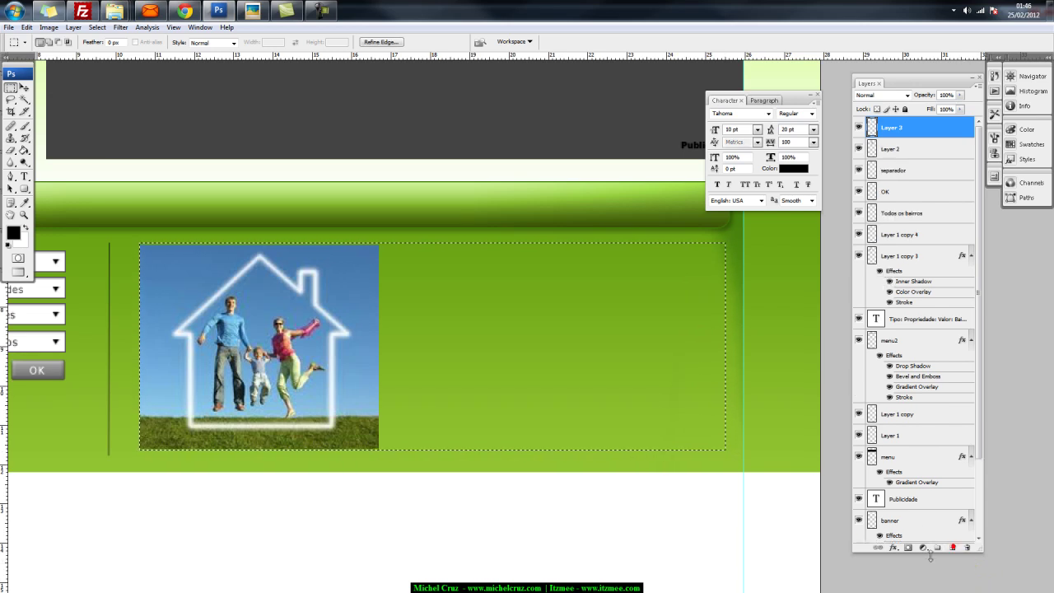
{"action": "key", "text": "alt+BackSpace"}
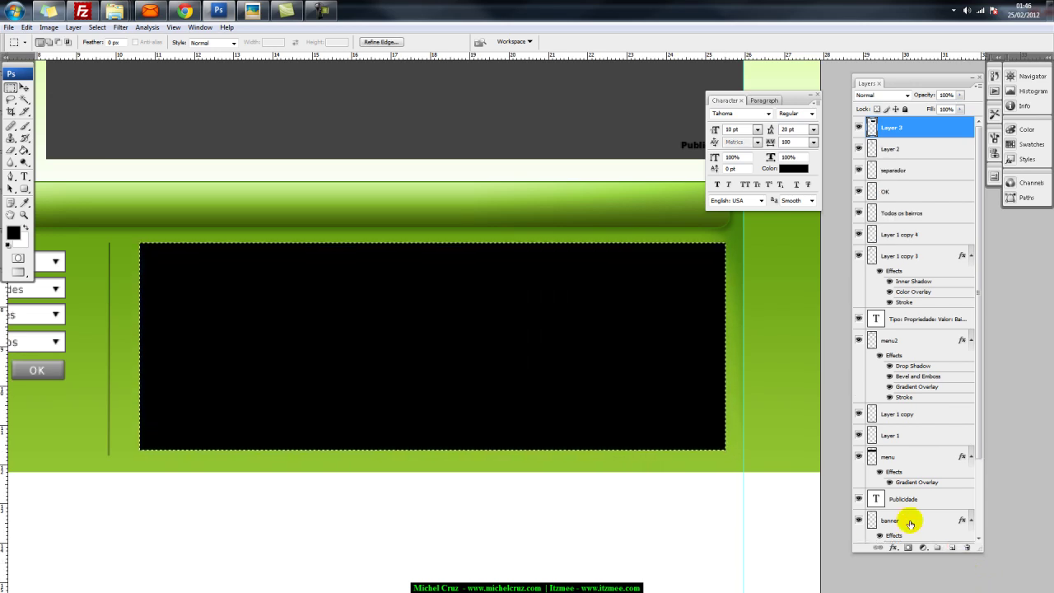
{"action": "key", "text": "ctrl+d"}
{"action": "left_click_drag", "start_coordinate": [890, 155], "coordinate": [890, 122]}
Nudge the photo right, give Layer 3 a 1 px #000000 Stroke, and set 41% opacity
{"action": "key", "text": "v"}
{"action": "left_click_drag", "start_coordinate": [256, 324], "coordinate": [258, 324]}
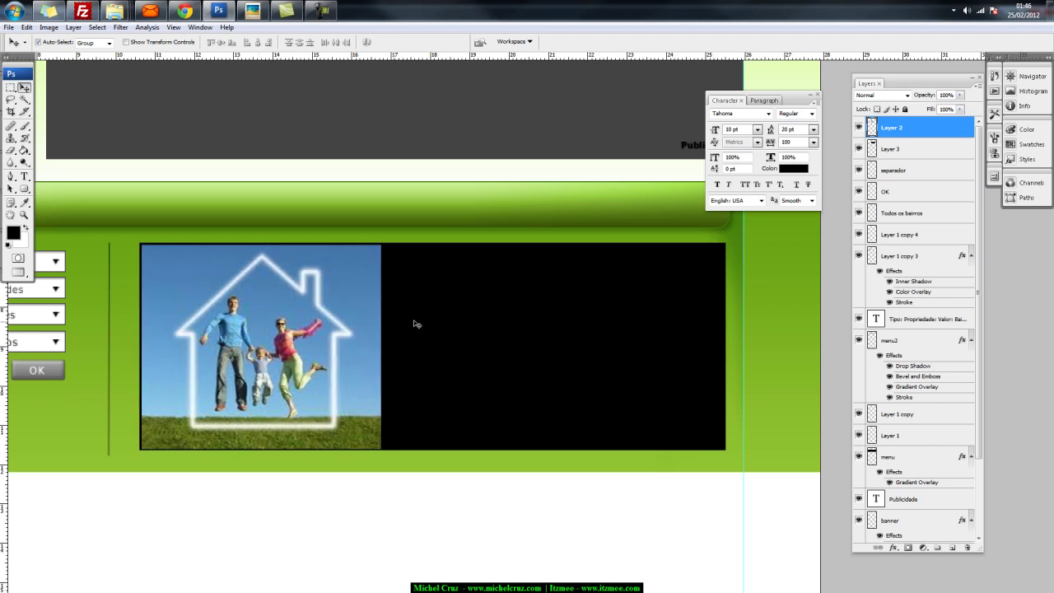
{"action": "left_click", "coordinate": [423, 311]}
{"action": "left_click", "coordinate": [890, 547]}
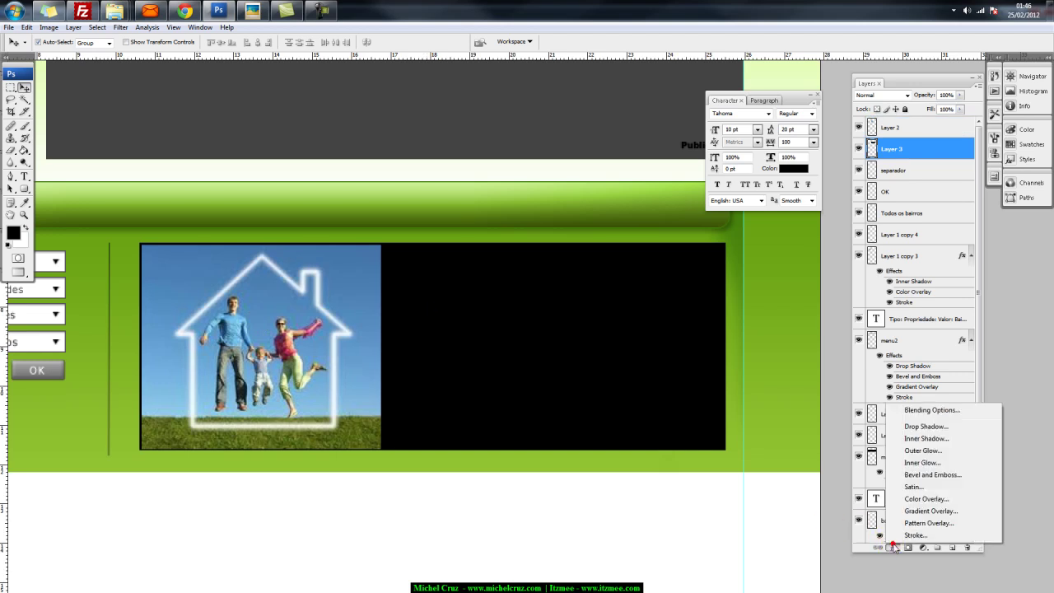
{"action": "left_click", "coordinate": [903, 533]}
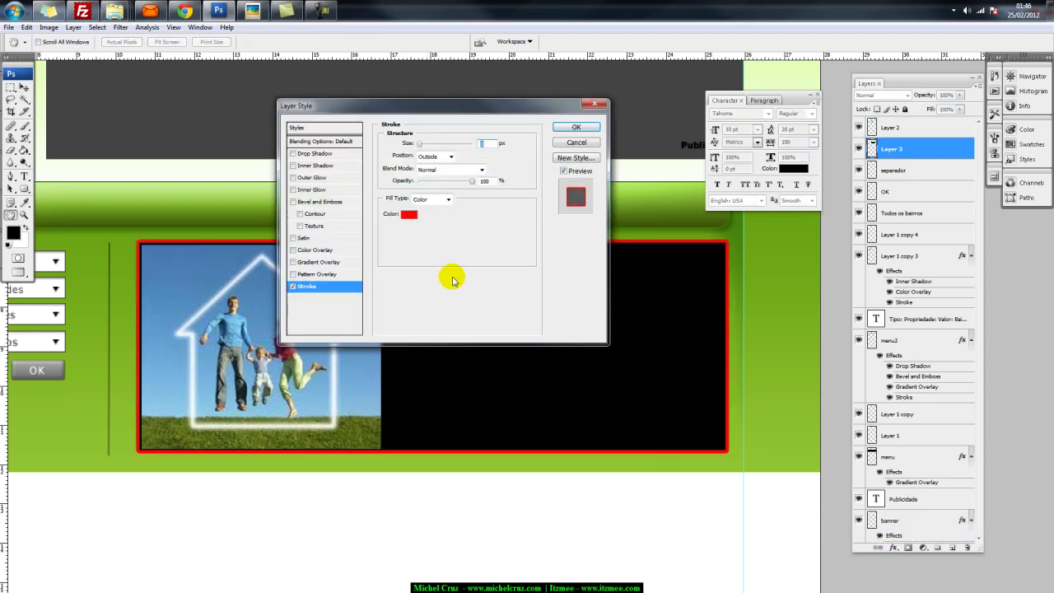
{"action": "type", "text": "1"}
{"action": "left_click", "coordinate": [410, 214]}
{"action": "type", "text": "0"}
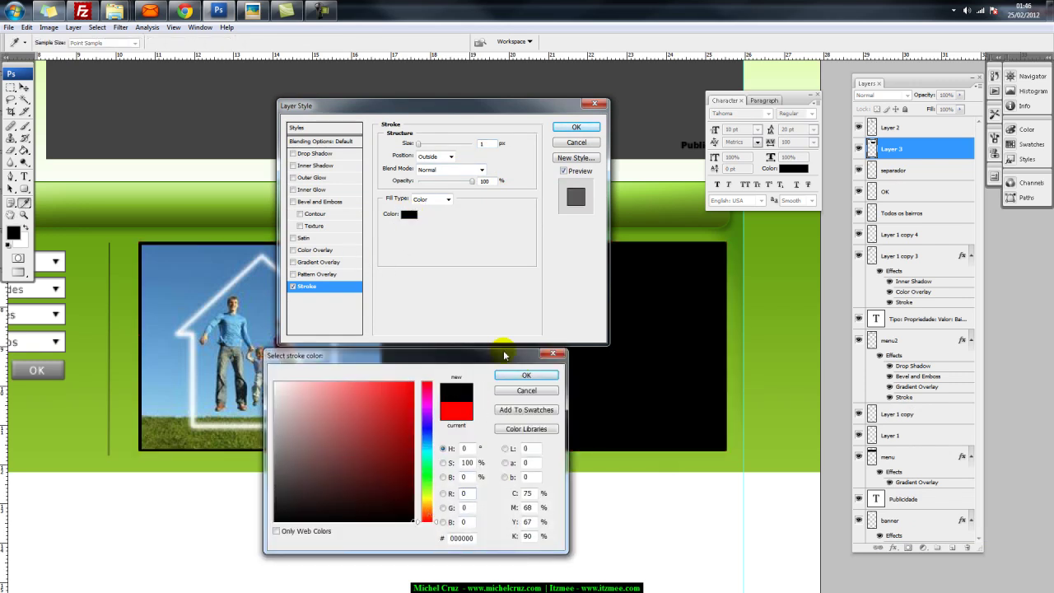
{"action": "left_click", "coordinate": [525, 375]}
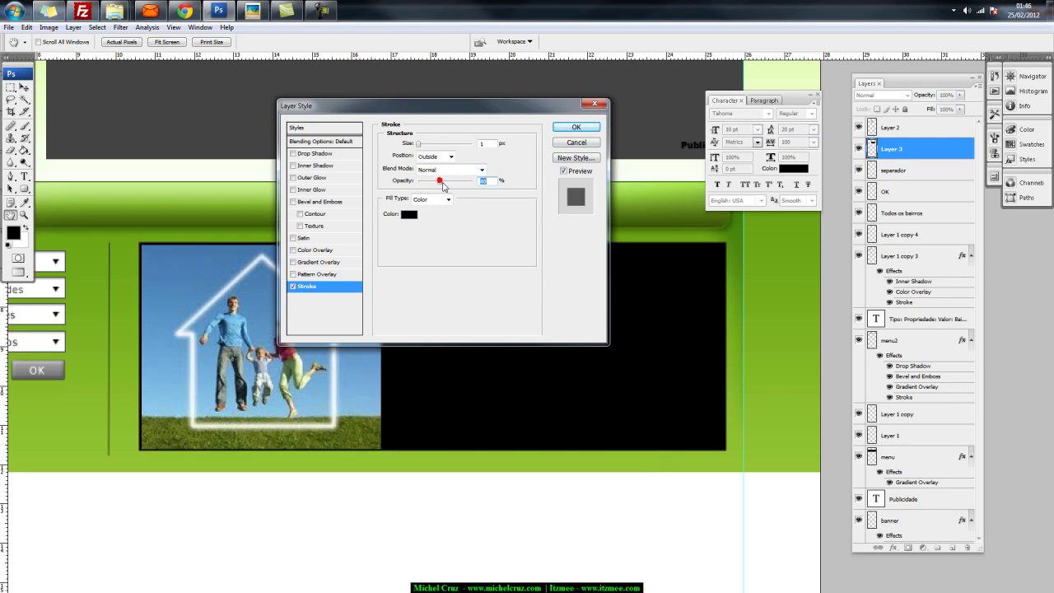
{"action": "left_click", "coordinate": [576, 128]}
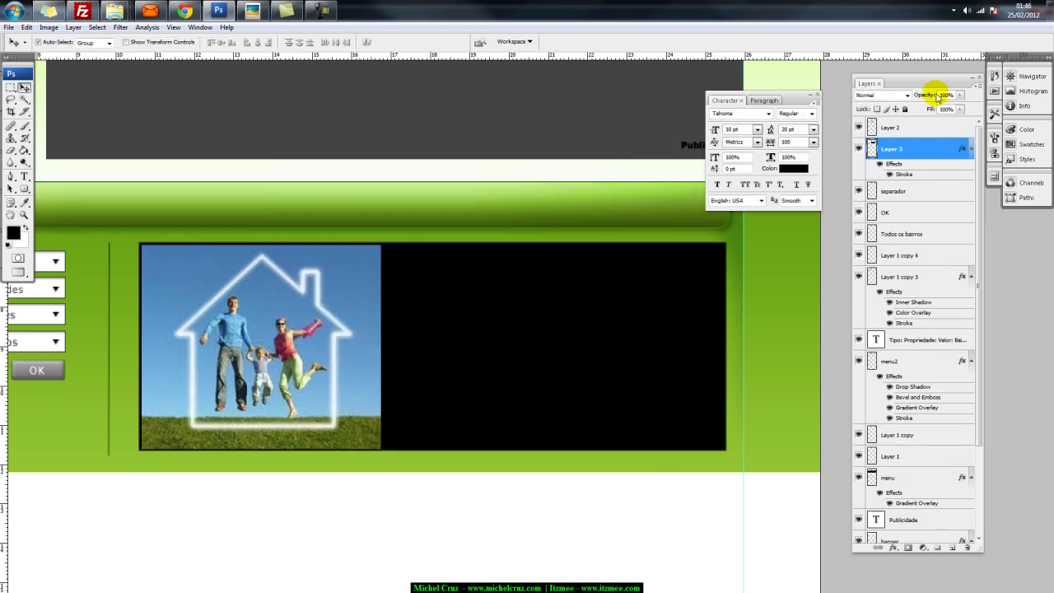
{"action": "left_click_drag", "start_coordinate": [936, 97], "coordinate": [896, 104]}
Align the photo to the frame's top-left corner, enlarge it slightly, and paste the sky-and-grass image
{"action": "left_click", "coordinate": [925, 96]}
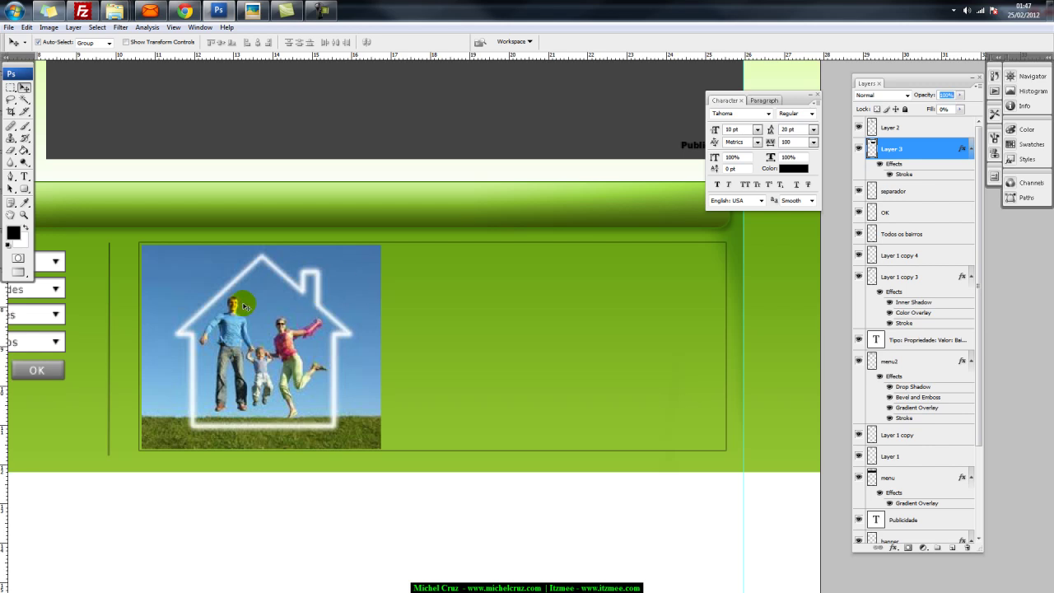
{"action": "mouse_move", "coordinate": [206, 289]}
{"action": "left_mouse_down"}
{"action": "mouse_move", "coordinate": [269, 291]}
{"action": "mouse_move", "coordinate": [206, 287]}
{"action": "left_mouse_up"}
{"action": "key", "text": "ctrl+t"}
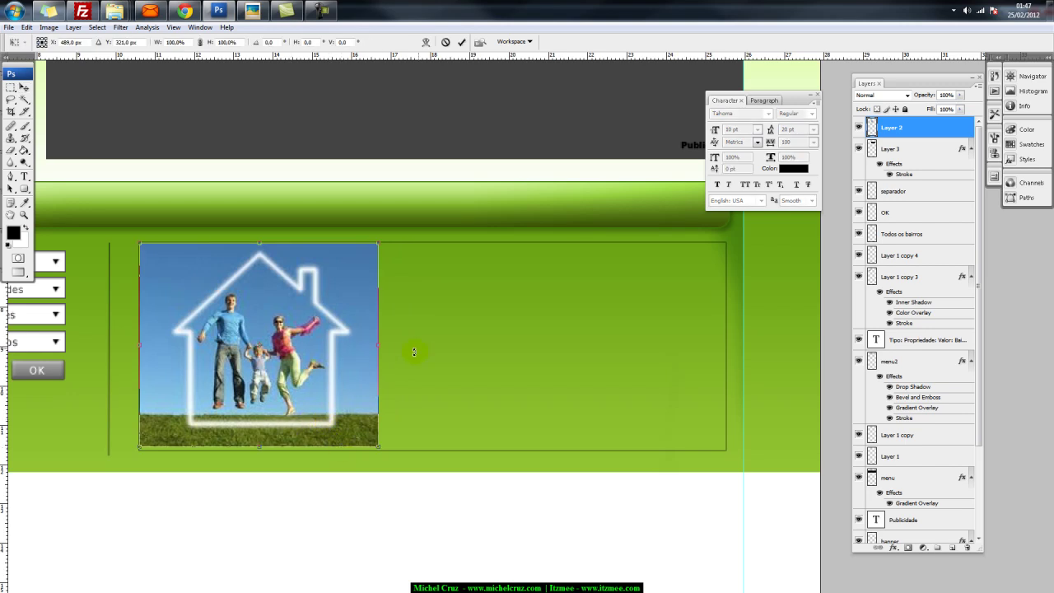
{"action": "left_click_drag", "start_coordinate": [377, 445], "coordinate": [381, 450]}
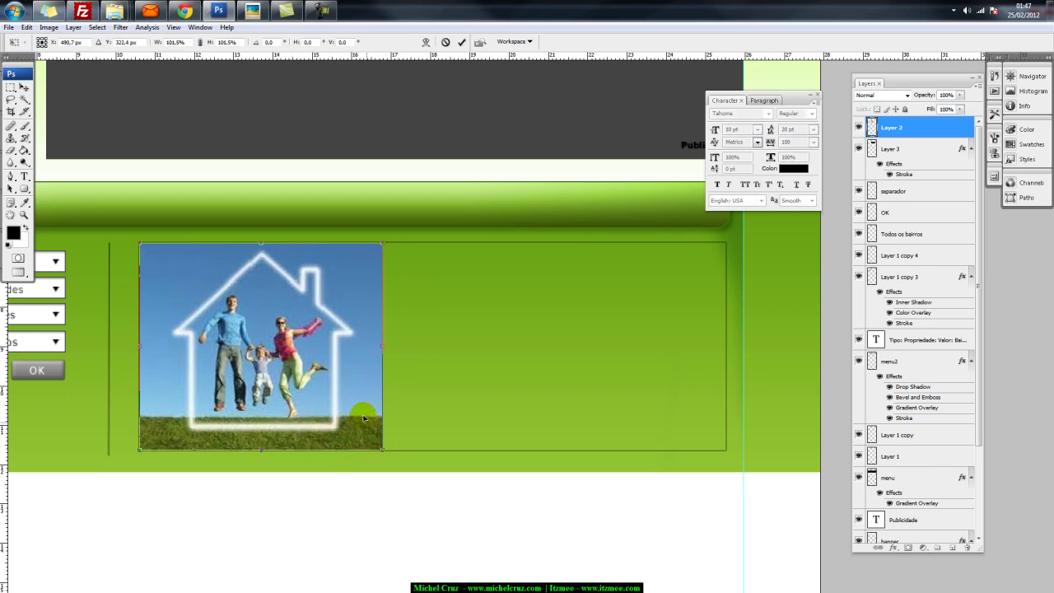
{"action": "key", "text": "Return"}
{"action": "left_click", "coordinate": [11, 87]}
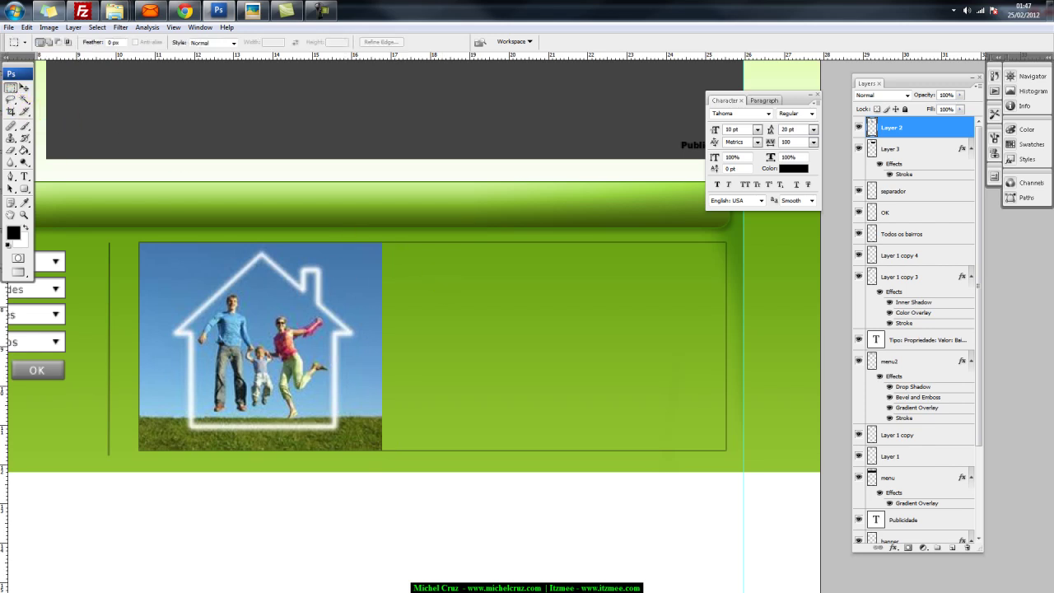
{"action": "key", "text": "ctrl+v"}
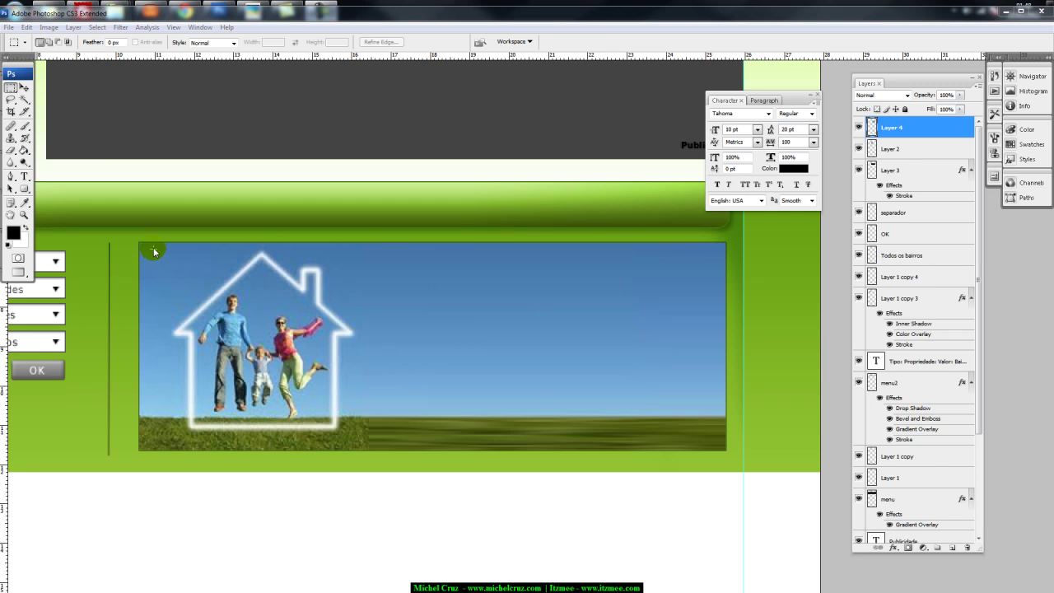
Type the slogan "A casa dos seus sonhos está aqui", break it after "seus", and set 30 pt
{"action": "left_click", "coordinate": [24, 176]}
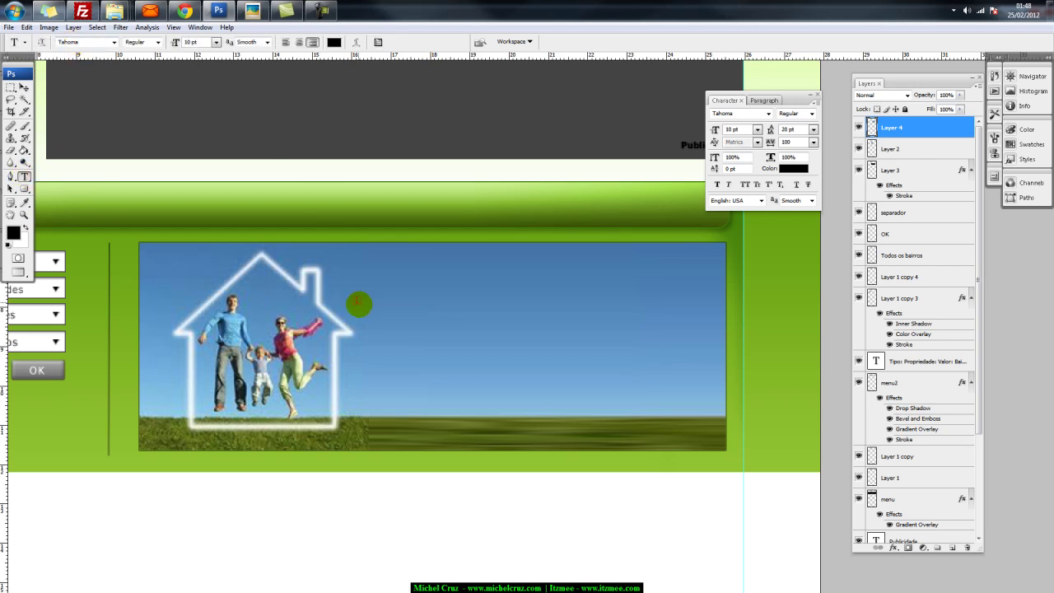
{"action": "left_click", "coordinate": [405, 307]}
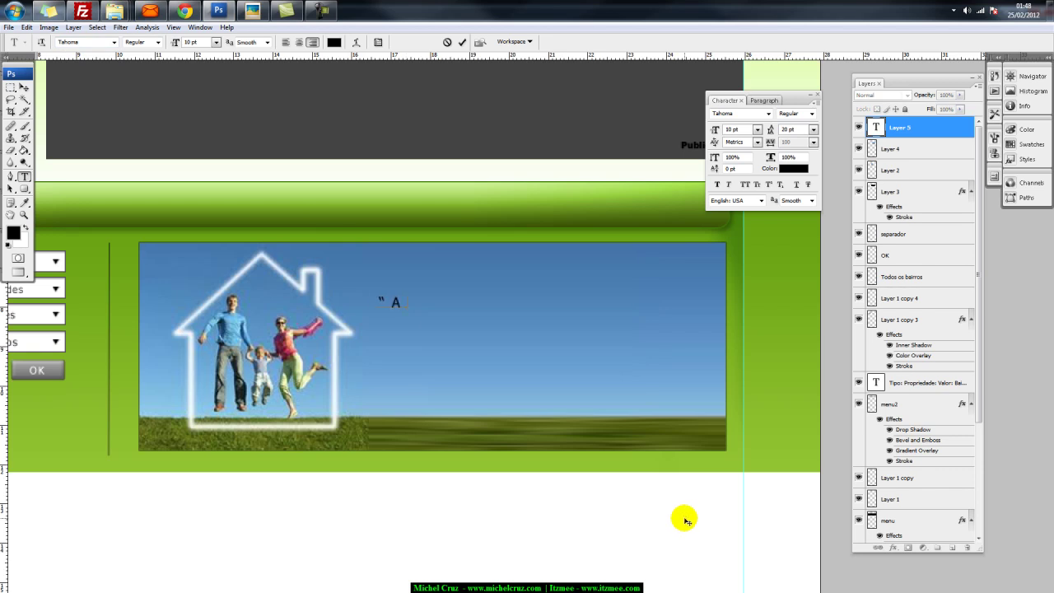
{"action": "type", "text": "\" A casa dos seu"}
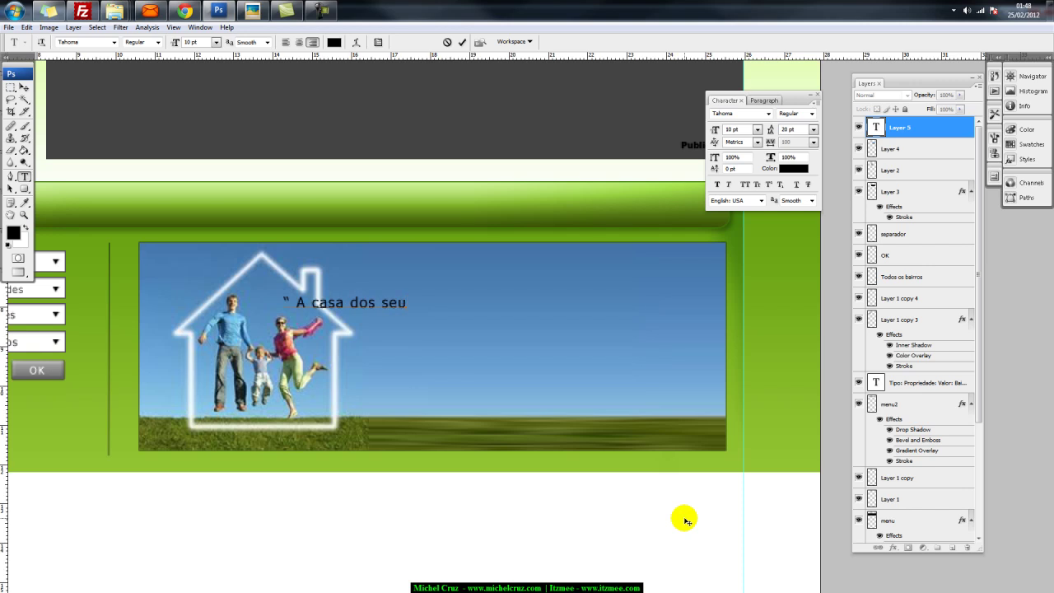
{"action": "type", "text": "s sonhos"}
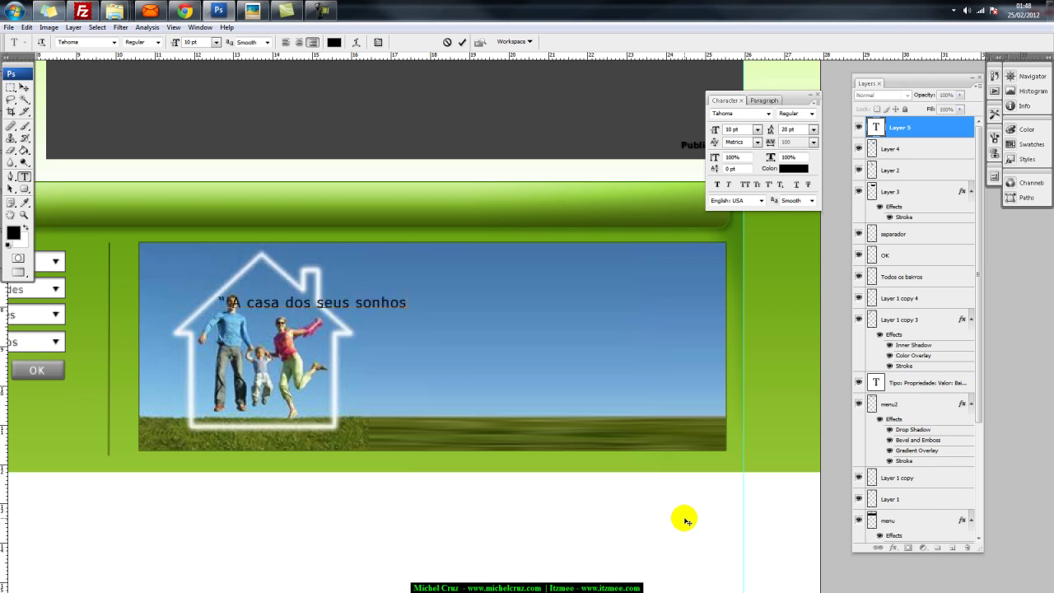
{"action": "type", "text": " est"}
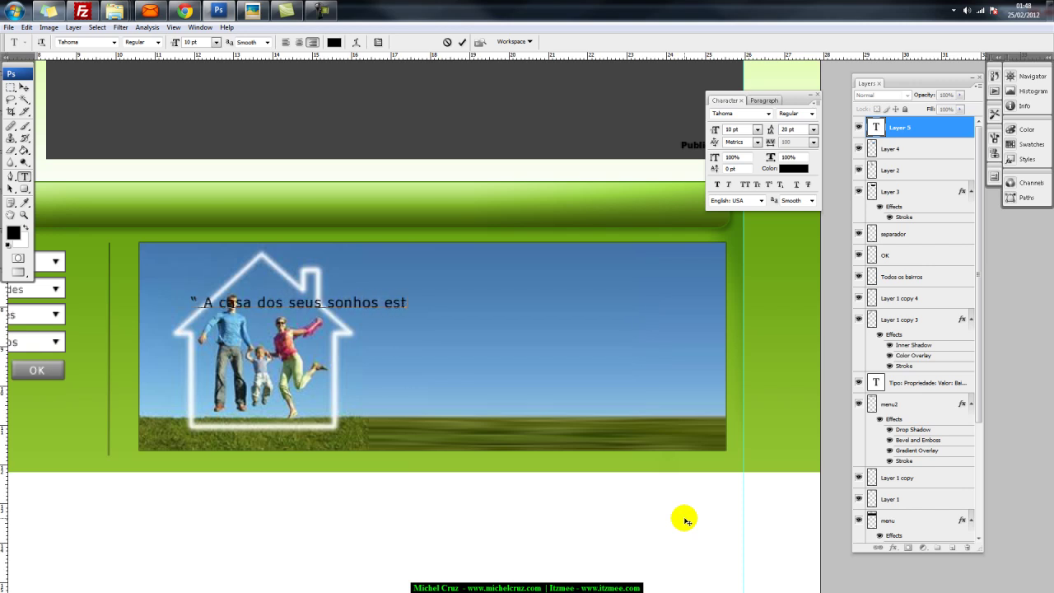
{"action": "type", "text": "á aqui"}
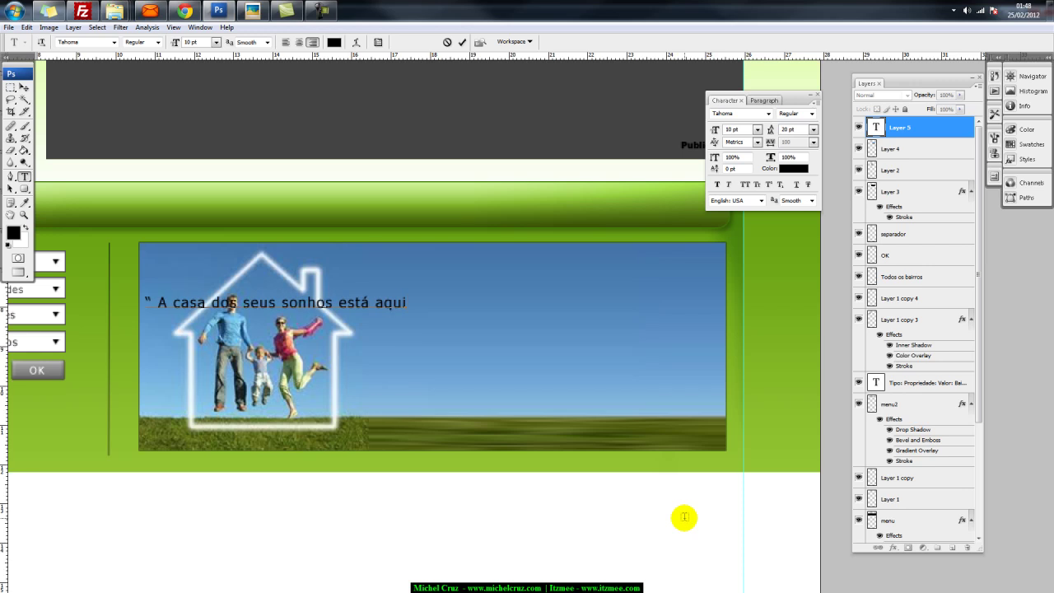
{"action": "type", "text": "\""}
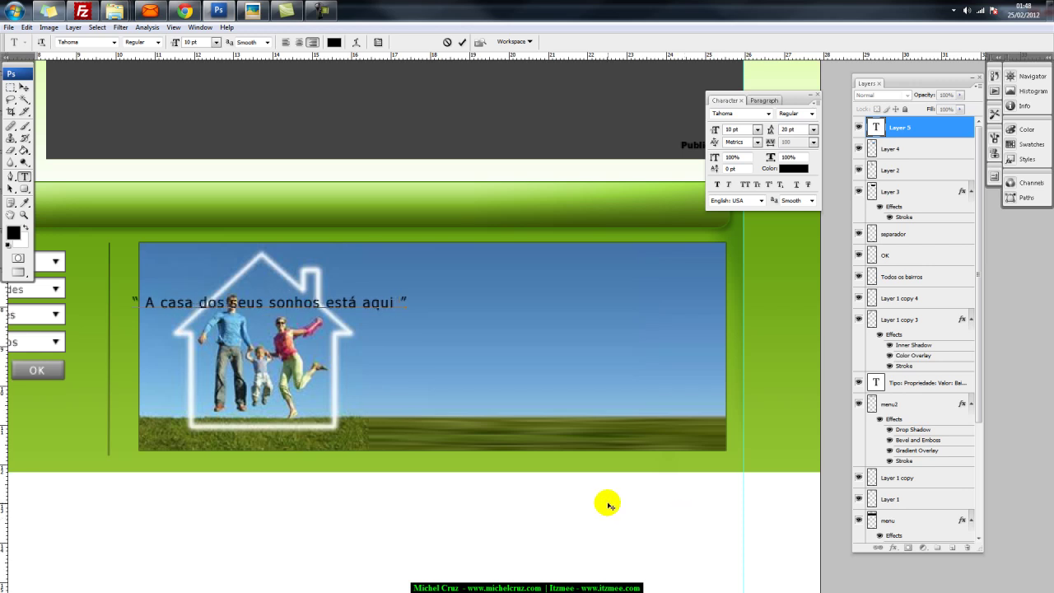
{"action": "left_click", "coordinate": [269, 301]}
{"action": "key", "text": "Return"}
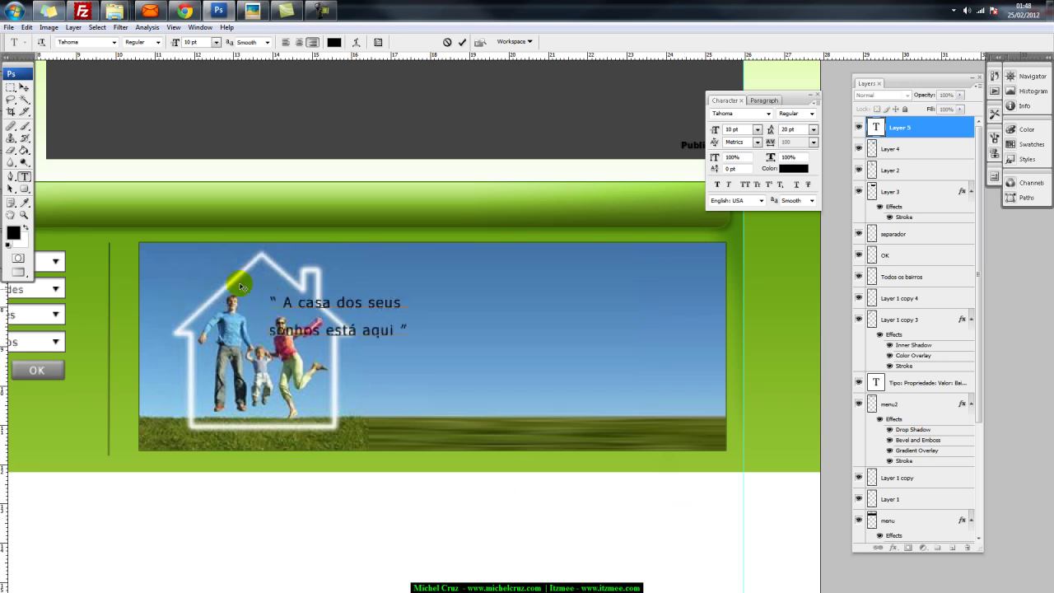
{"action": "key", "text": "ctrl+a"}
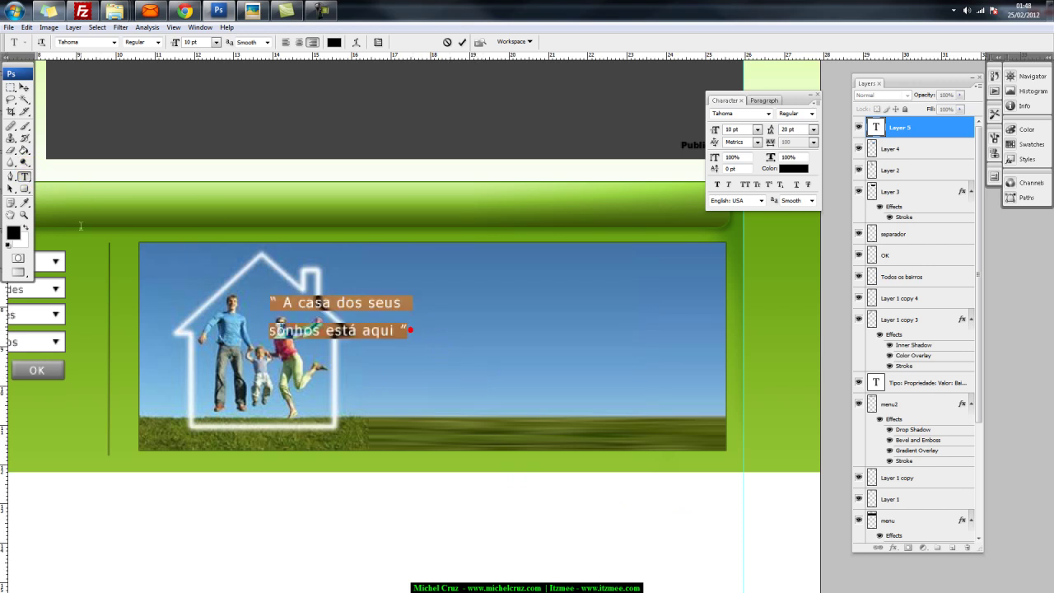
{"action": "left_click", "coordinate": [216, 42]}
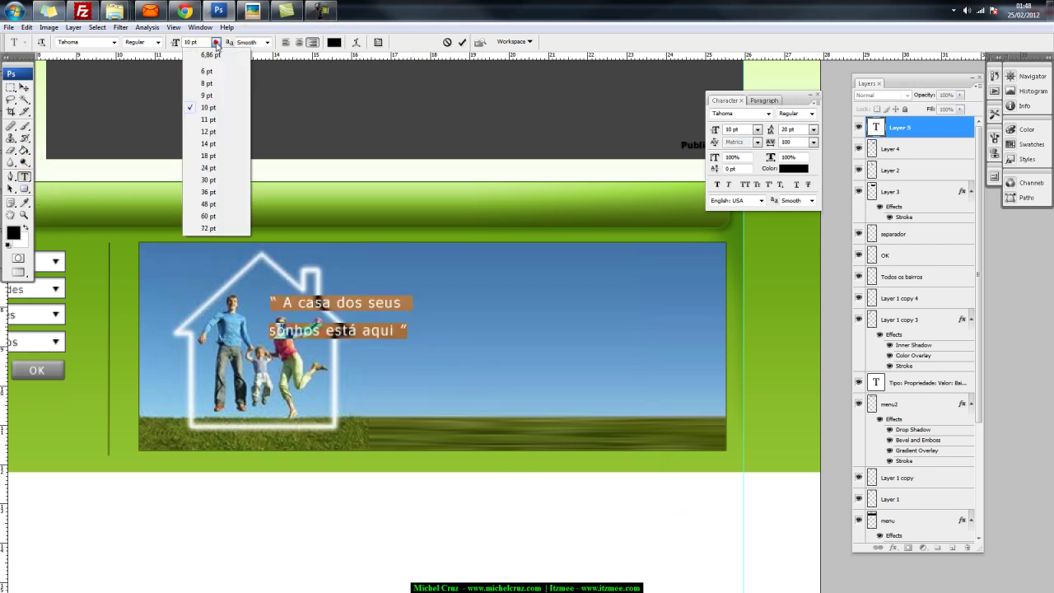
{"action": "left_click", "coordinate": [208, 180]}
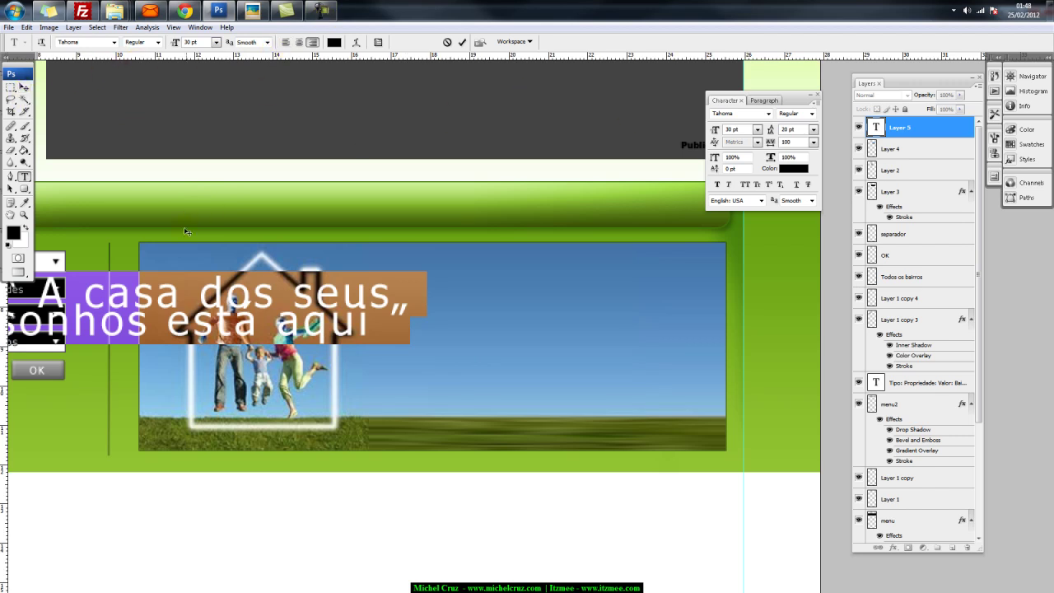
Make the slogan white, move it beside the house, shrink it to about 79% and tilt it about 9°
{"action": "left_click", "coordinate": [333, 42]}
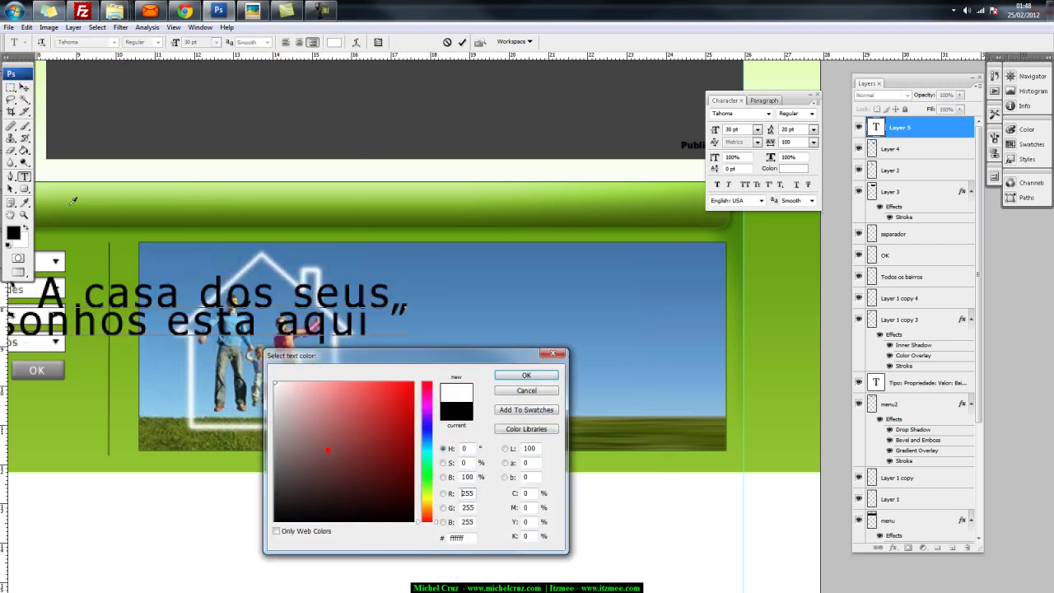
{"action": "left_click", "coordinate": [526, 375]}
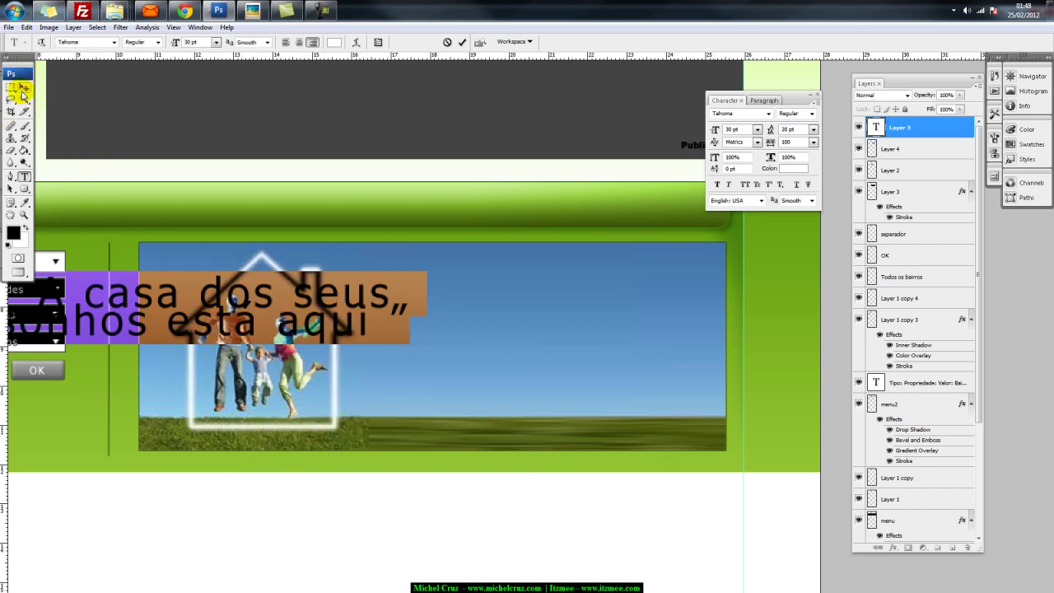
{"action": "left_click", "coordinate": [23, 87]}
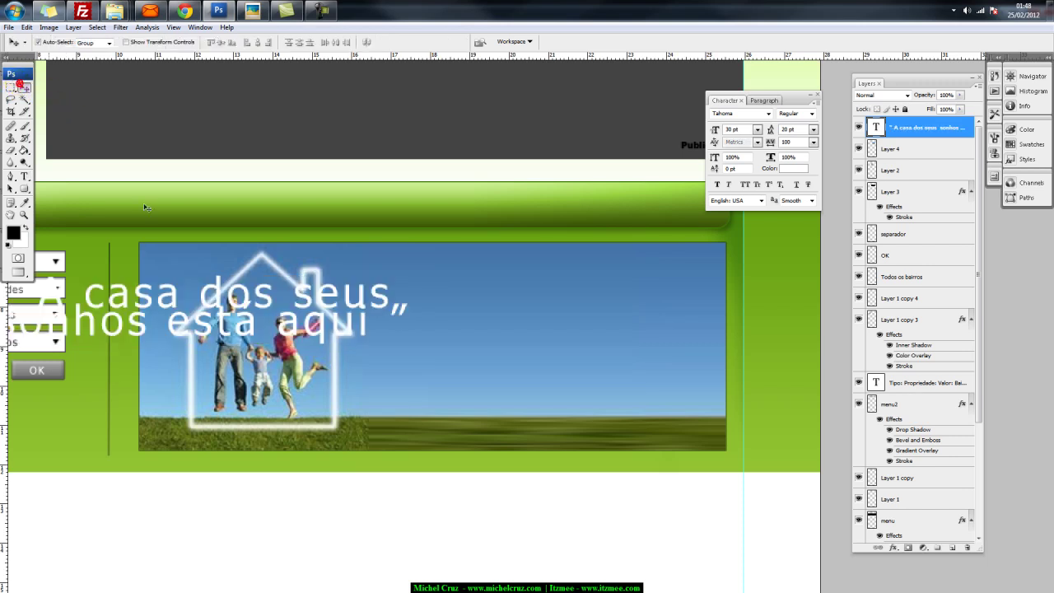
{"action": "left_click_drag", "start_coordinate": [247, 324], "coordinate": [517, 339]}
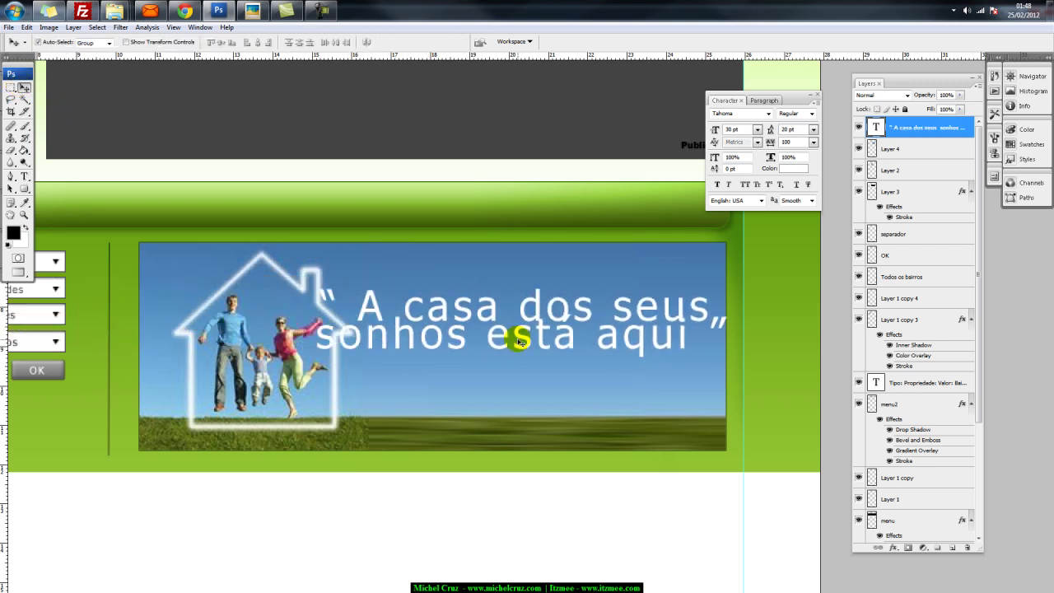
{"action": "key", "text": "ctrl+t"}
{"action": "left_click_drag", "start_coordinate": [729, 280], "coordinate": [688, 294]}
{"action": "mouse_move", "coordinate": [637, 330]}
{"action": "left_mouse_down"}
{"action": "mouse_move", "coordinate": [640, 360]}
{"action": "mouse_move", "coordinate": [650, 342]}
{"action": "mouse_move", "coordinate": [642, 336]}
{"action": "left_mouse_up"}
{"action": "left_click_drag", "start_coordinate": [695, 290], "coordinate": [690, 265]}
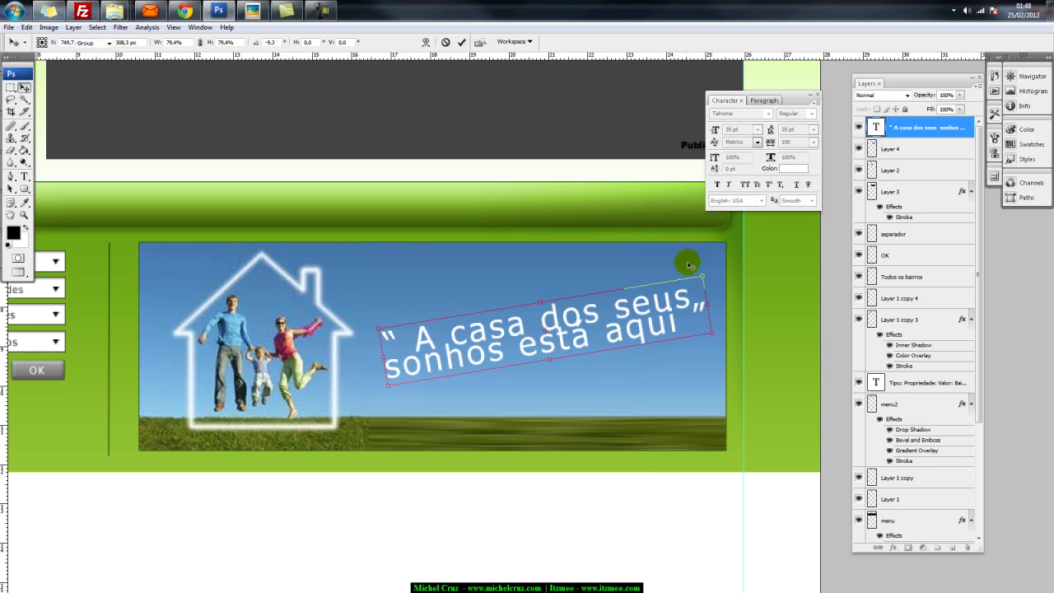
{"action": "key", "text": "Return"}
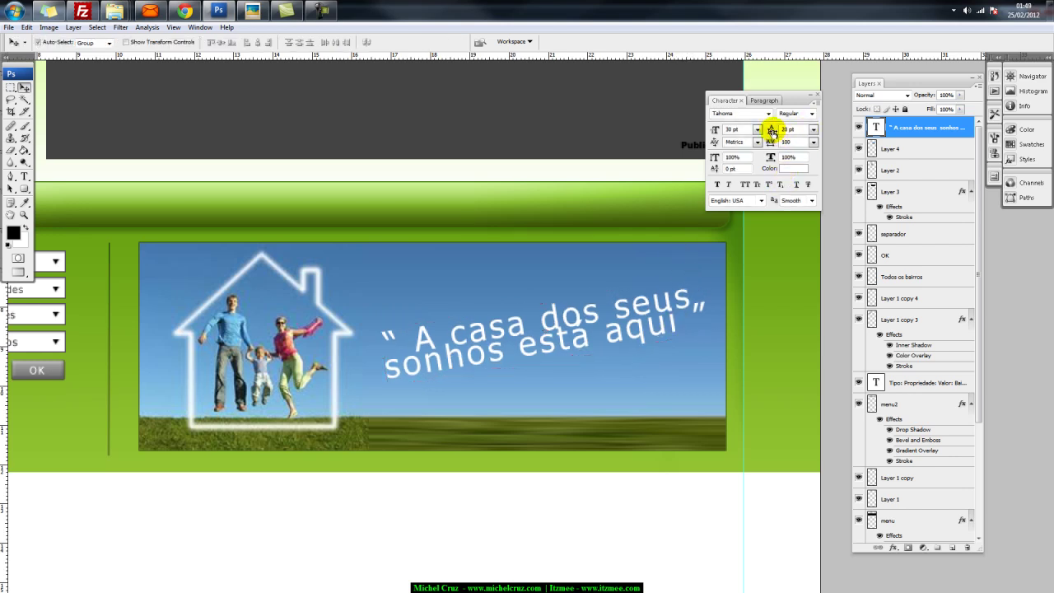
Tighten the slogan's line spacing to 28 pt and remove the gap after the opening quote
{"action": "mouse_move", "coordinate": [778, 131]}
{"action": "left_mouse_down"}
{"action": "mouse_move", "coordinate": [791, 132]}
{"action": "mouse_move", "coordinate": [761, 130]}
{"action": "left_mouse_up"}
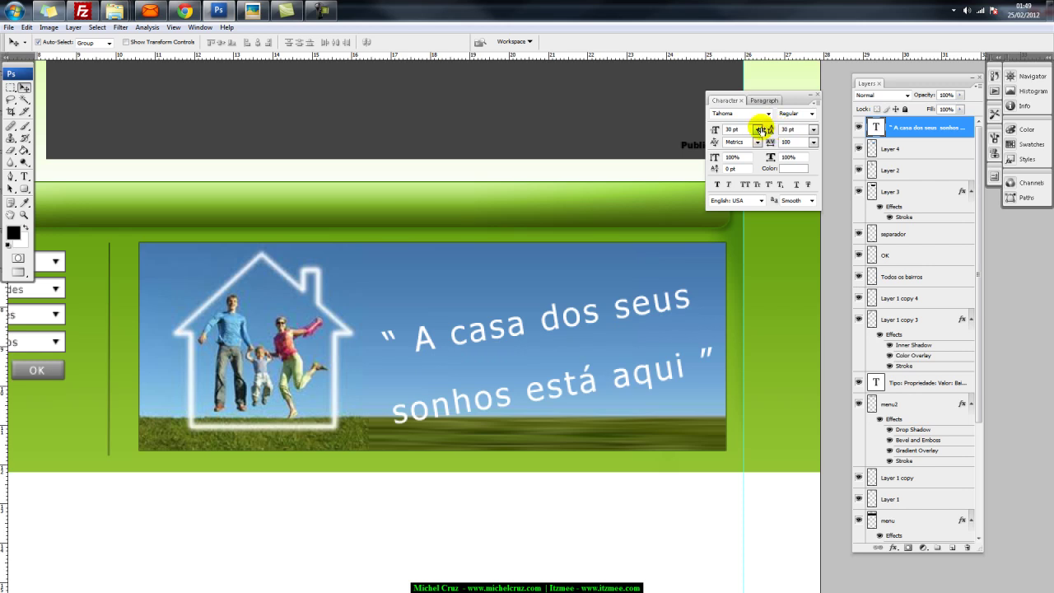
{"action": "left_click", "coordinate": [756, 129]}
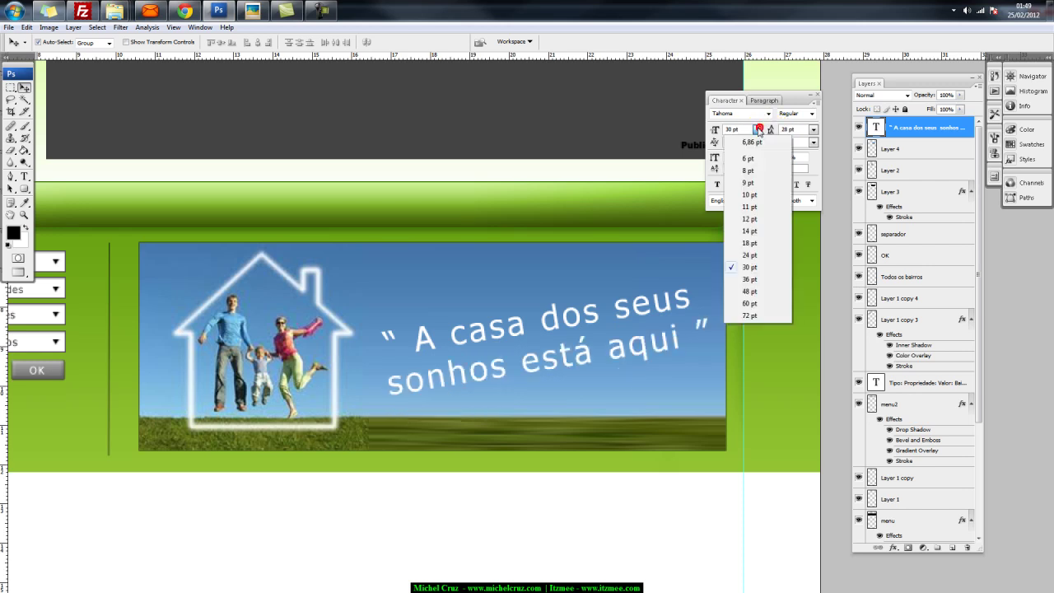
{"action": "left_click", "coordinate": [557, 346]}
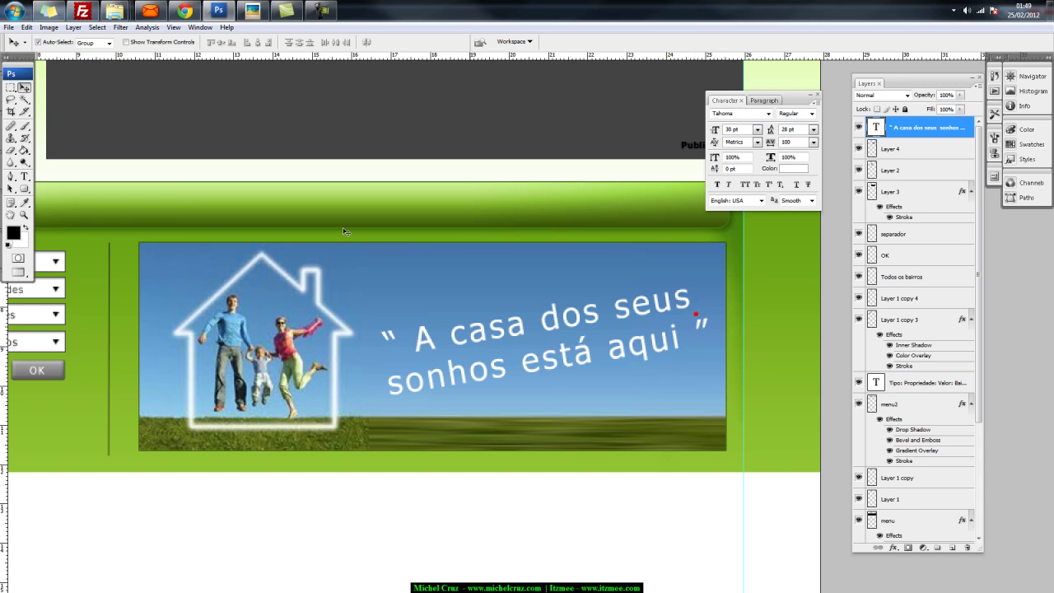
{"action": "left_click", "coordinate": [25, 176]}
{"action": "left_click", "coordinate": [399, 335]}
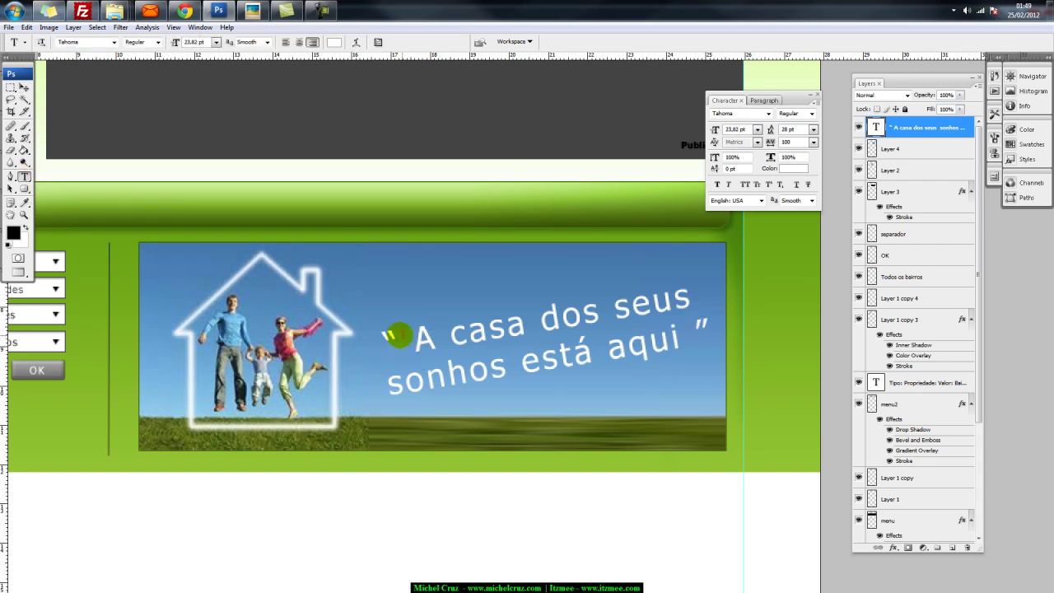
{"action": "left_click", "coordinate": [411, 358]}
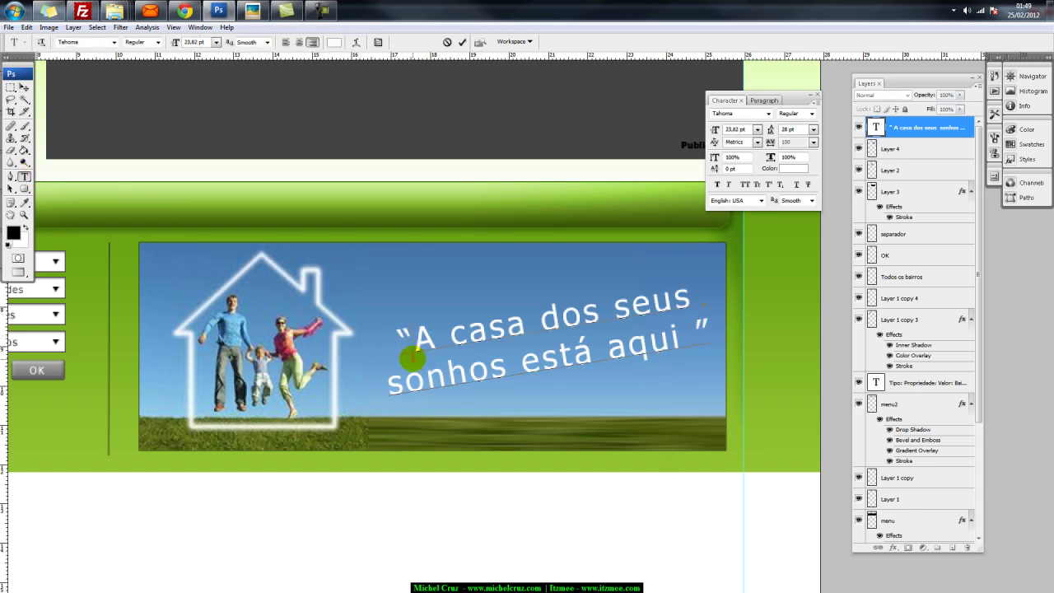
{"action": "left_click", "coordinate": [161, 247]}
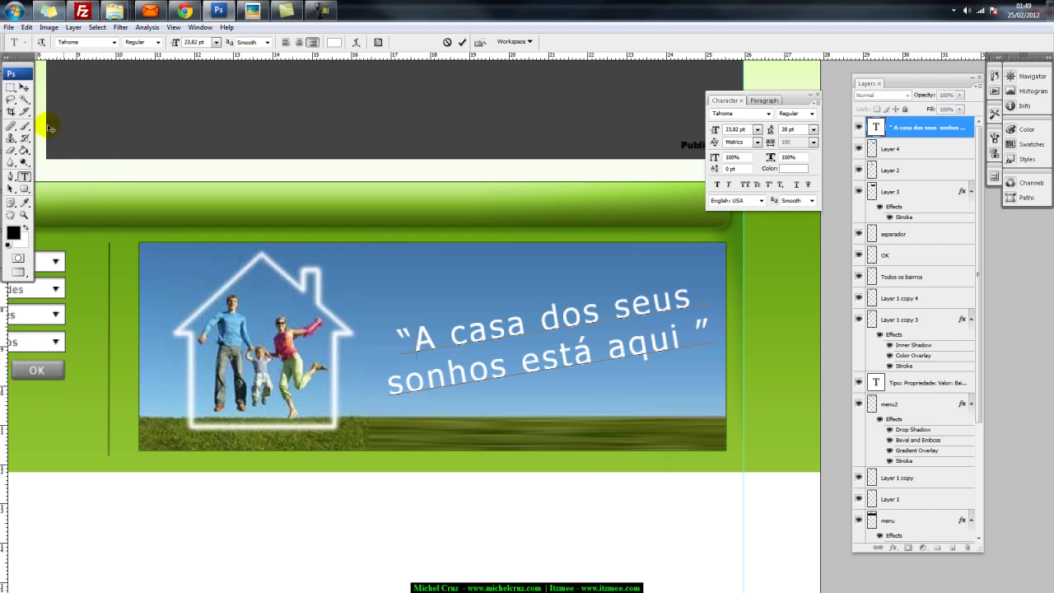
{"action": "left_click", "coordinate": [23, 87]}
{"action": "left_click", "coordinate": [111, 175]}
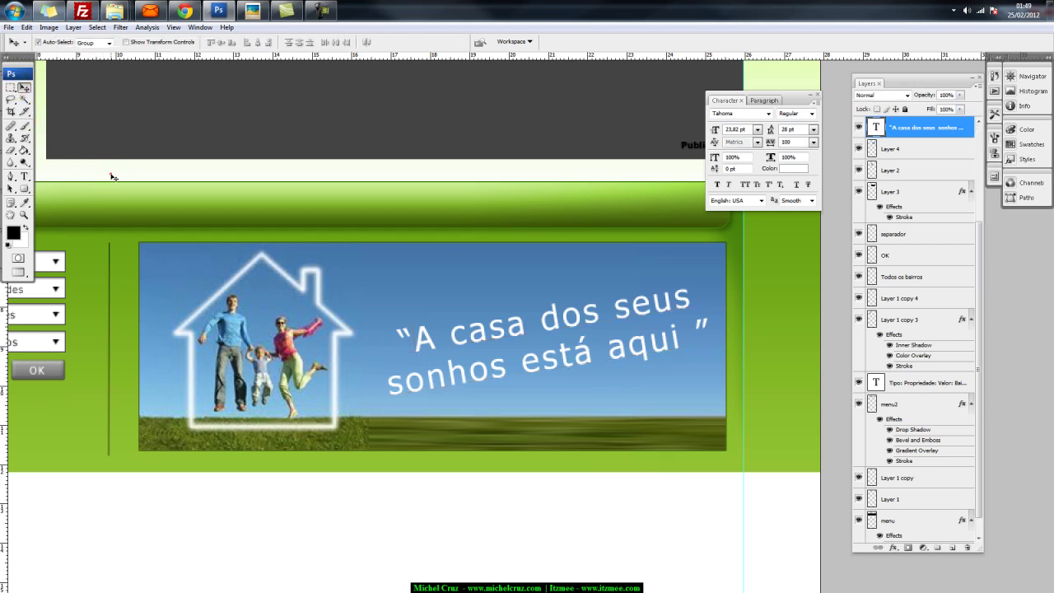
{"action": "key", "text": "ctrl+minus"}
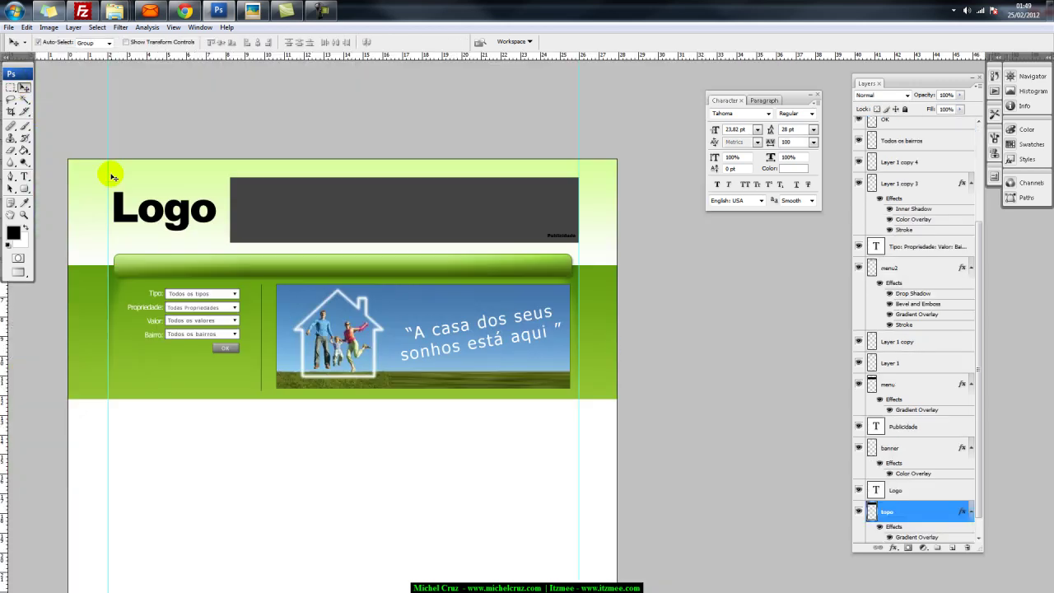
{"action": "key", "text": "ctrl+minus"}
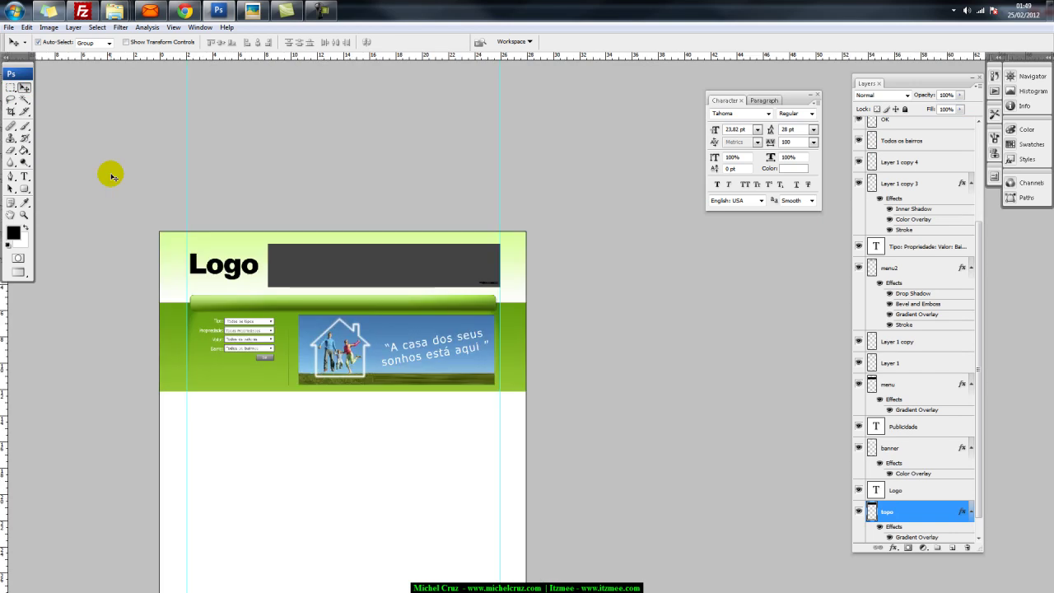
{"action": "key", "text": "ctrl+plus"}
{"action": "left_click_drag", "start_coordinate": [258, 404], "coordinate": [326, 531]}
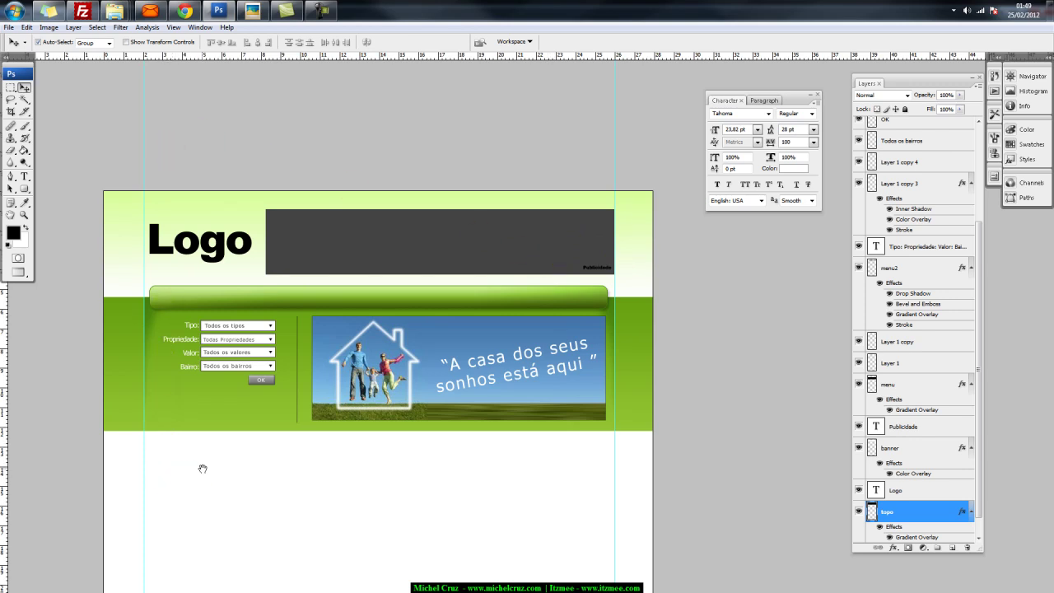
{"action": "left_click_drag", "start_coordinate": [203, 468], "coordinate": [206, 454]}
{"action": "left_click_drag", "start_coordinate": [315, 457], "coordinate": [308, 364]}
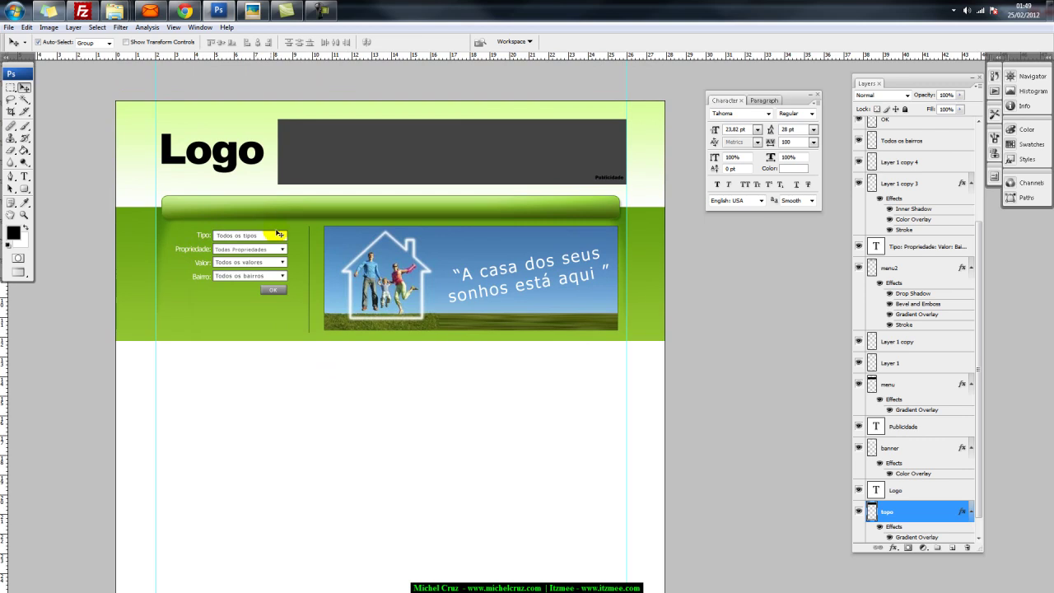
{"action": "left_click", "coordinate": [329, 370]}
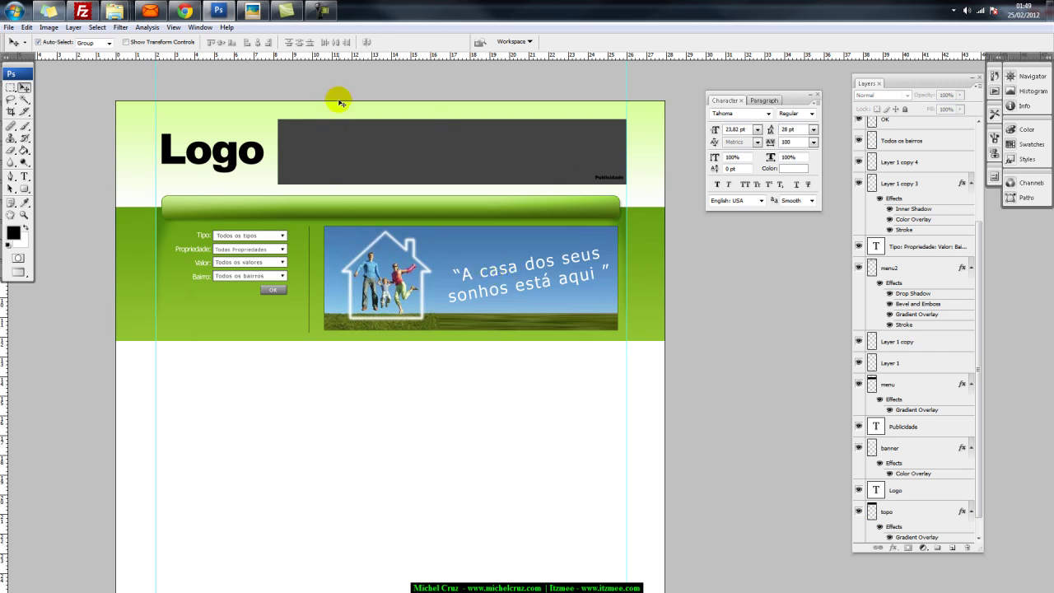
{"action": "left_click", "coordinate": [421, 232]}
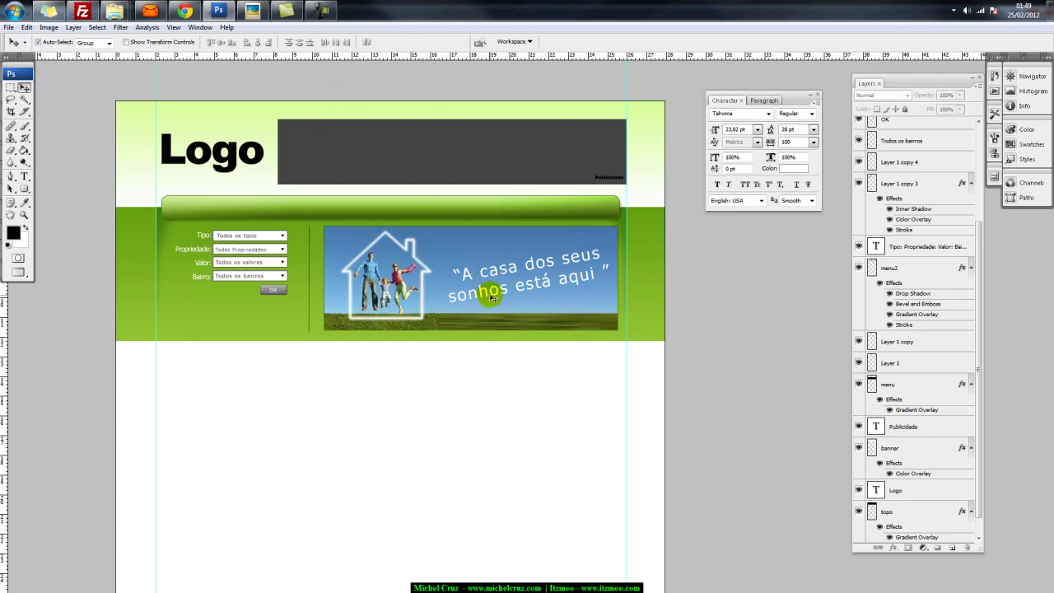